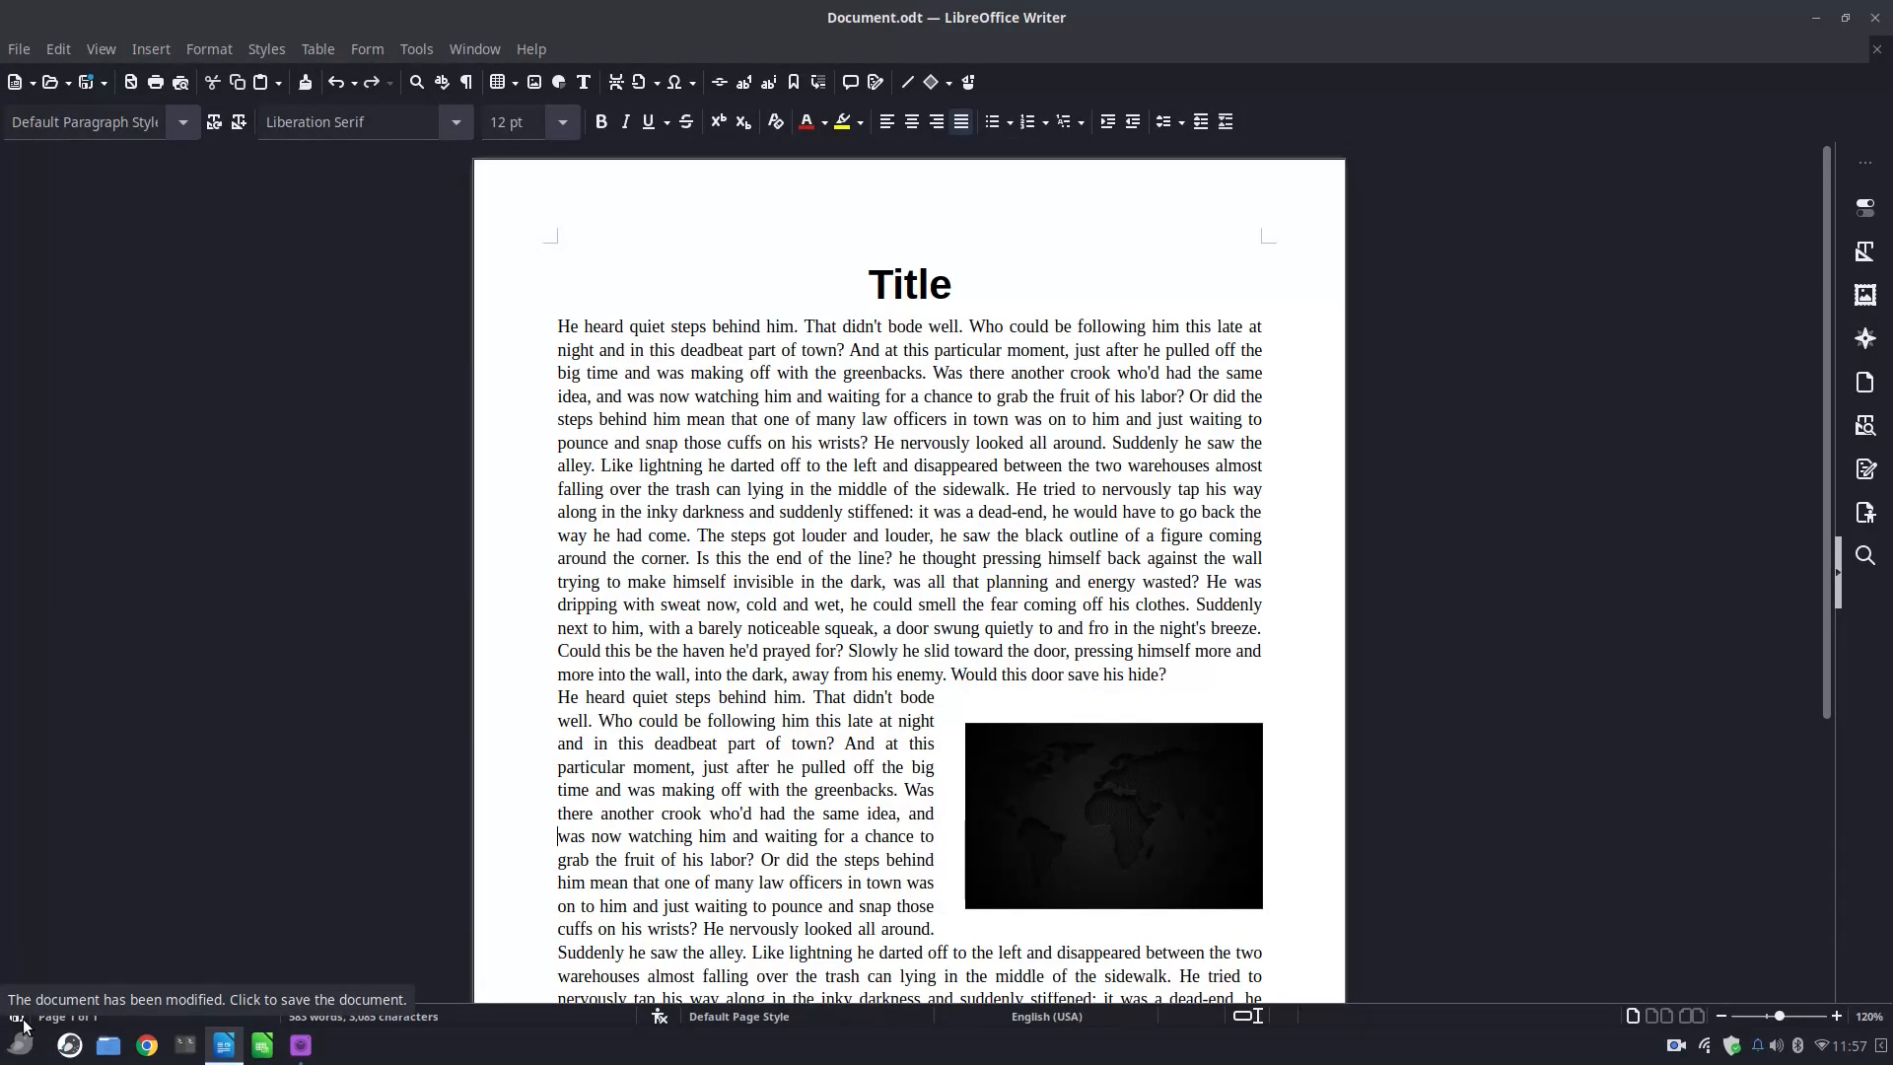
# Save the modified document, and save it again after a small edit in the first body paragraph.
pyautogui.click(20, 1018)
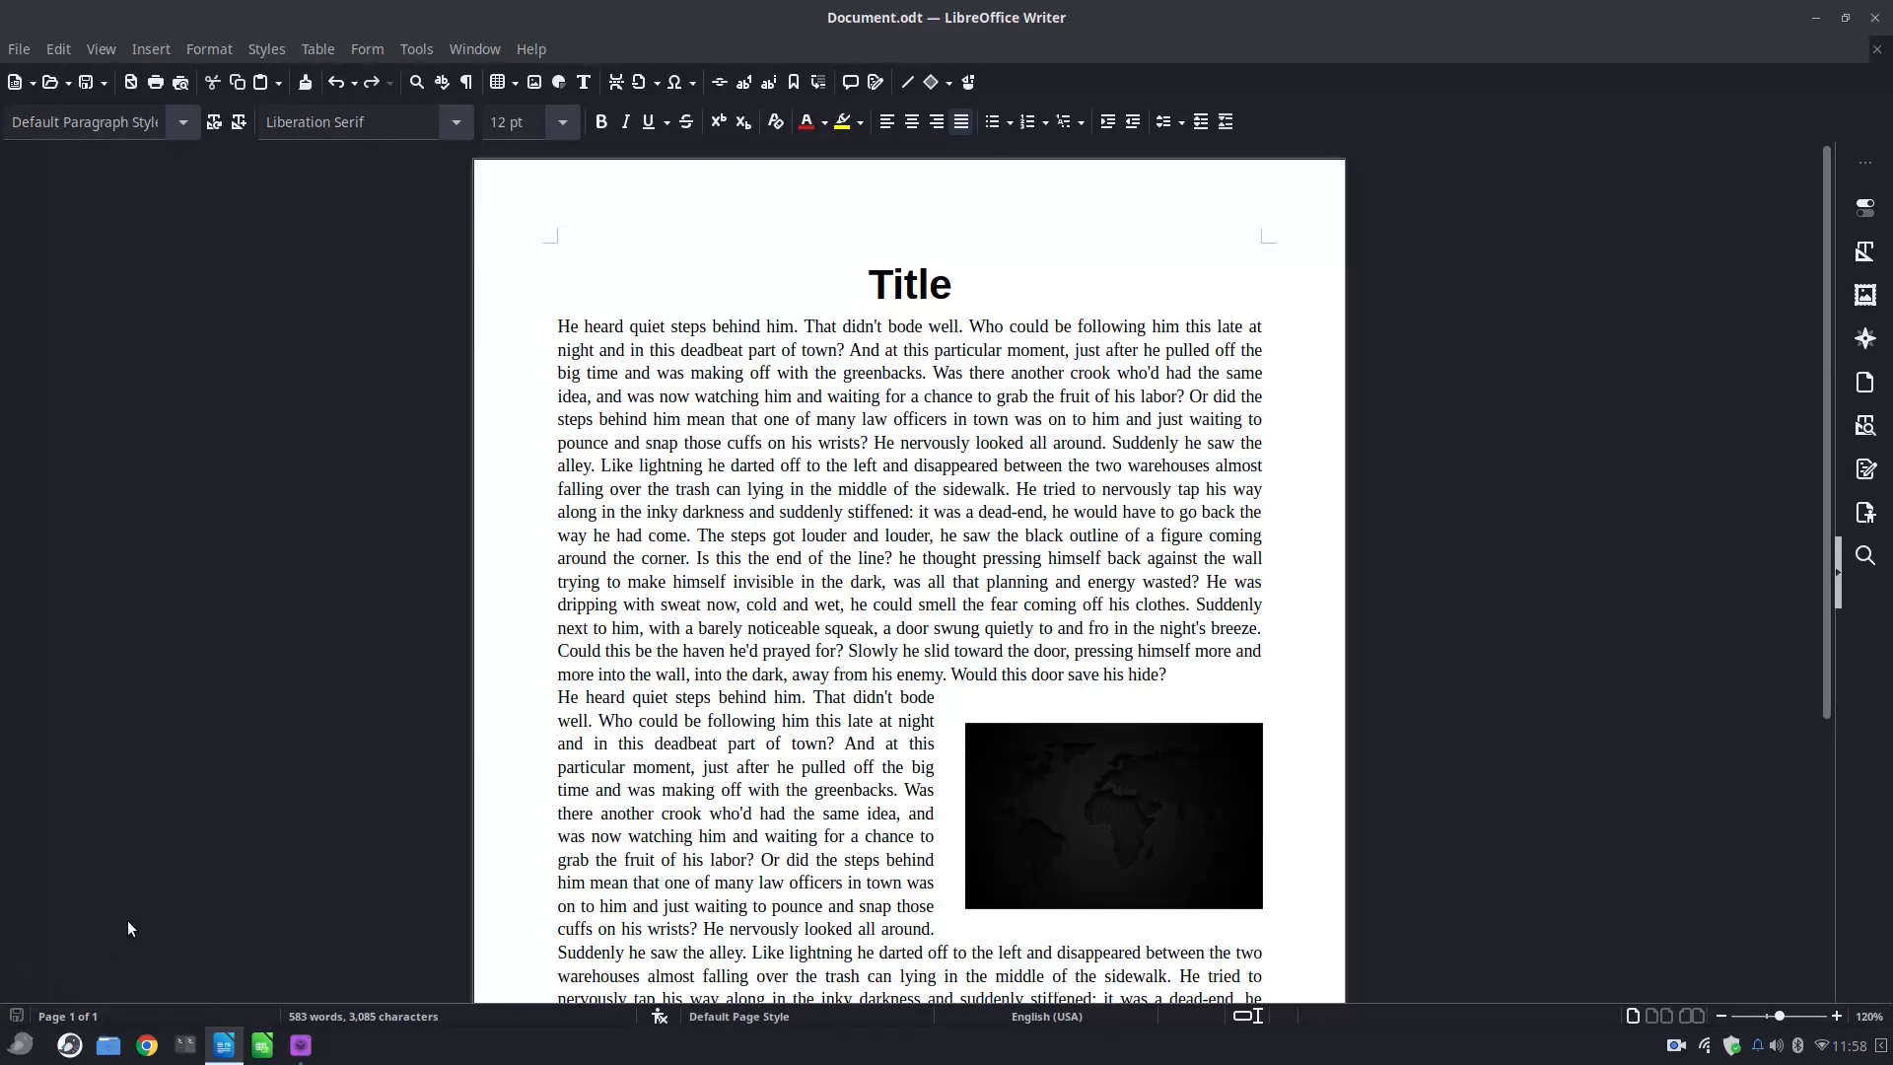
pyautogui.click(707, 508)
pyautogui.click(1201, 675)
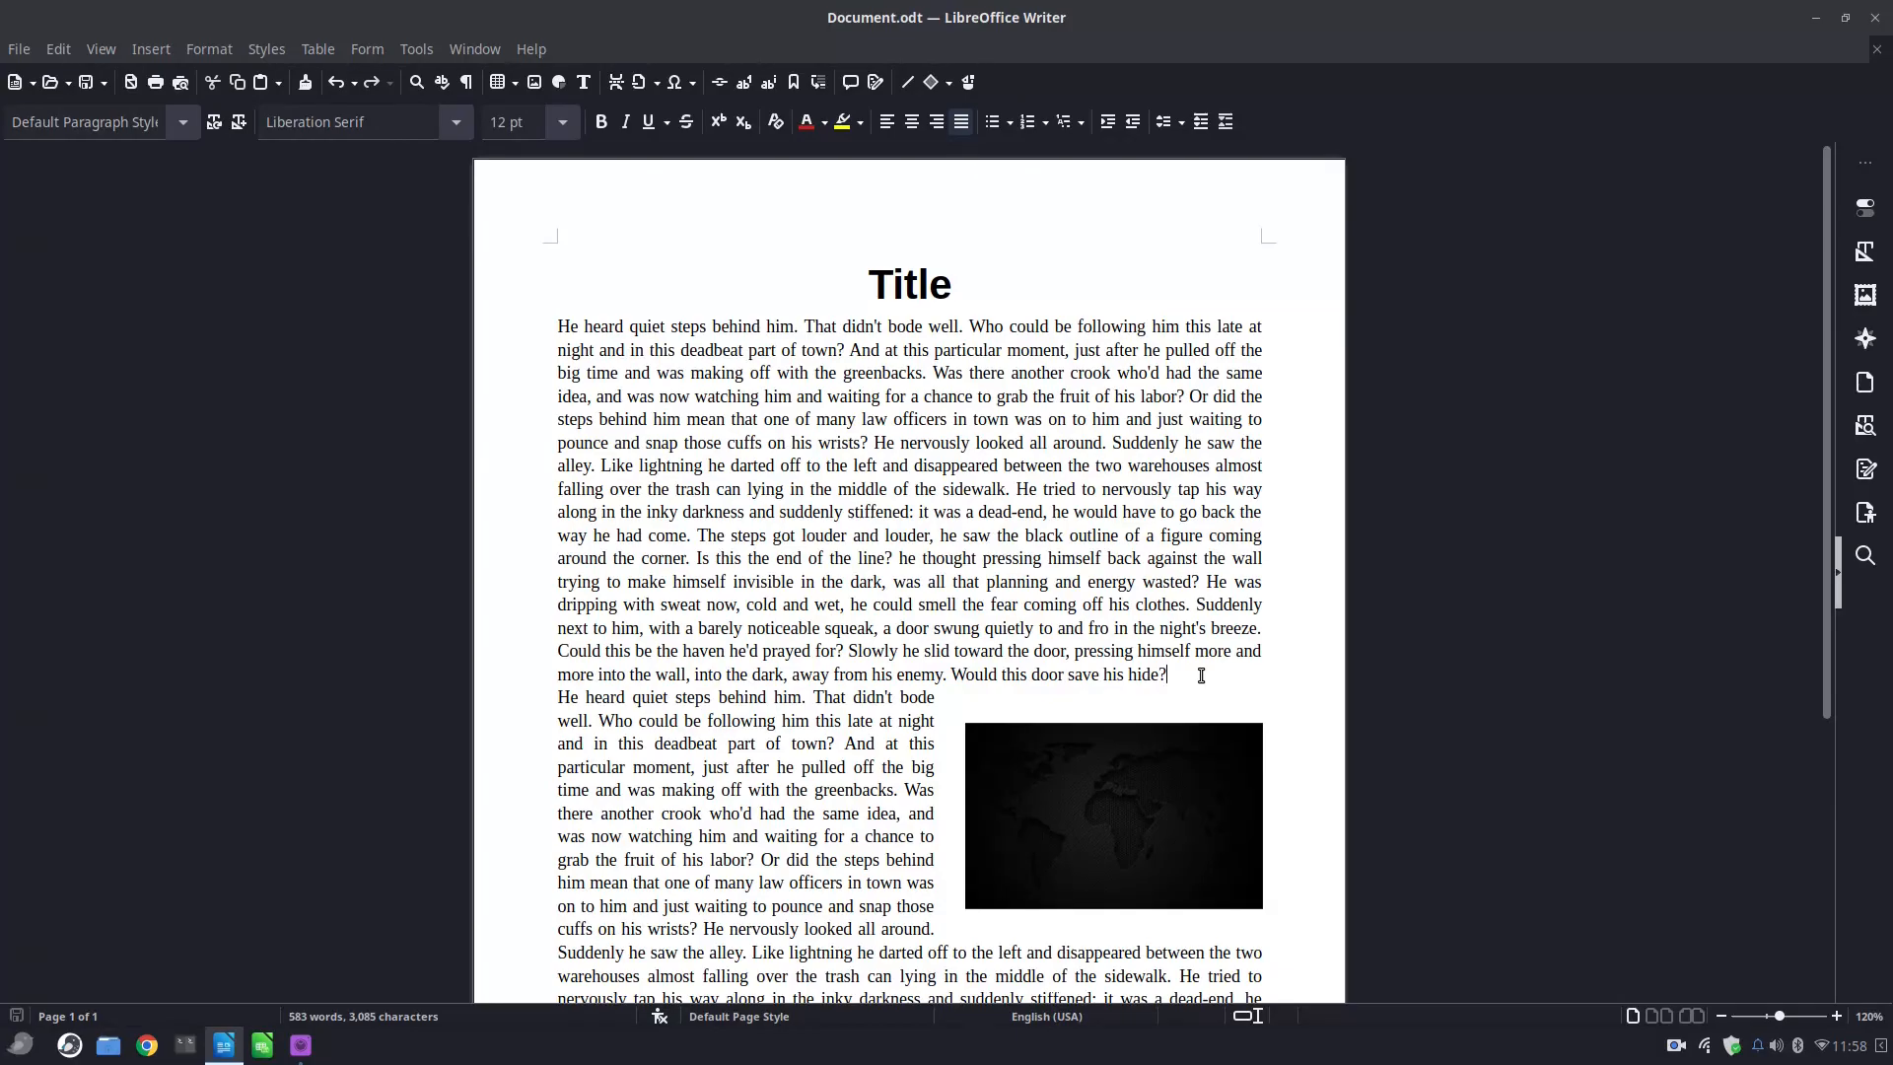
pyautogui.click(16, 1020)
# Copy the second body paragraph, beside the map image, and paste it repeatedly below until the document runs onto a fifth page.
pyautogui.scroll(-3, 629, 842)
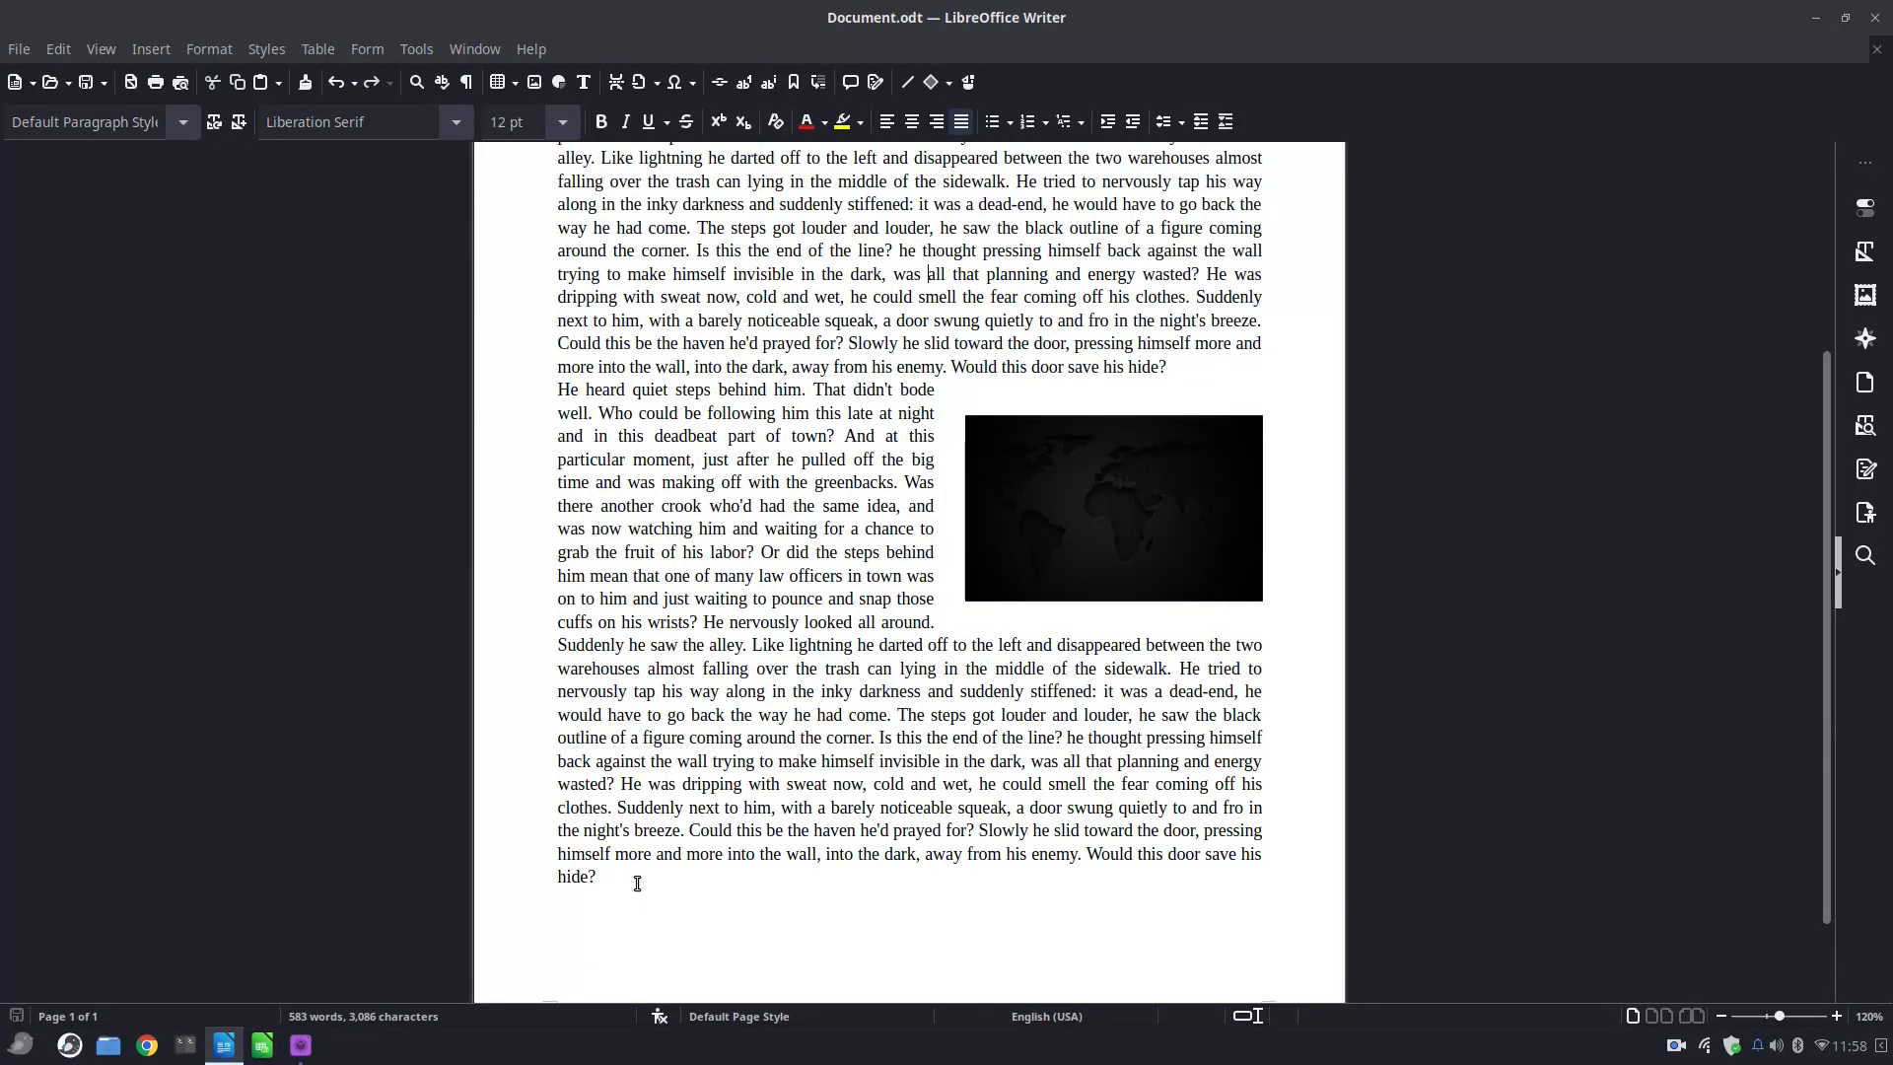
pyautogui.moveTo(631, 880); pyautogui.dragTo(558, 390)
pyautogui.hotkey('ctrl', 'c')
pyautogui.click(660, 901)
pyautogui.hotkey('ctrl', 'v')
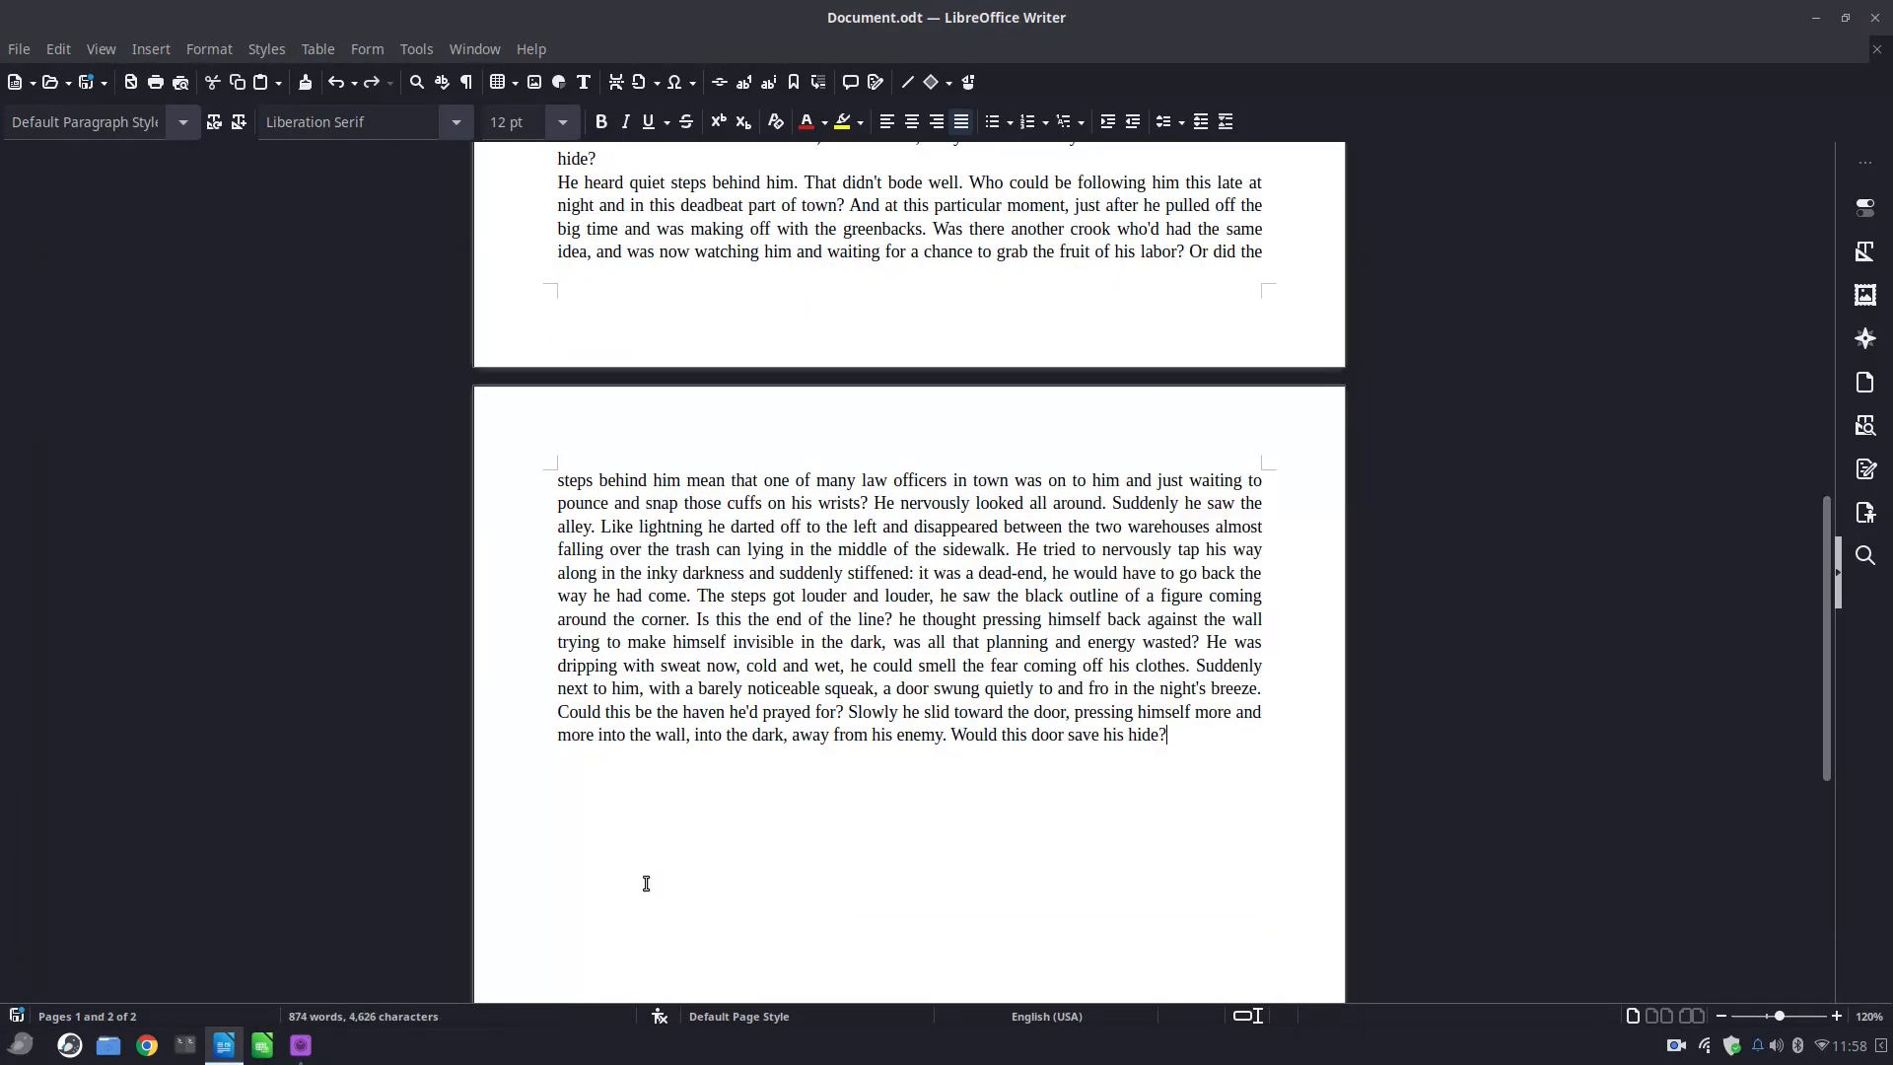
pyautogui.hotkey('ctrl', 'v')
pyautogui.hotkey('ctrl', 'v')
pyautogui.hotkey('ctrl', 'v')
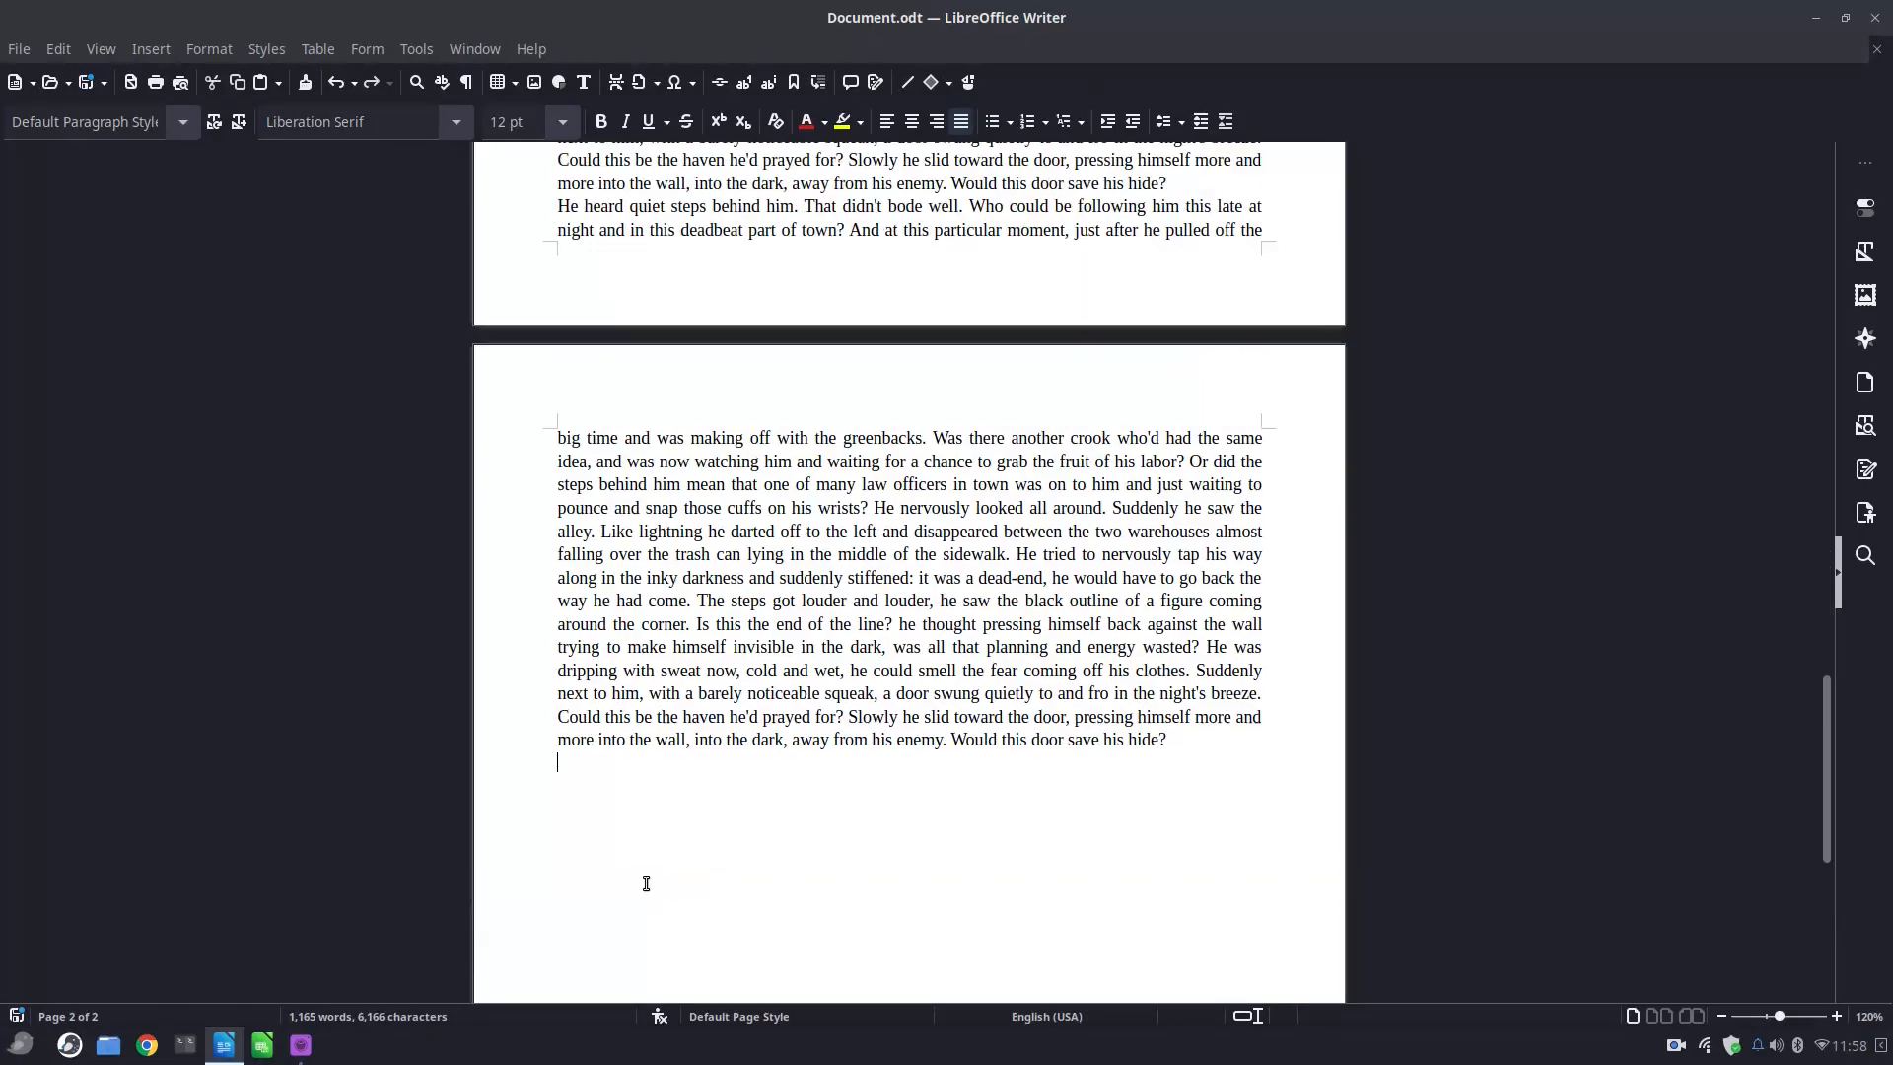
pyautogui.hotkey('ctrl', 'v')
pyautogui.hotkey('ctrl', 'v')
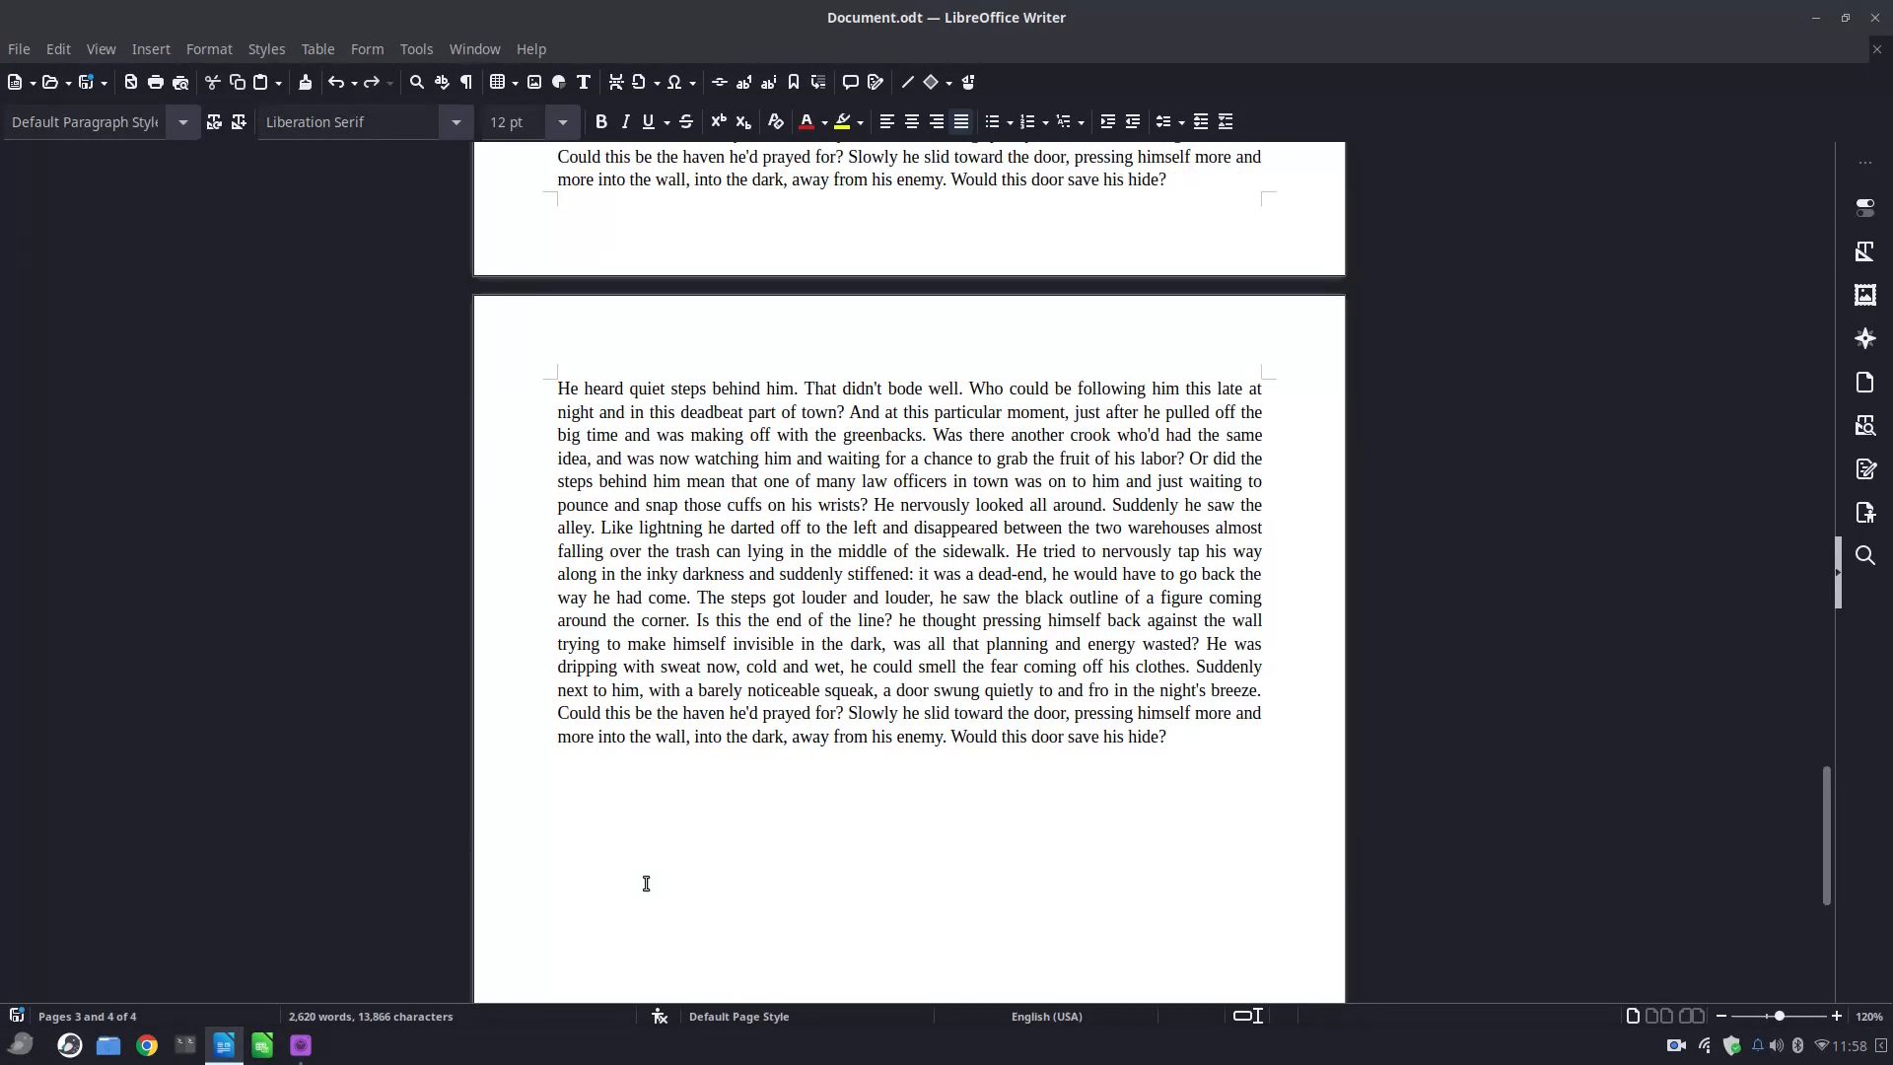
pyautogui.hotkey('ctrl', 'v')
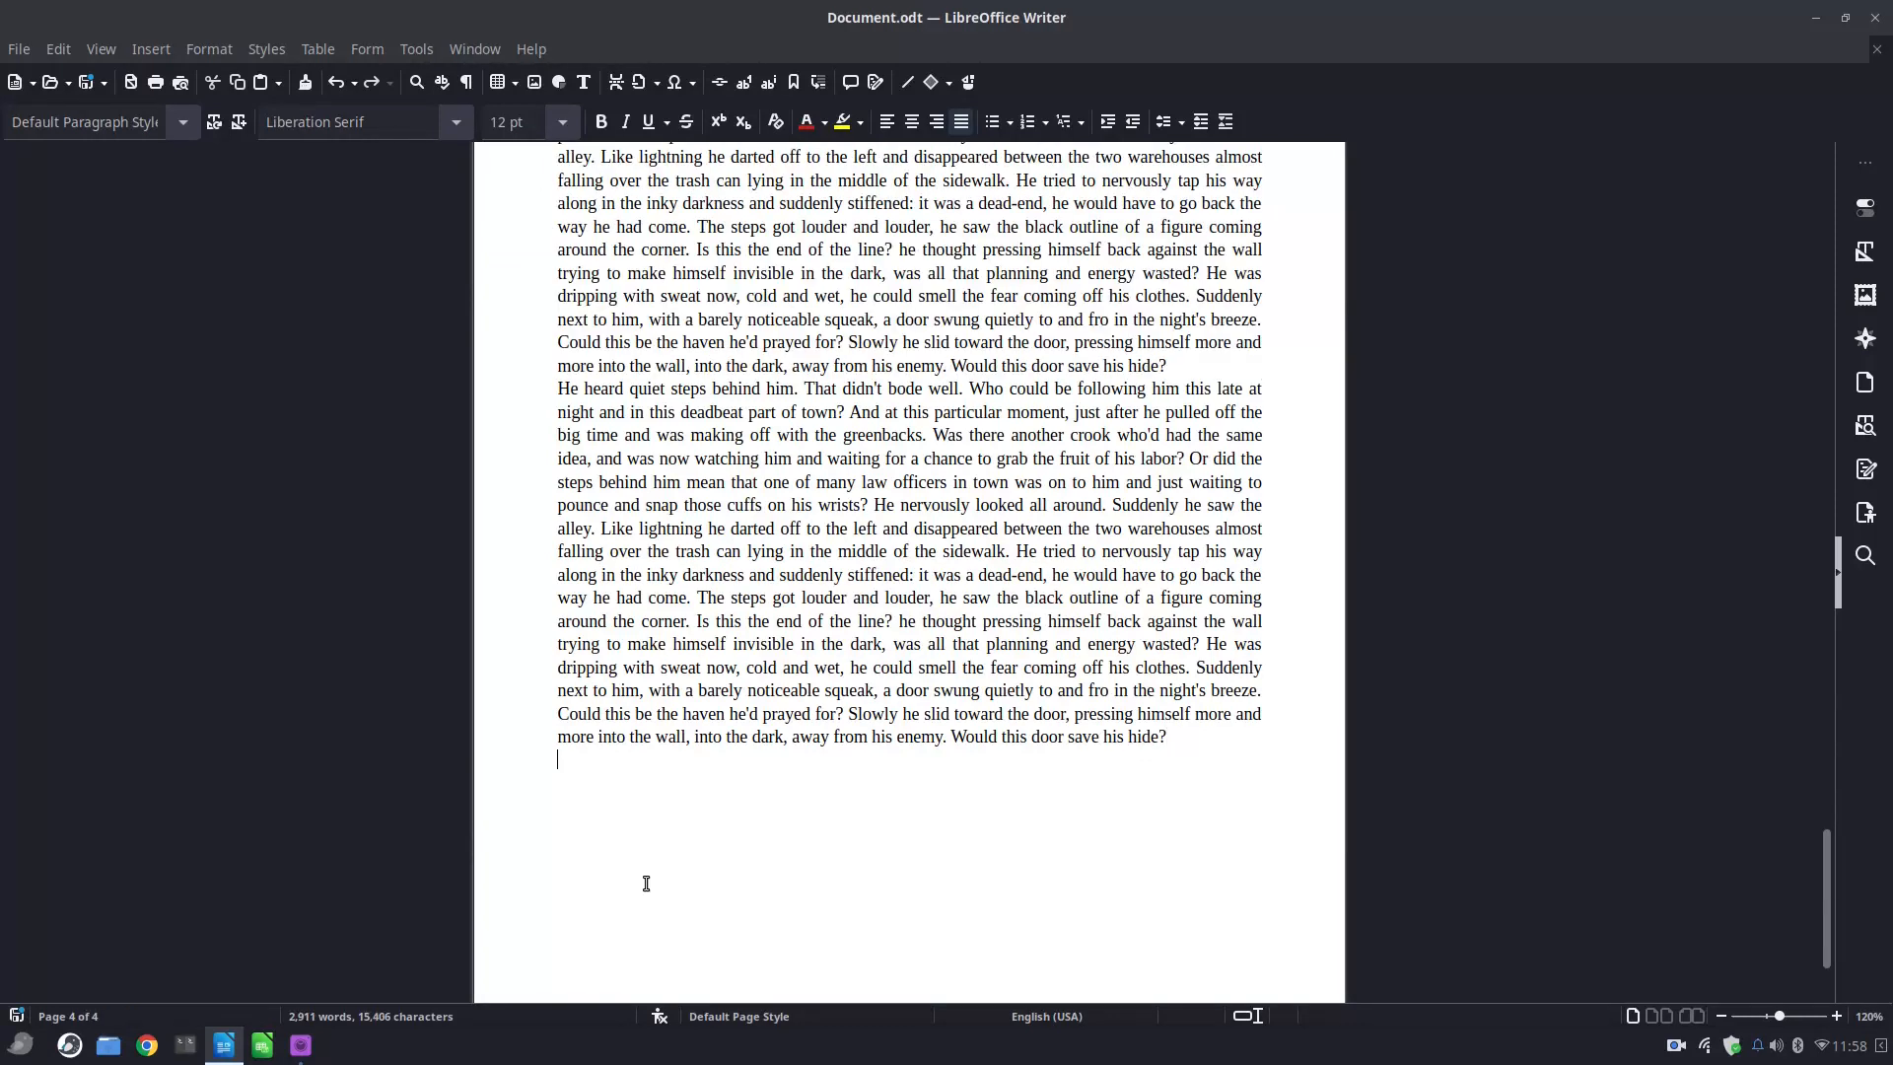
pyautogui.hotkey('ctrl', 'v')
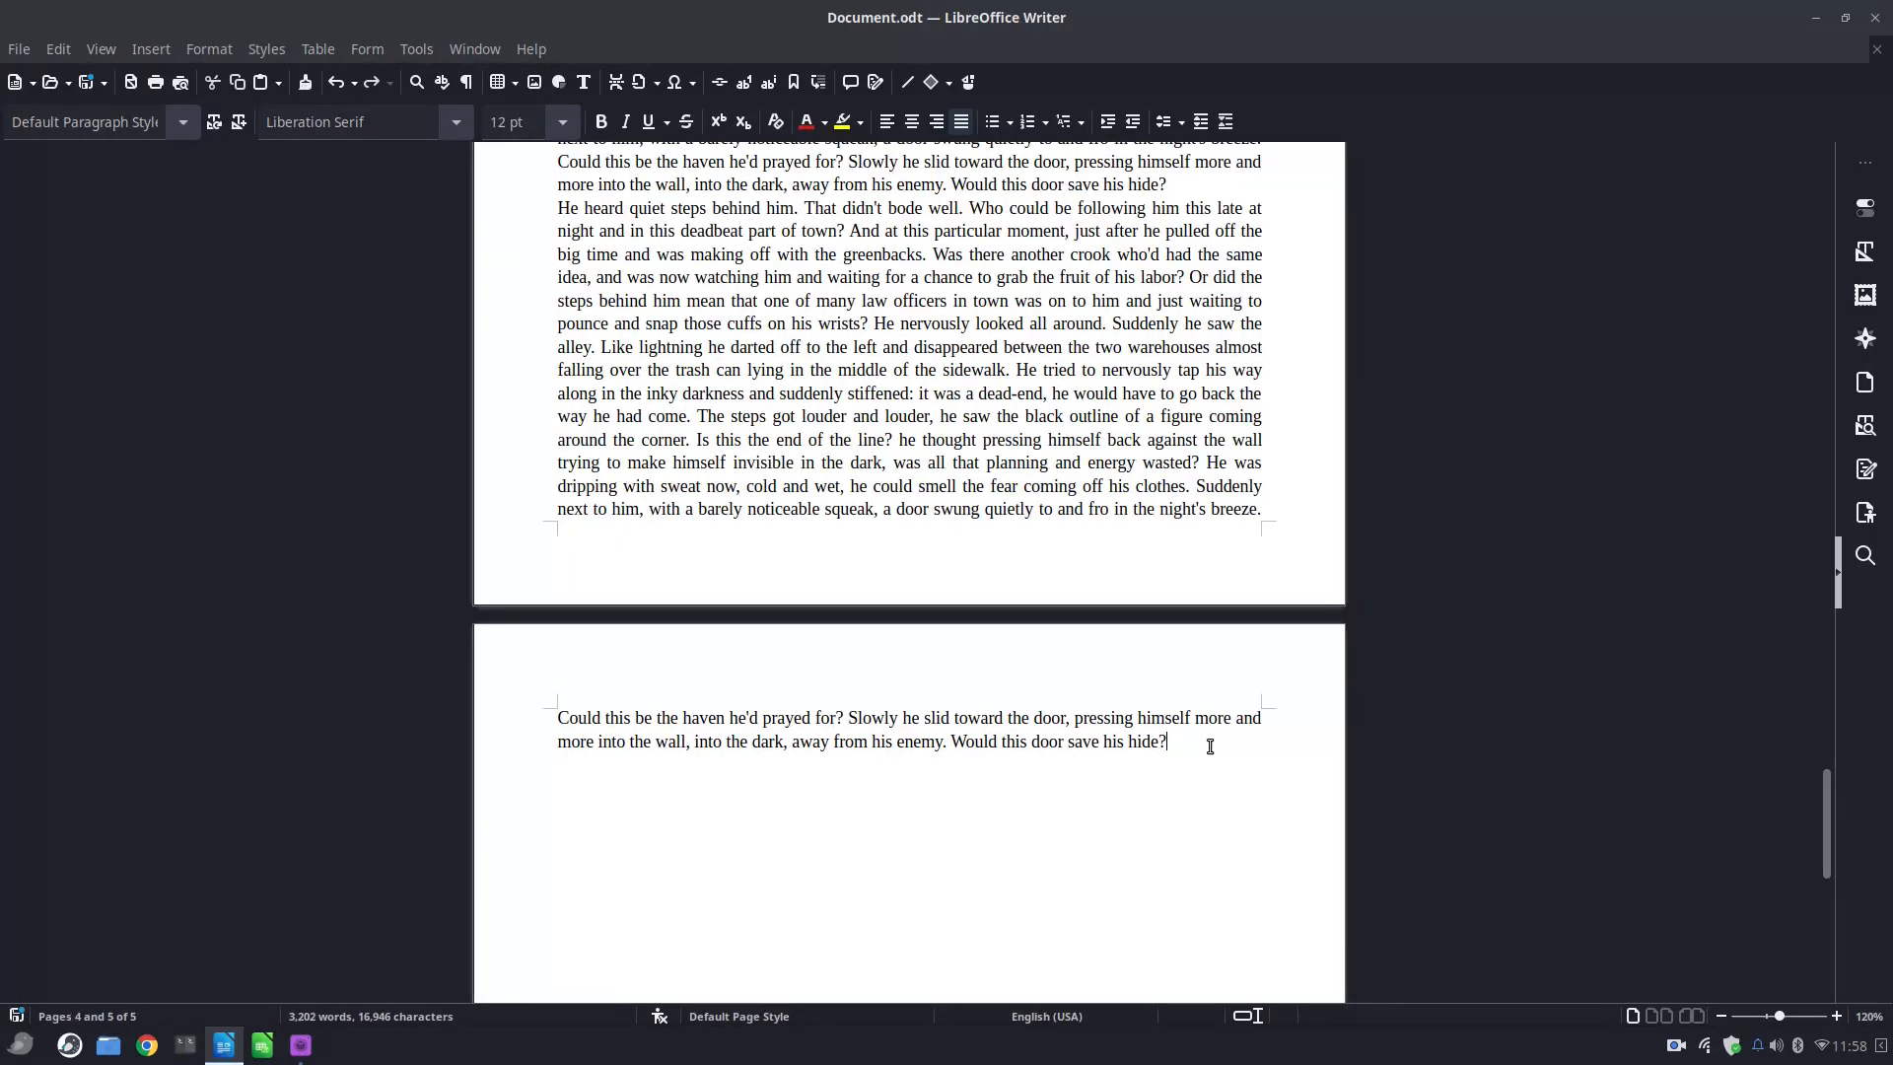
# Go directly from the closing lines on page 5 to page 2 by entering its page number.
pyautogui.click(977, 740)
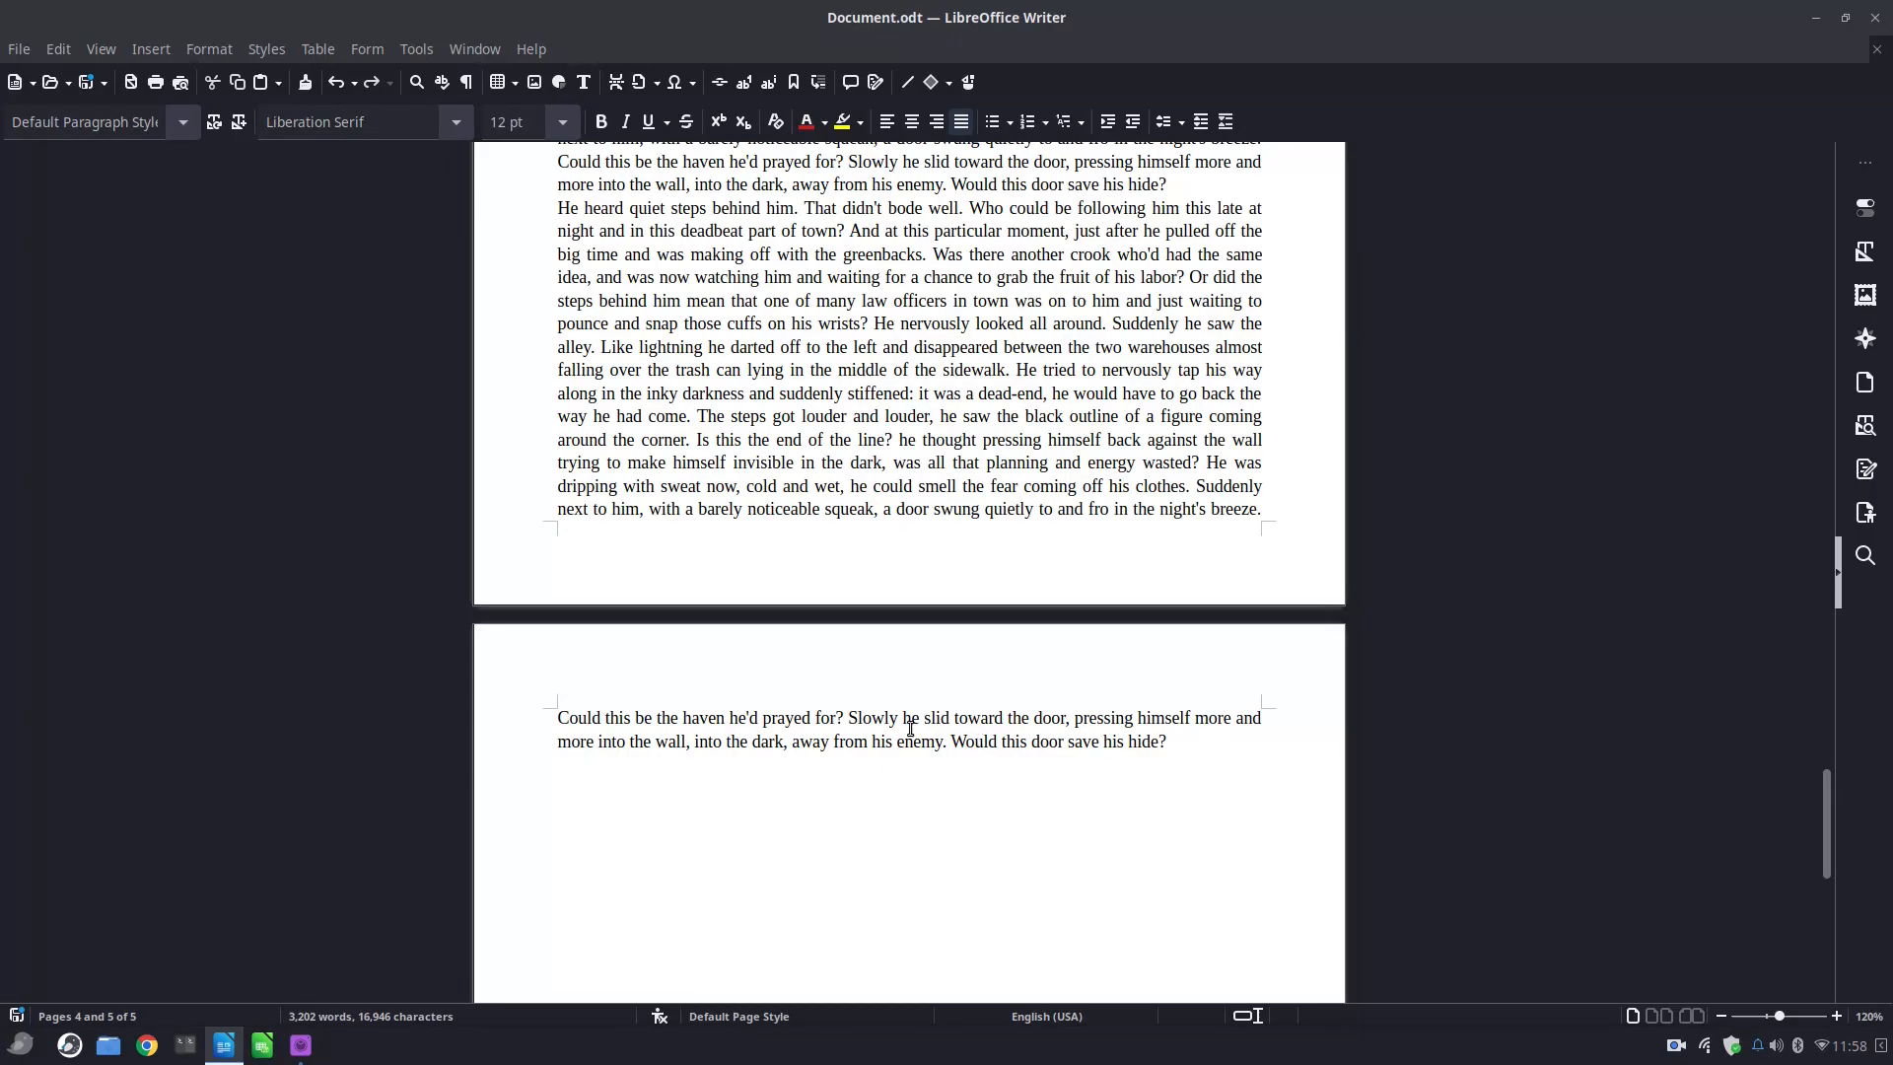
pyautogui.doubleClick(118, 1019)
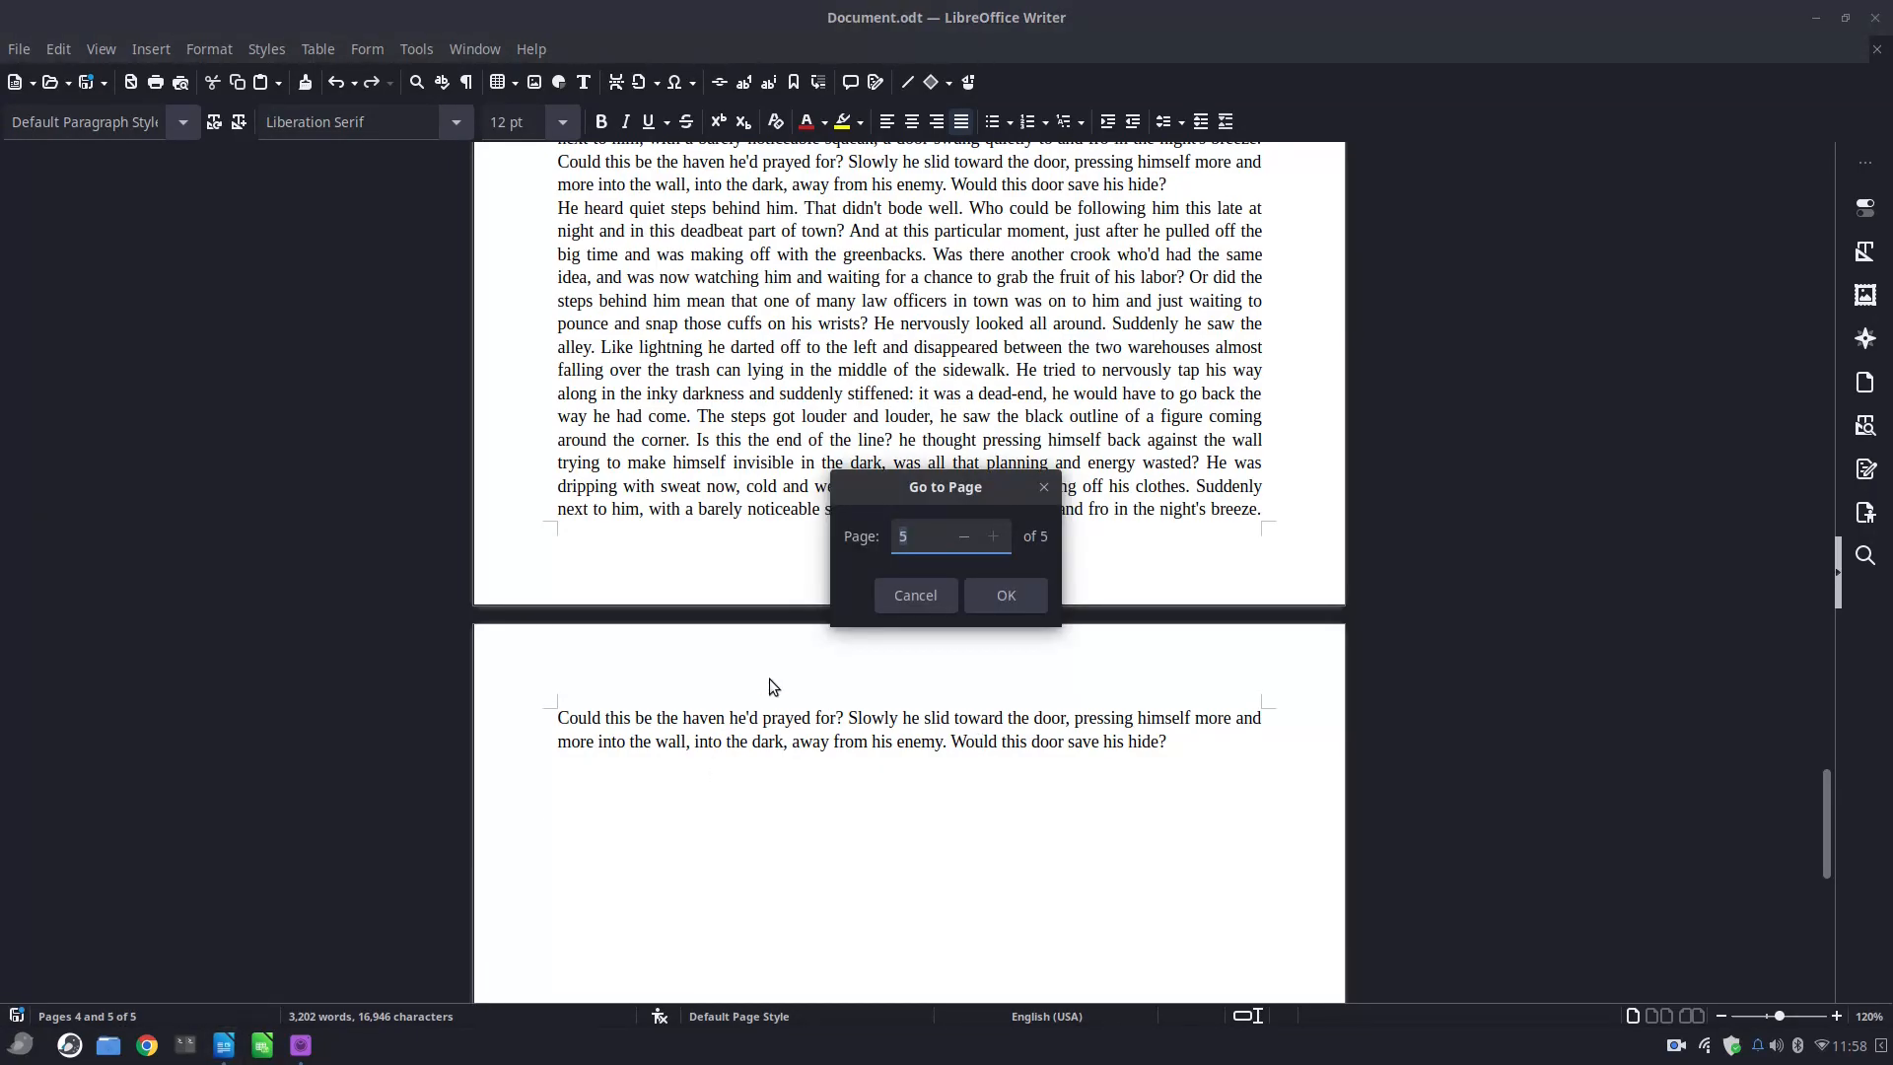
pyautogui.write('2')
pyautogui.press('Return')
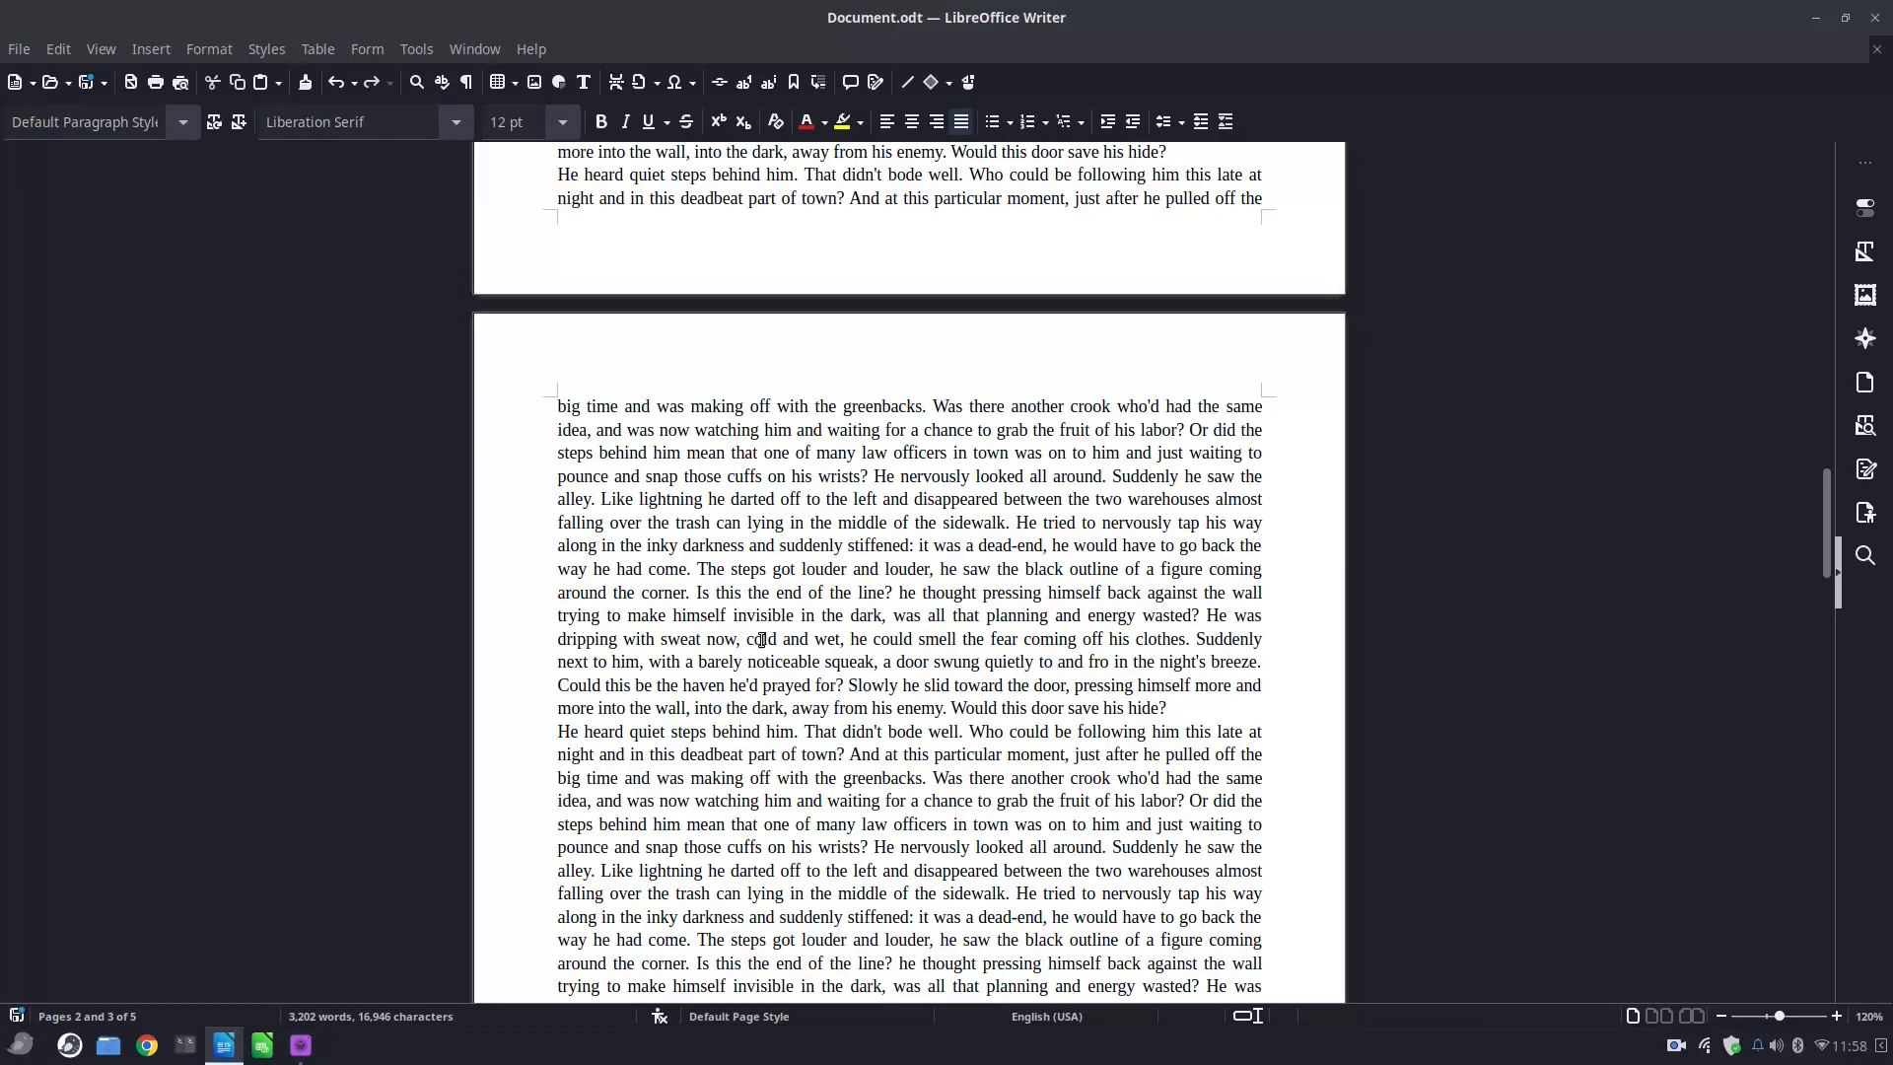
# Place the cursor in the text on page 3, and go directly to page 1 by its page number.
pyautogui.click(763, 639)
pyautogui.scroll(-4, 650, 690)
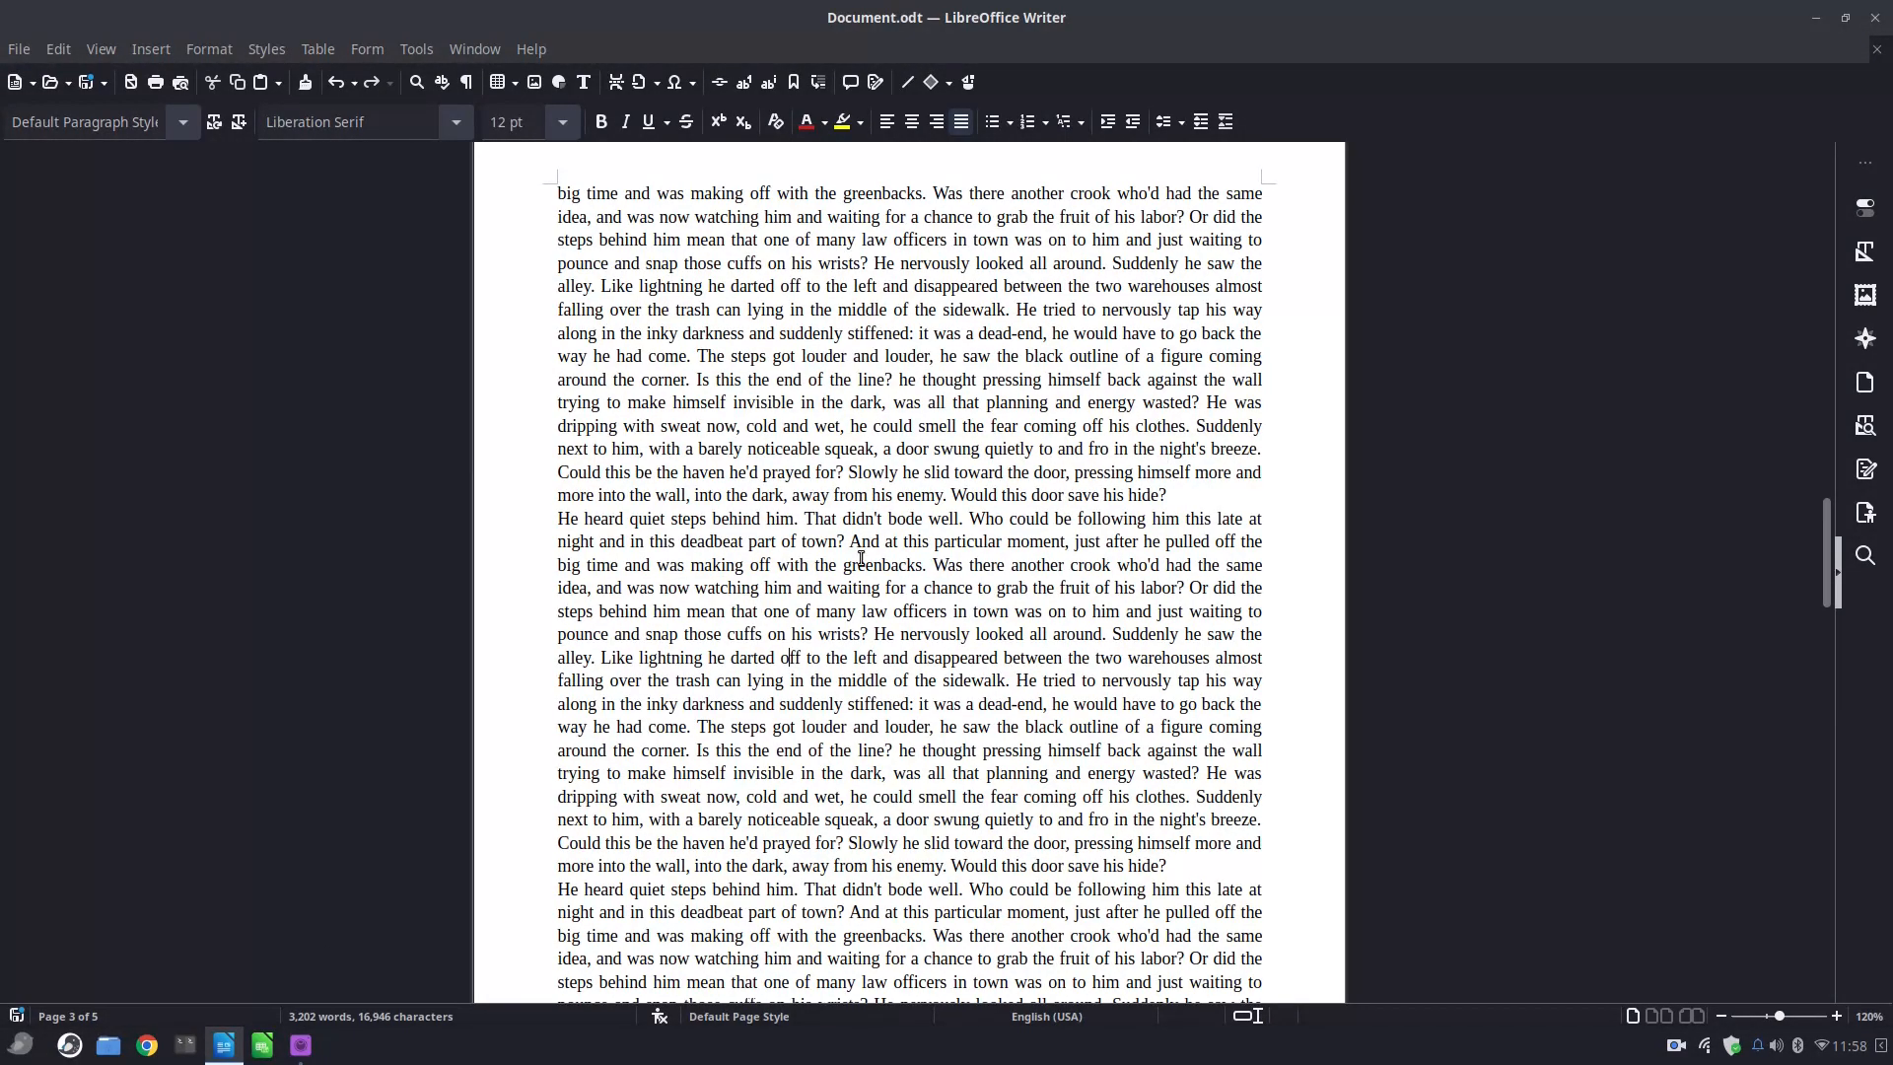
pyautogui.click(86, 1016)
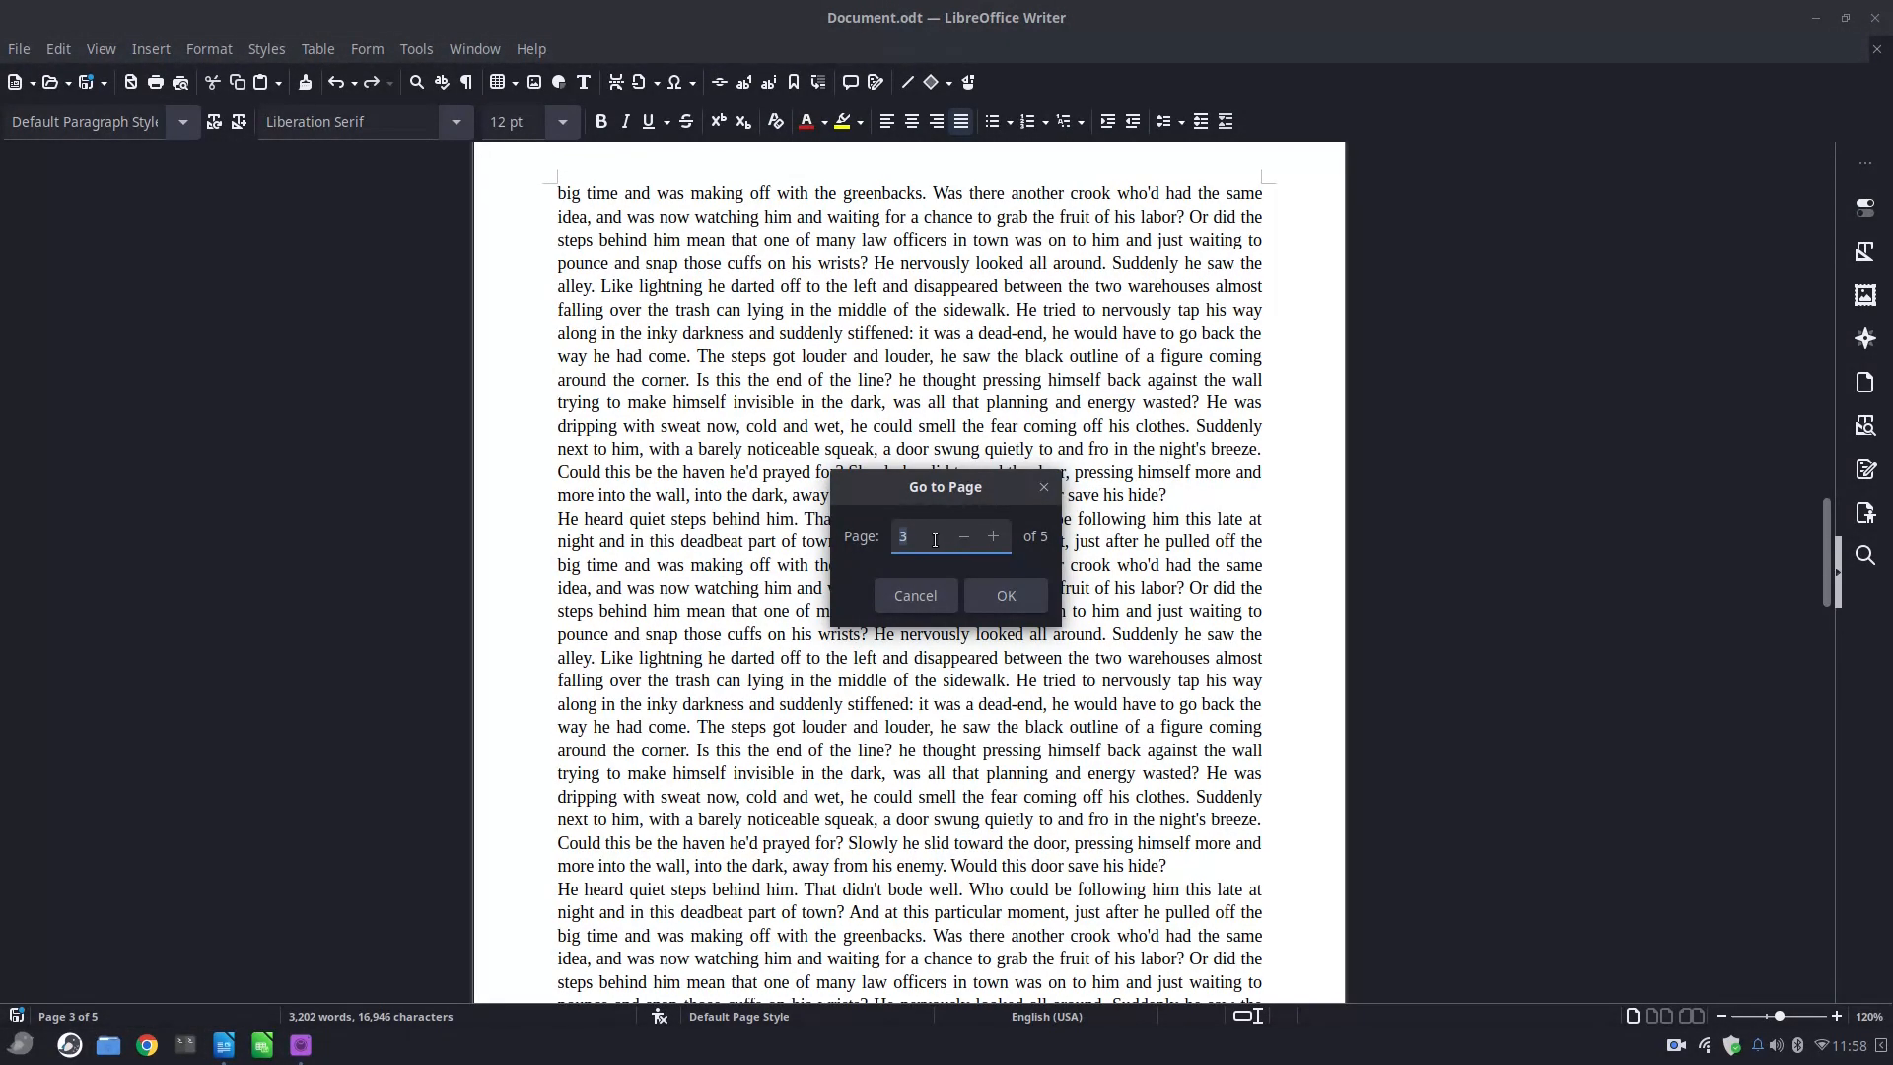
pyautogui.write('1')
pyautogui.press('Return')
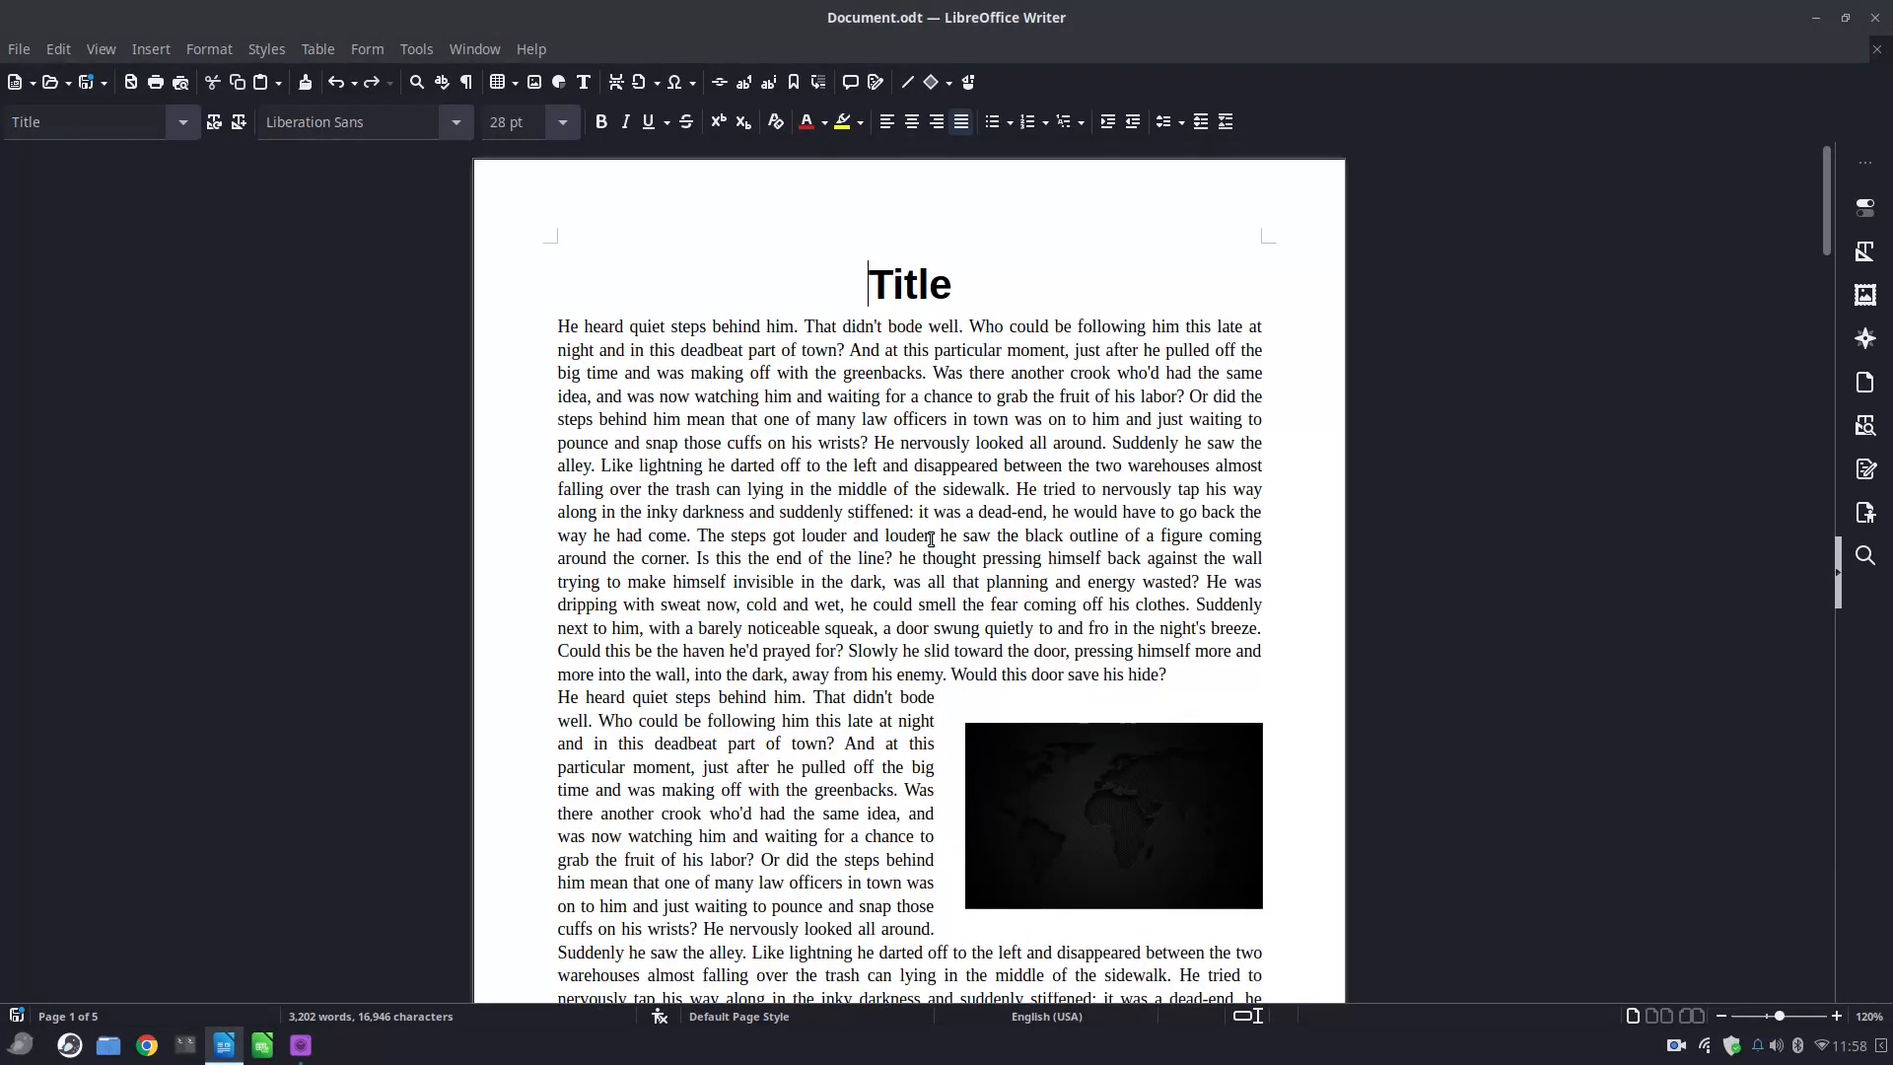
# Insert a bookmark named "first paragraph" after "That didn't bode well" in the first body paragraph.
pyautogui.click(958, 327)
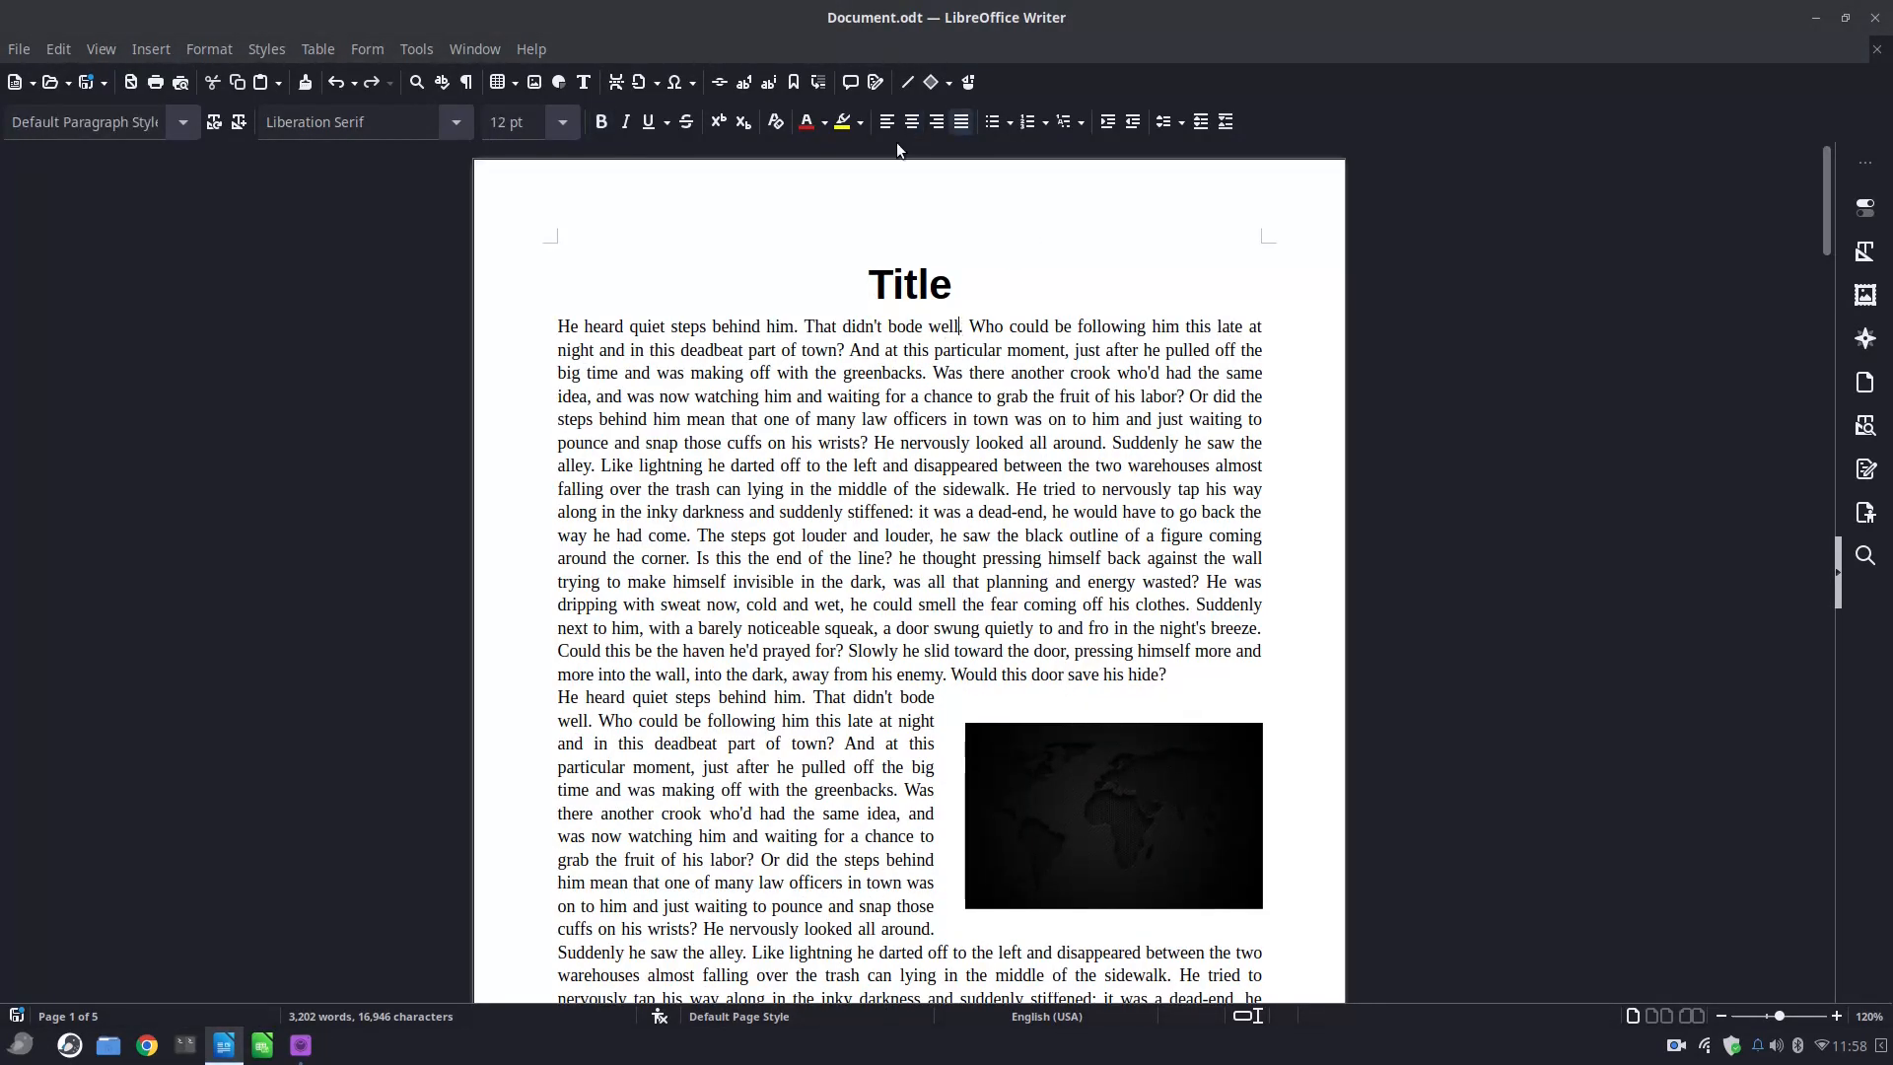
pyautogui.click(794, 83)
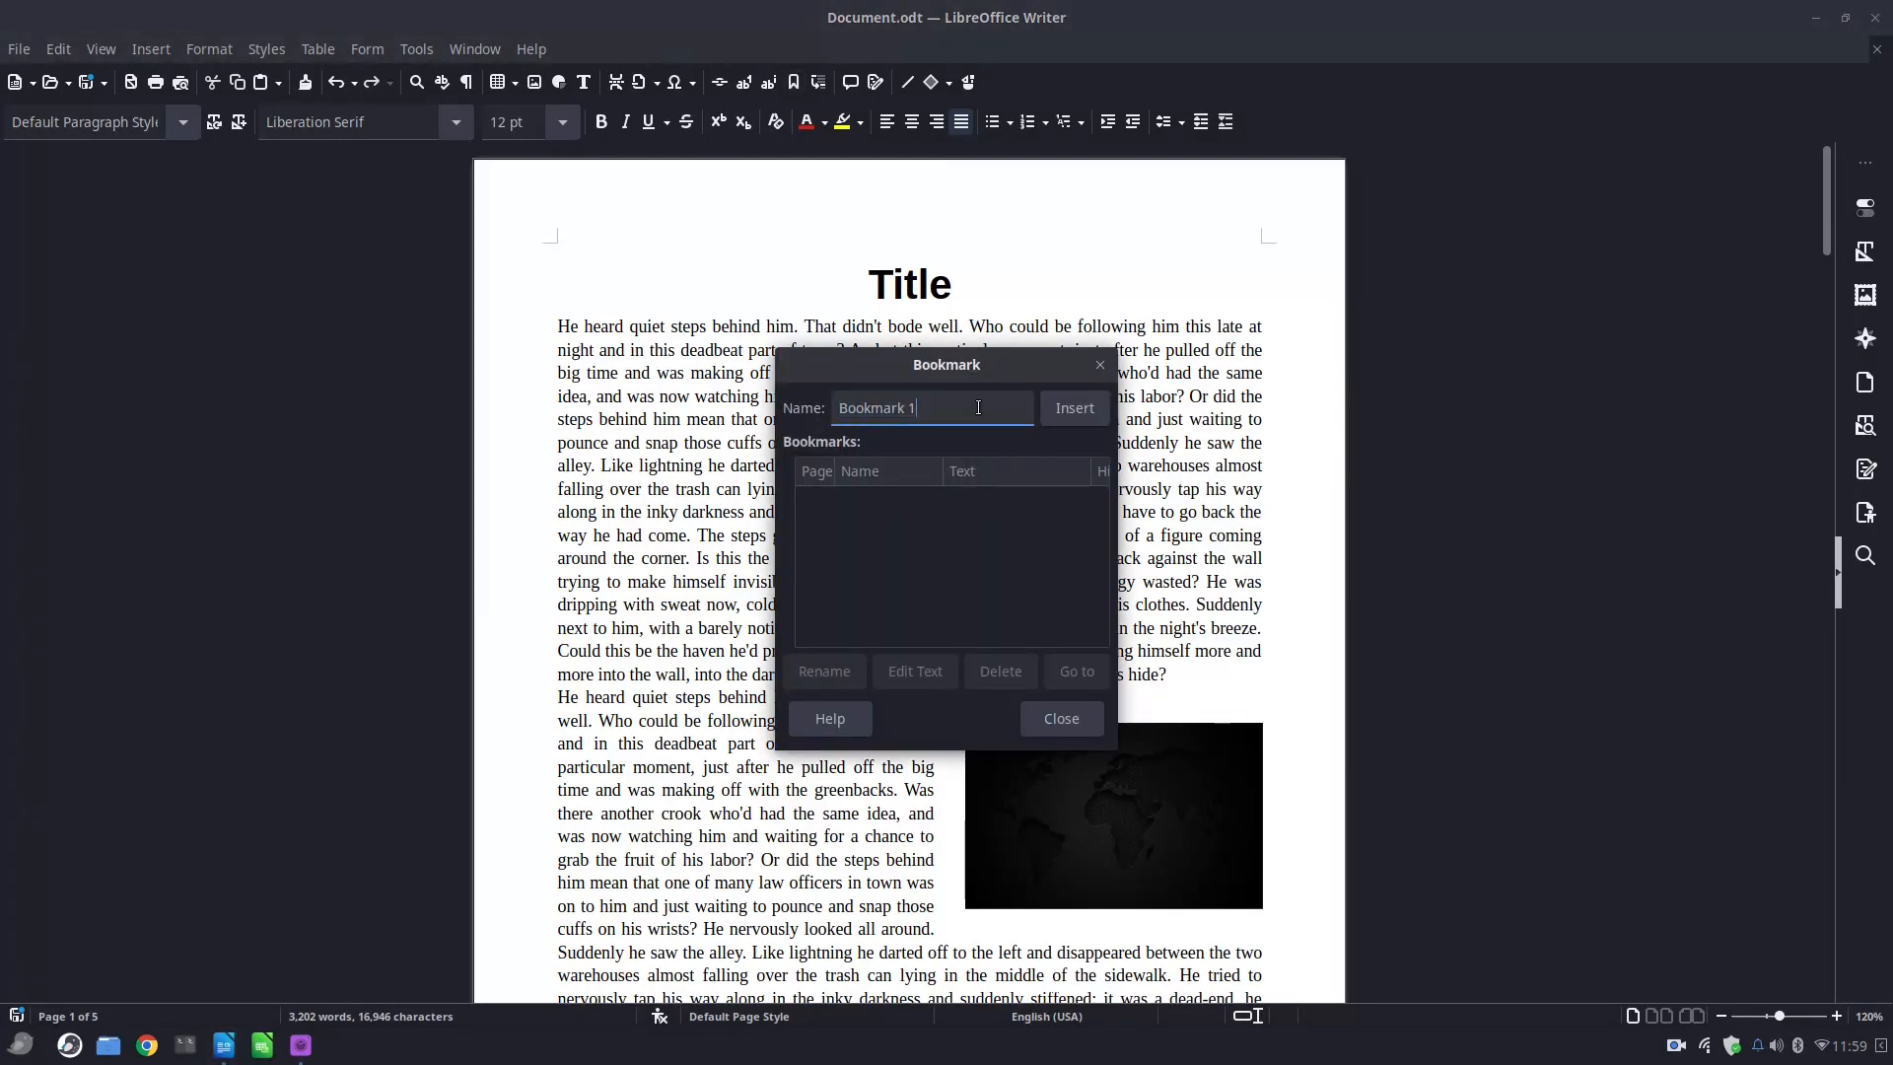
pyautogui.write('first paragfraph')
pyautogui.press('BackSpace')
pyautogui.press('BackSpace')
pyautogui.press('BackSpace')
pyautogui.press('BackSpace')
pyautogui.write('aph')
pyautogui.click(1075, 408)
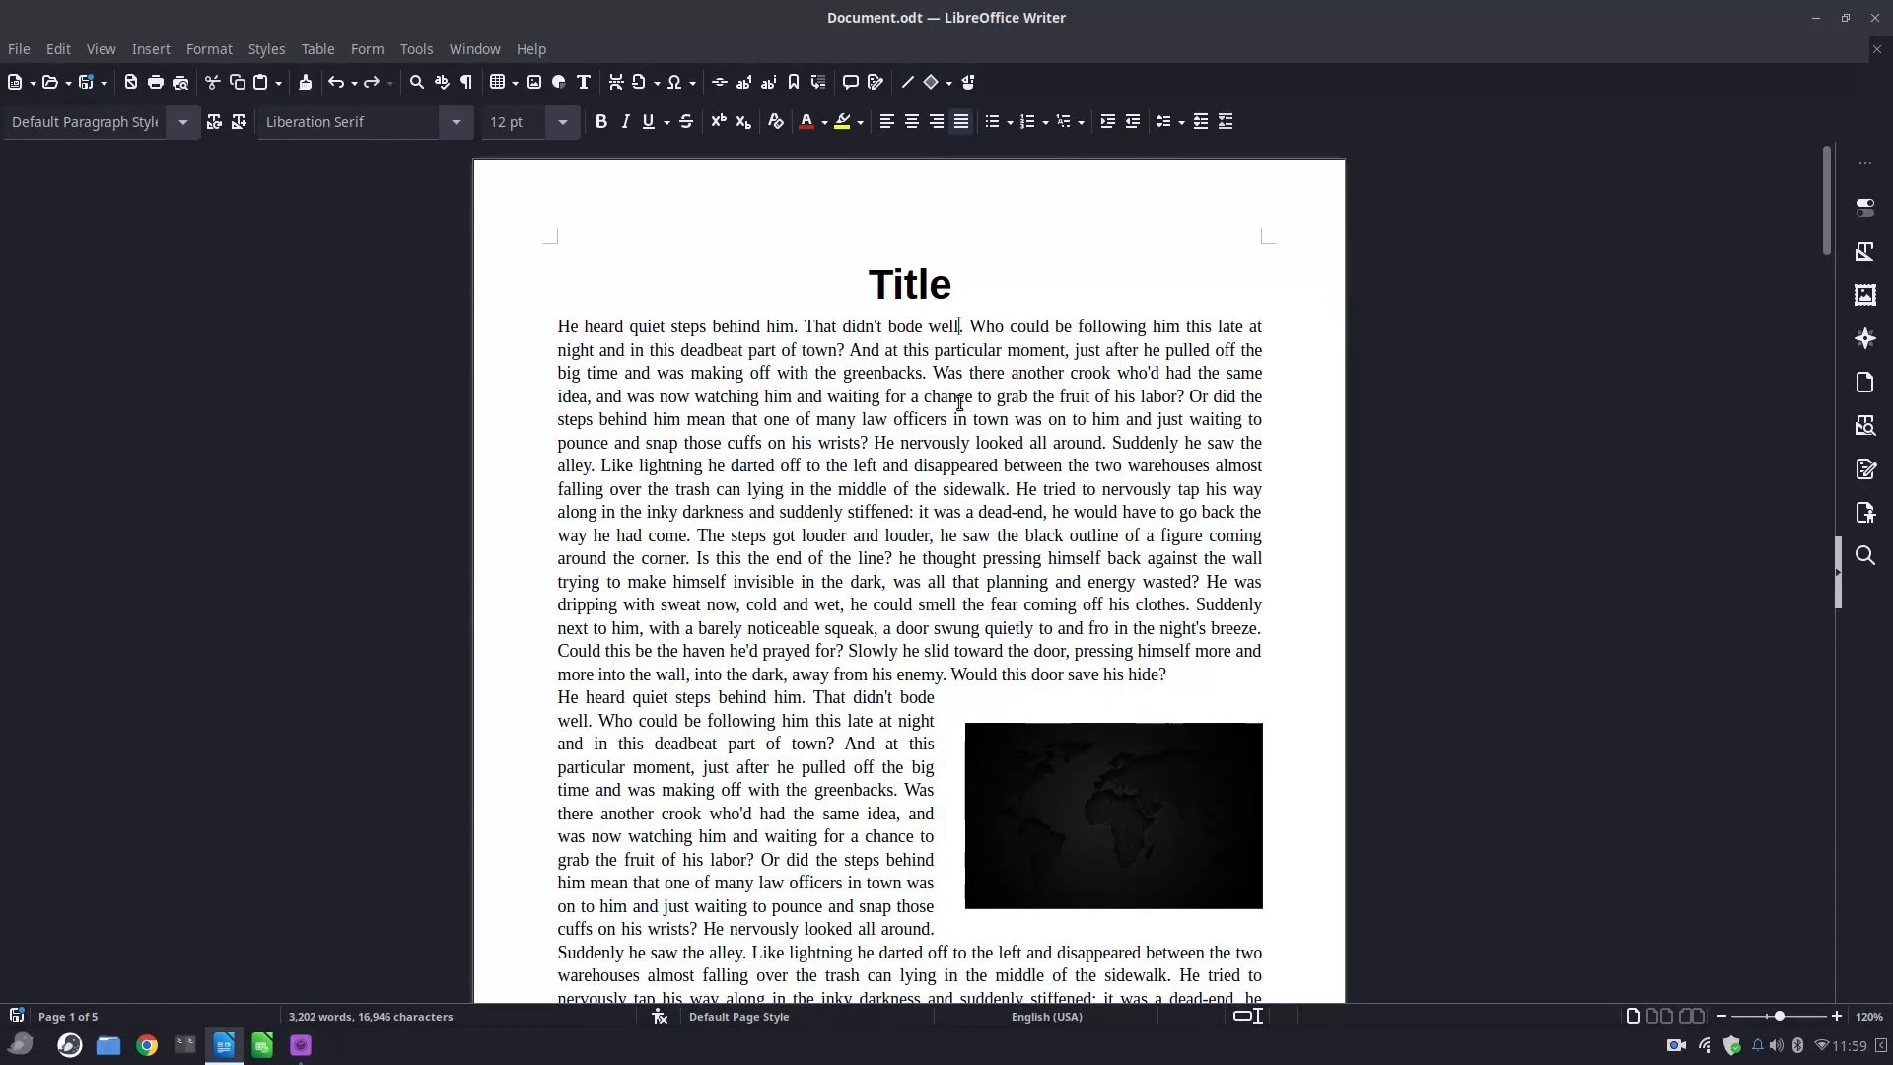
# Insert a bookmark named "important paragraph" at the end of the first paragraph ending on page 3, after "save his hide?".
pyautogui.scroll(-12, 968, 429)
pyautogui.scroll(-20, 966, 521)
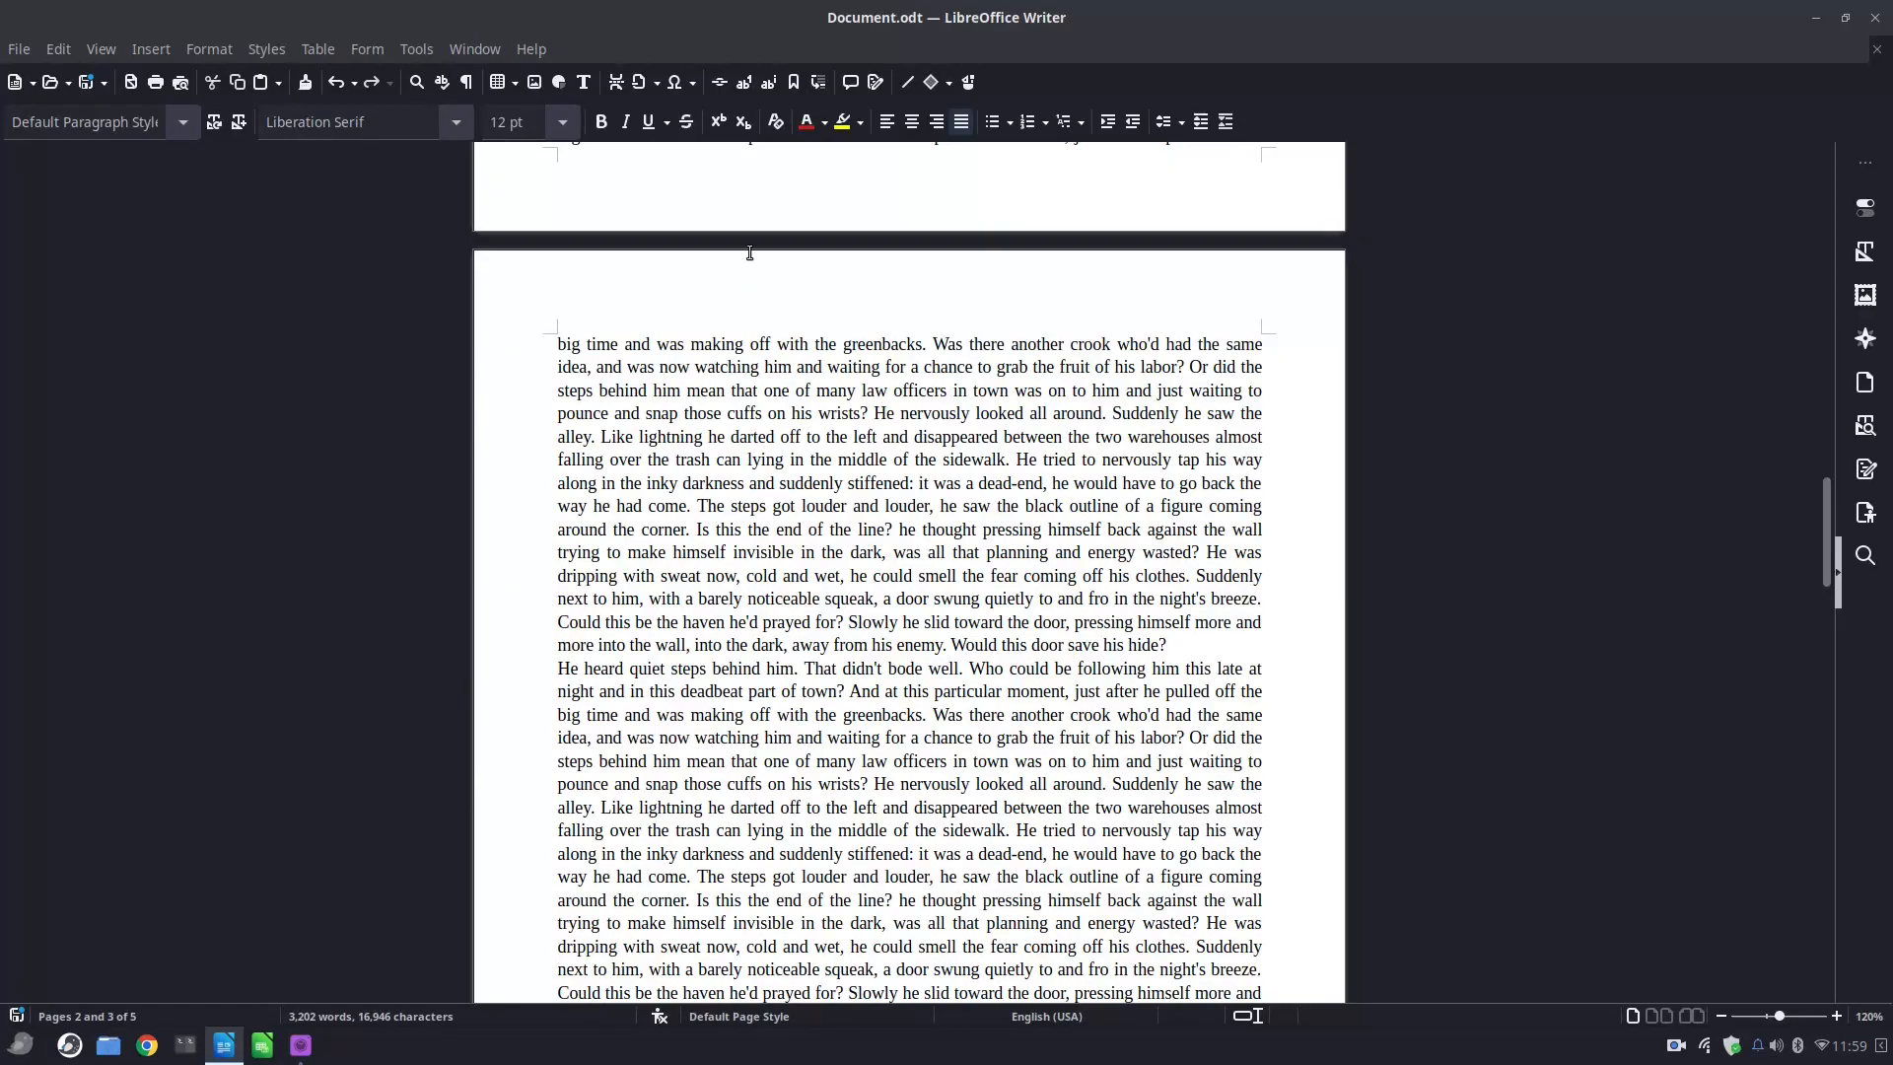
pyautogui.click(794, 87)
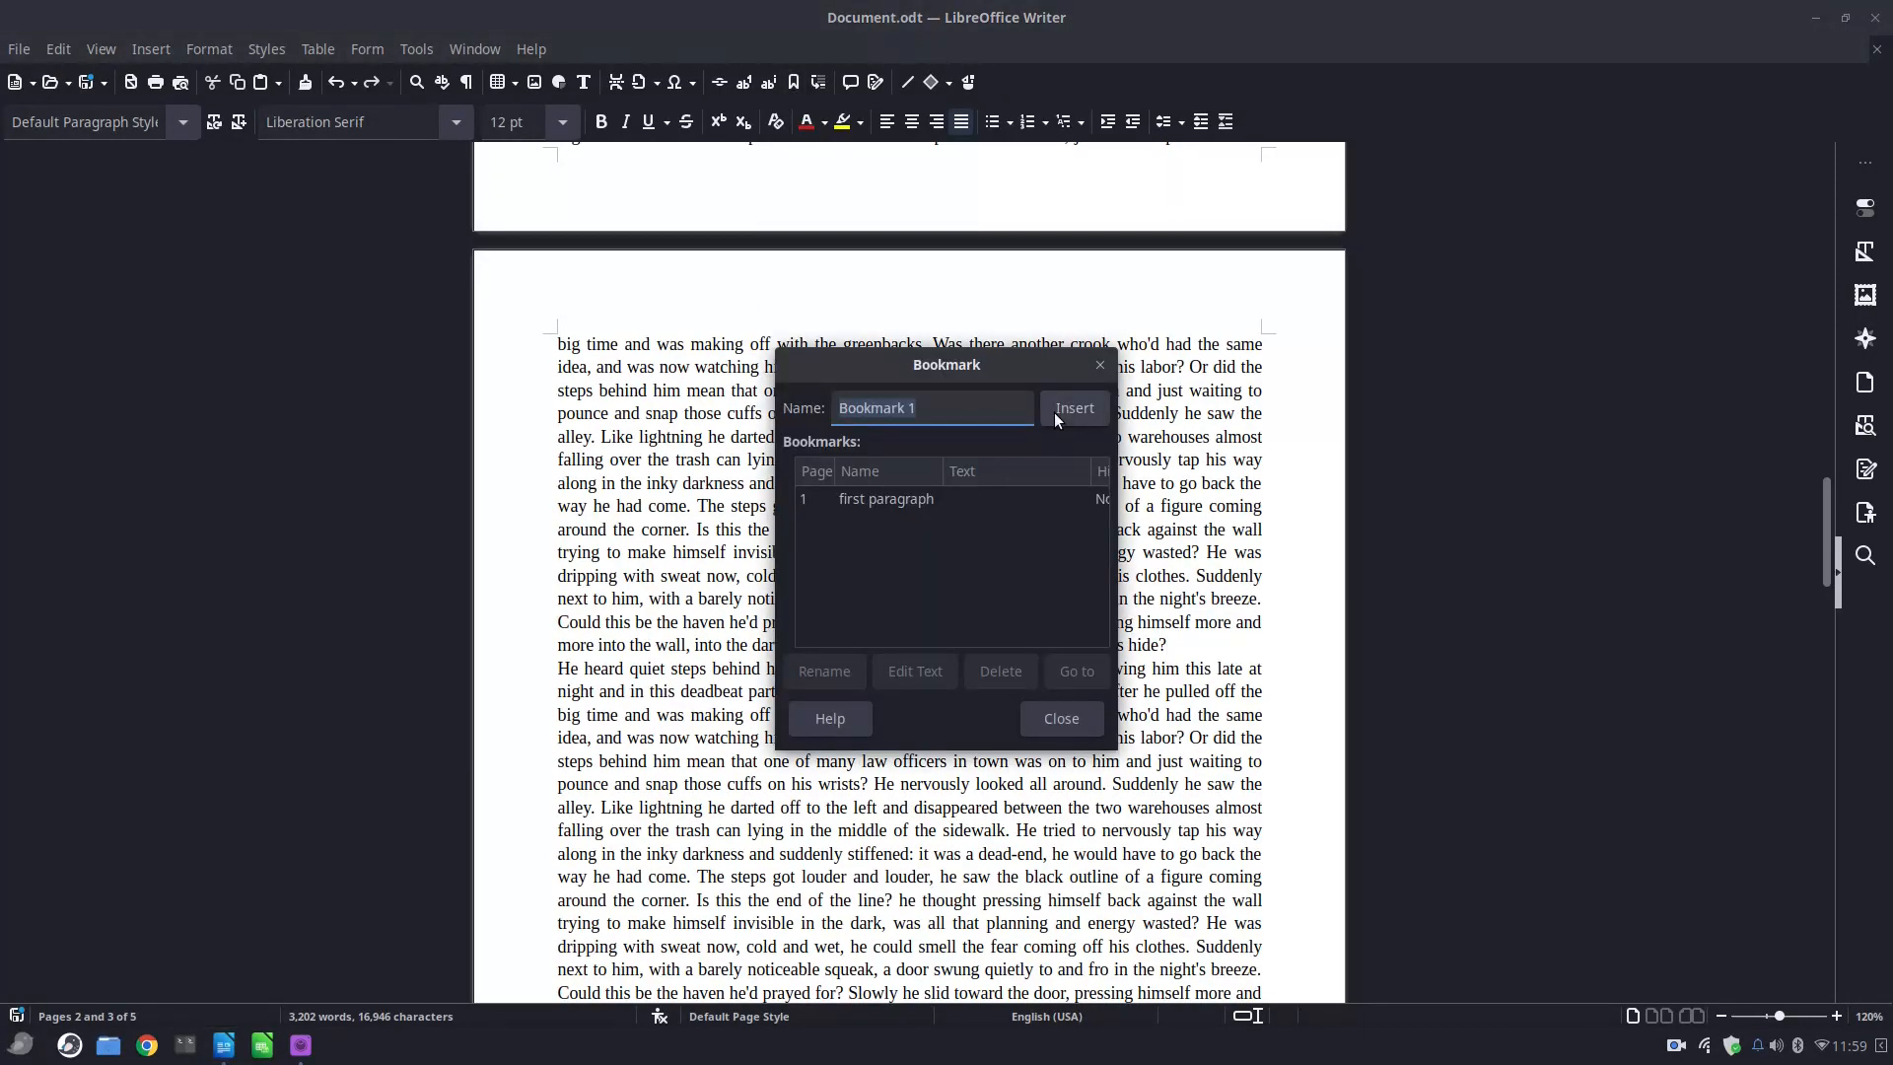
pyautogui.write('important paragraph')
pyautogui.click(1055, 413)
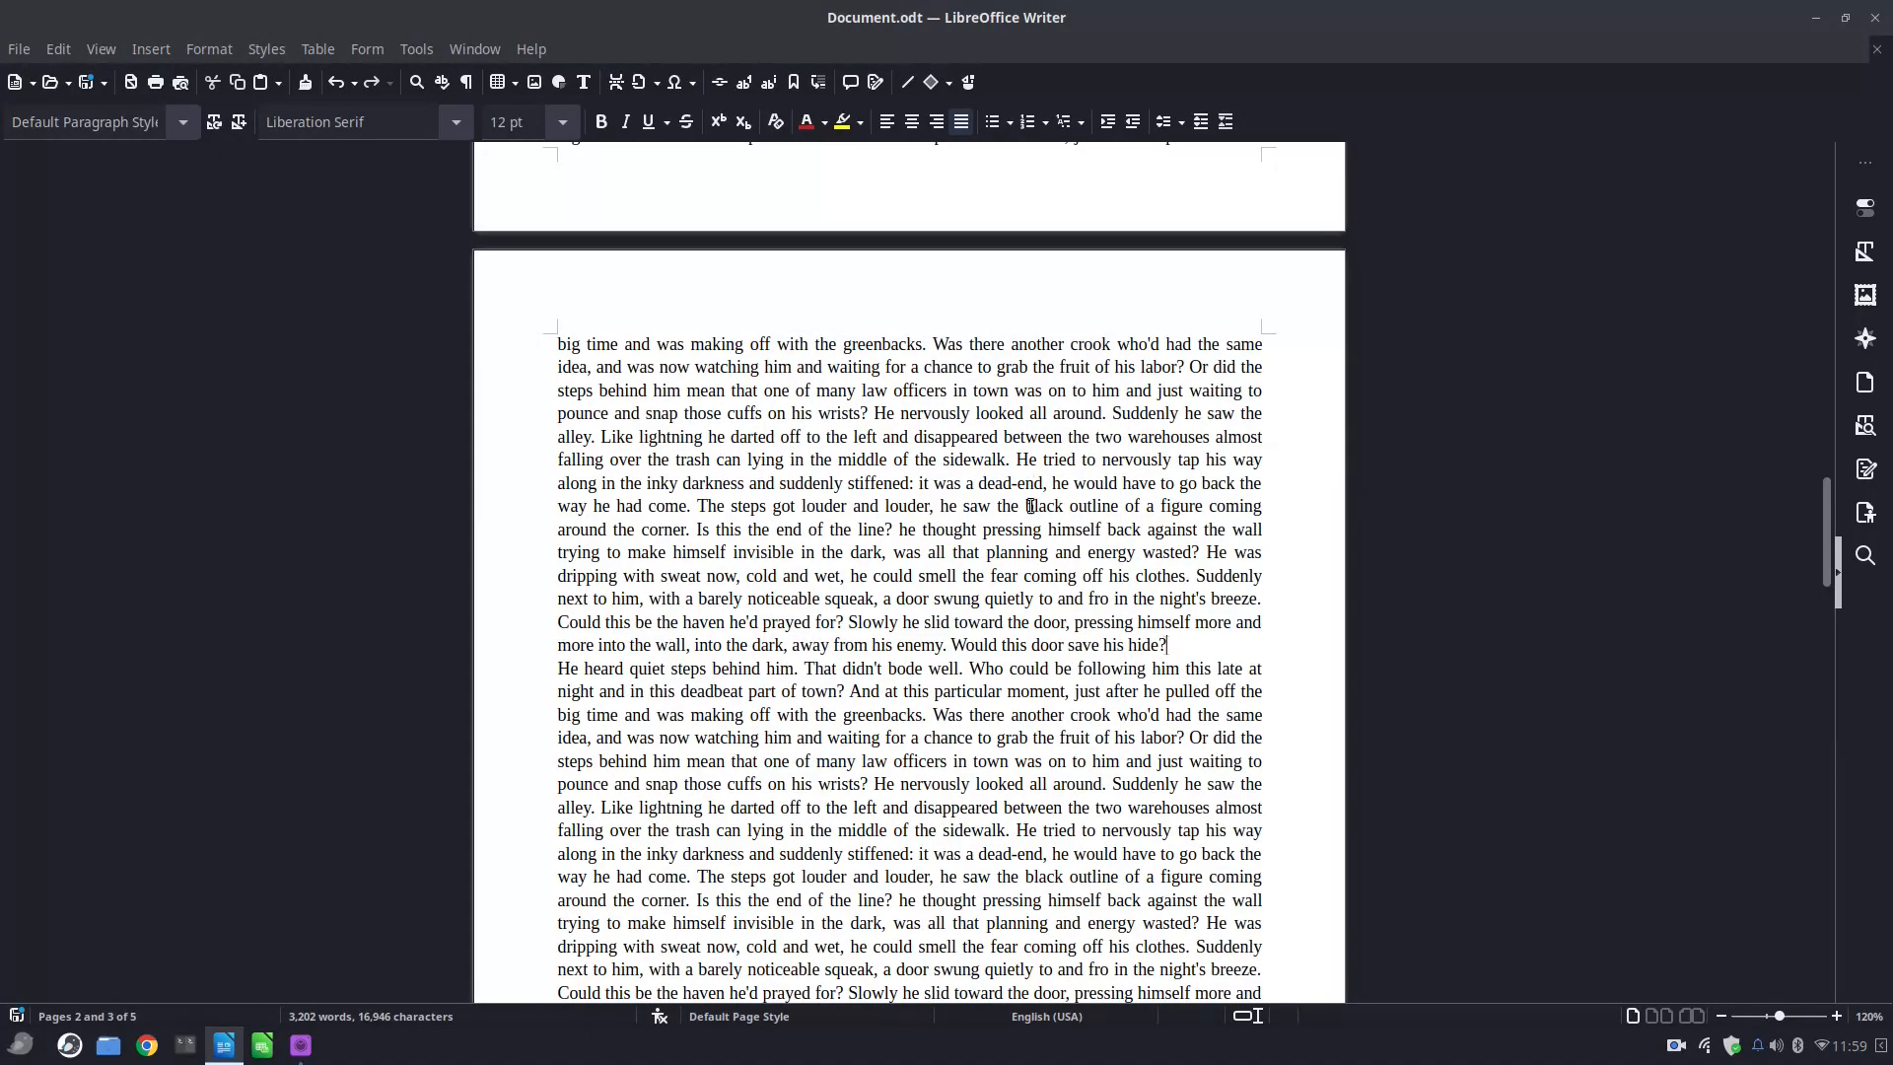
# From the document's last page, jump to the "important paragraph" bookmark and place the cursor at the end of that paragraph.
pyautogui.scroll(-5, 991, 671)
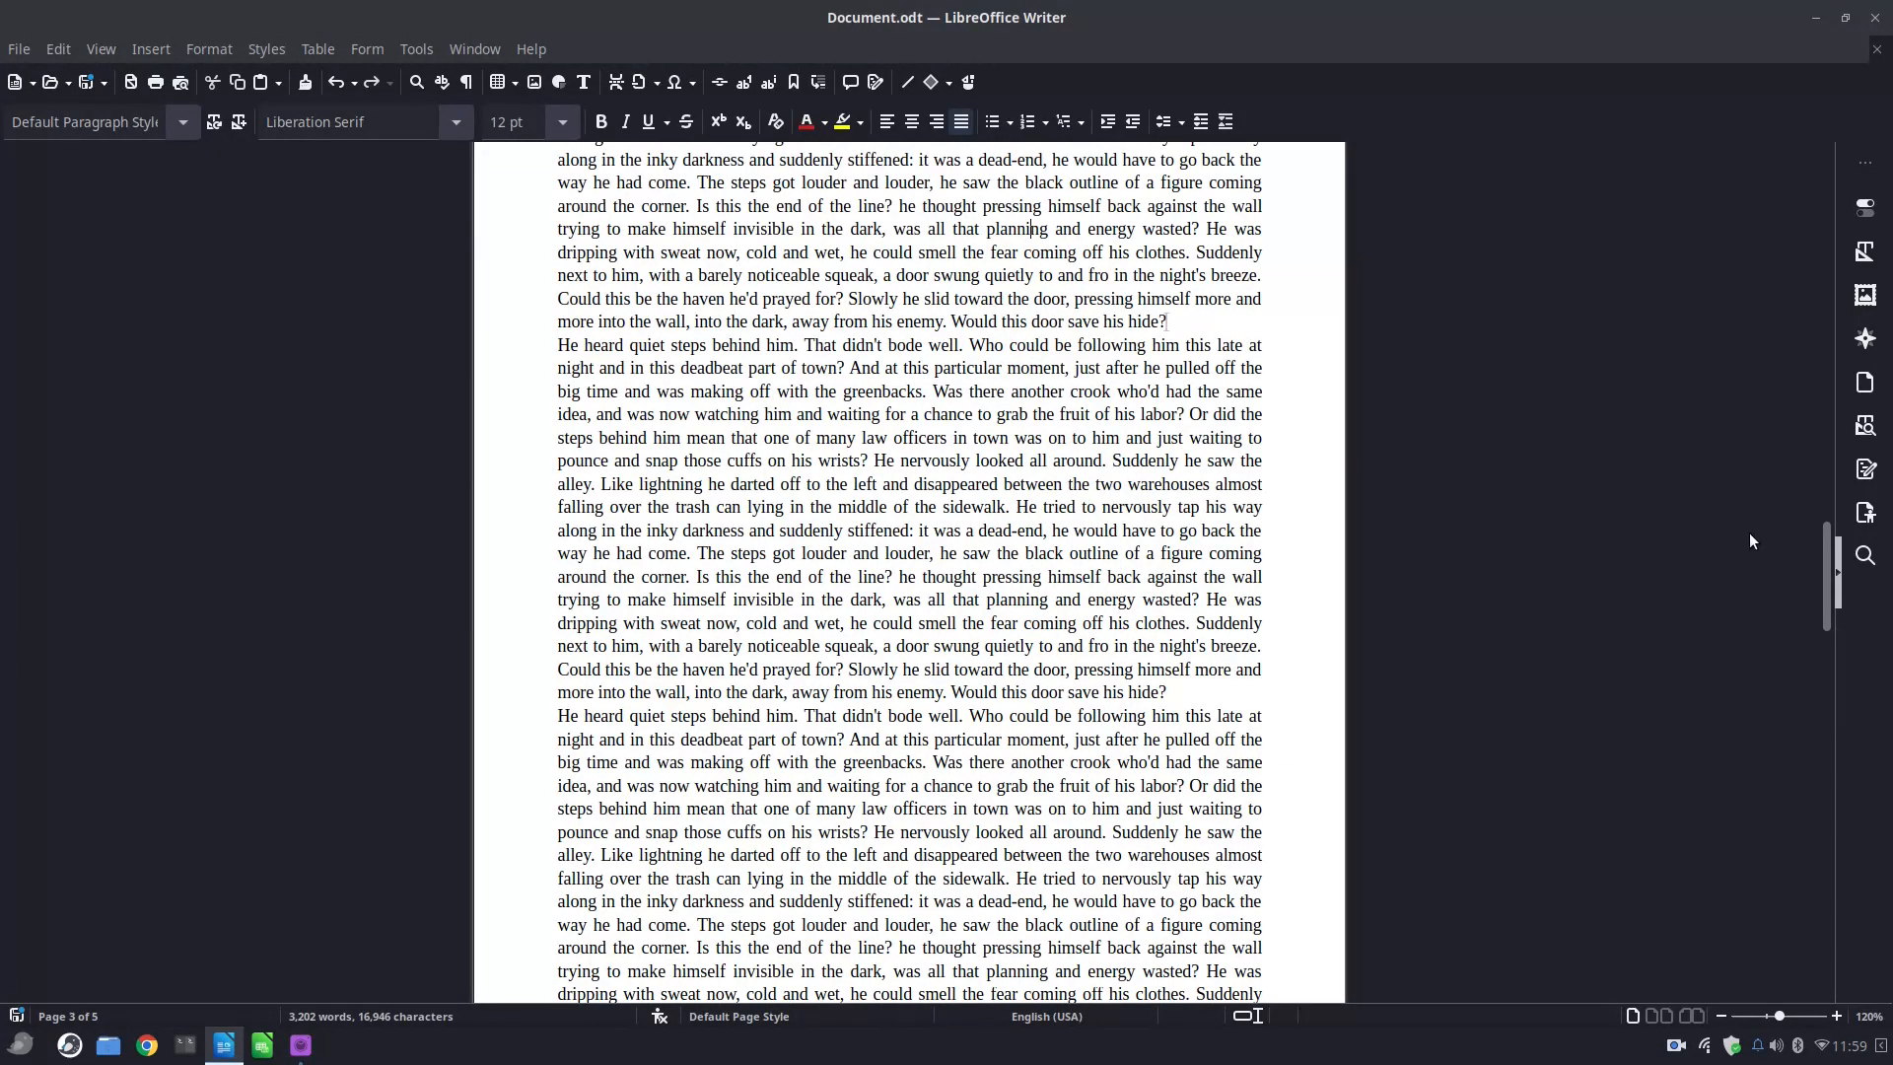
pyautogui.moveTo(1826, 566); pyautogui.dragTo(1809, 979)
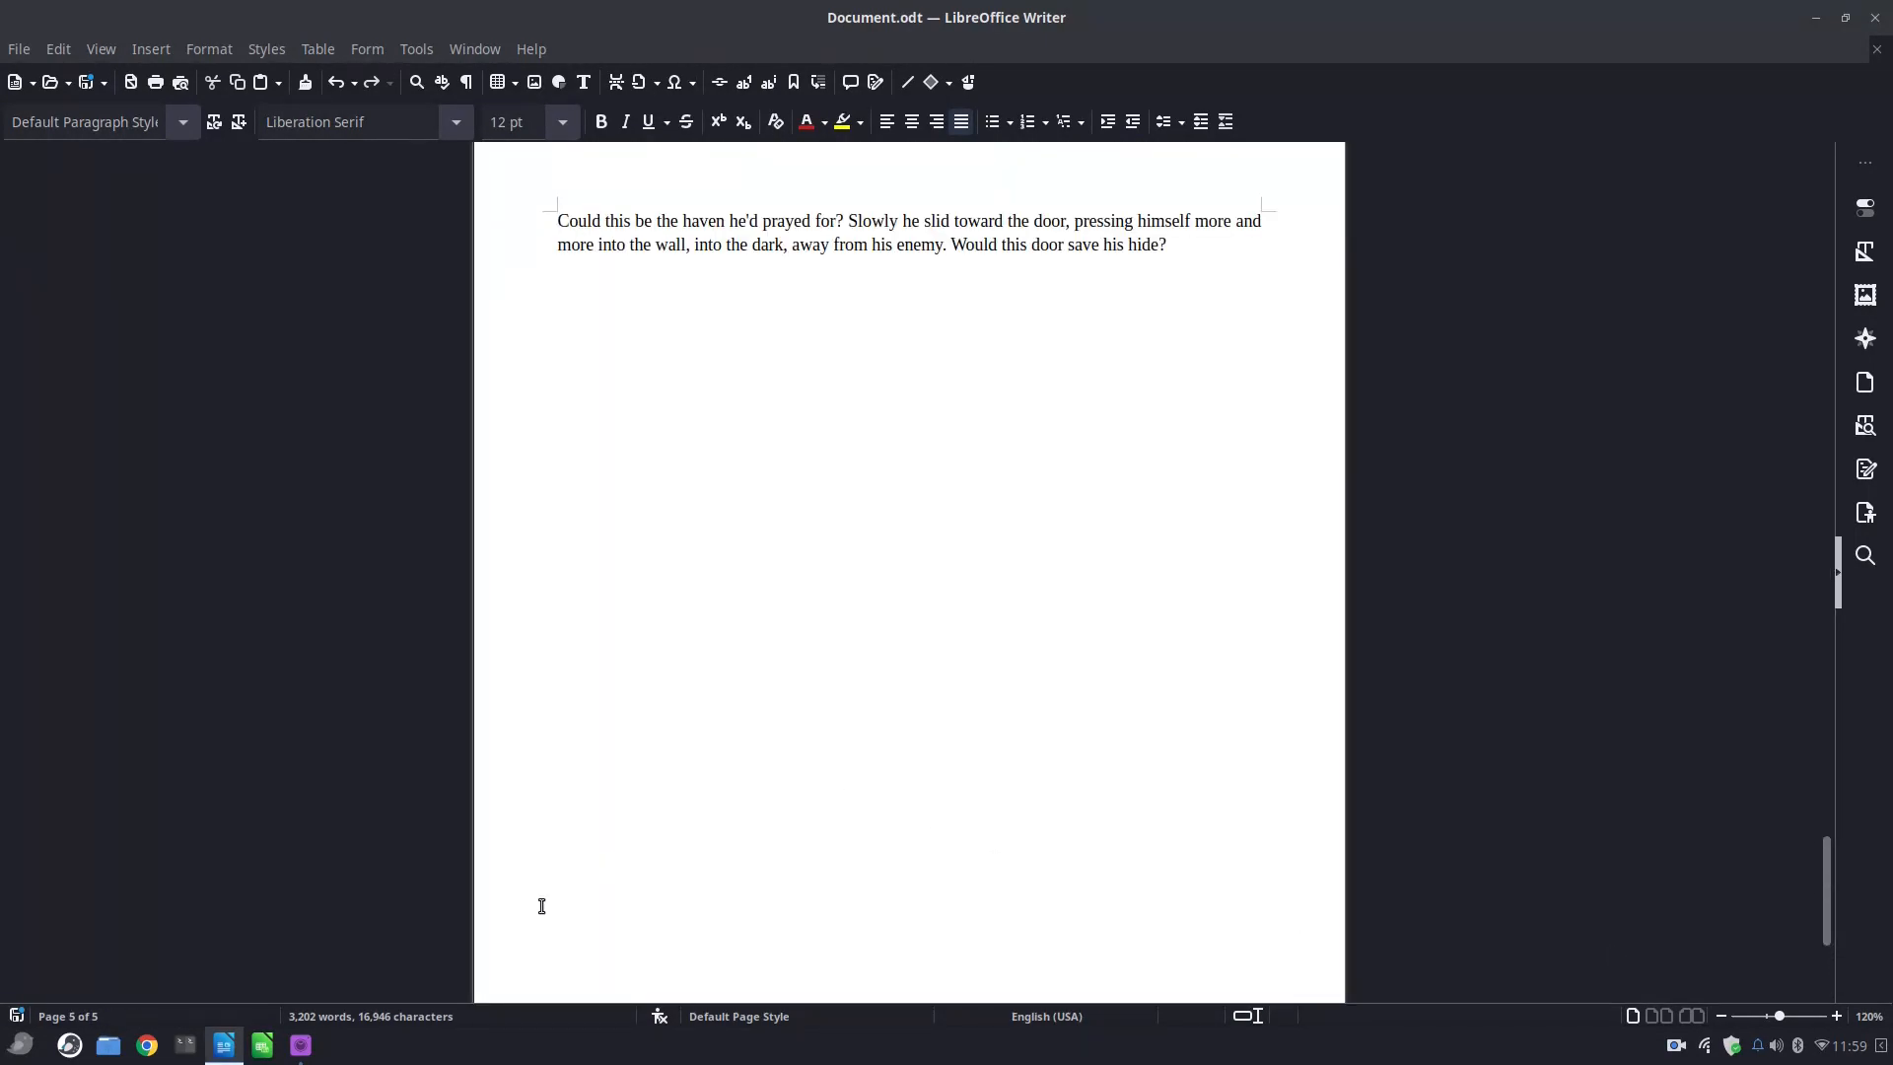
pyautogui.rightClick(86, 1021)
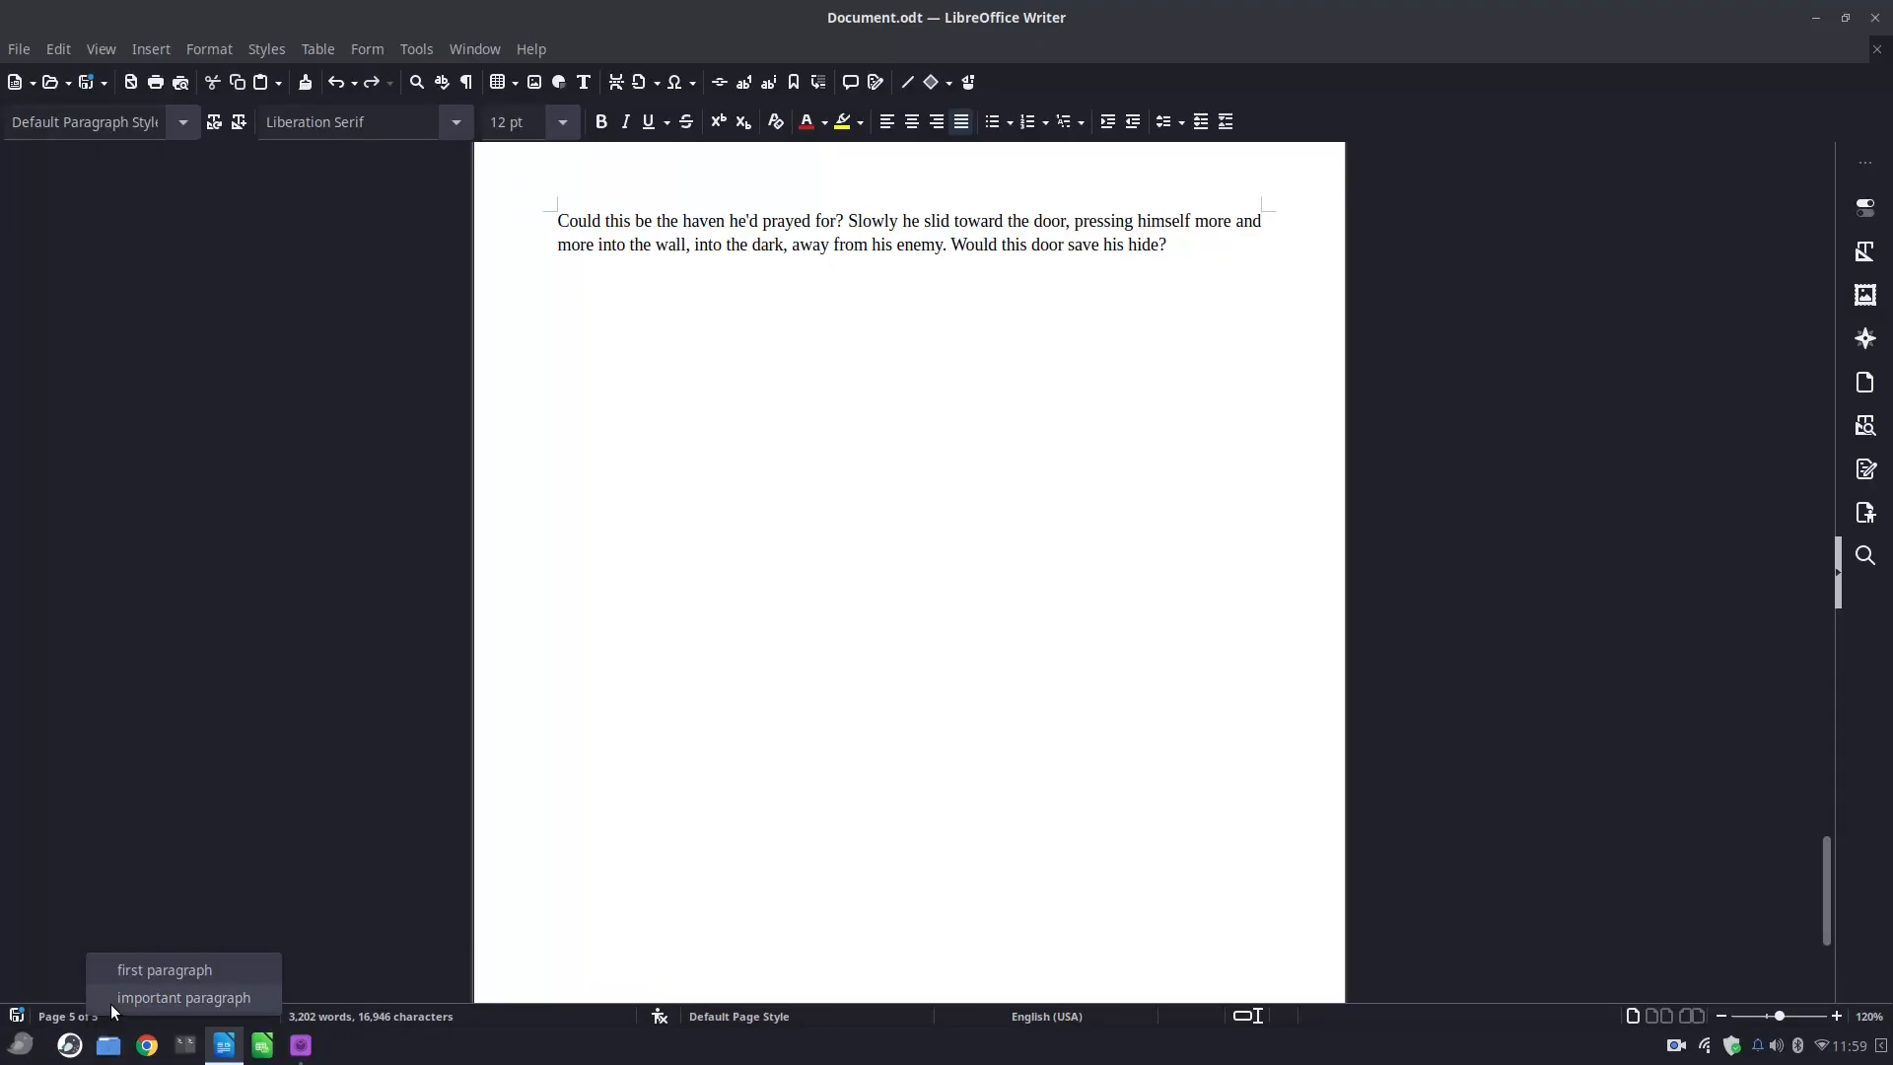
pyautogui.click(110, 1002)
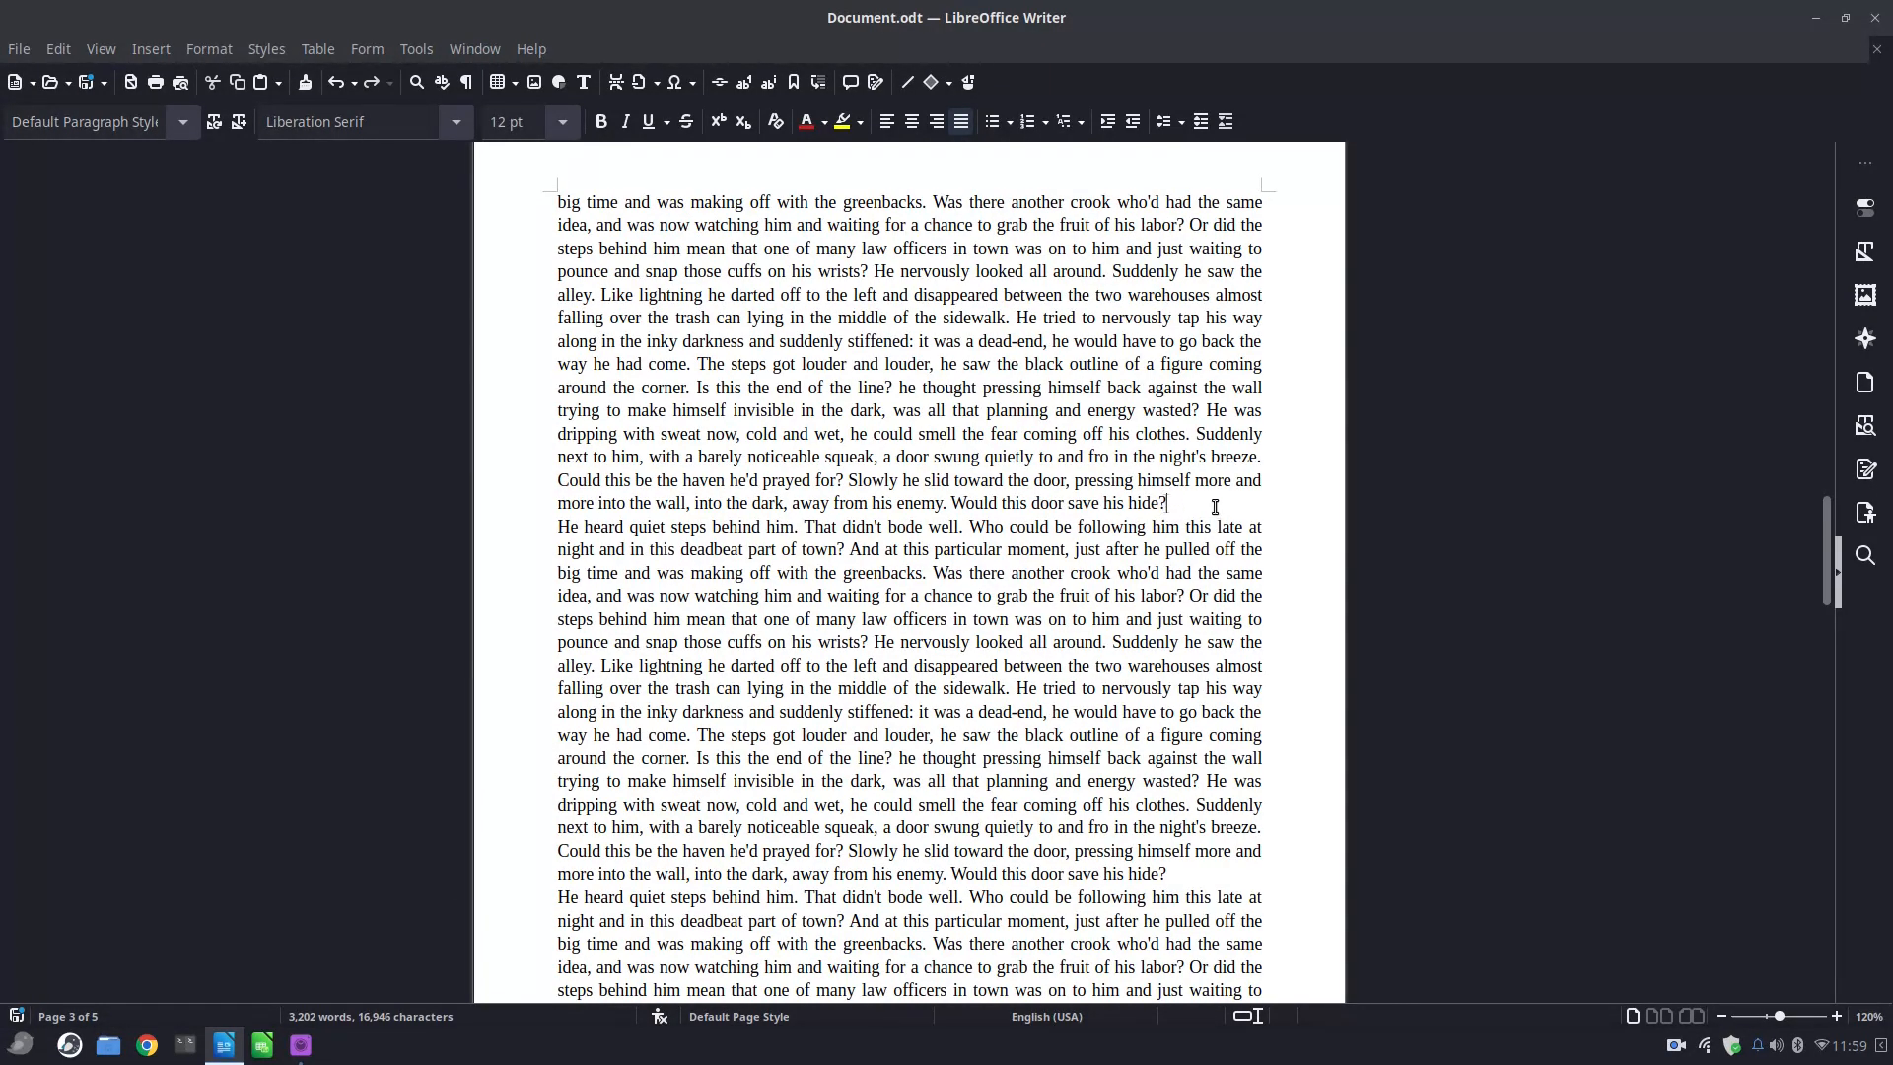
pyautogui.keyDown('ctrl'); pyautogui.scroll(5, 1215, 507); pyautogui.keyUp('ctrl')
pyautogui.click(1253, 683)
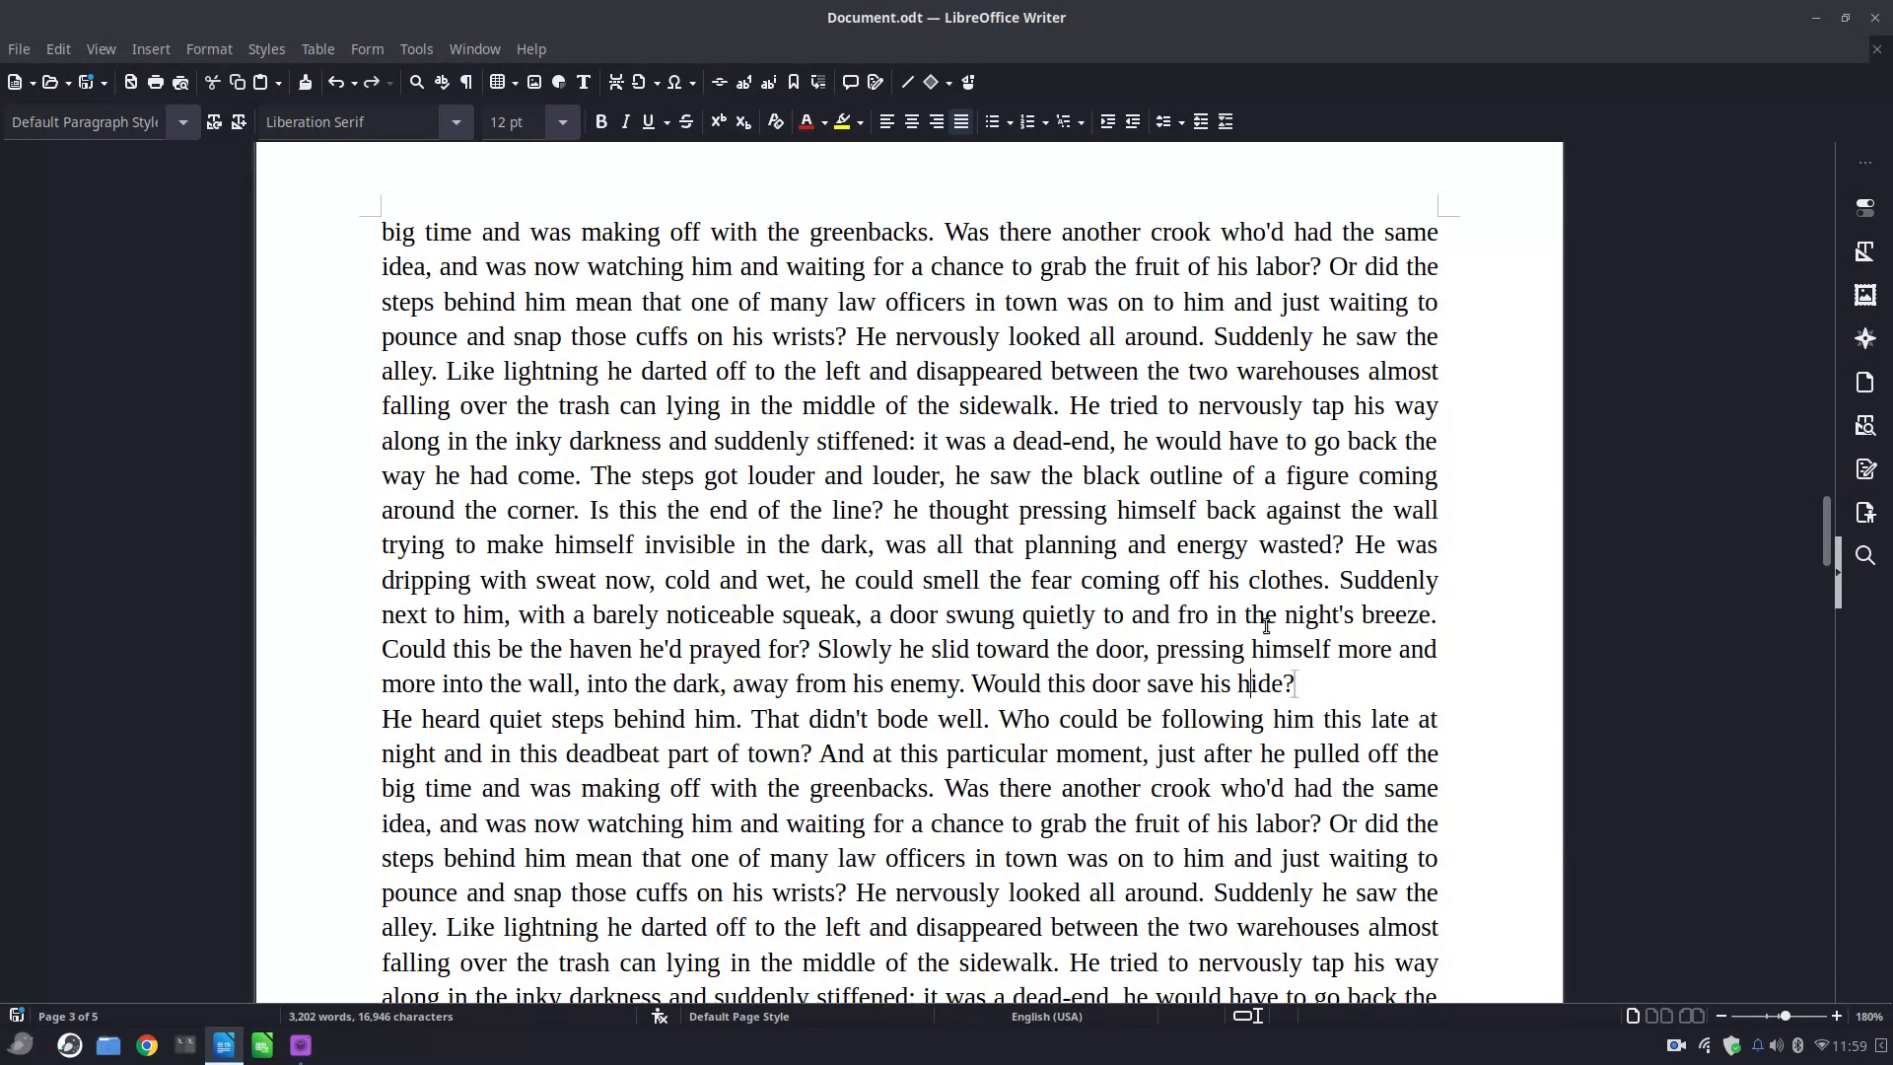
pyautogui.click(1310, 684)
# Jump to the "first paragraph" bookmark and back to the "important paragraph" bookmark.
pyautogui.rightClick(66, 1019)
pyautogui.click(105, 973)
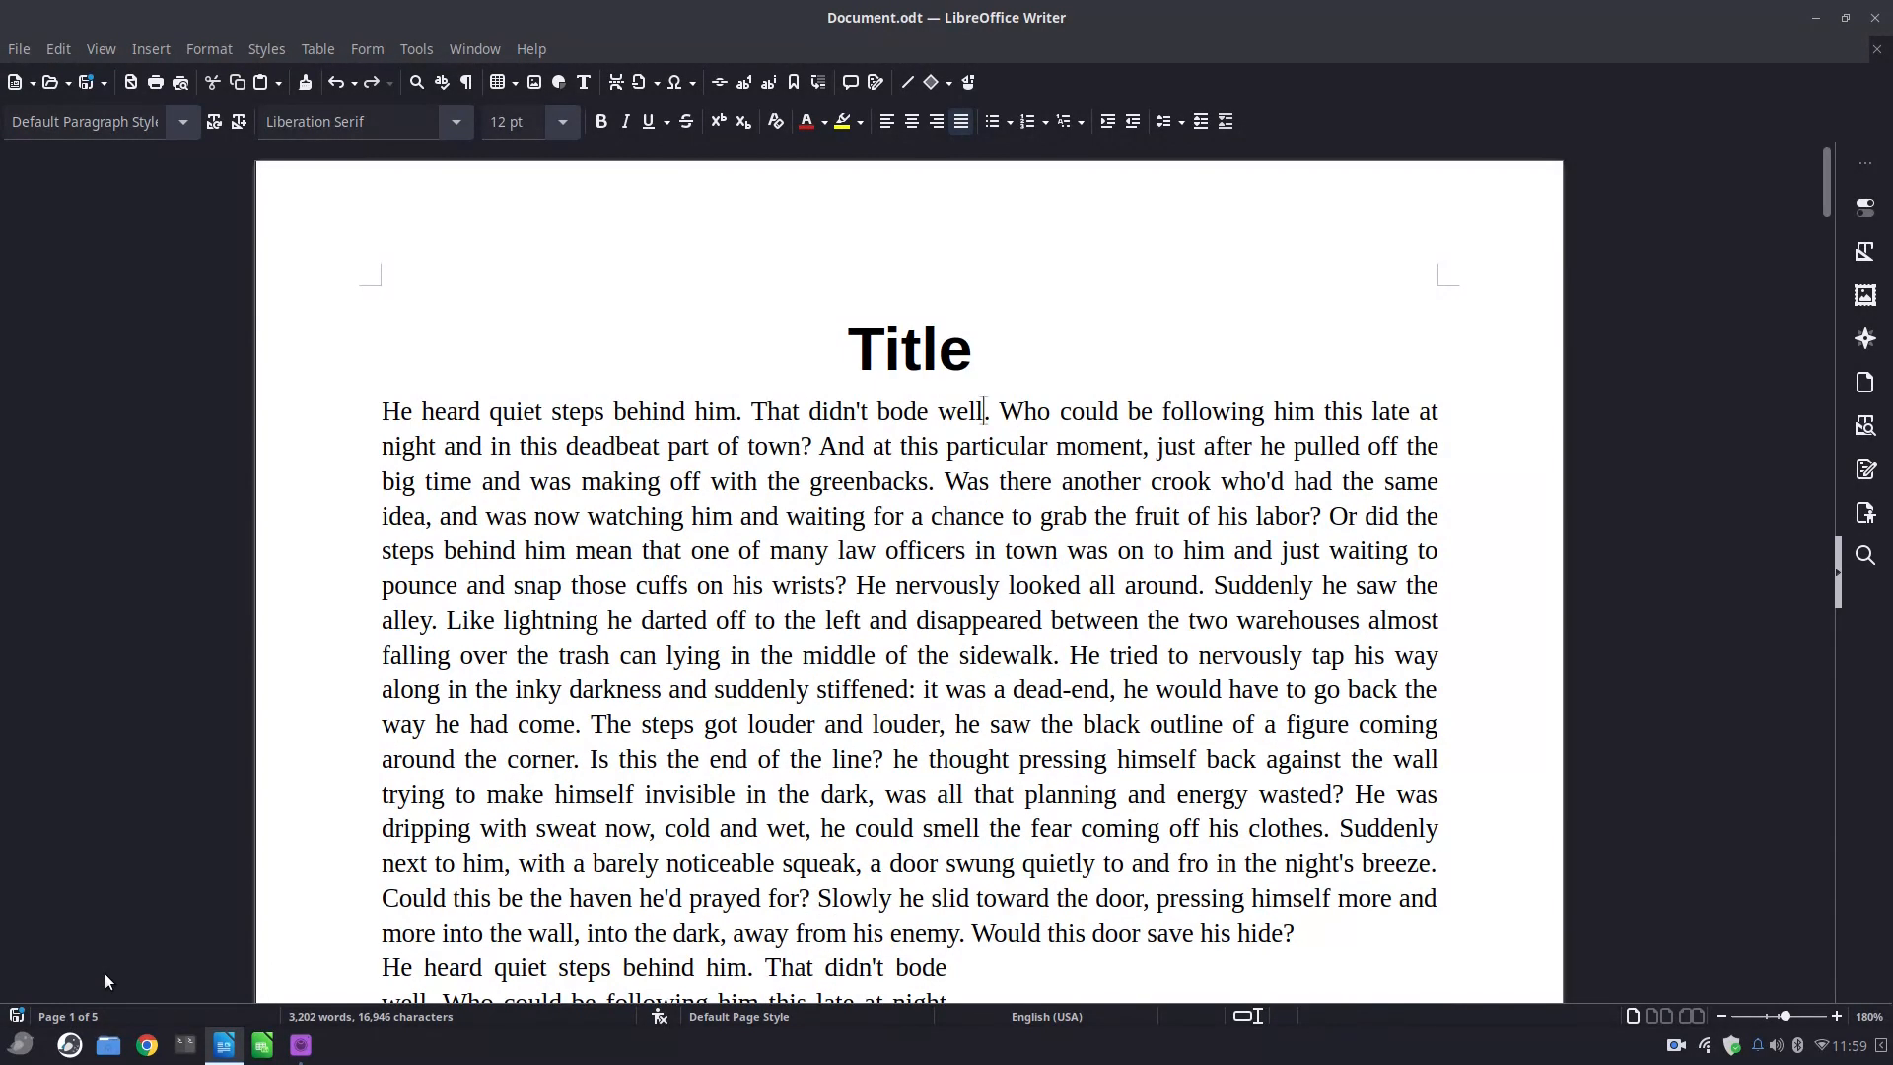
pyautogui.rightClick(66, 1016)
pyautogui.click(104, 996)
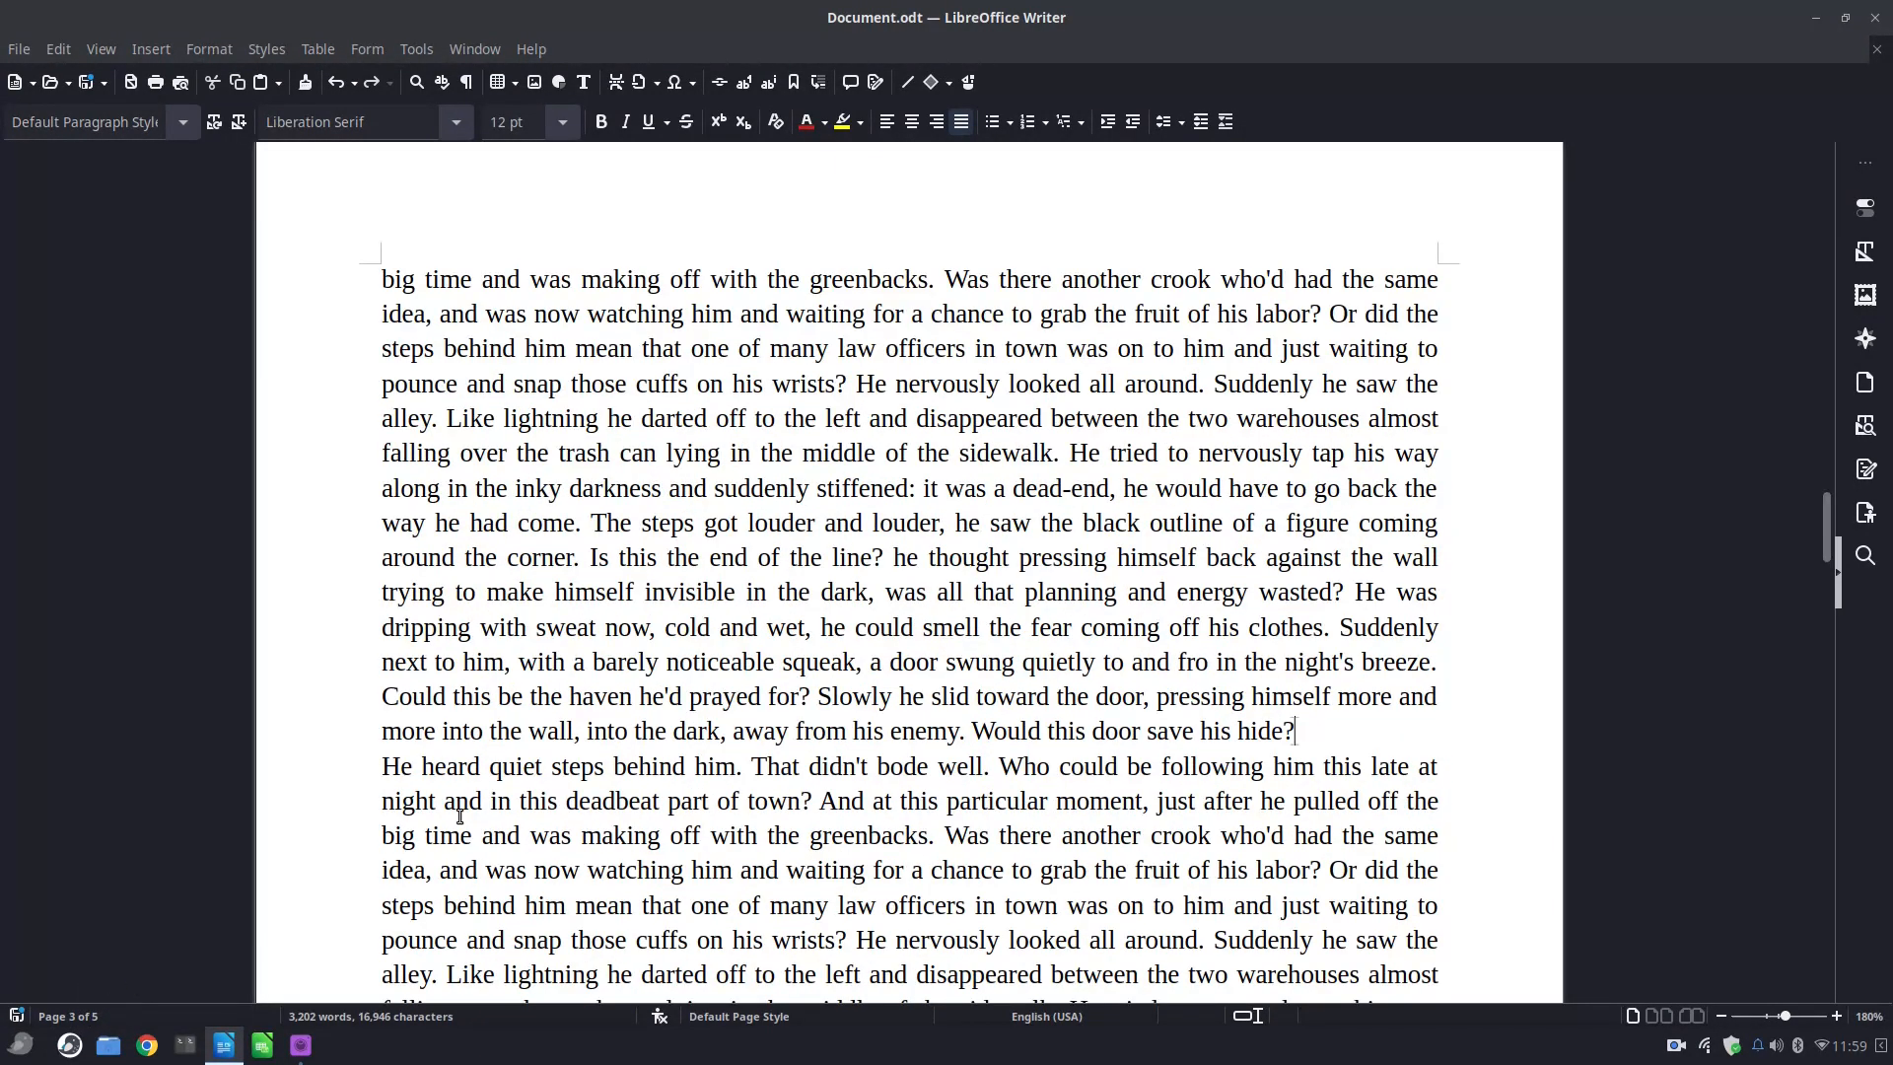
# Go directly to page 4 by its page number and place the cursor in its first paragraph.
pyautogui.doubleClick(89, 1014)
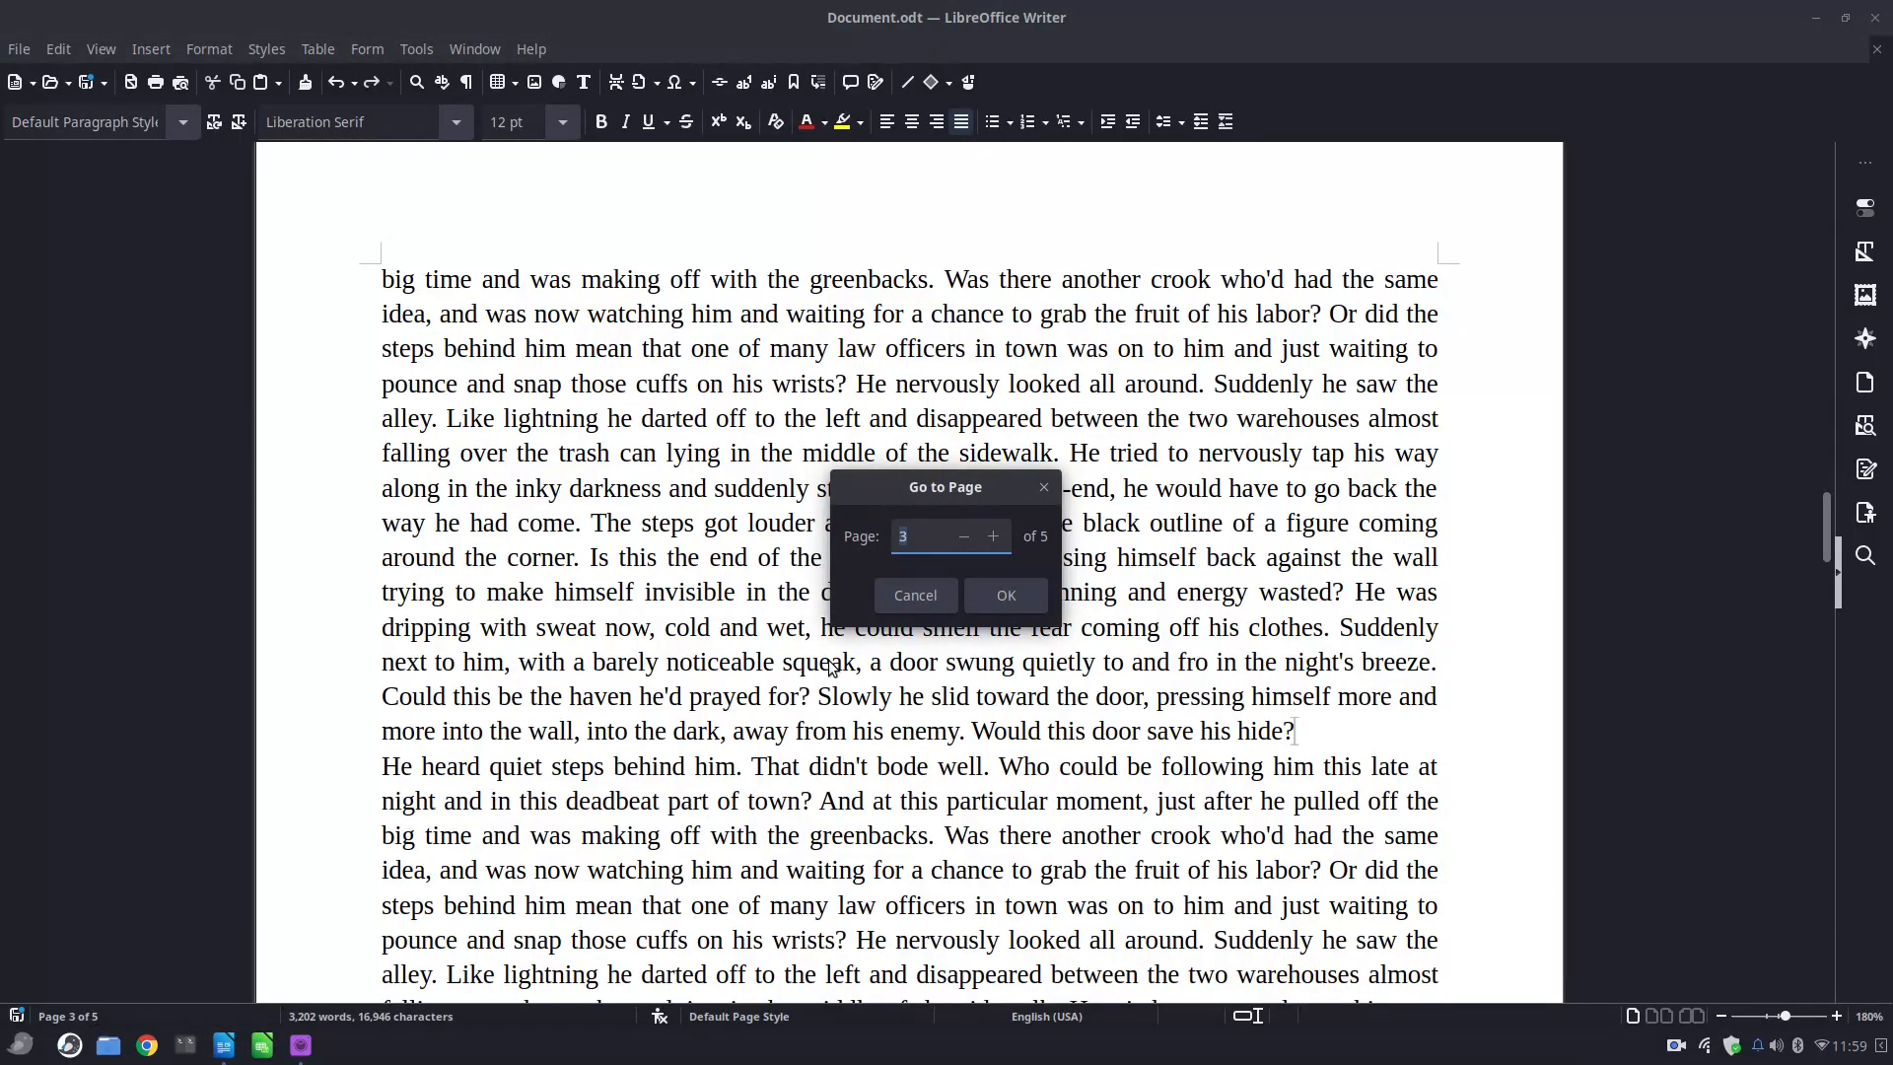
pyautogui.write('4')
pyautogui.press('Return')
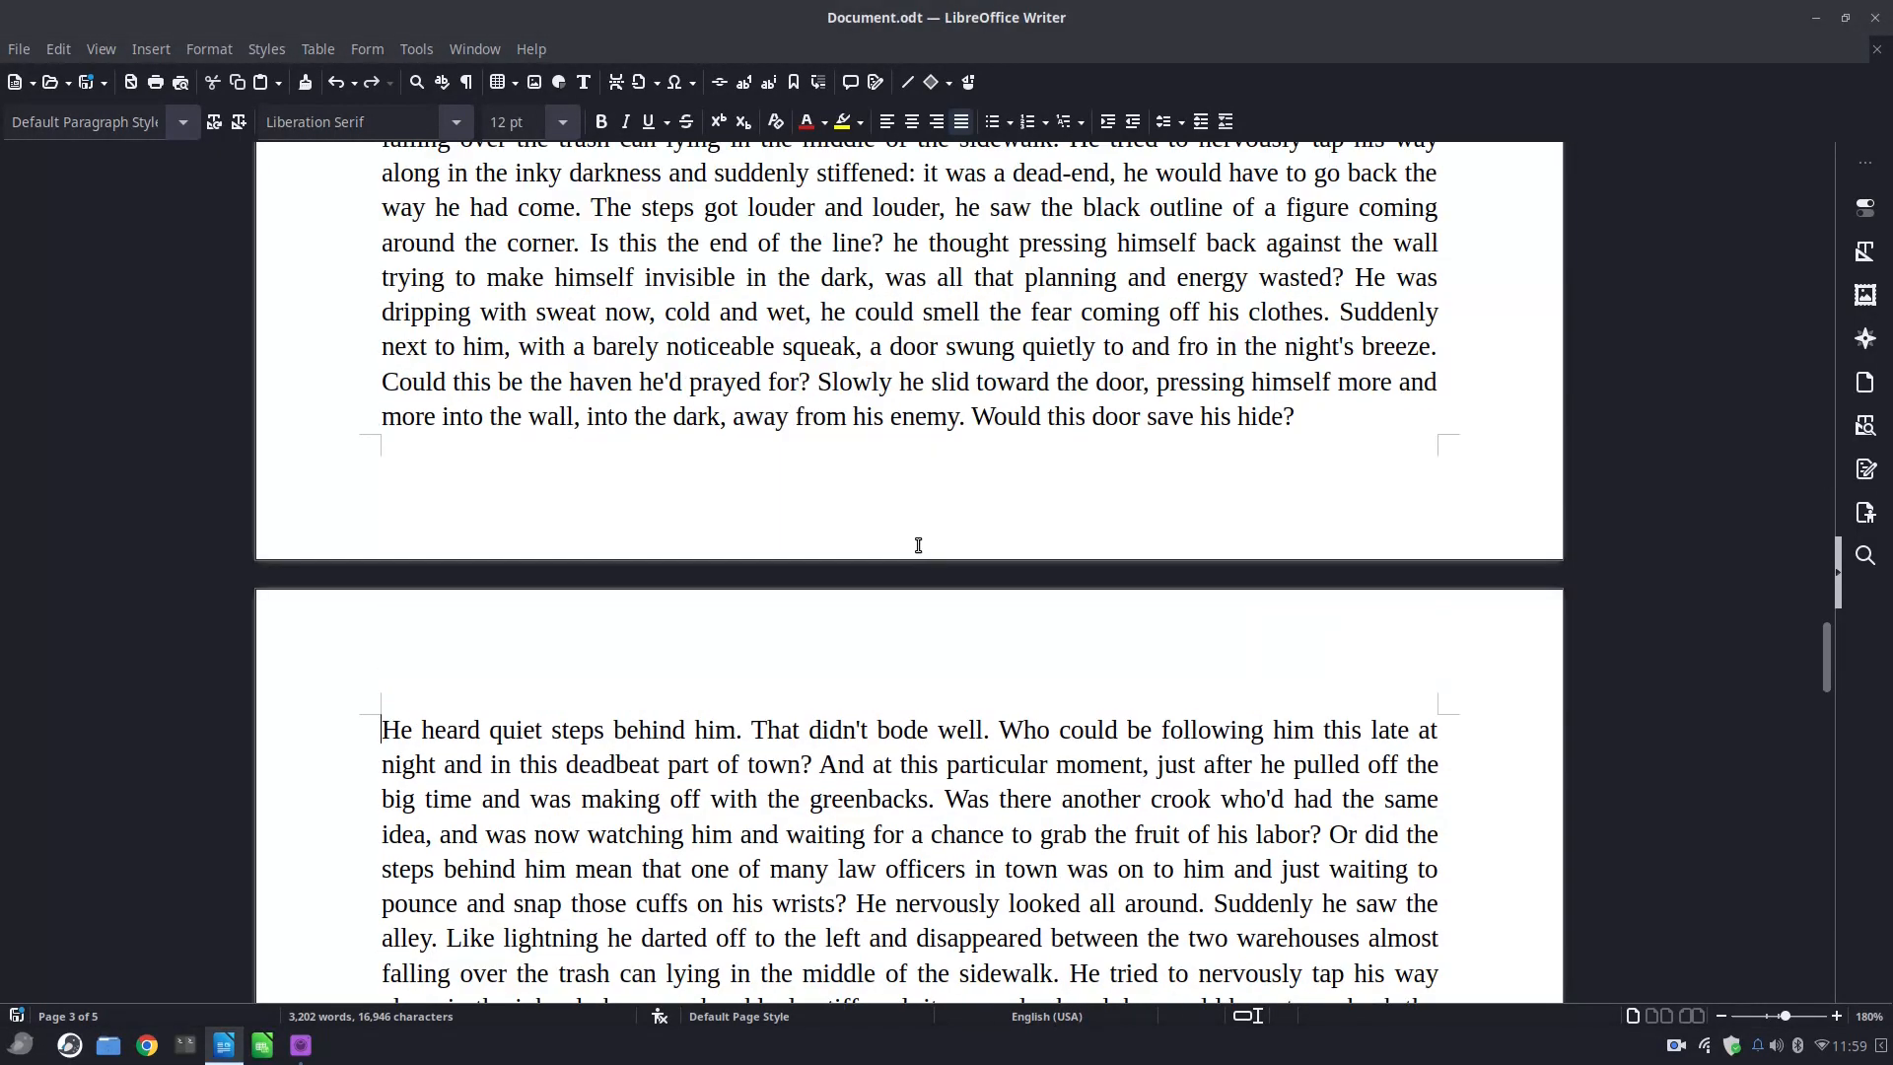
pyautogui.scroll(-5, 799, 695)
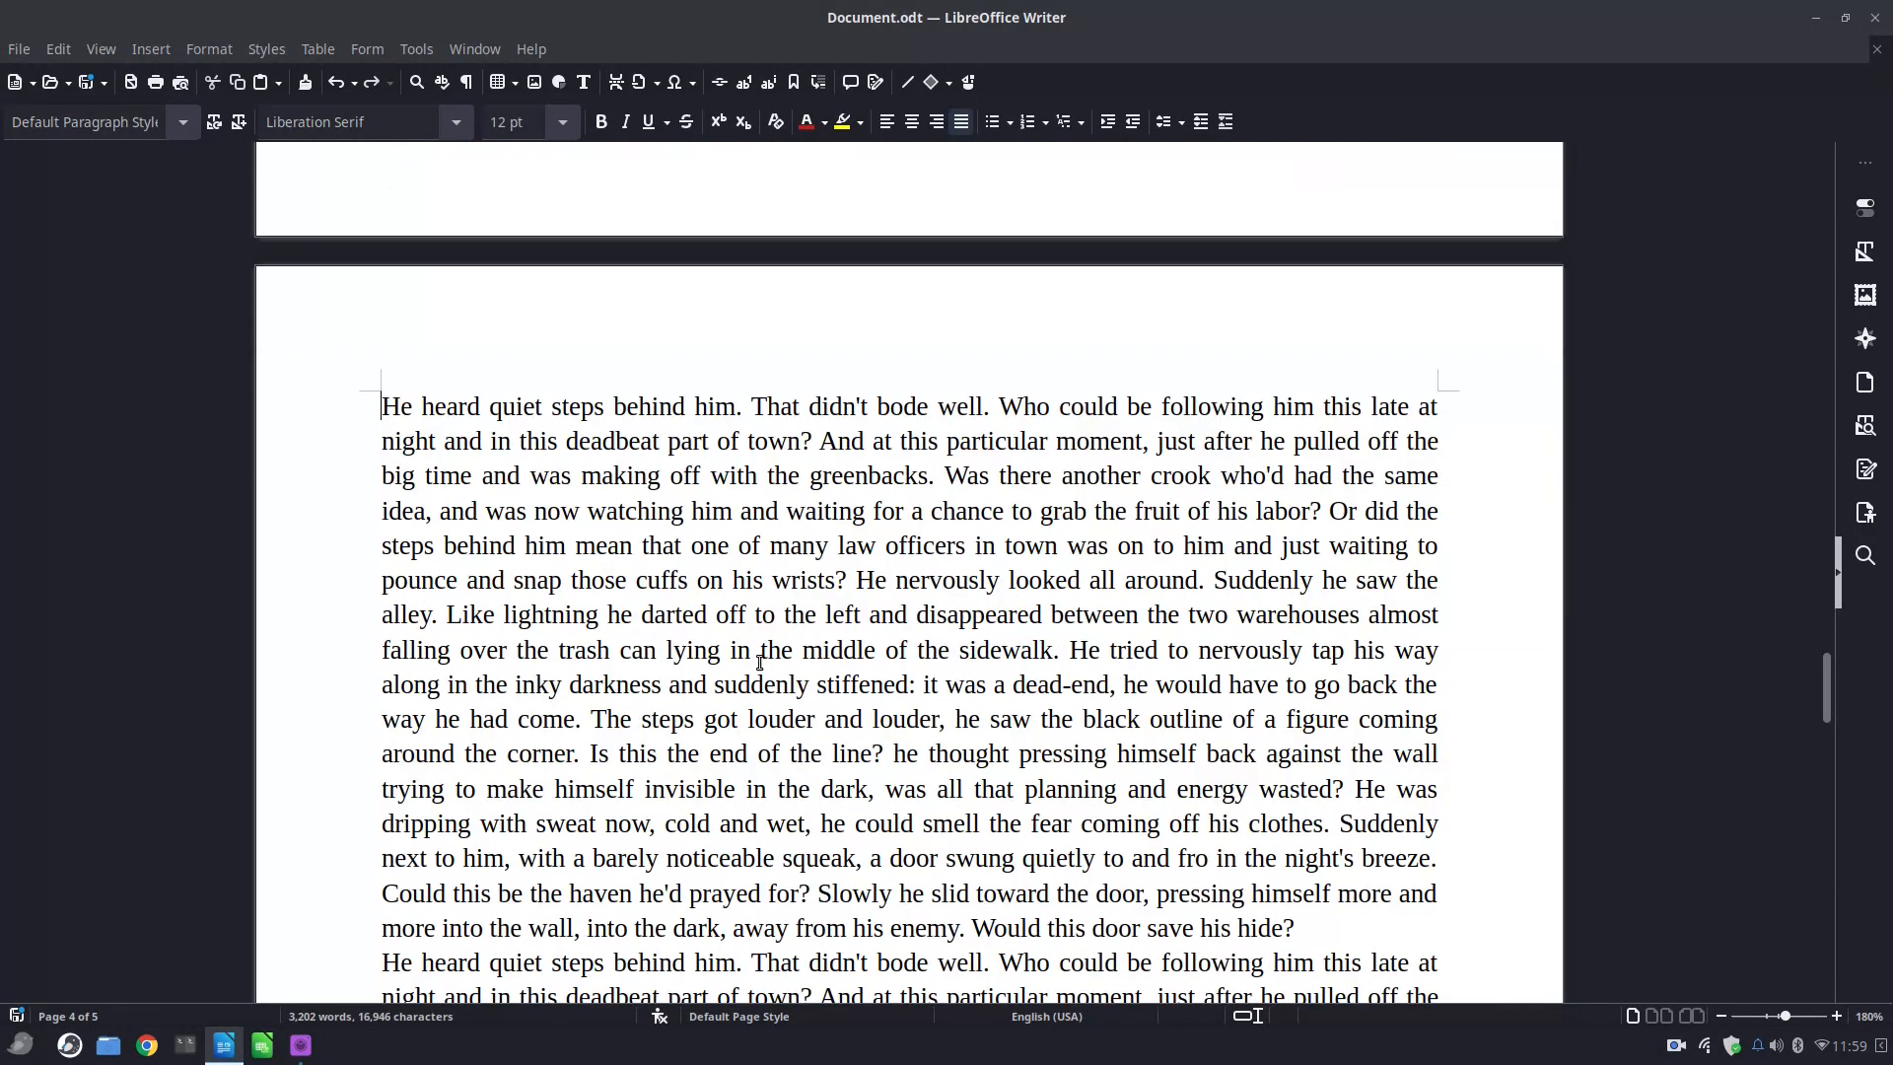
pyautogui.click(759, 660)
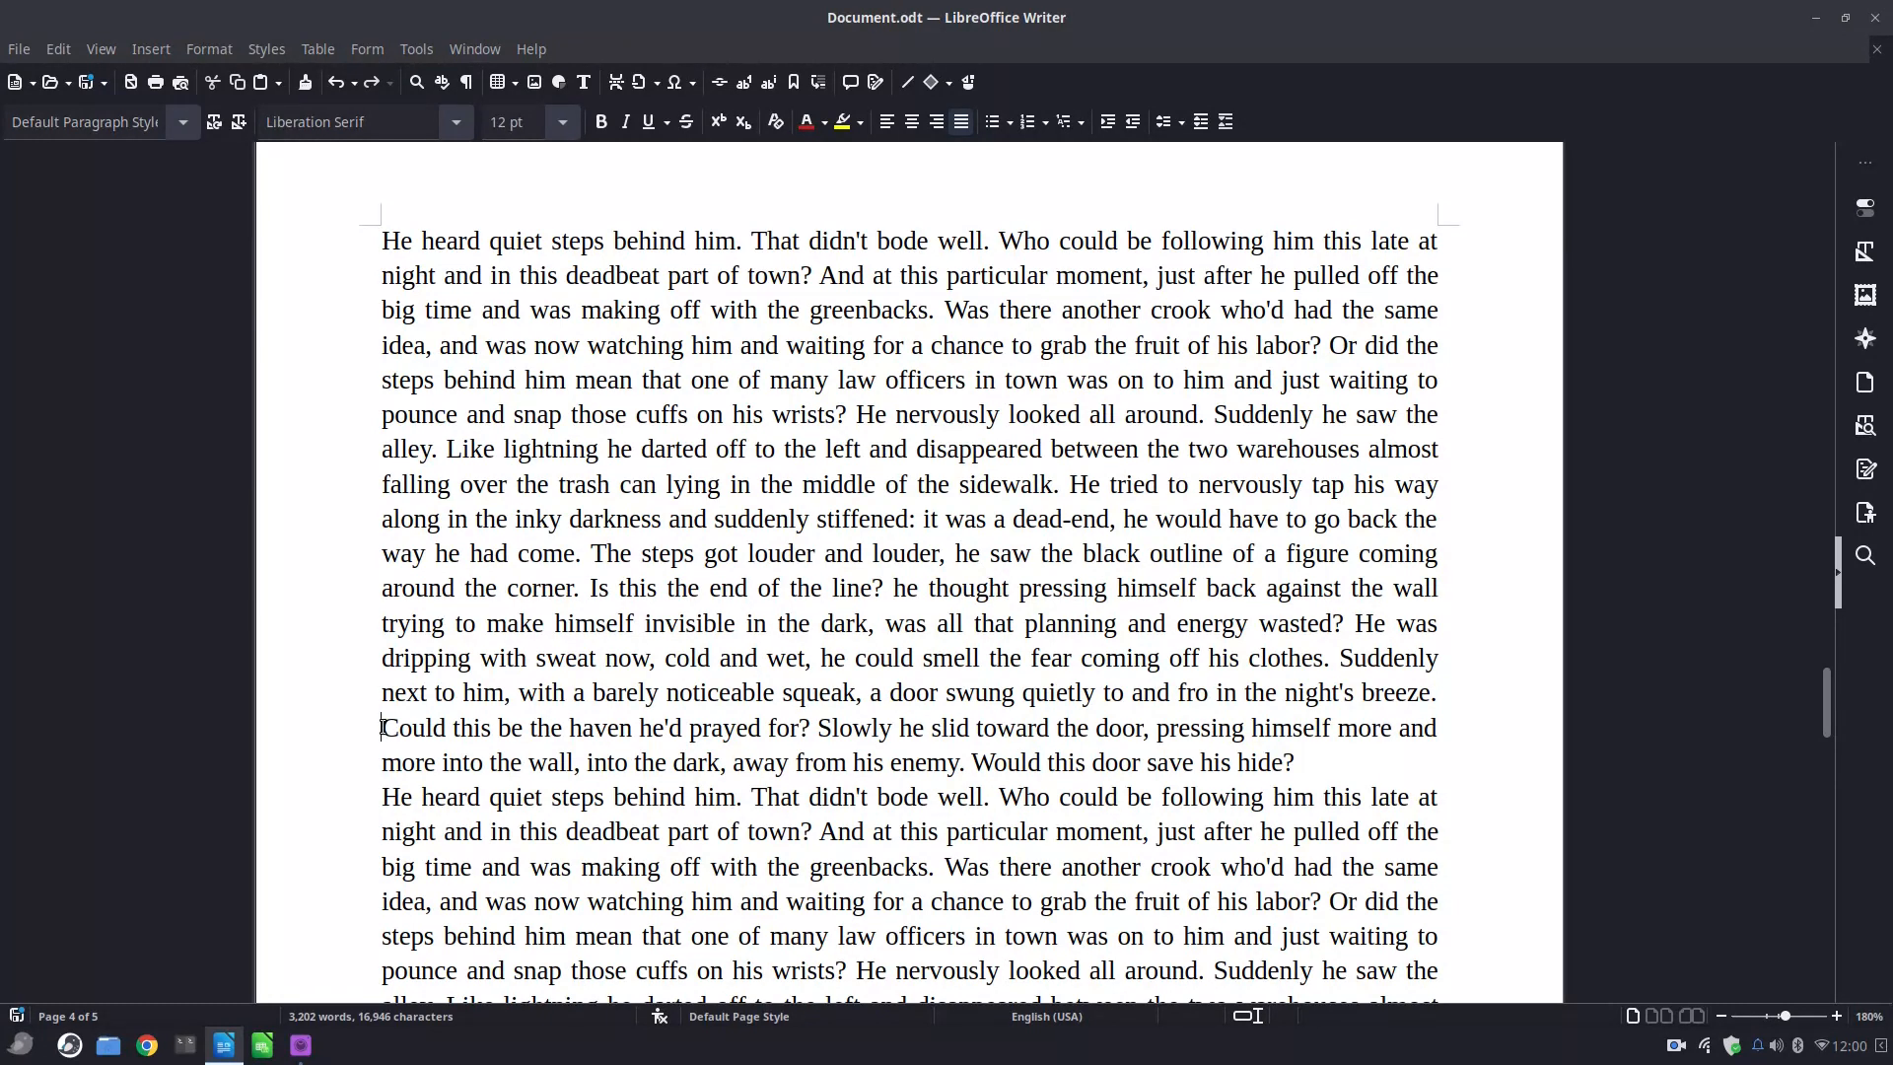
# Select "Could this be the" on page 4, then only "be the", to check each selection's word and character counts.
pyautogui.moveTo(382, 728); pyautogui.dragTo(559, 726)
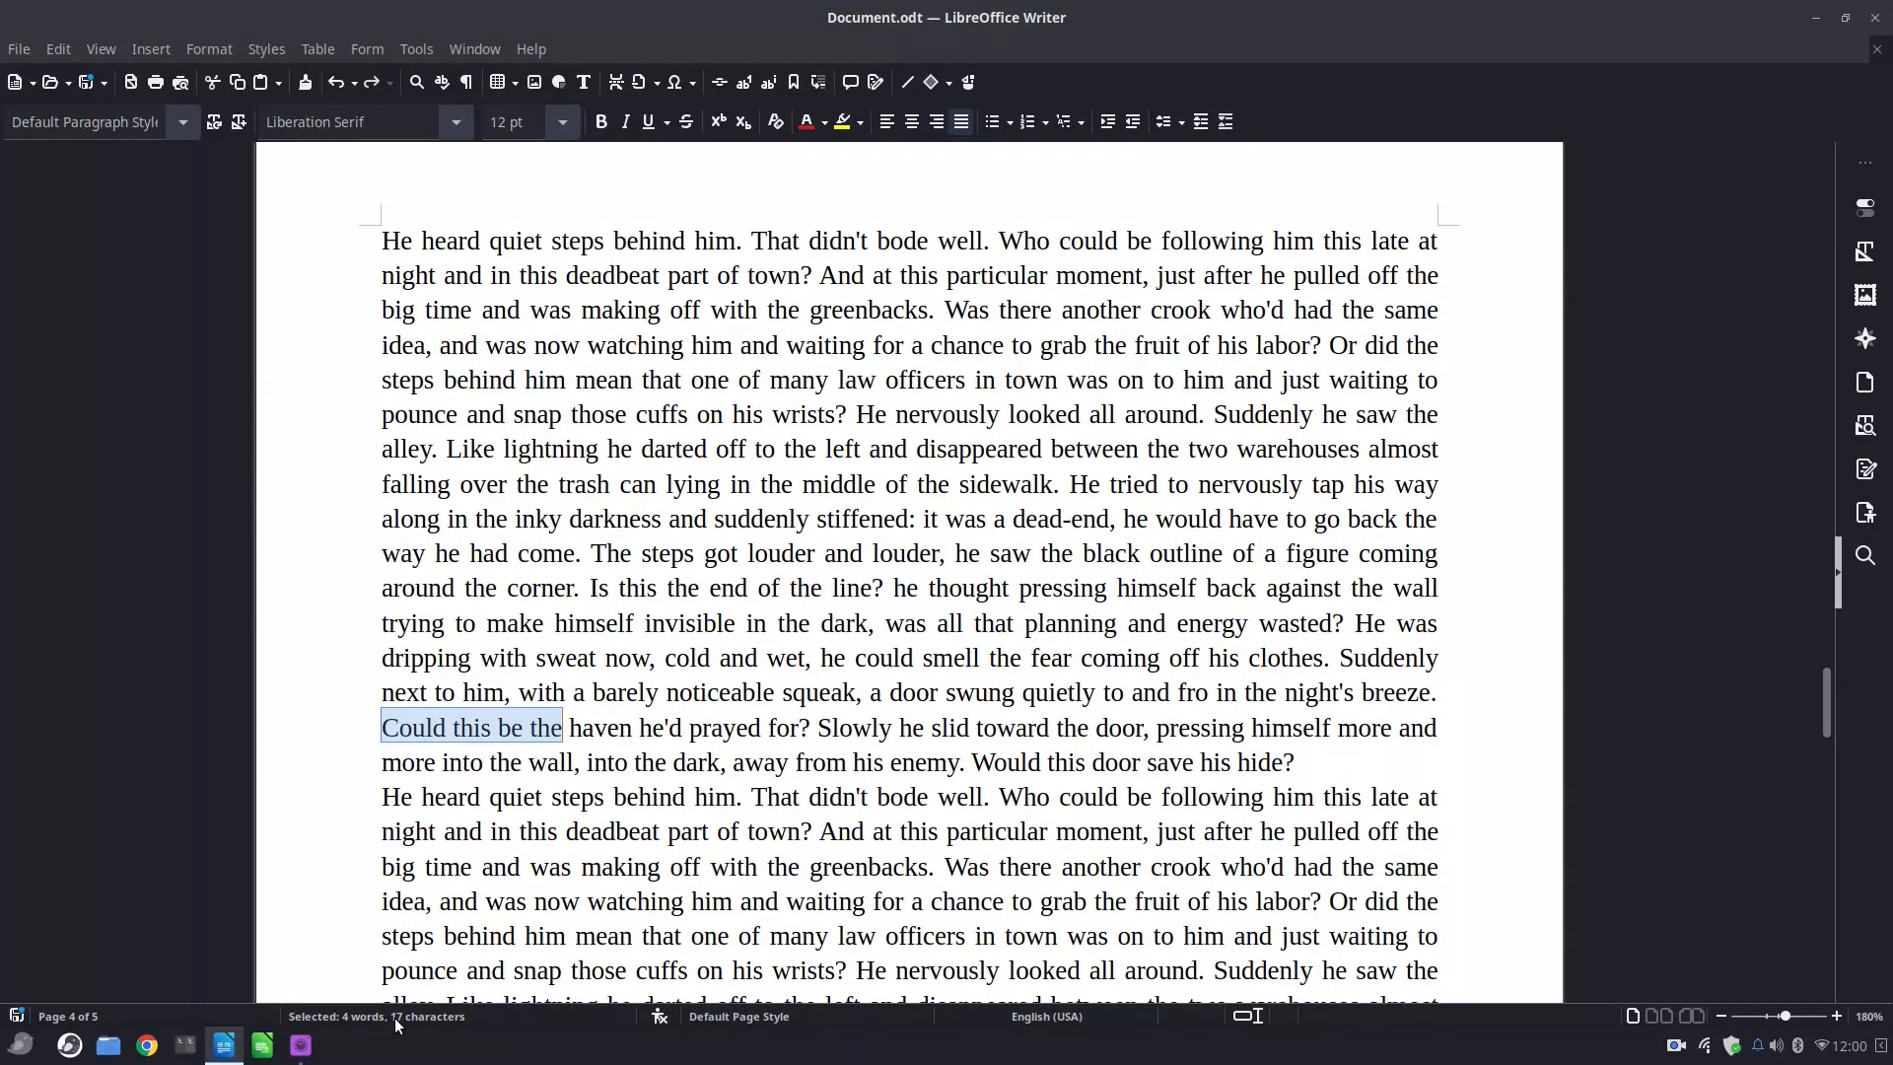
pyautogui.click(457, 800)
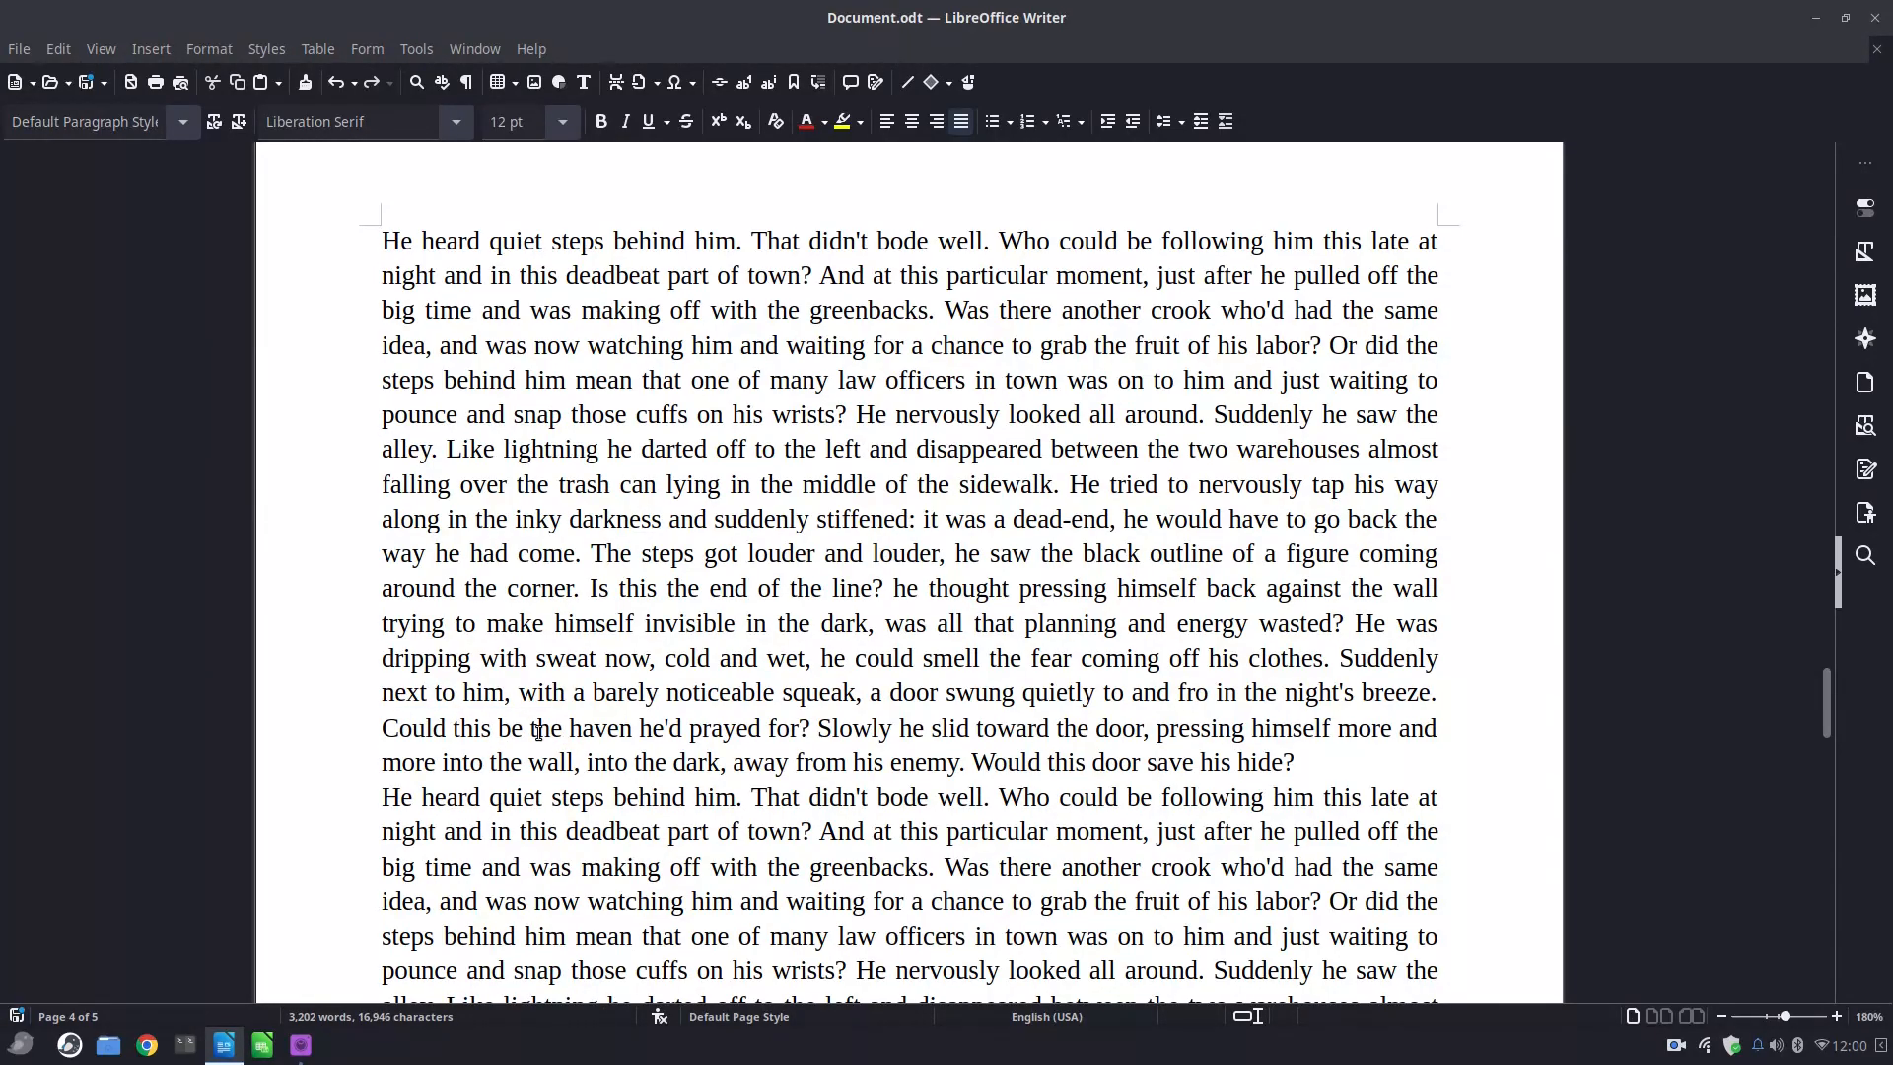
pyautogui.moveTo(562, 731); pyautogui.dragTo(500, 742)
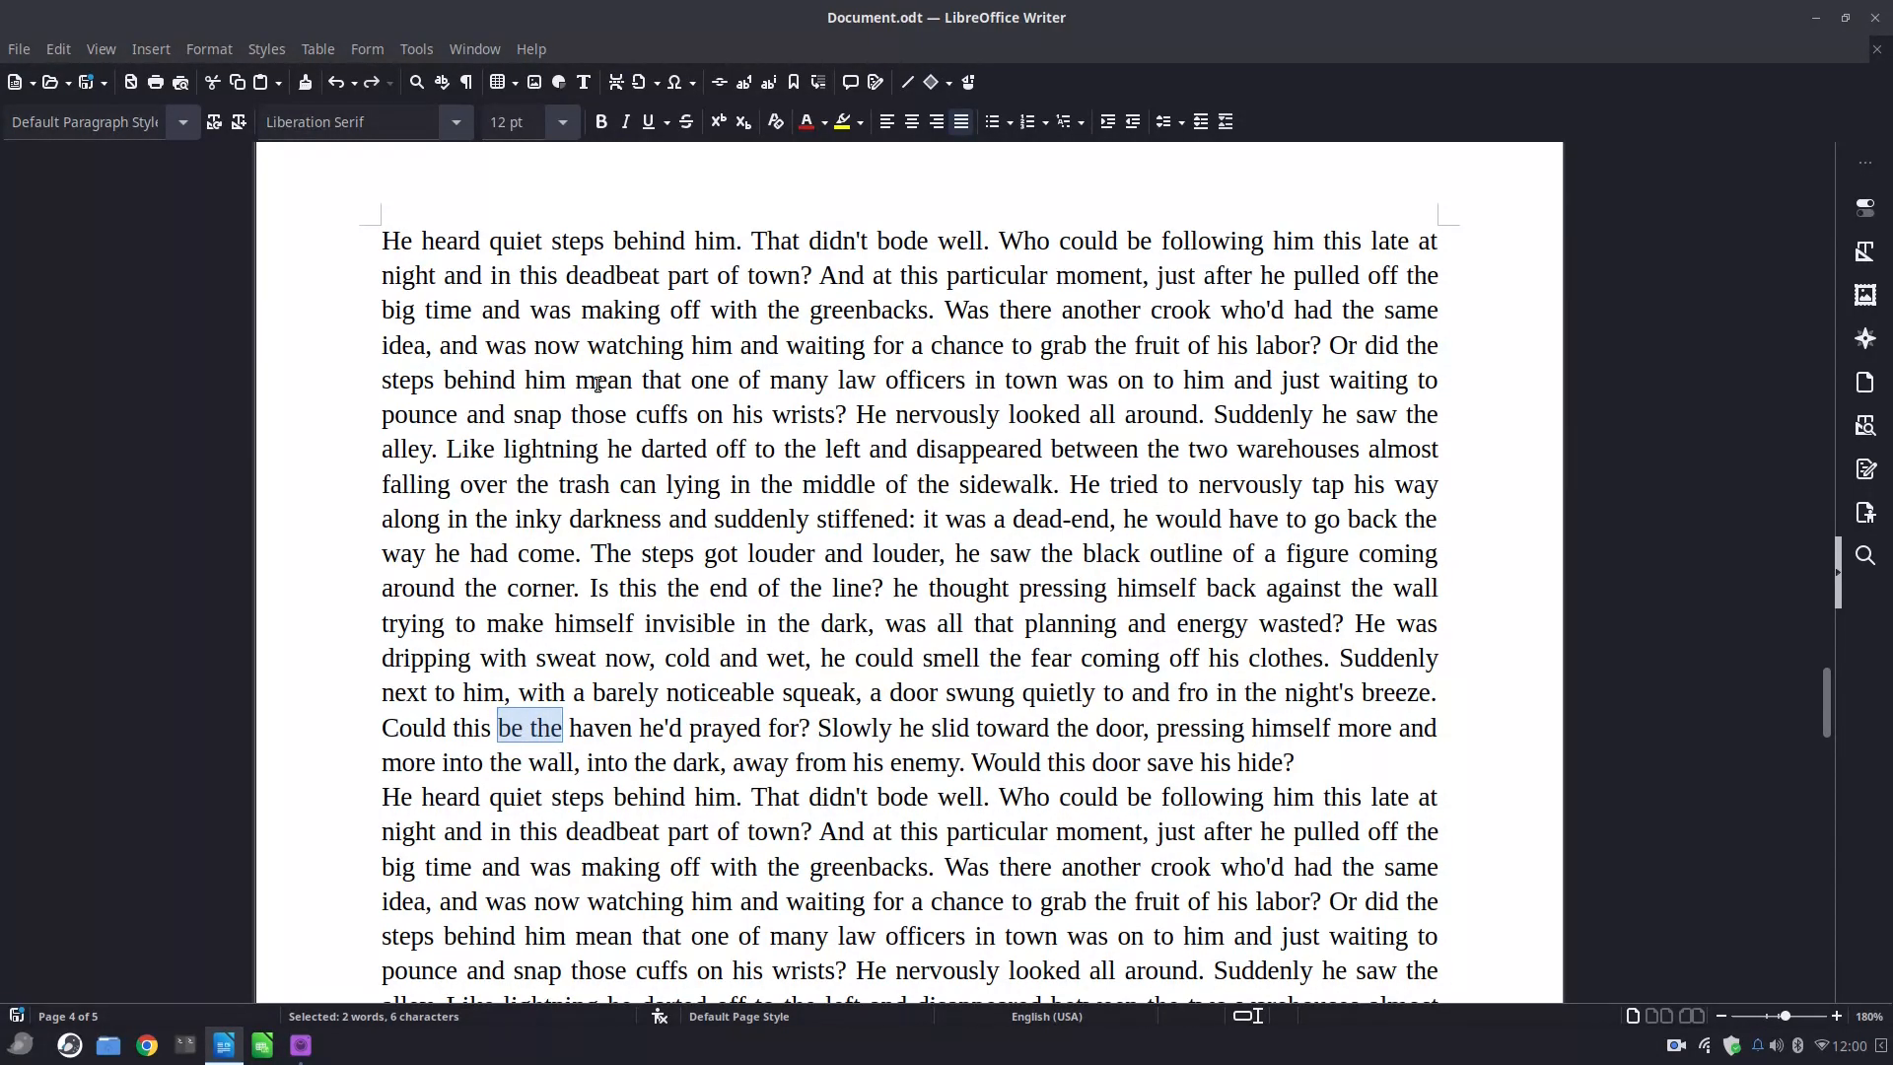
# View the detailed word count for the selected "be the" and the whole document, then clear the selection.
pyautogui.click(411, 55)
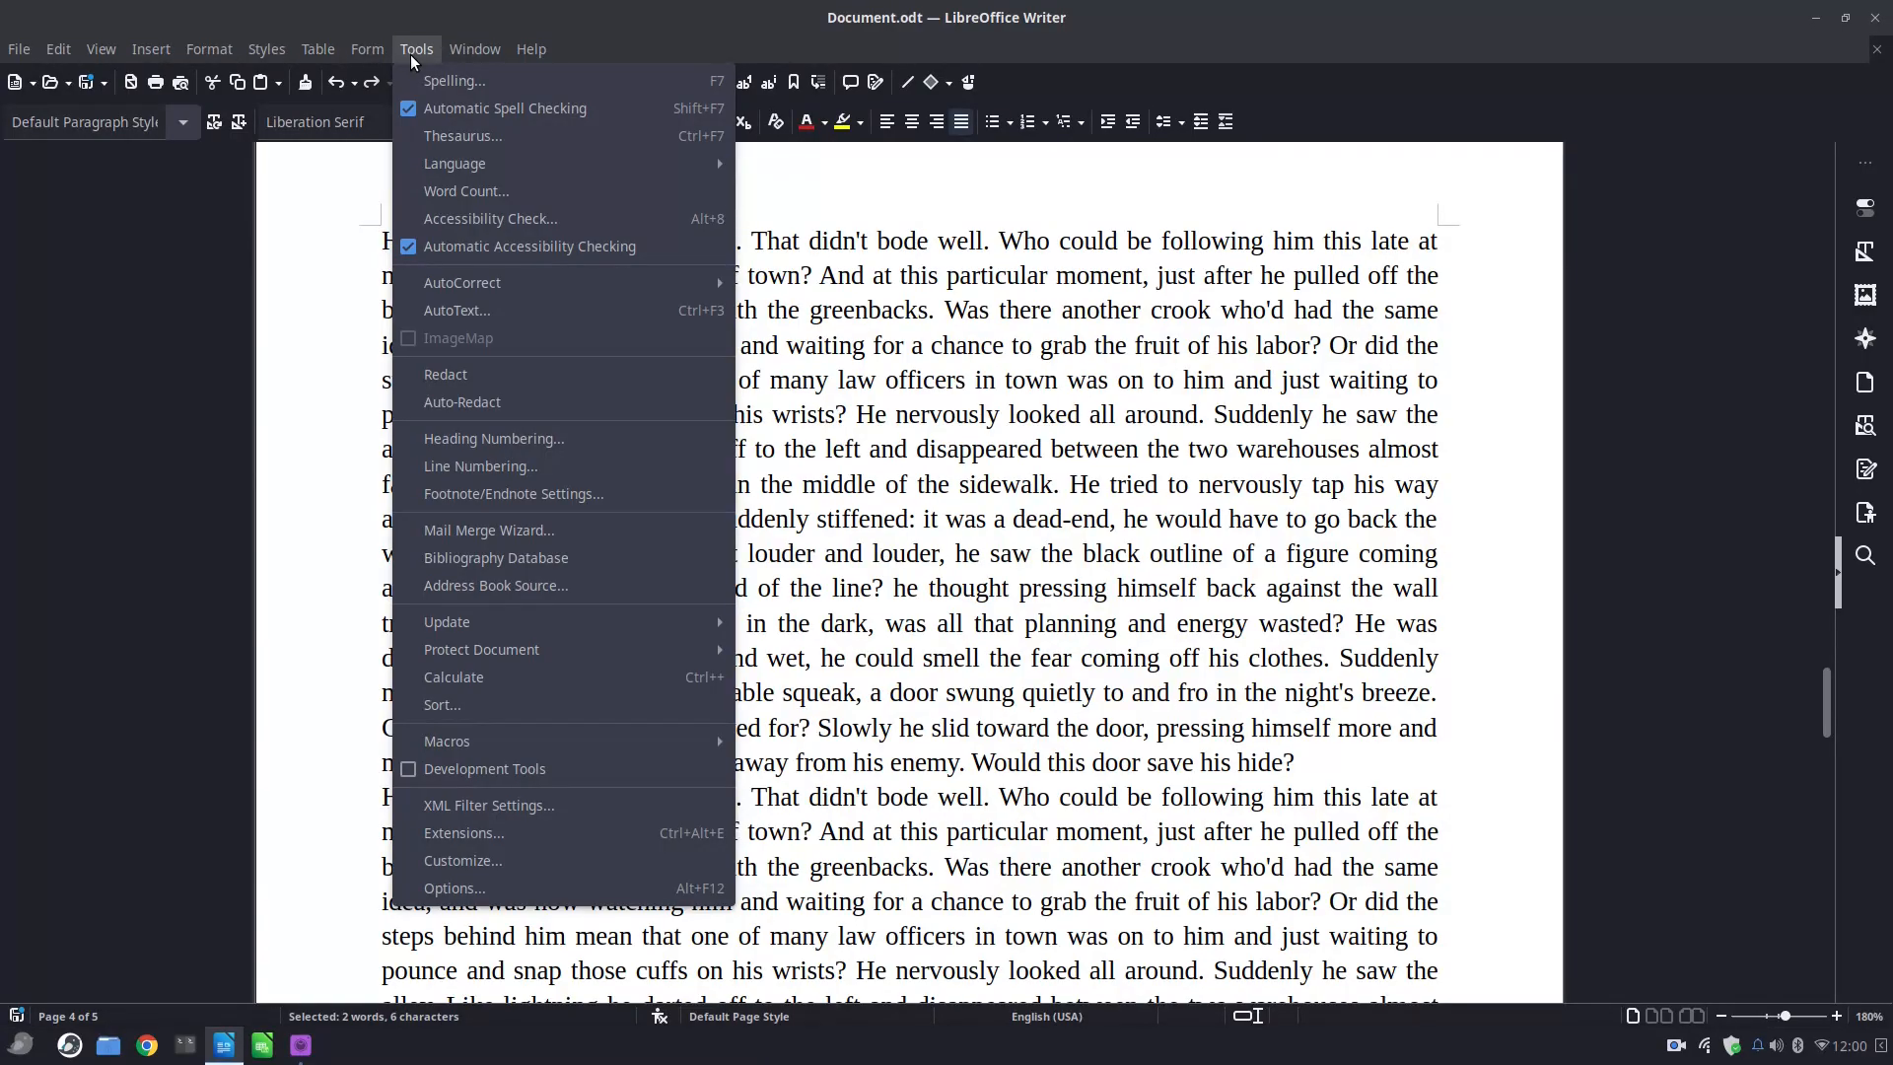
pyautogui.click(466, 191)
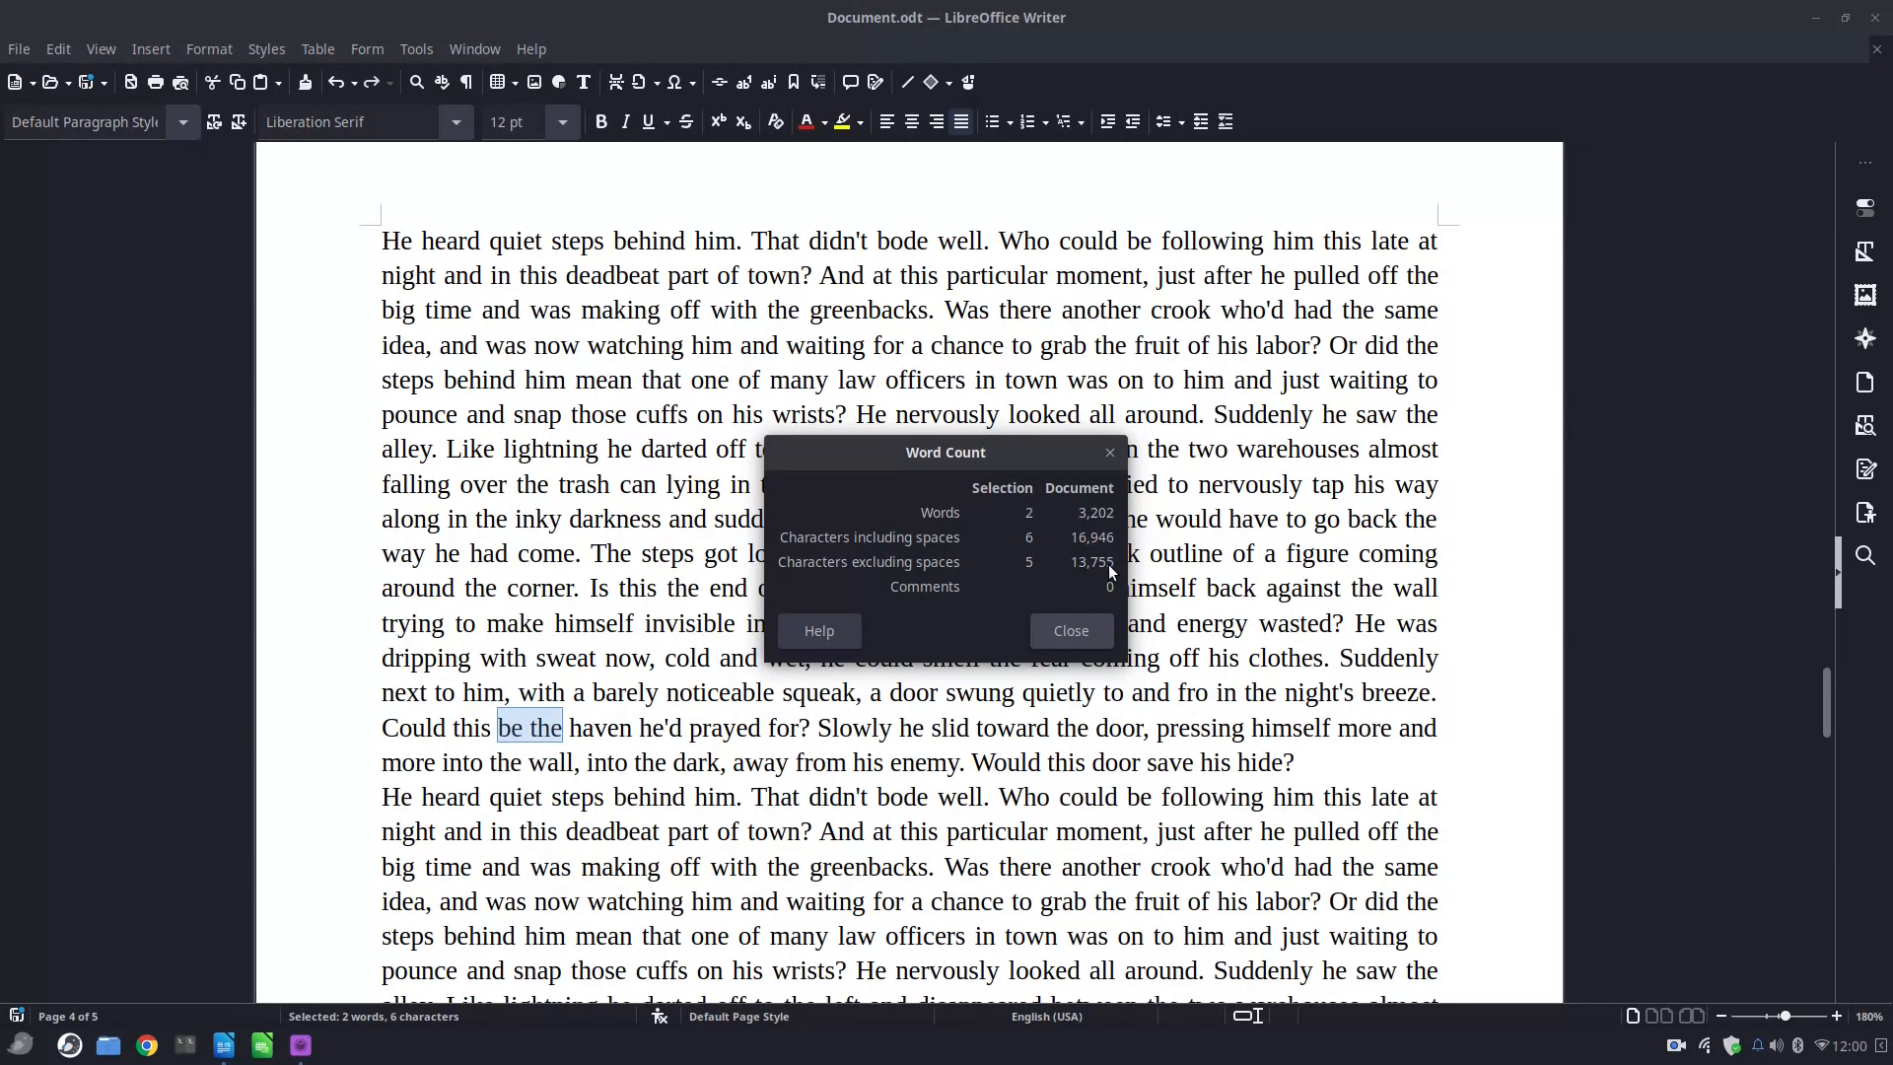
pyautogui.click(1071, 631)
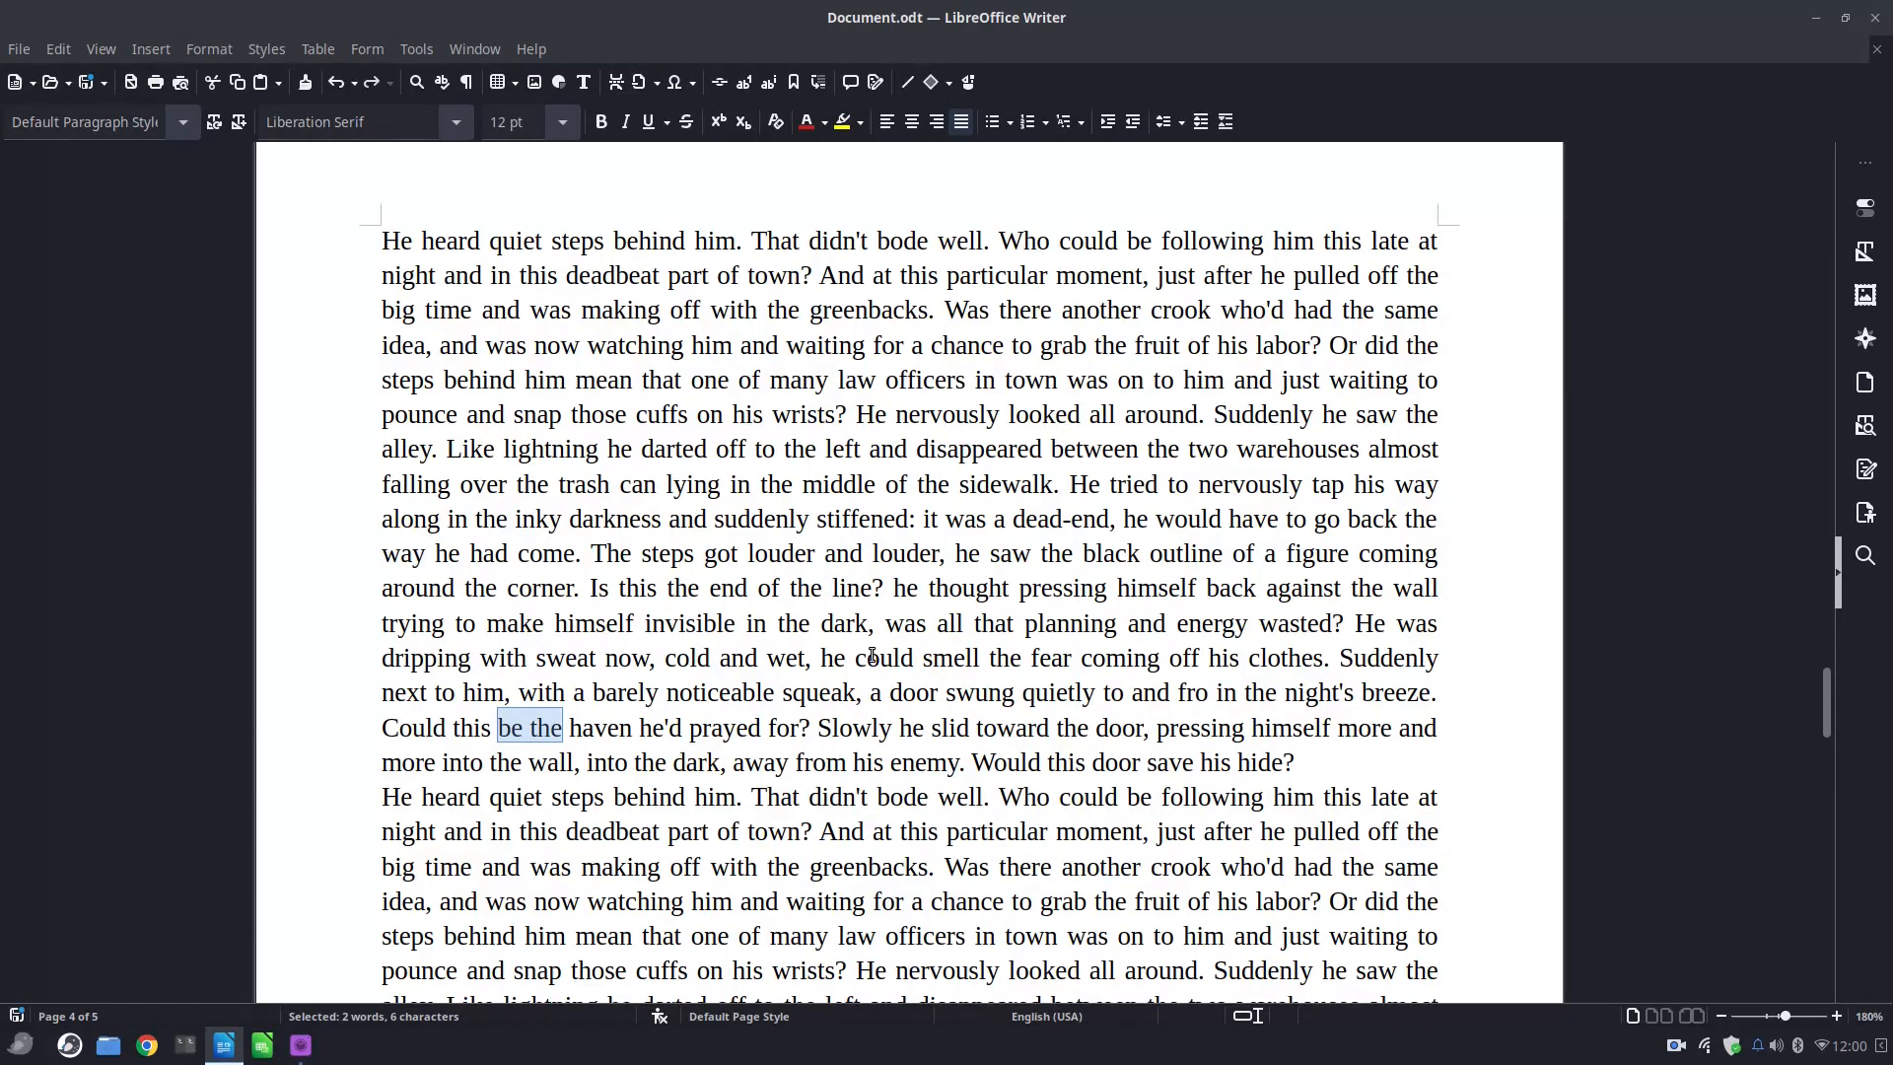
pyautogui.click(860, 691)
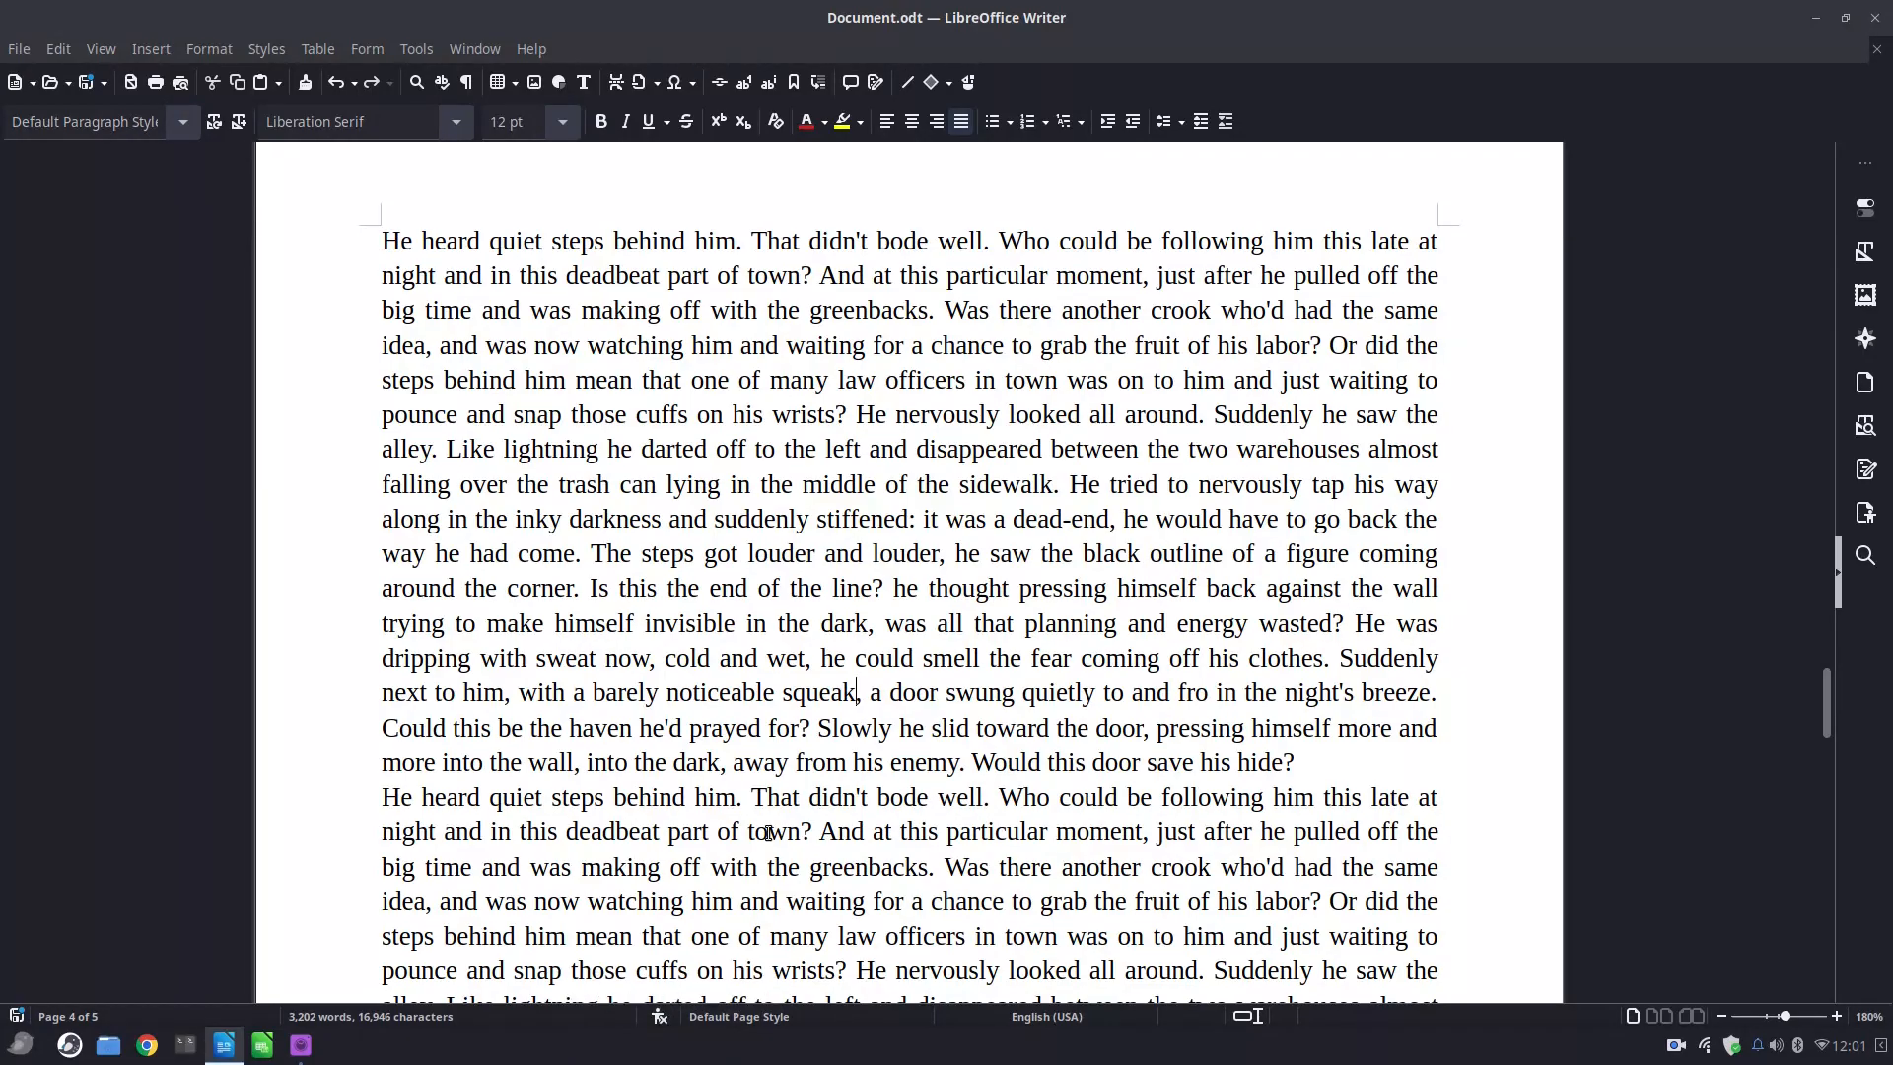
# Run the accessibility check and fix the missing document title by setting it to "My document about status bar".
pyautogui.click(658, 1016)
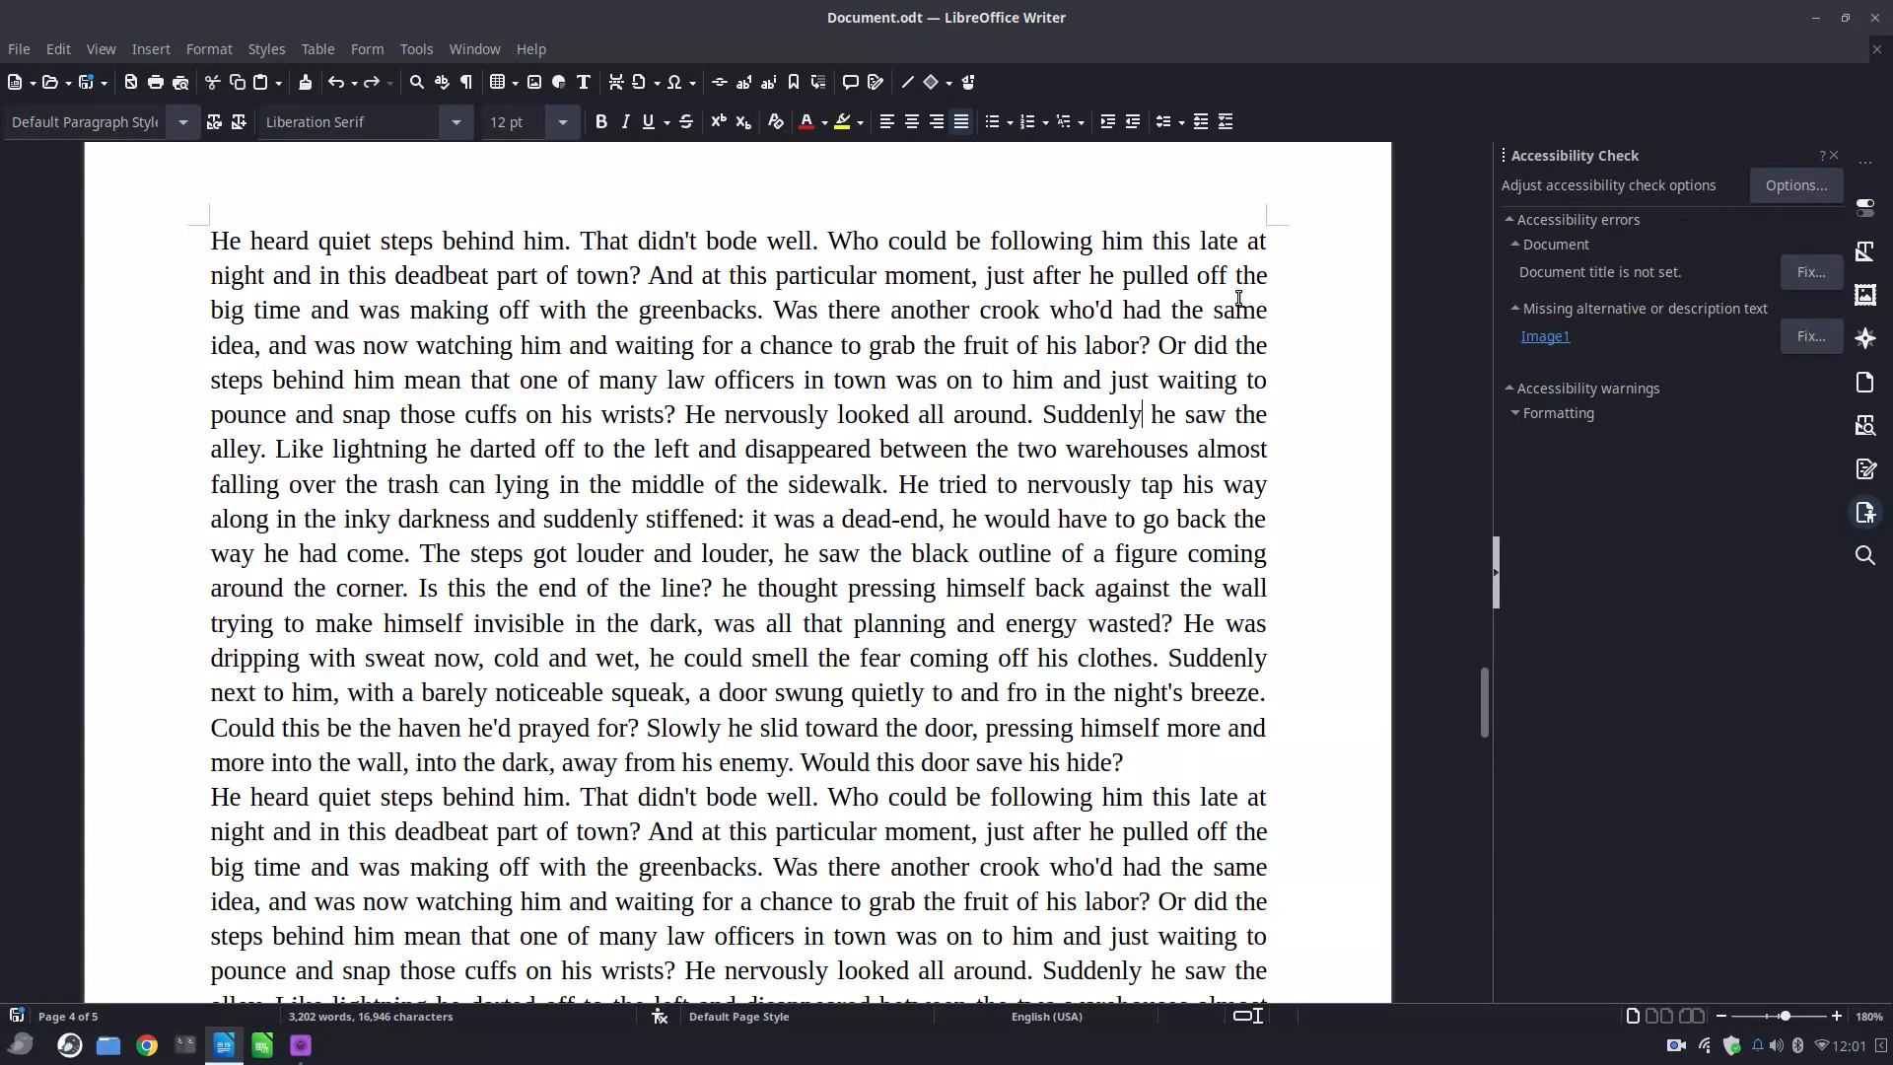
pyautogui.click(1798, 276)
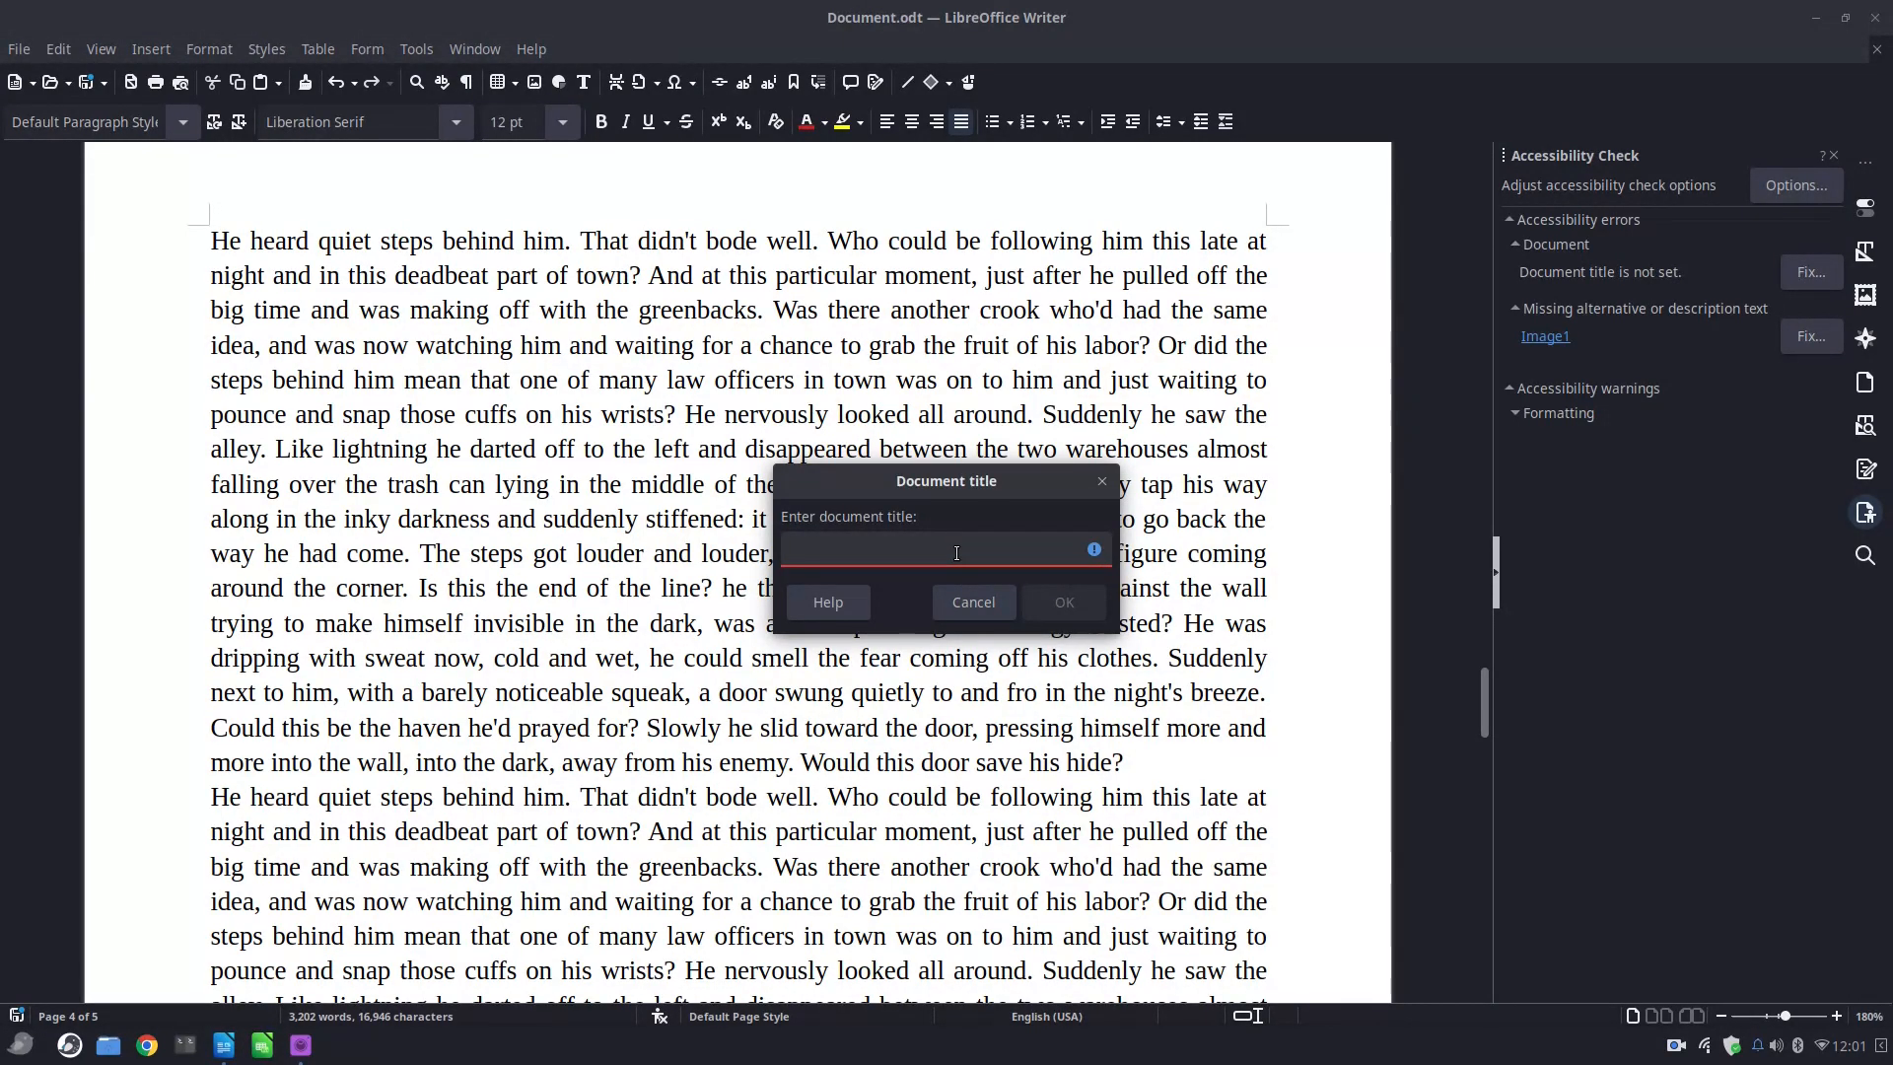
pyautogui.write('A')
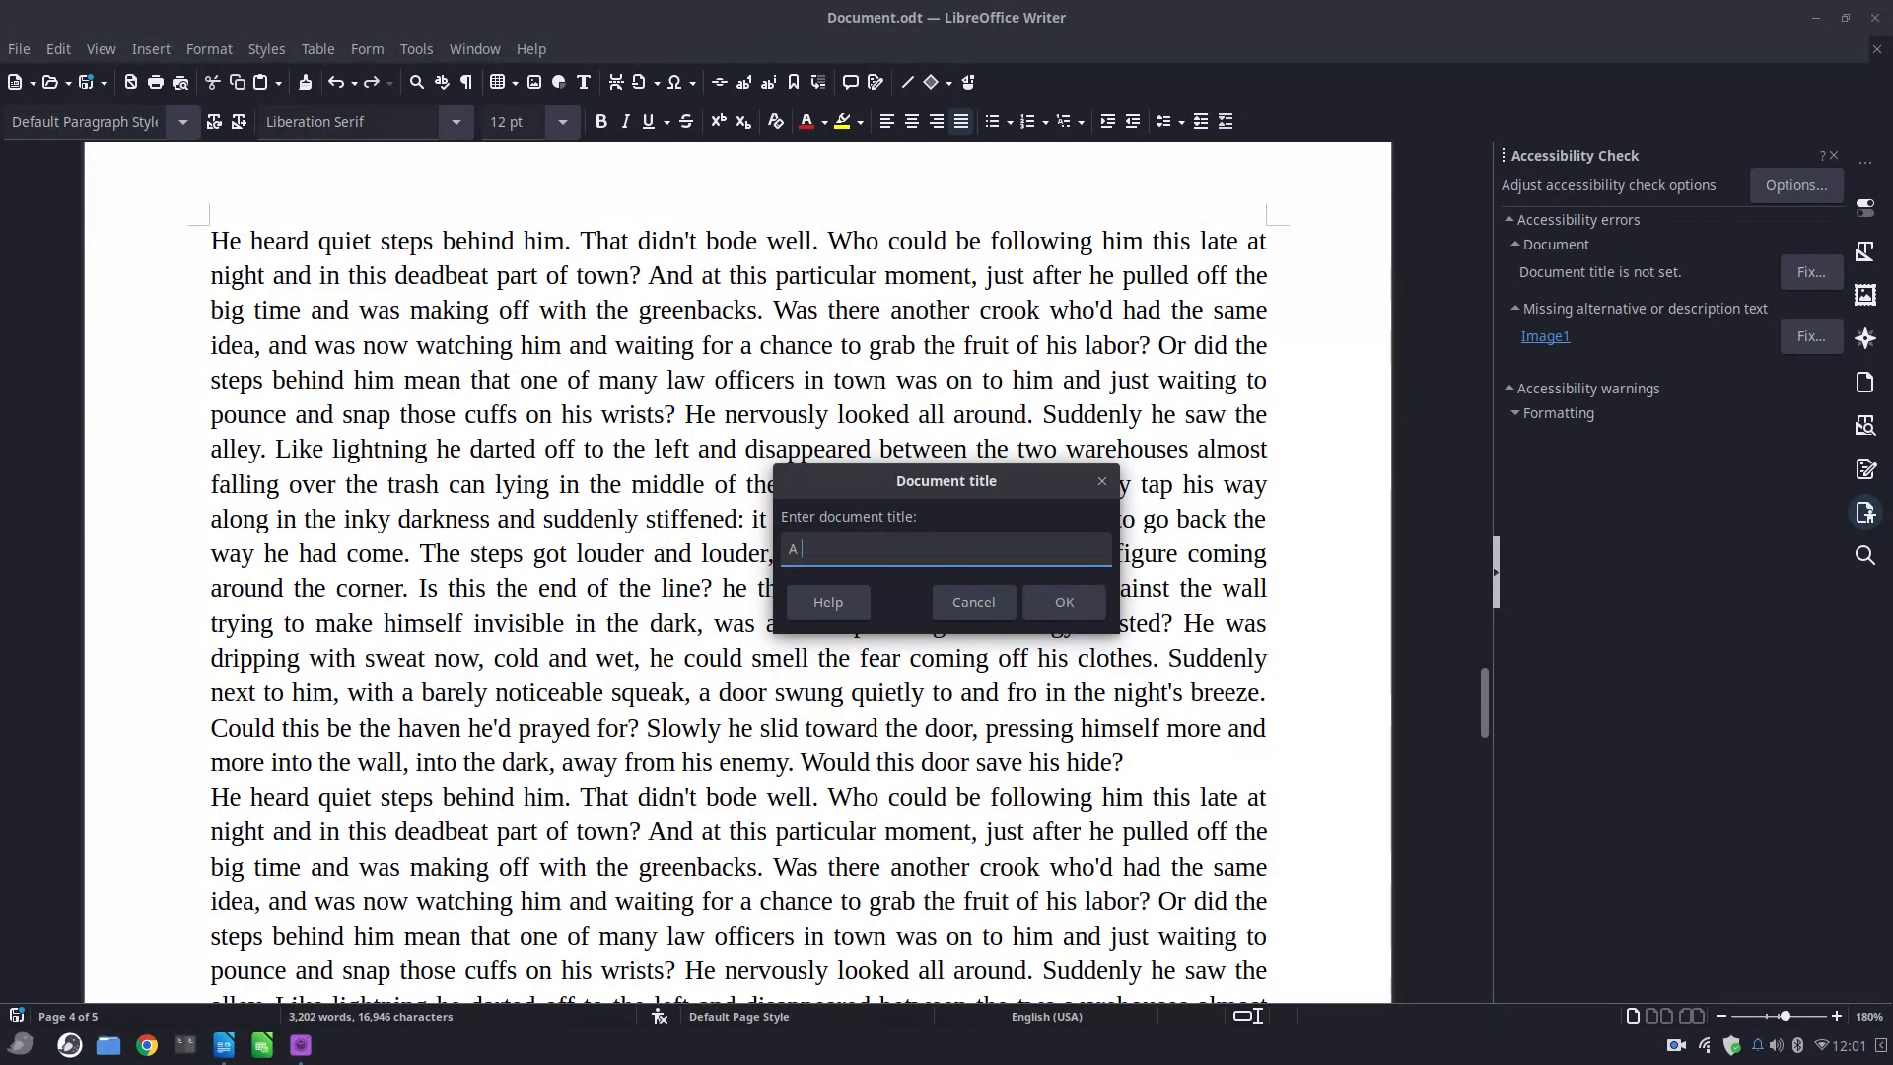
pyautogui.write(' documentMy document about')
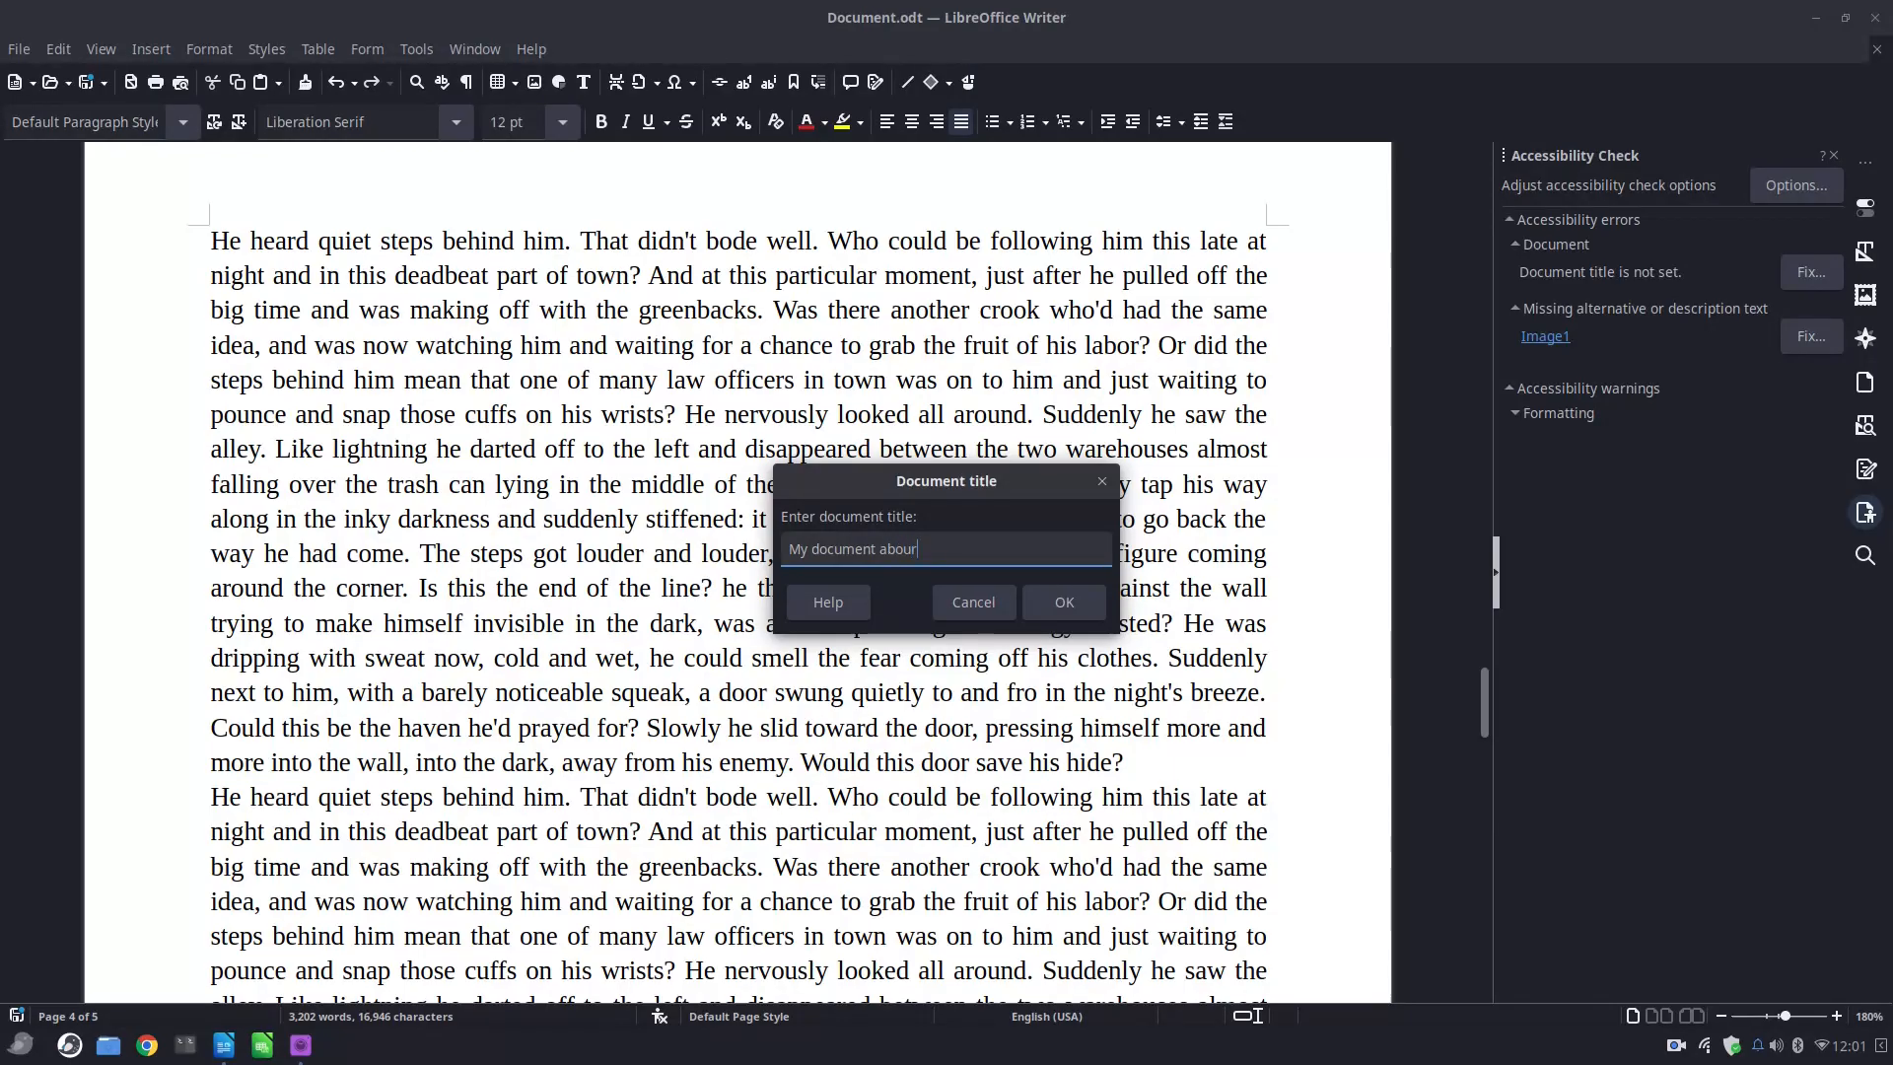
pyautogui.write(' status bar')
pyautogui.click(1064, 601)
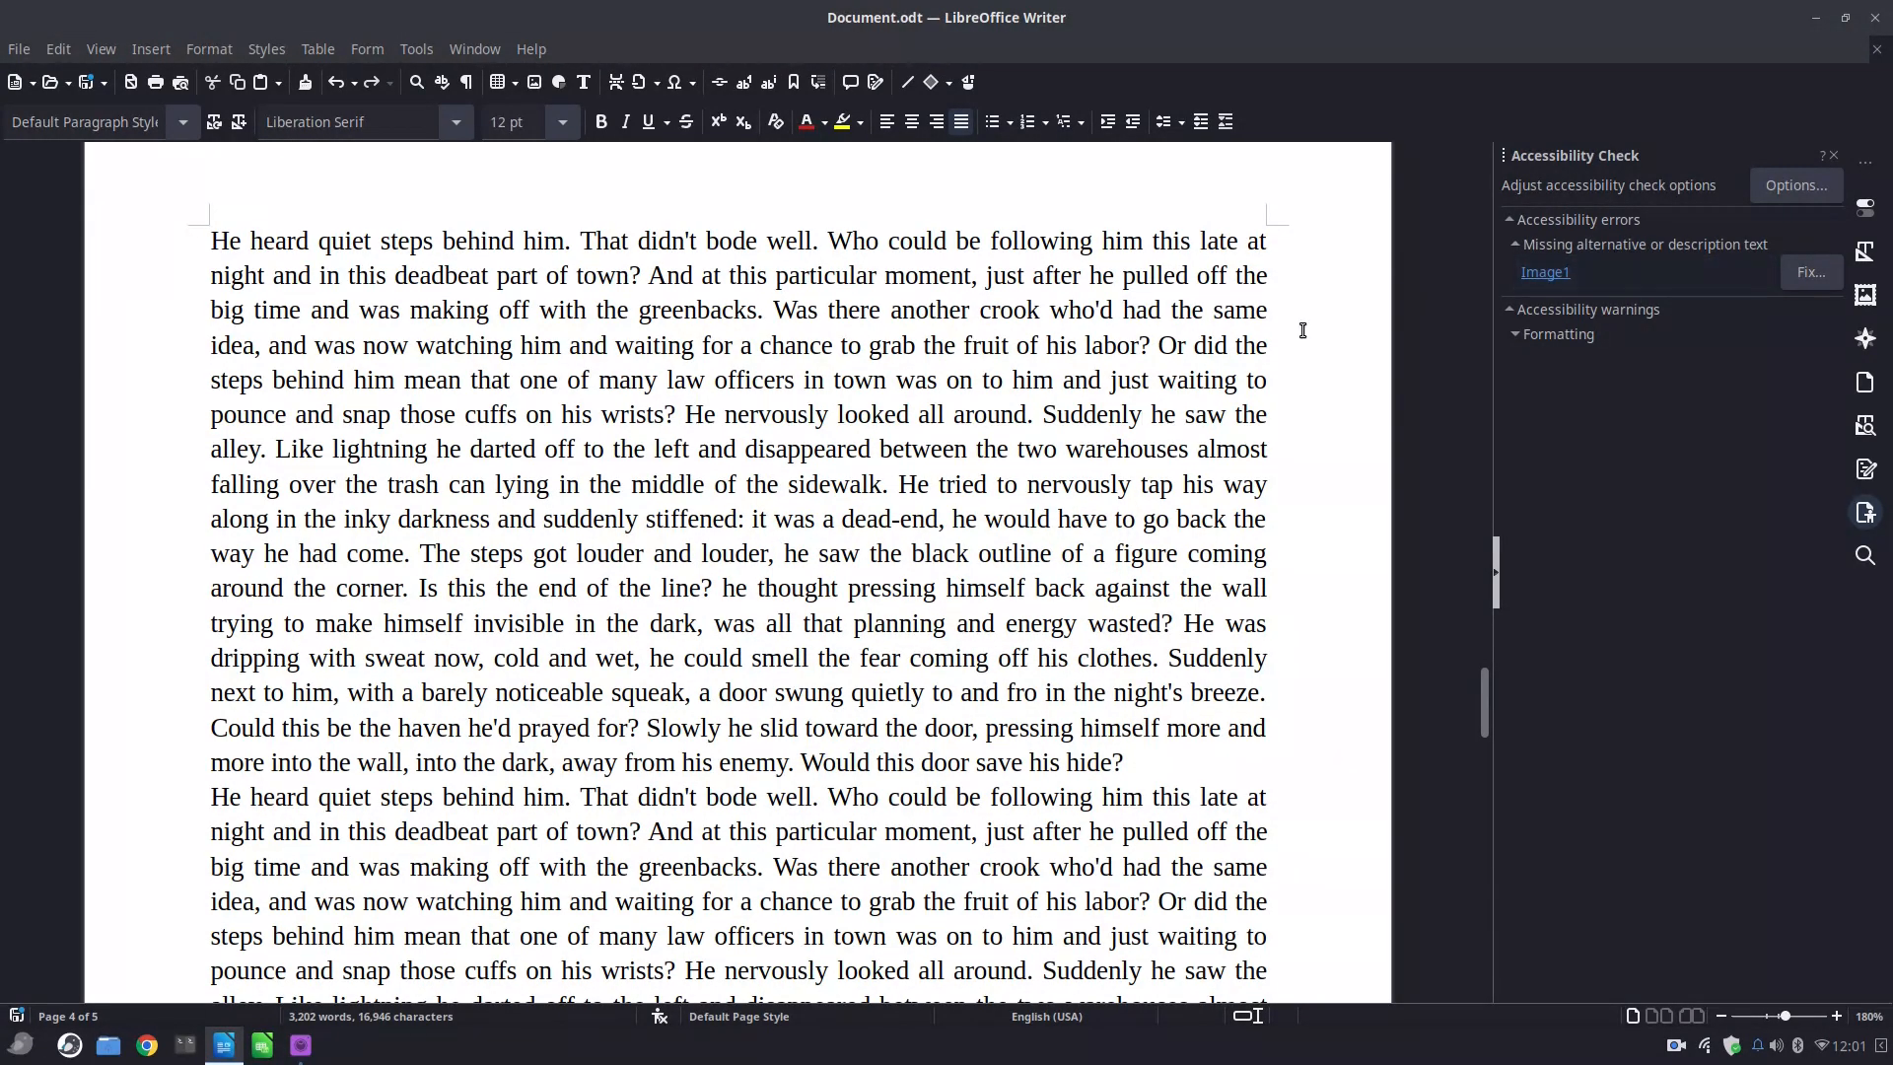
# Select the world map image on page 1 and enter "An image about world map" as its text in the accessibility fix.
pyautogui.scroll(4, 1303, 331)
pyautogui.moveTo(1483, 651); pyautogui.dragTo(1470, 227)
pyautogui.scroll(-6, 1122, 654)
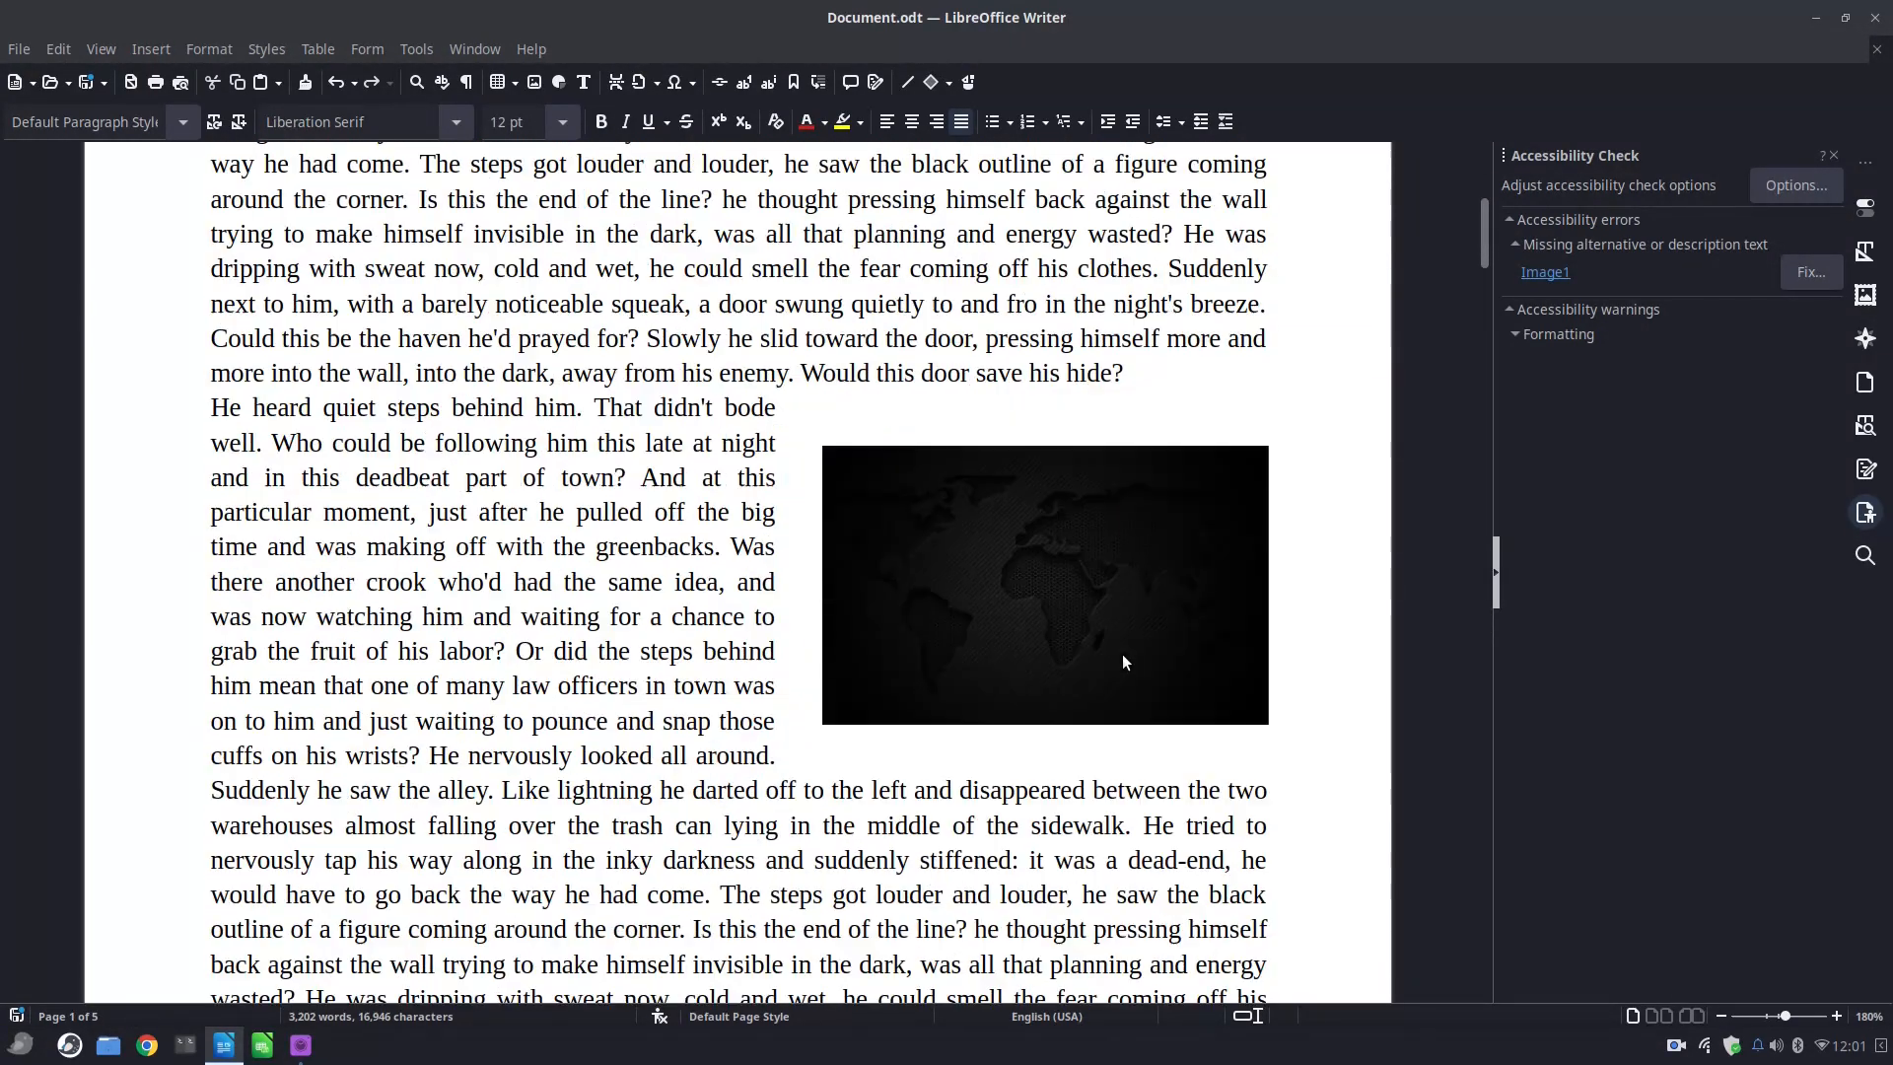
pyautogui.scroll(-2, 1122, 654)
pyautogui.click(1106, 517)
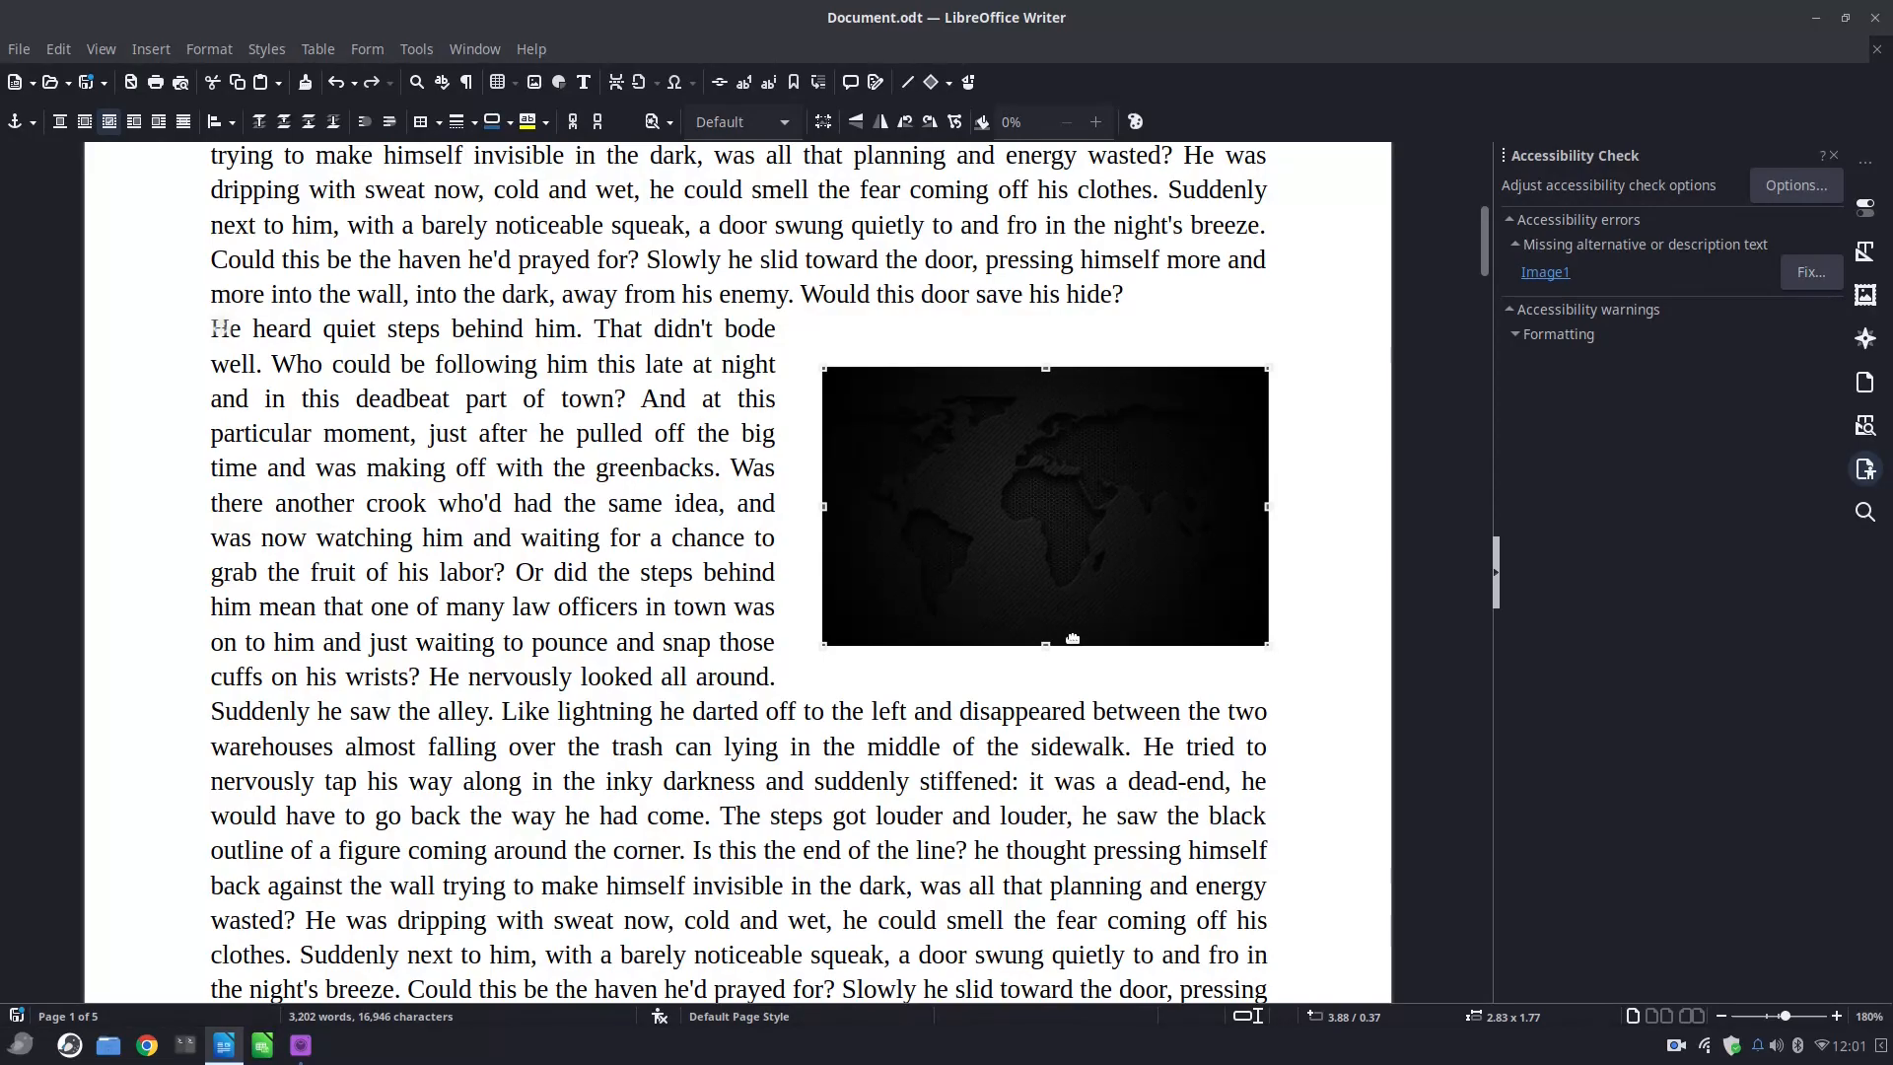
pyautogui.click(1811, 272)
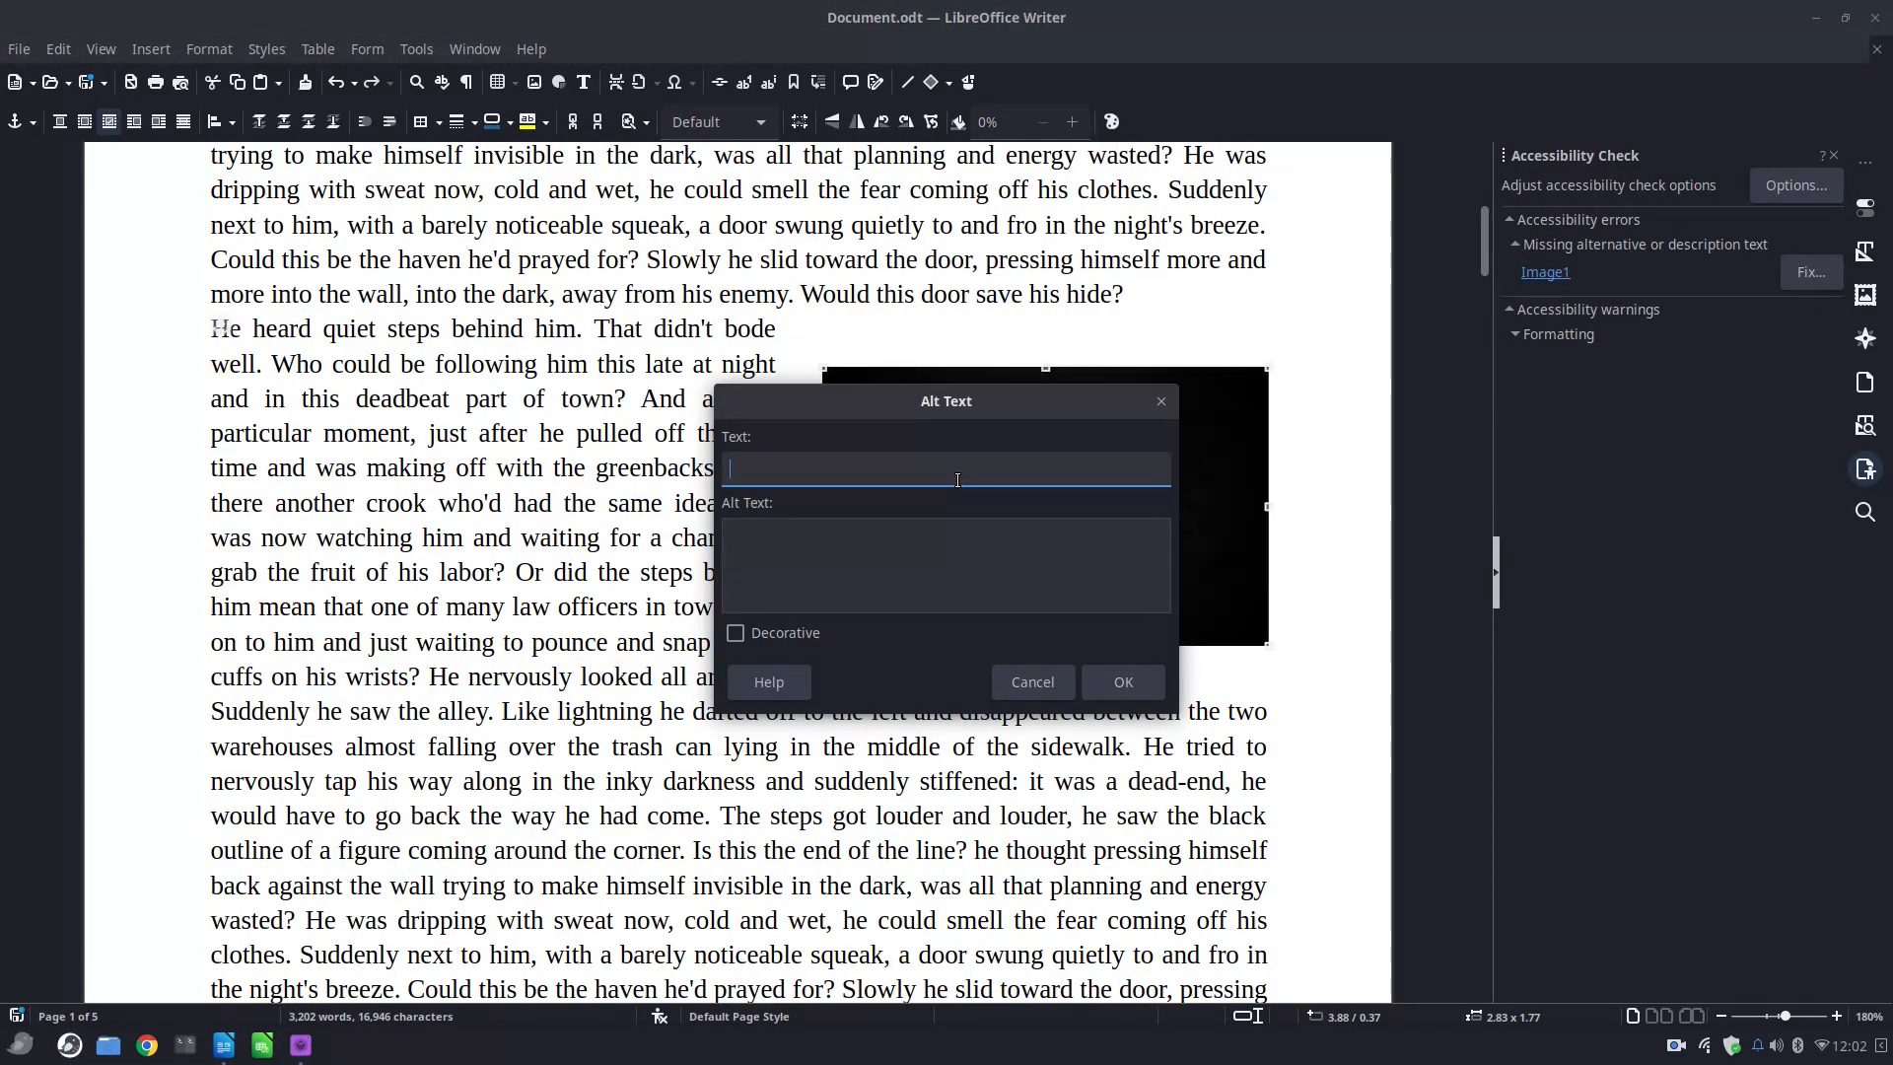
pyautogui.write('An image about world ')
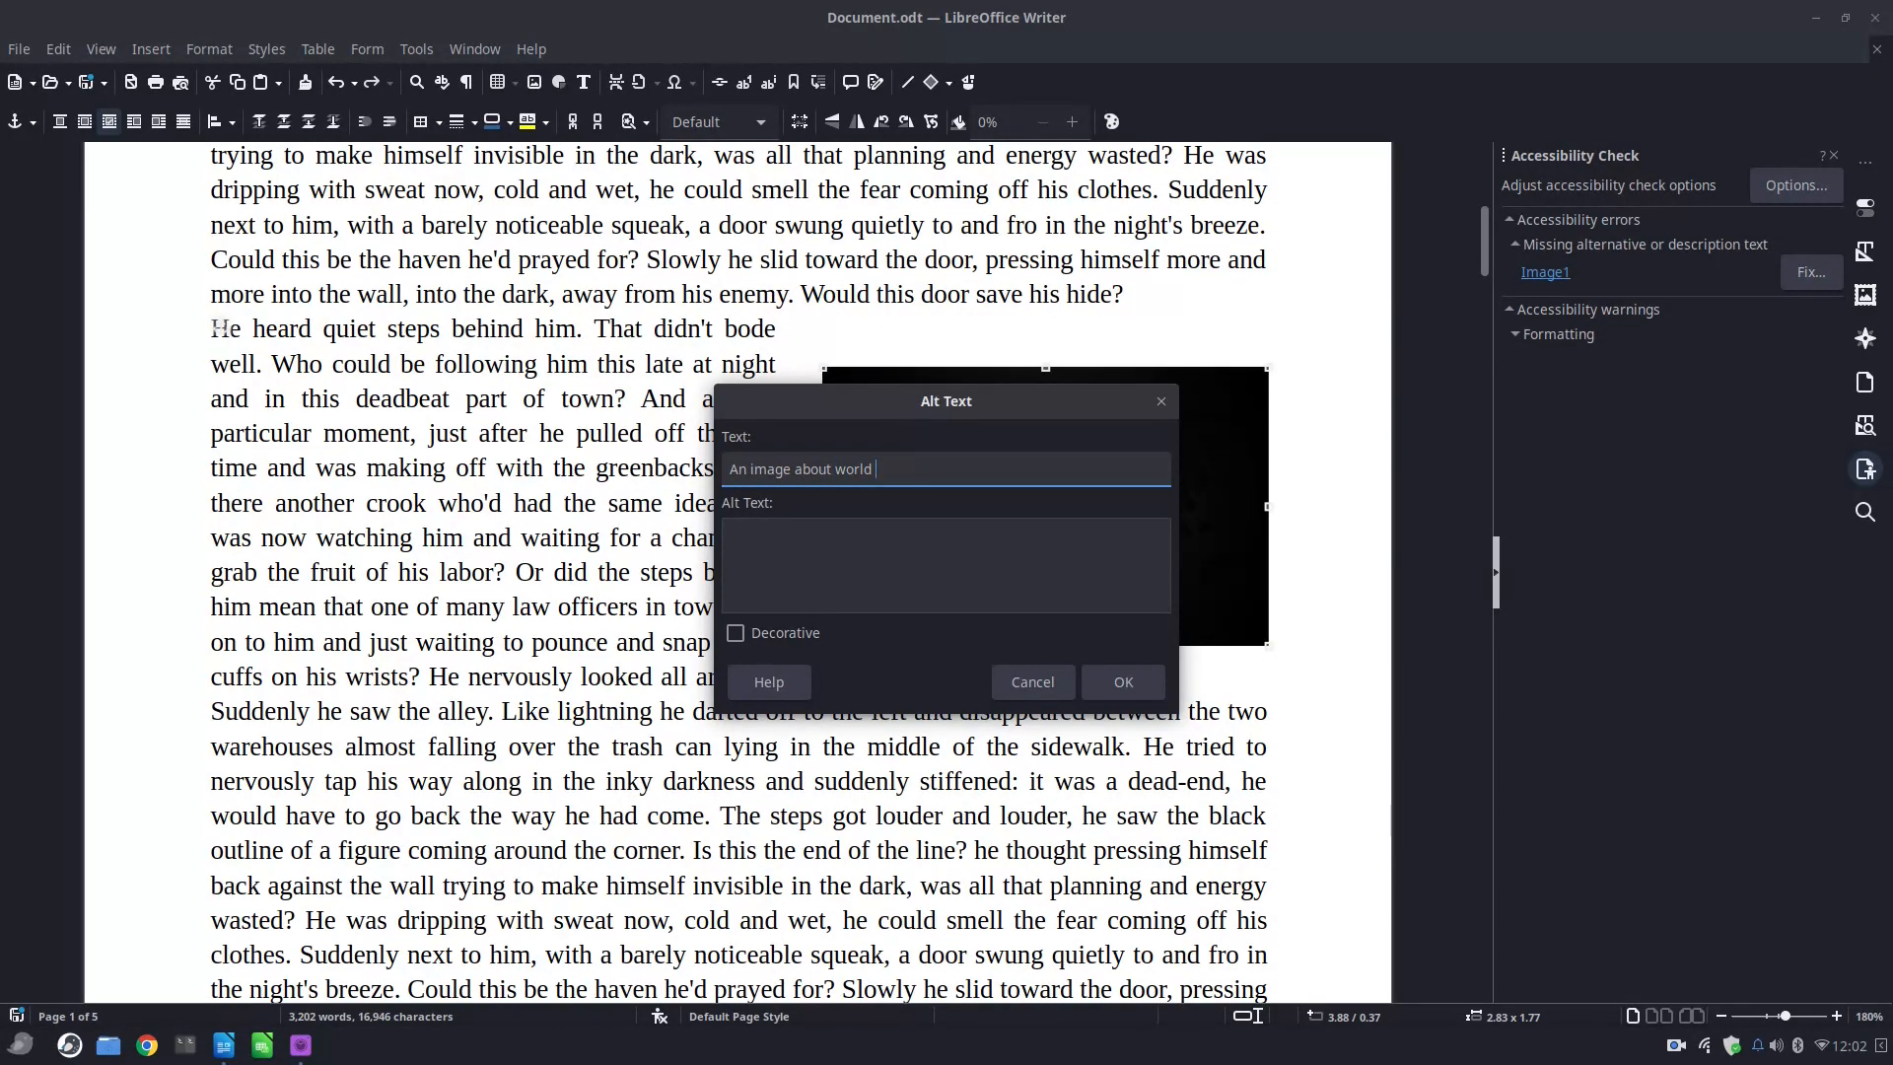
pyautogui.write('map')
# Enter "A dark variant of a world map" as the image's alt text, keep it non-decorative, and apply the fix.
pyautogui.click(926, 548)
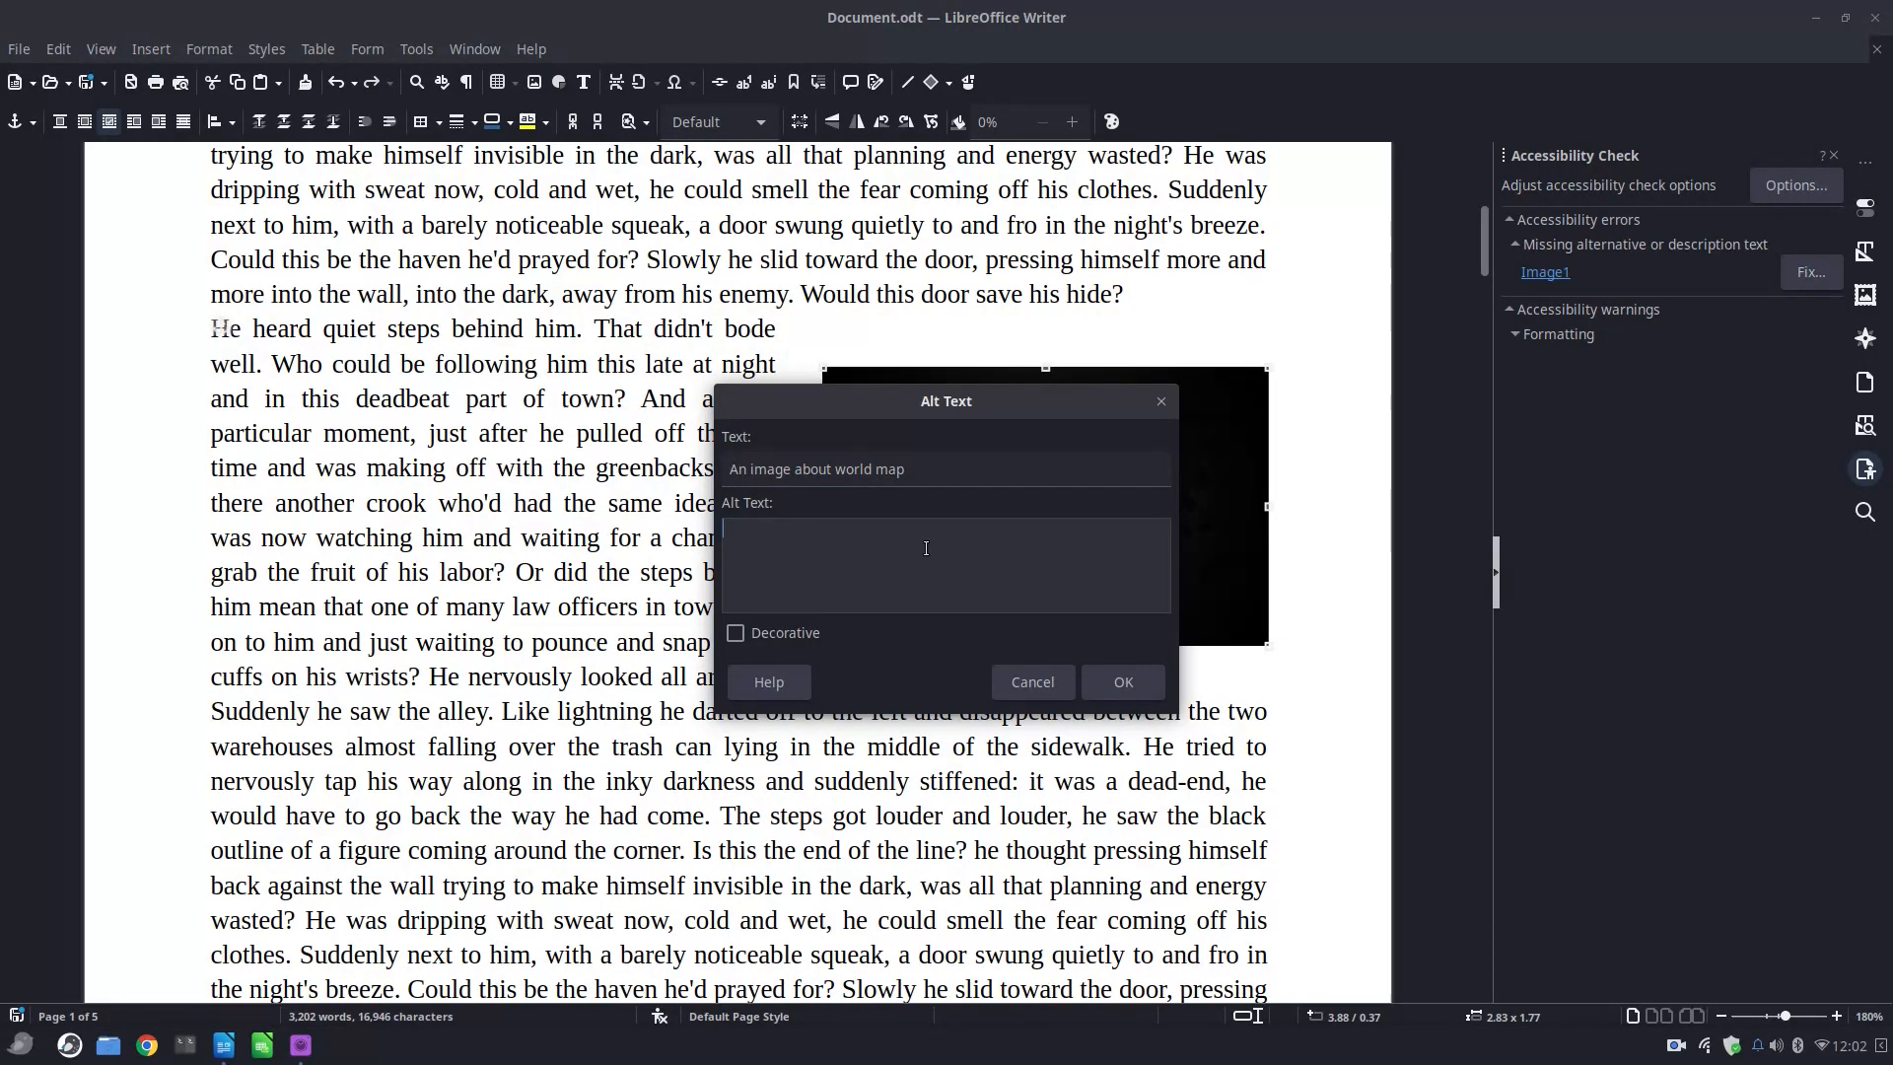
pyautogui.write('a dark variant of a ')
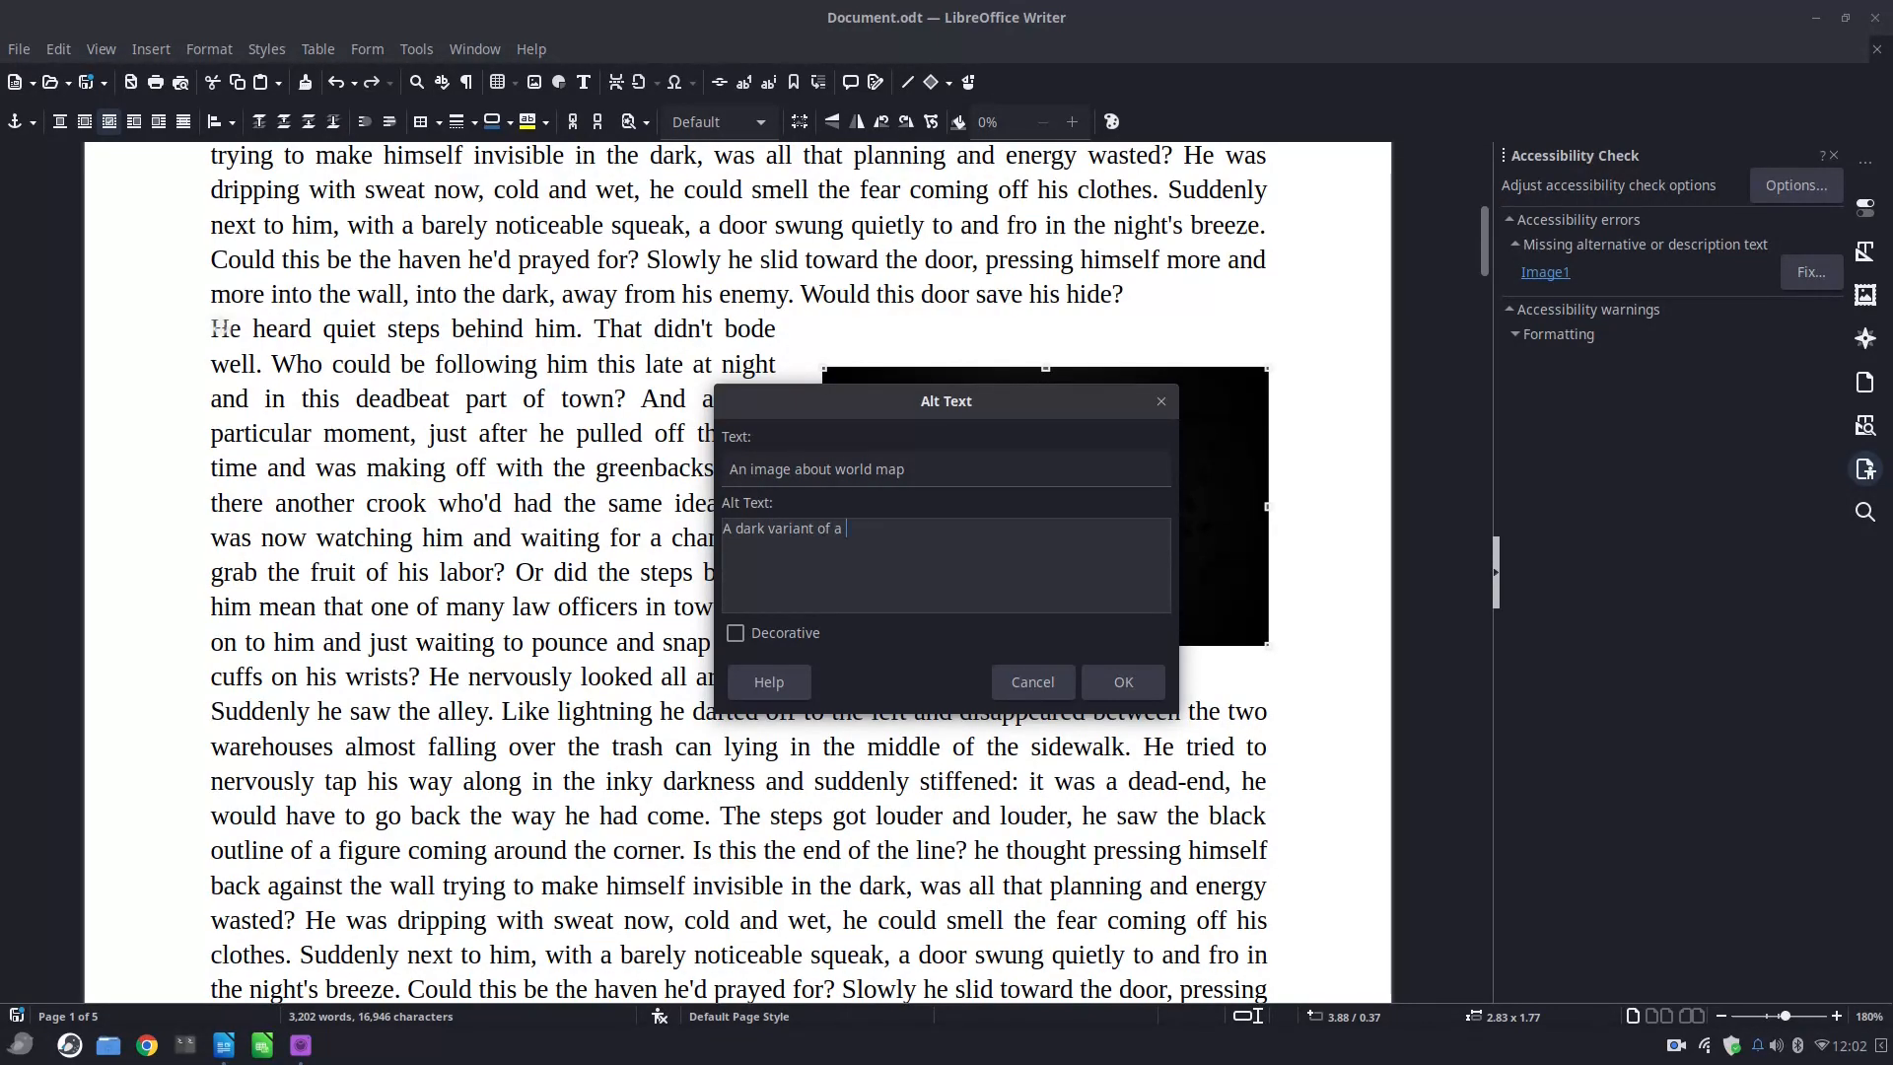
pyautogui.write('world map')
pyautogui.click(767, 636)
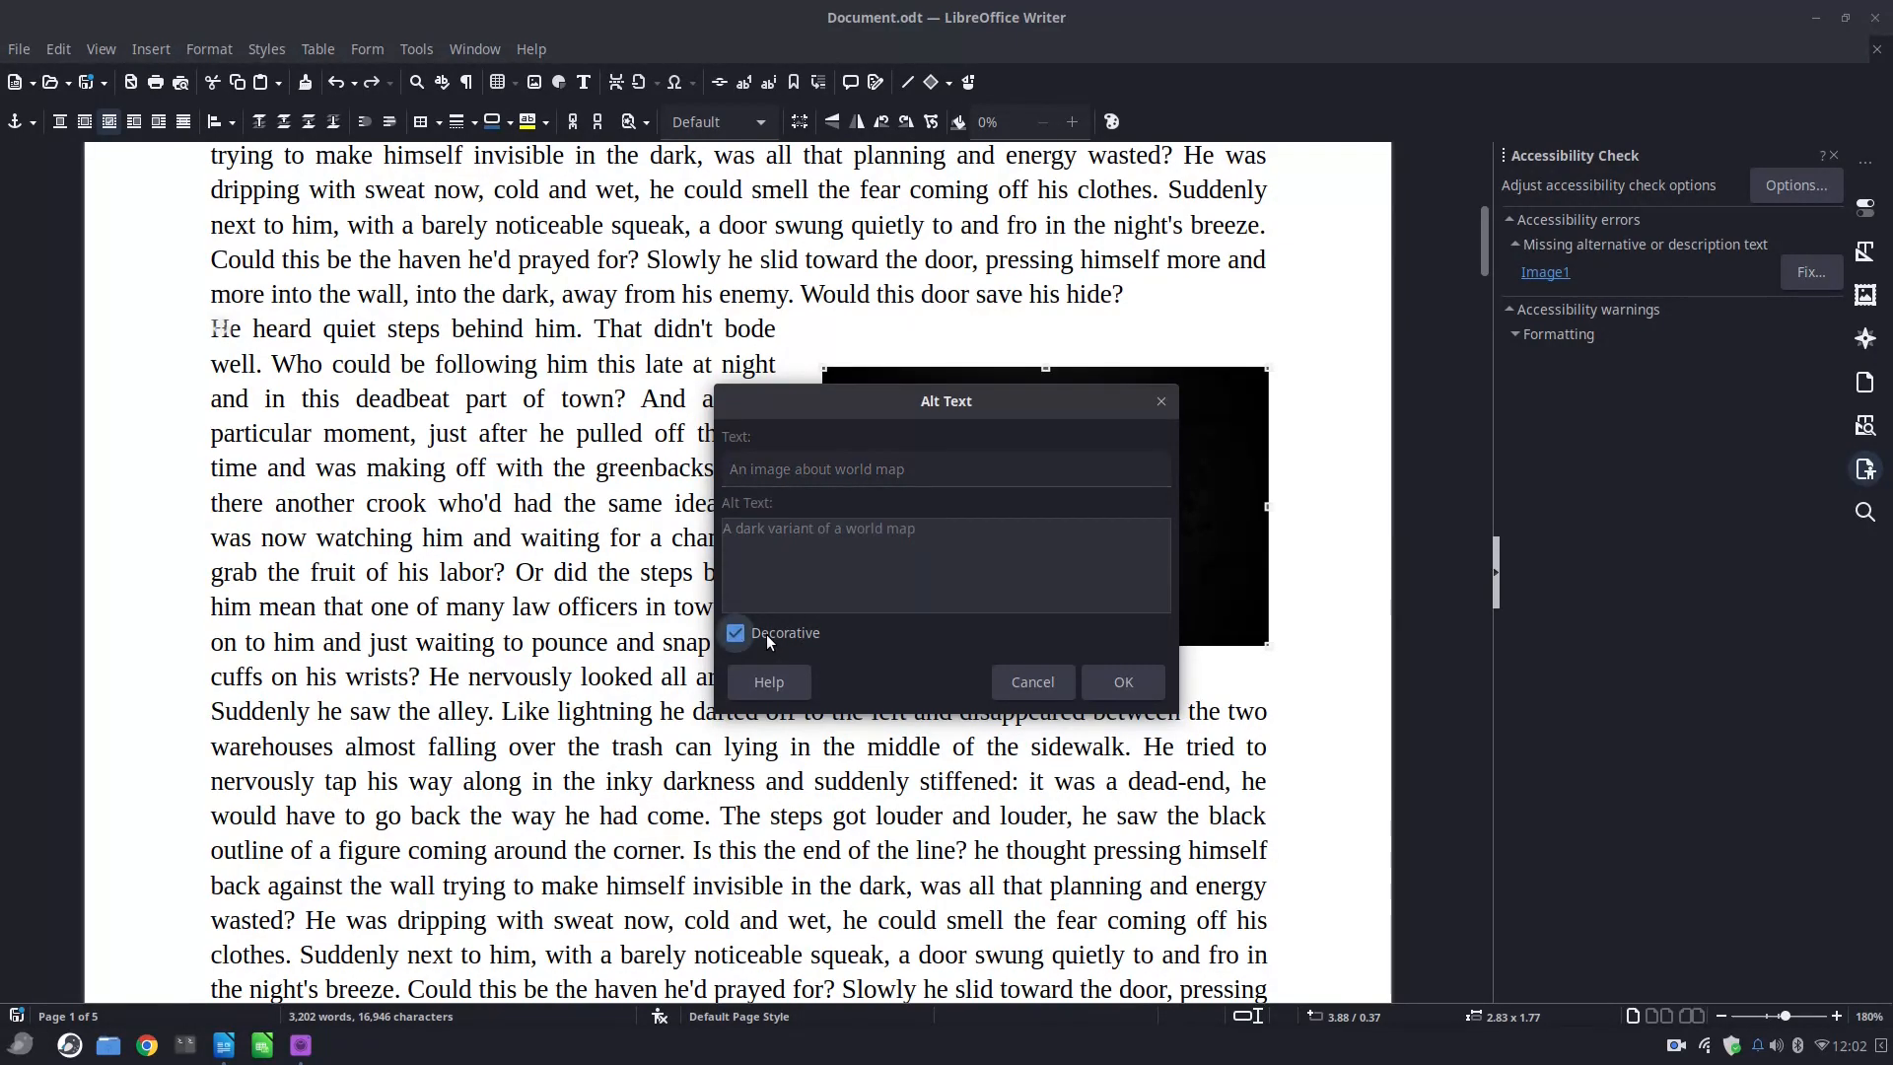
pyautogui.click(773, 636)
pyautogui.click(1091, 683)
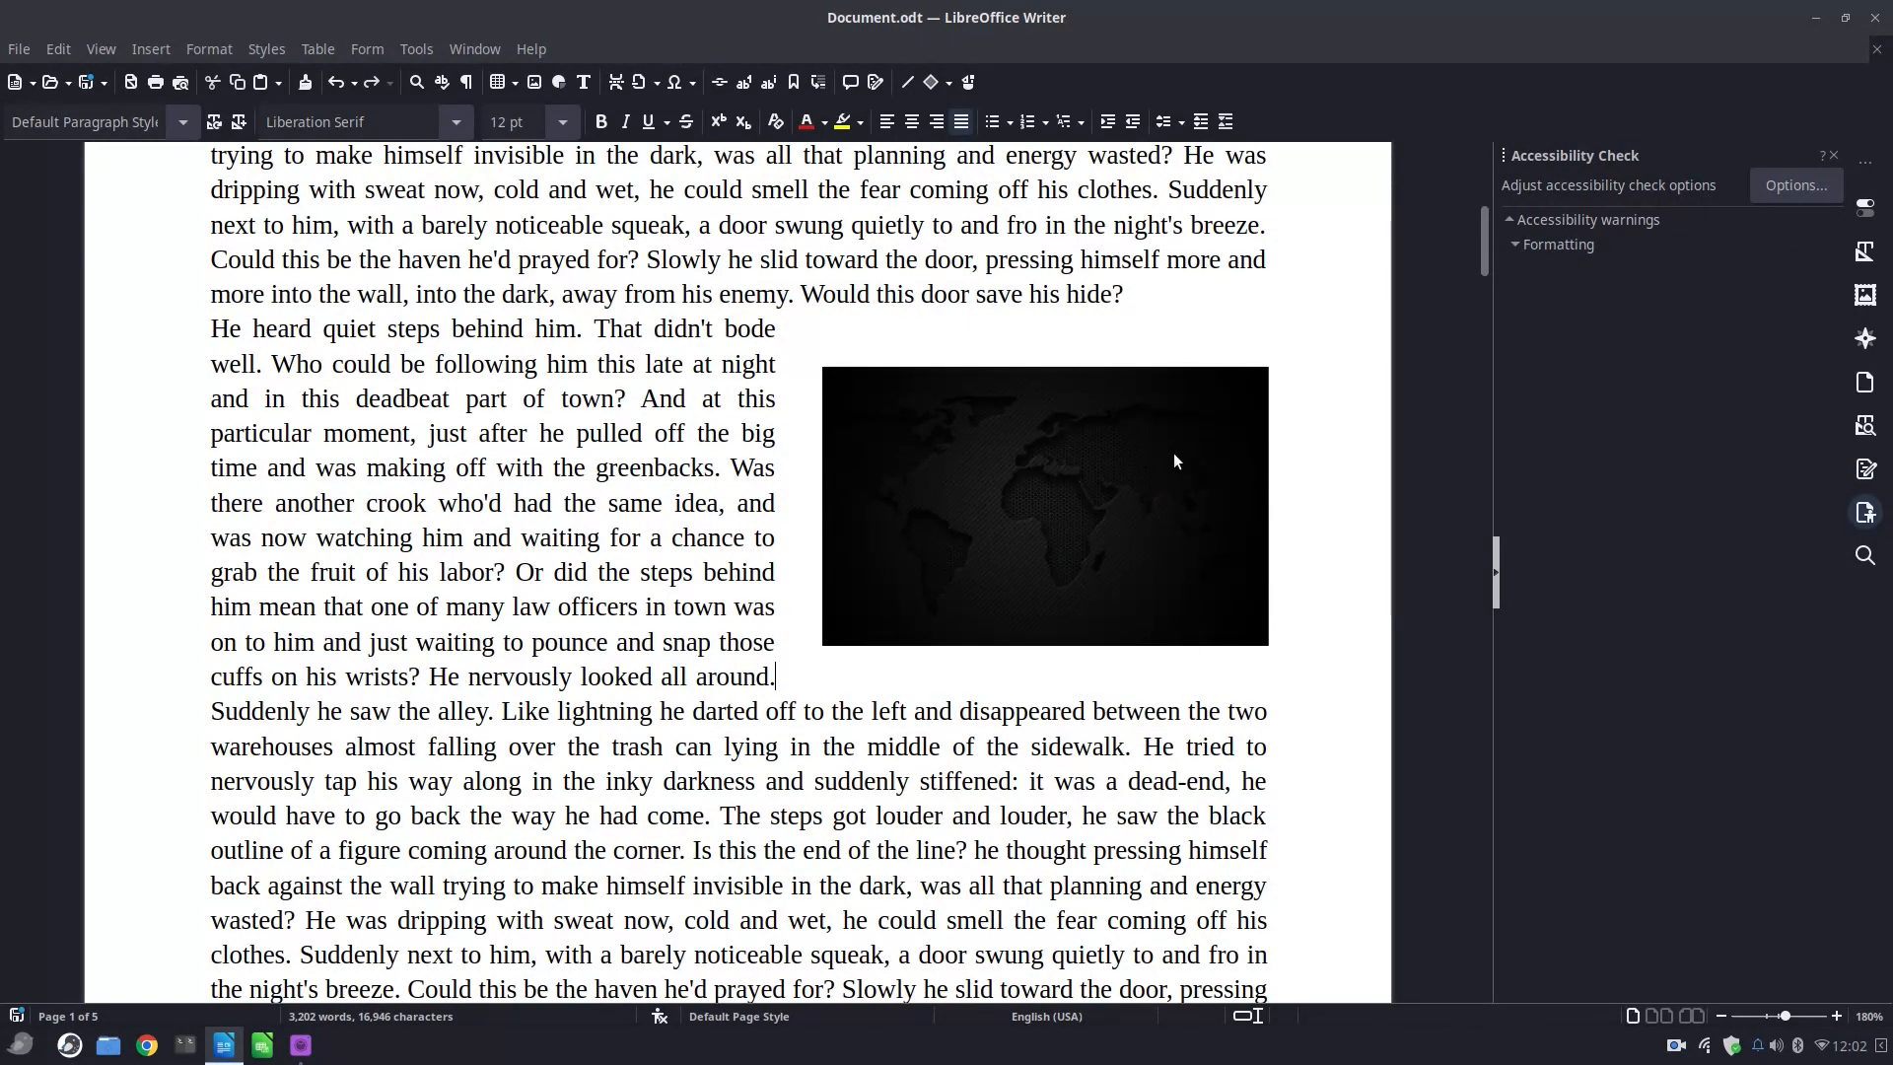
# Expand the formatting warnings, go to the first "Avoid newlines to create space." issue, and highlight the empty lines on page 5.
pyautogui.click(1515, 244)
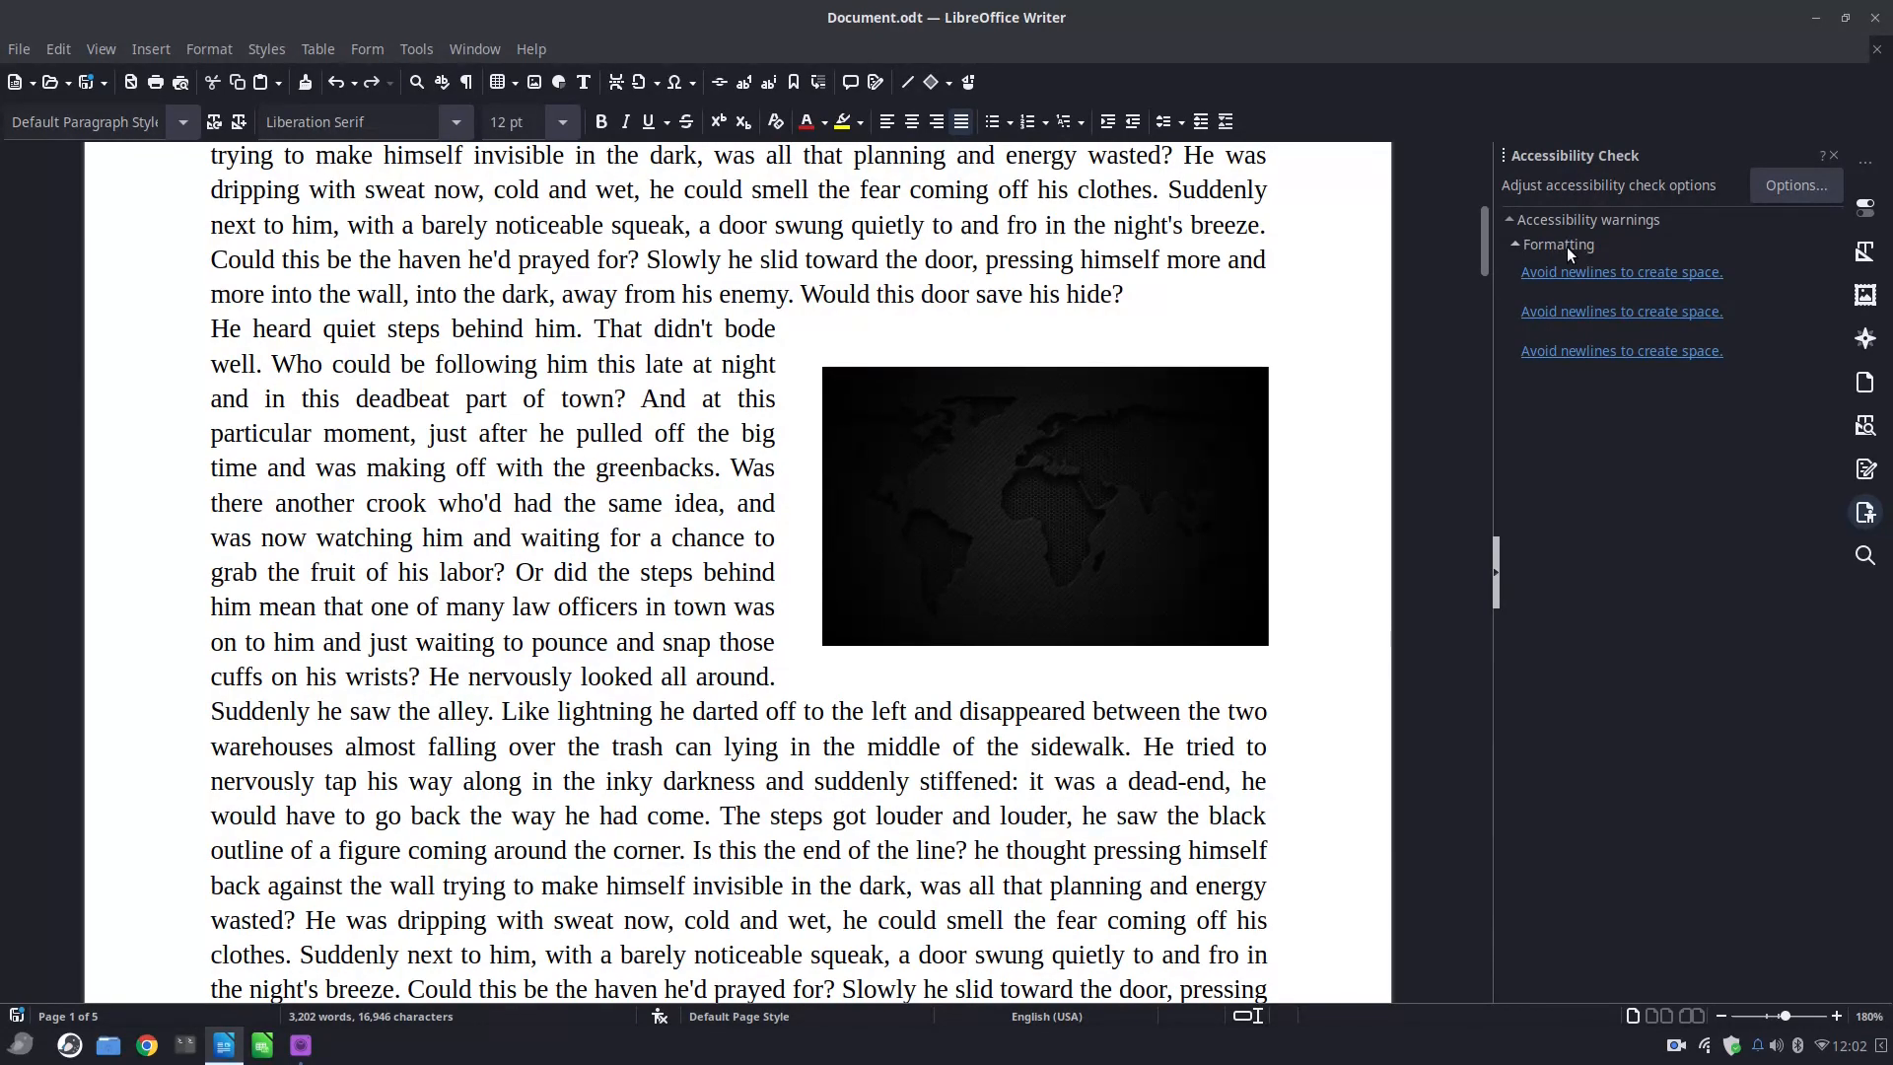
pyautogui.click(1568, 274)
pyautogui.click(1630, 279)
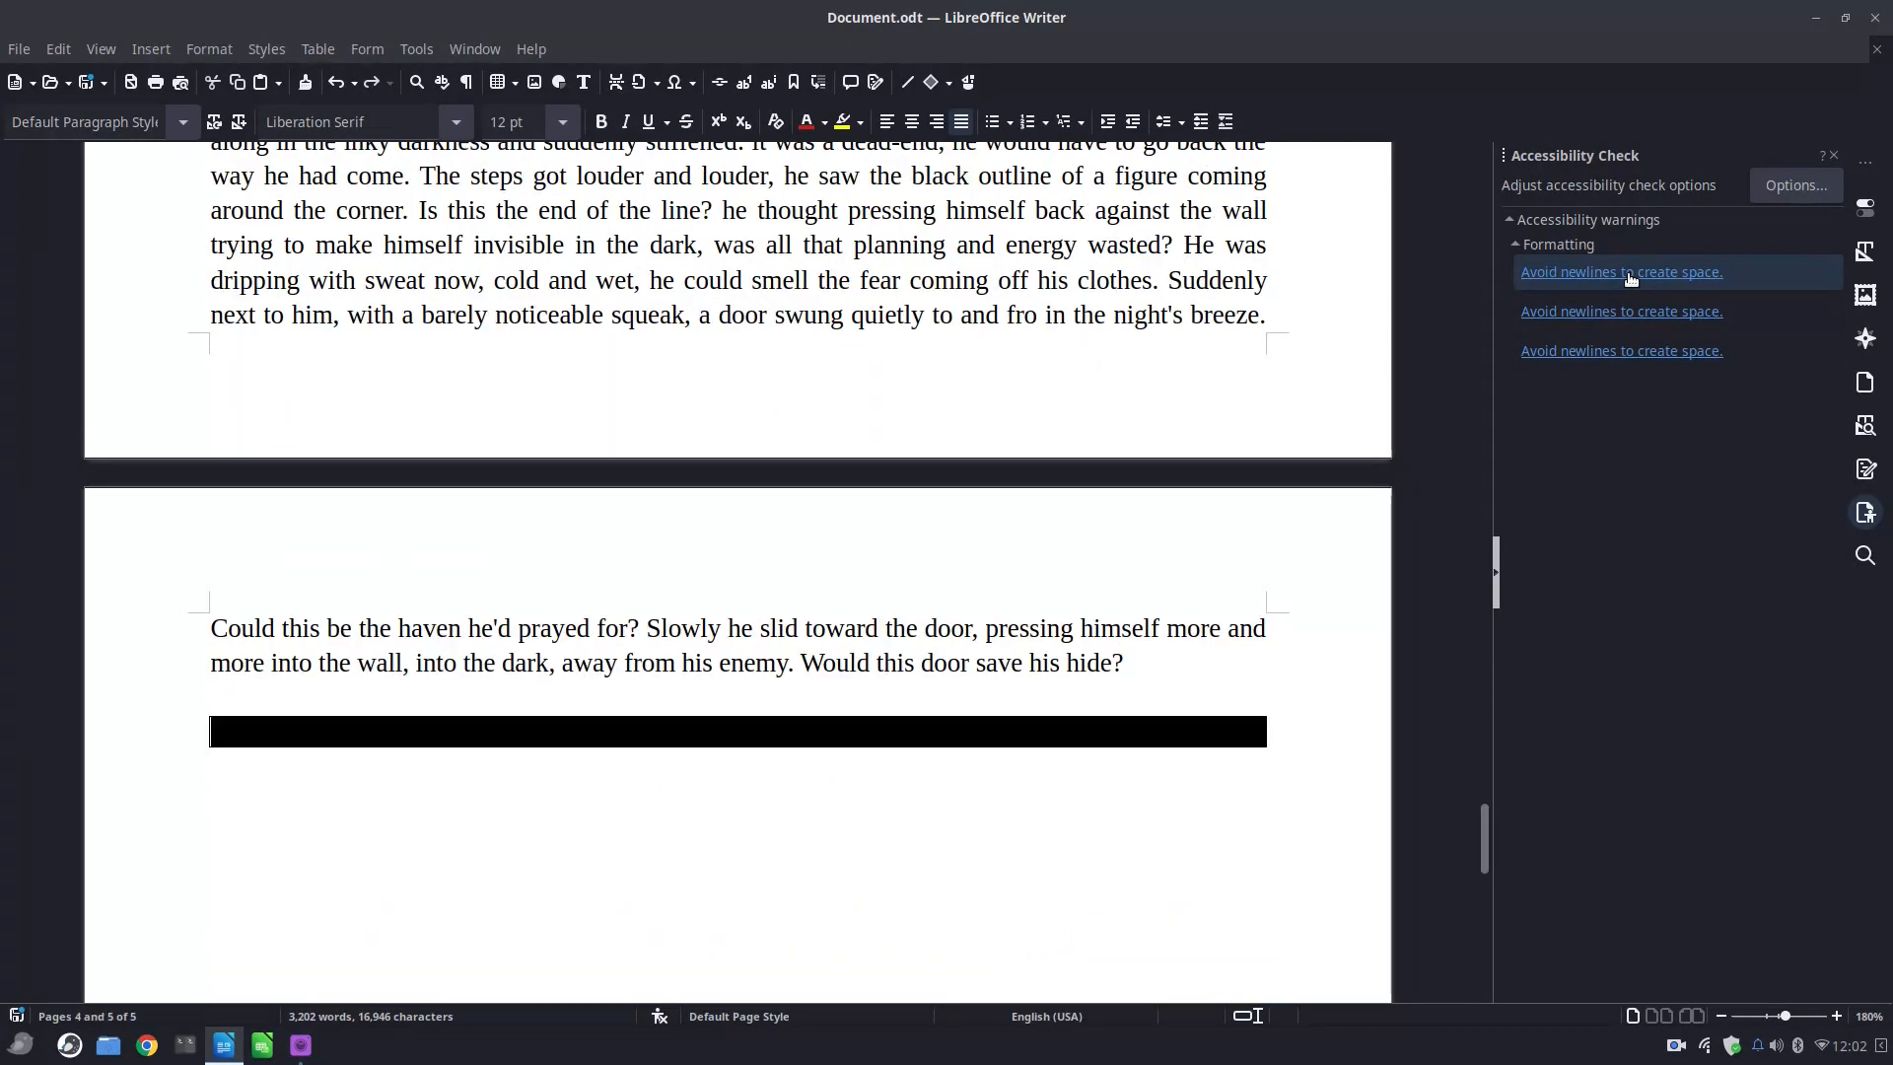
pyautogui.moveTo(1052, 684); pyautogui.dragTo(1041, 824)
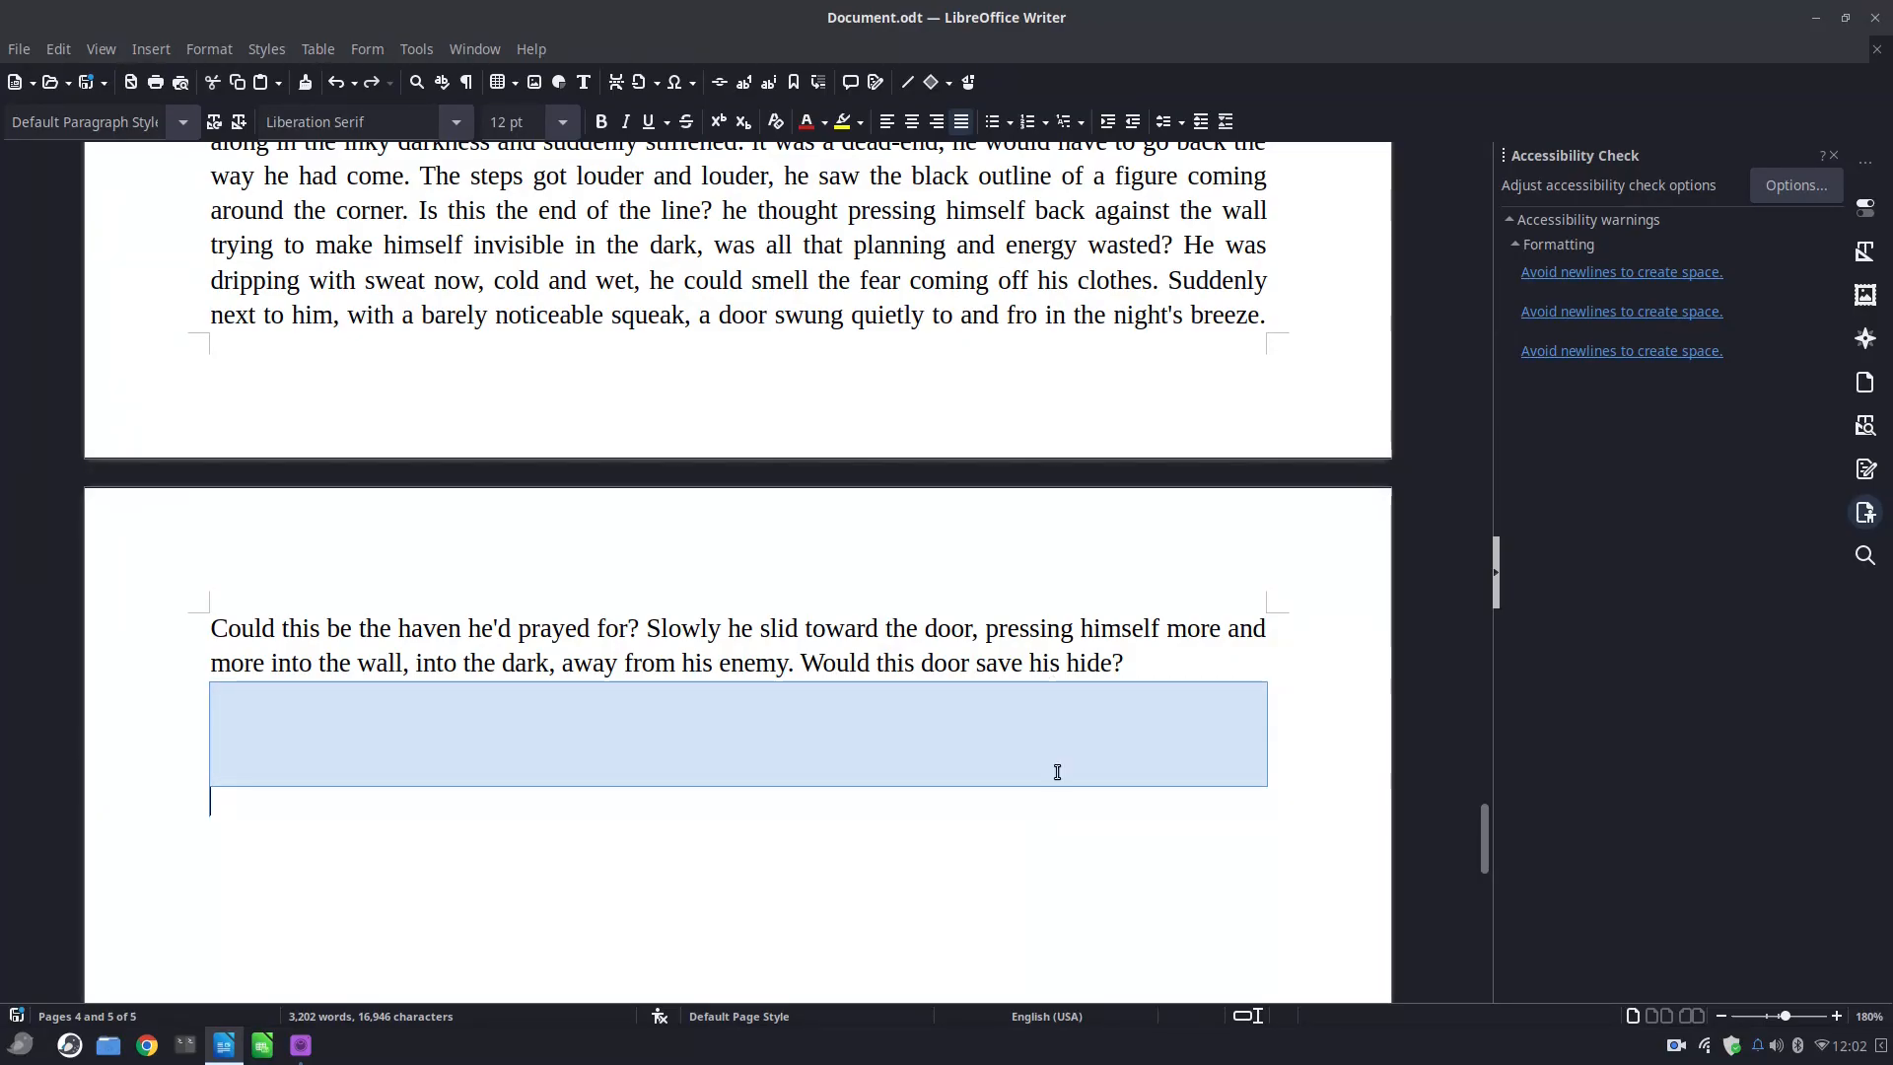
# Enter "dsdsd" below the empty lines on page 5 and give it the Title paragraph style.
pyautogui.click(1039, 798)
pyautogui.write('dsdsd')
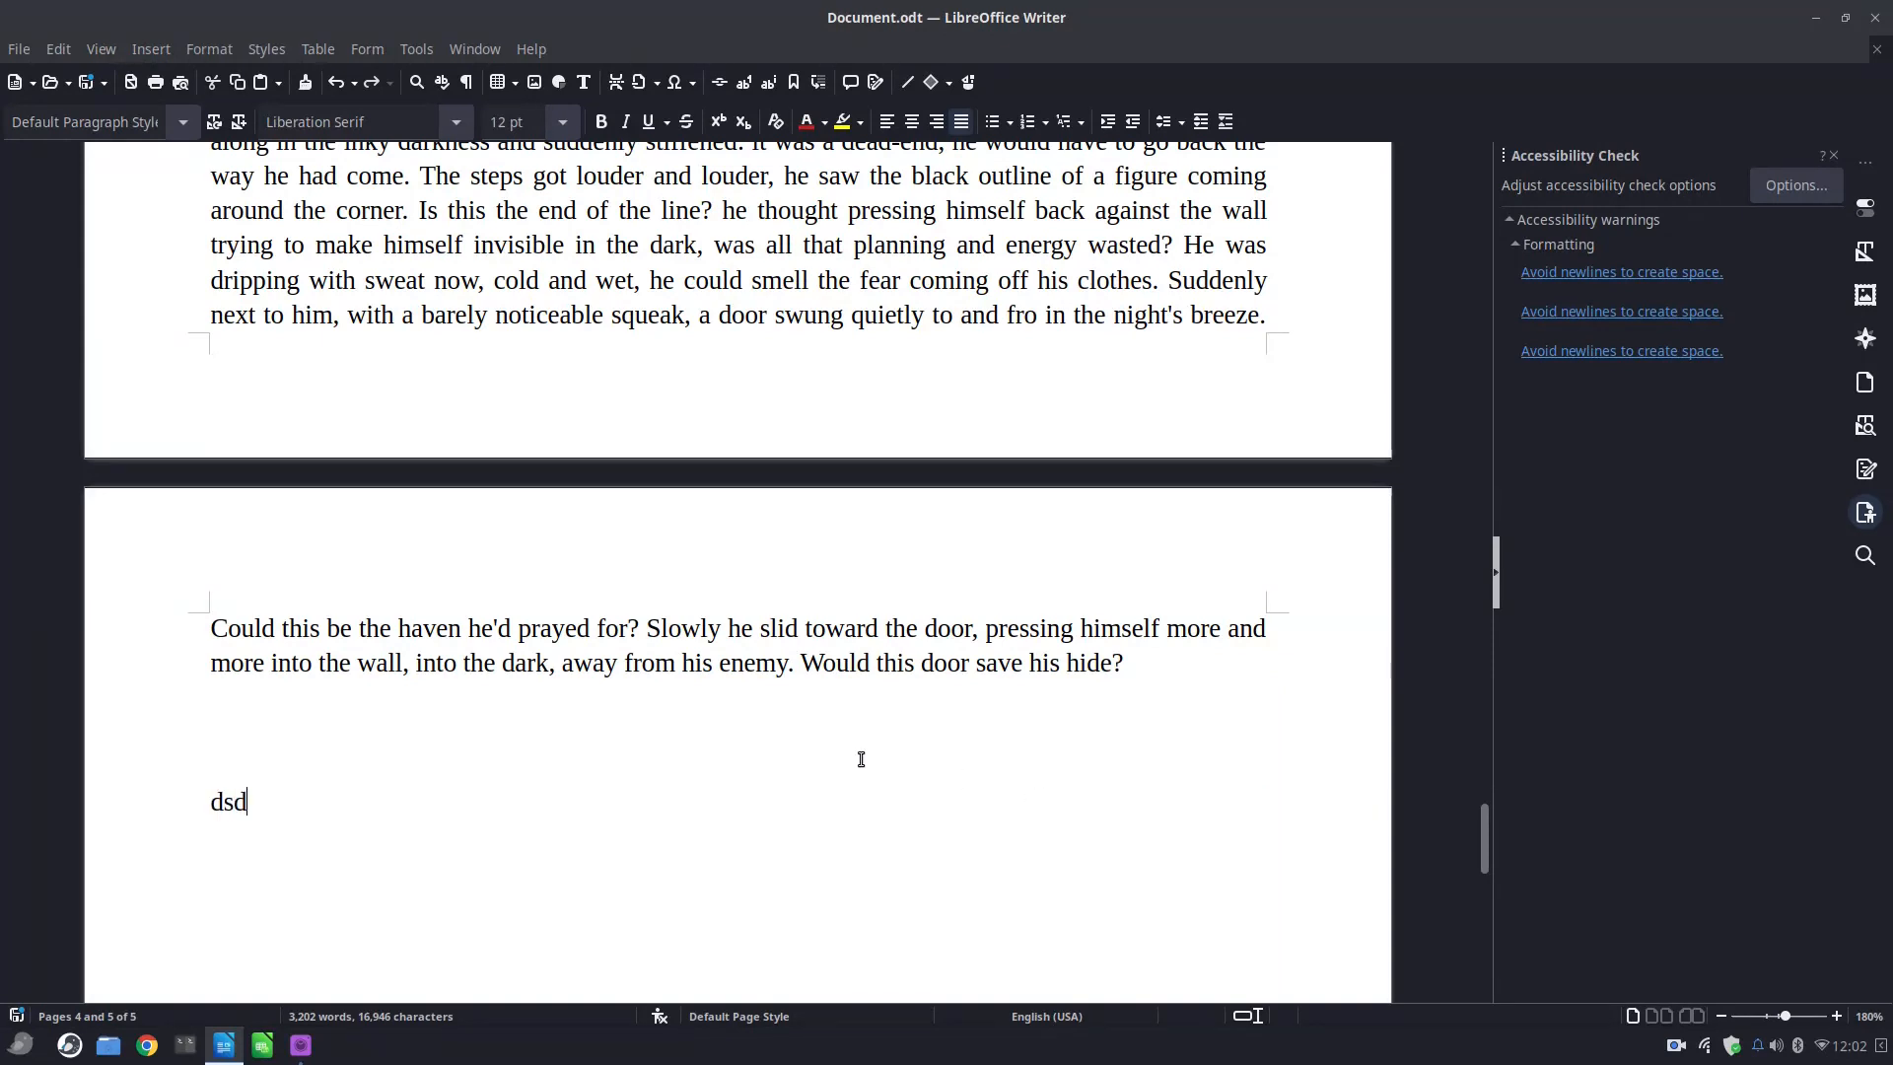
pyautogui.click(173, 120)
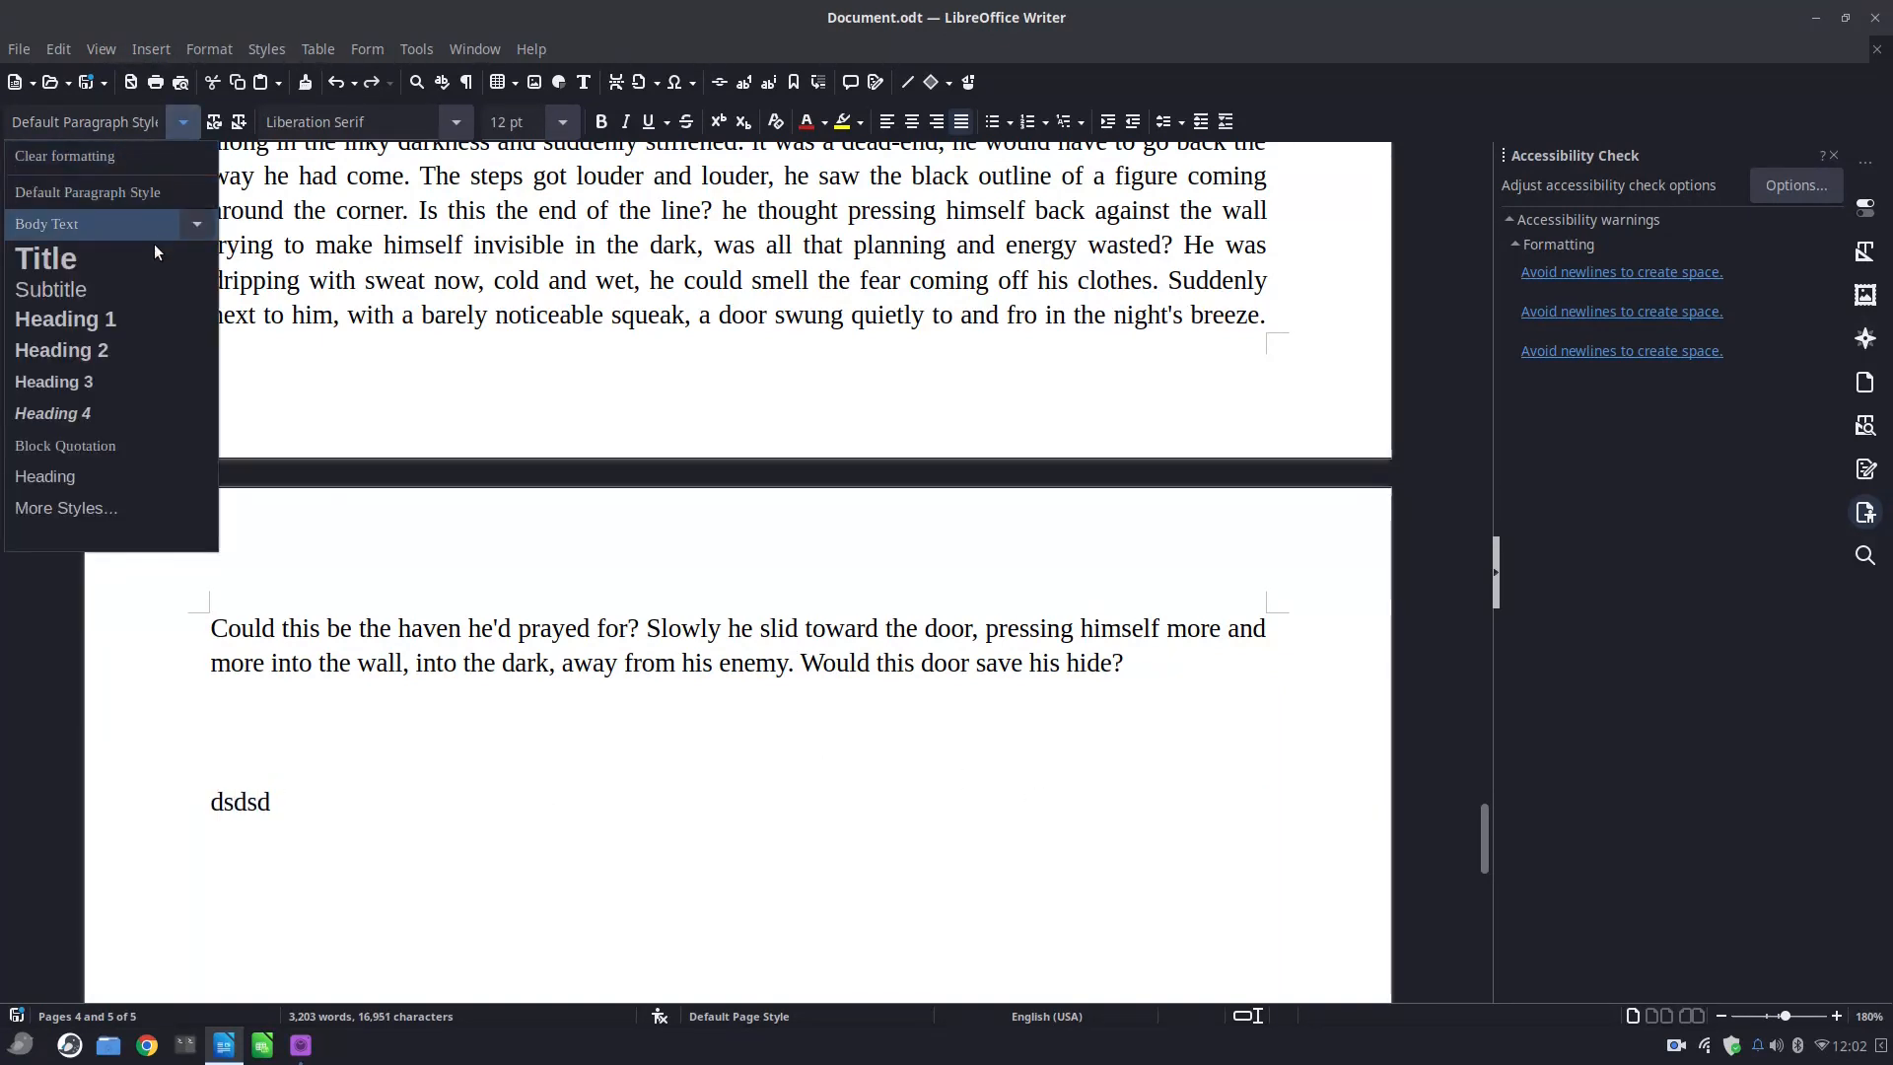
pyautogui.click(154, 246)
pyautogui.click(663, 715)
pyautogui.moveTo(663, 714); pyautogui.dragTo(699, 785)
pyautogui.click(732, 781)
pyautogui.click(736, 837)
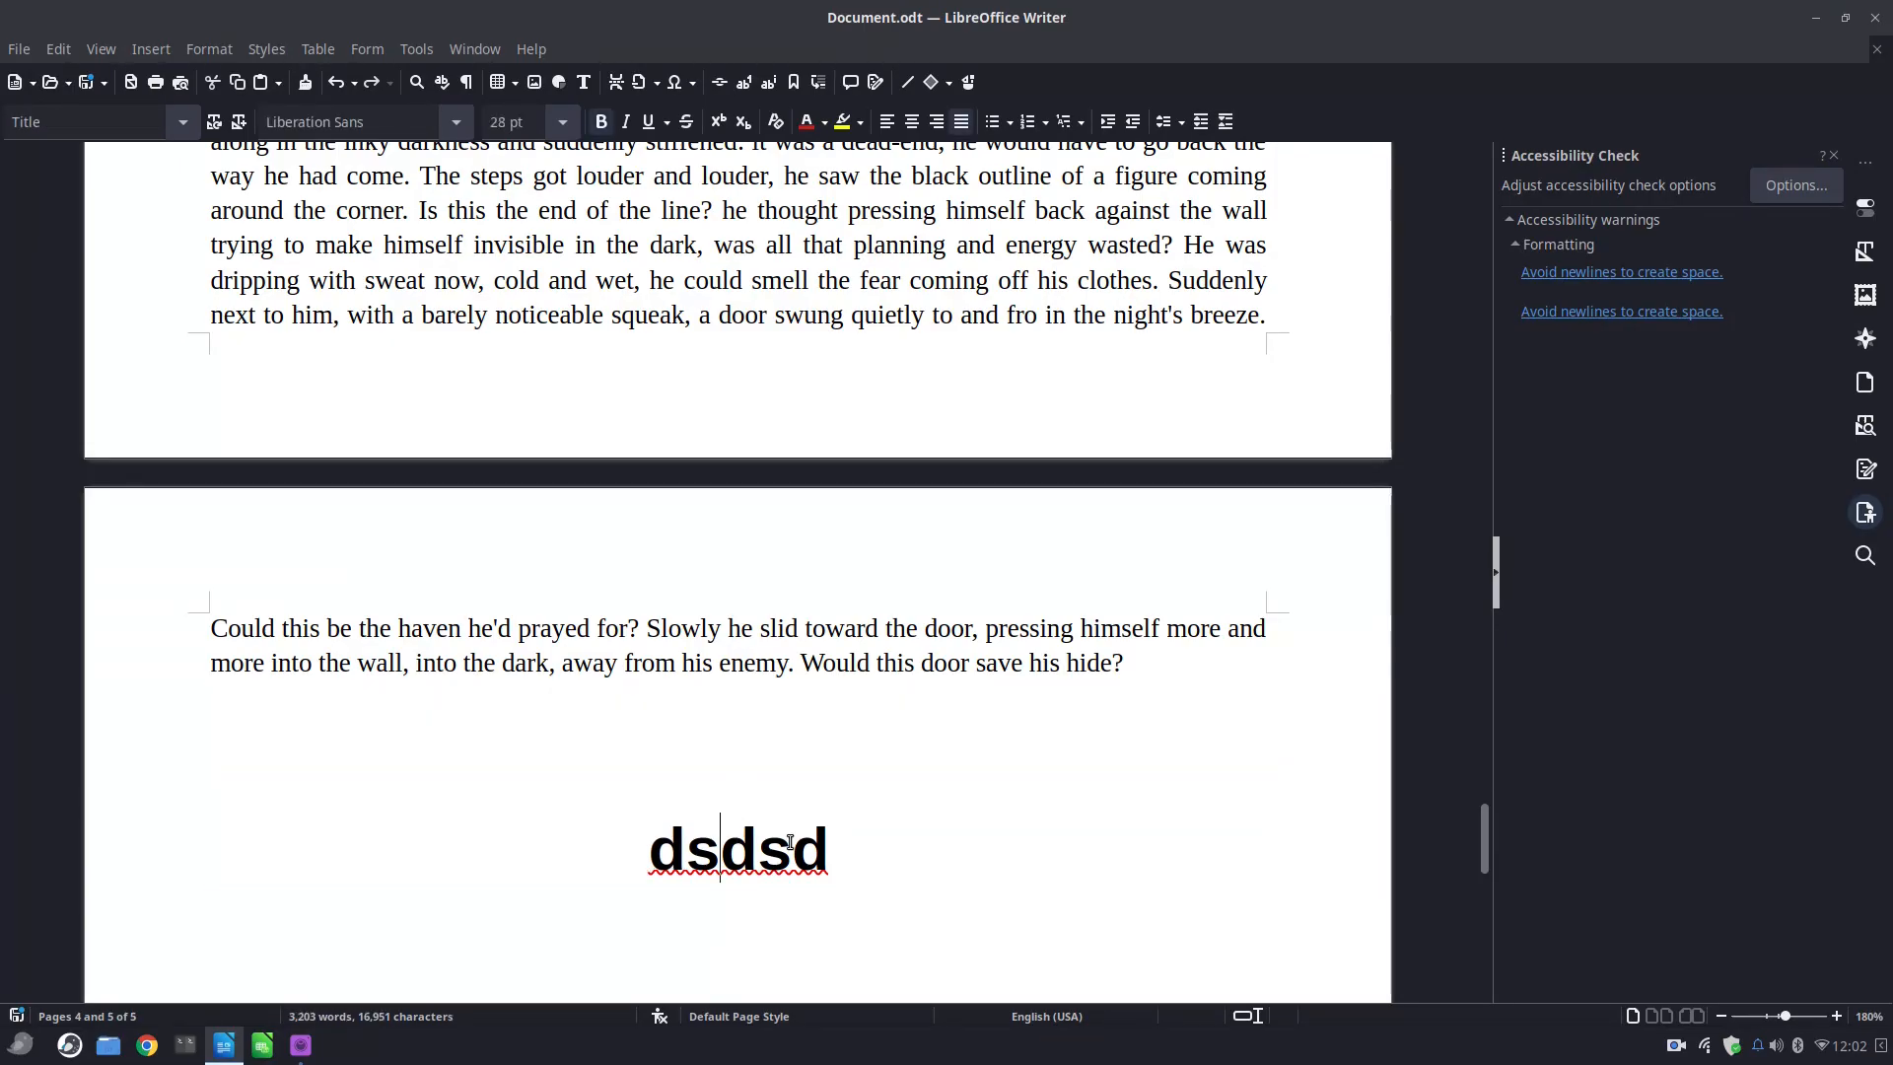
# Set the spacing above the "dsdsd" title paragraph to 2 inches.
pyautogui.rightClick(760, 853)
pyautogui.press('Escape')
pyautogui.click(890, 856)
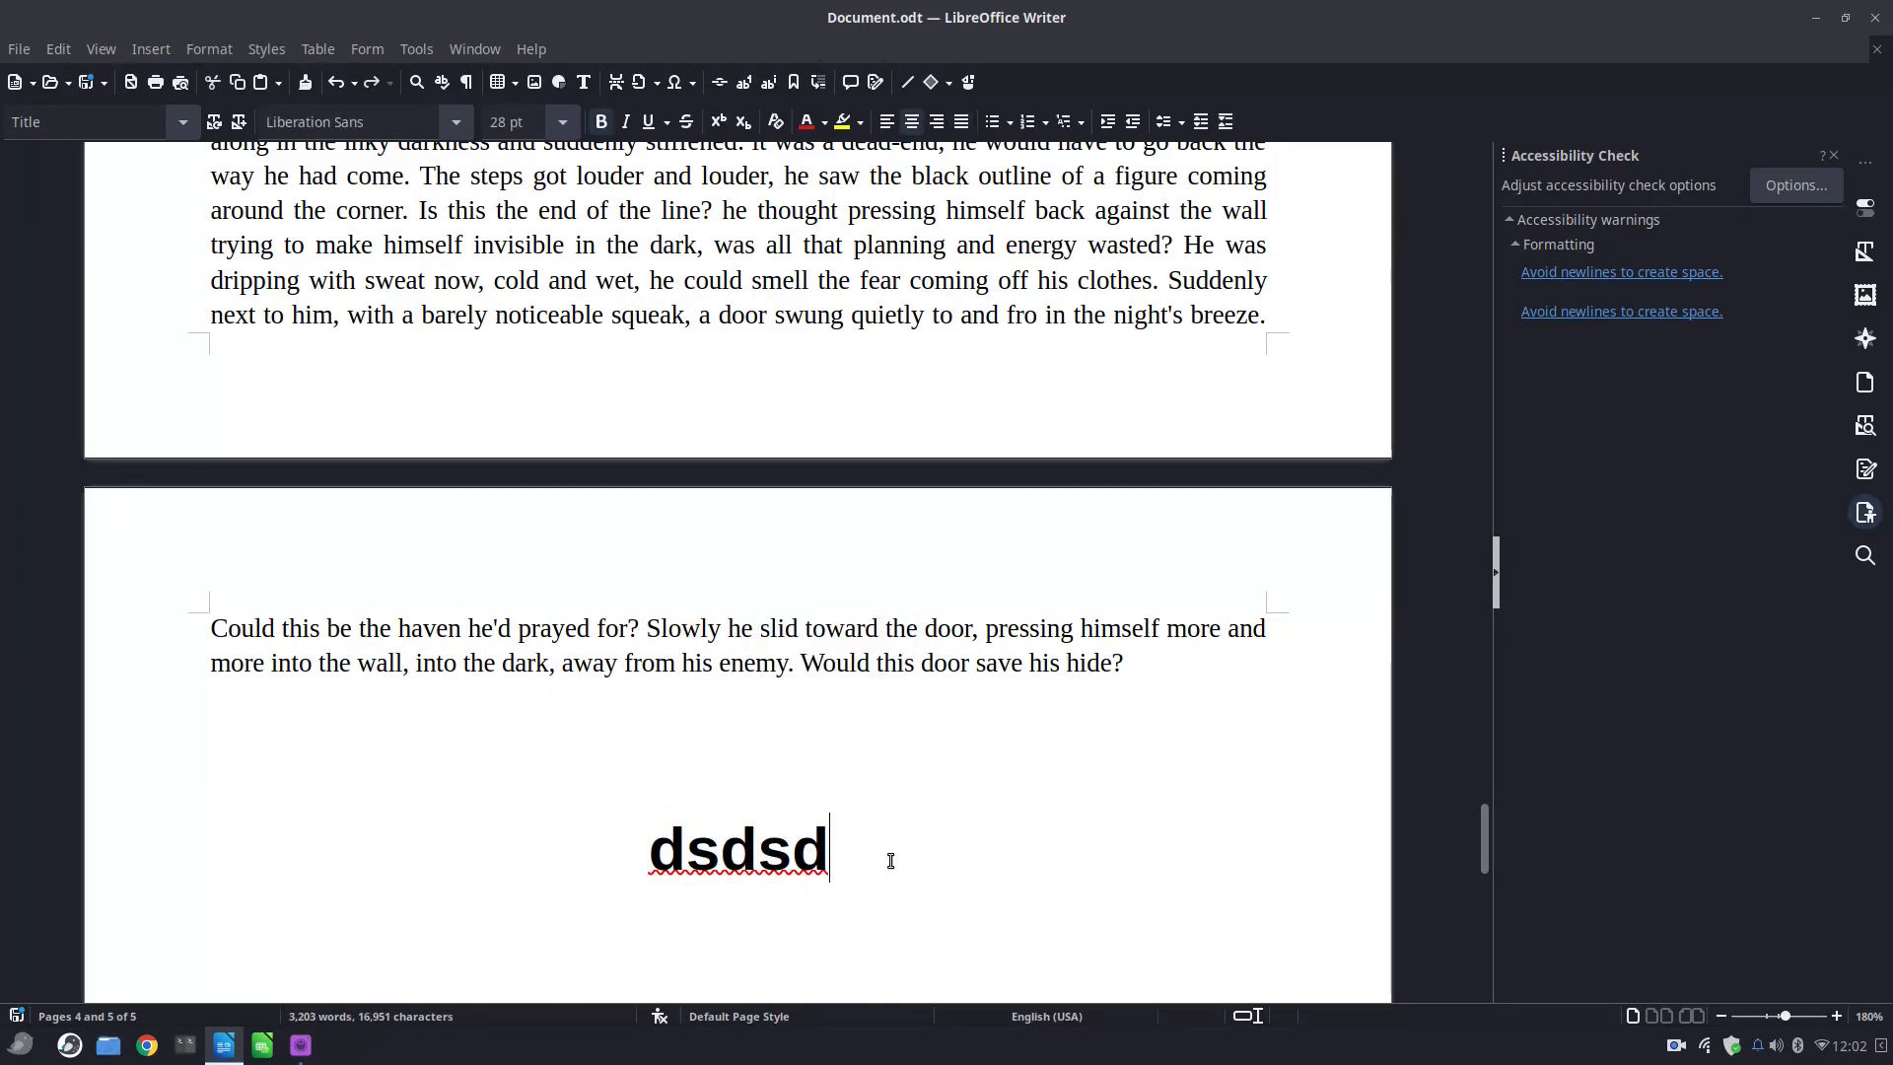
pyautogui.doubleClick(714, 862)
pyautogui.rightClick(713, 861)
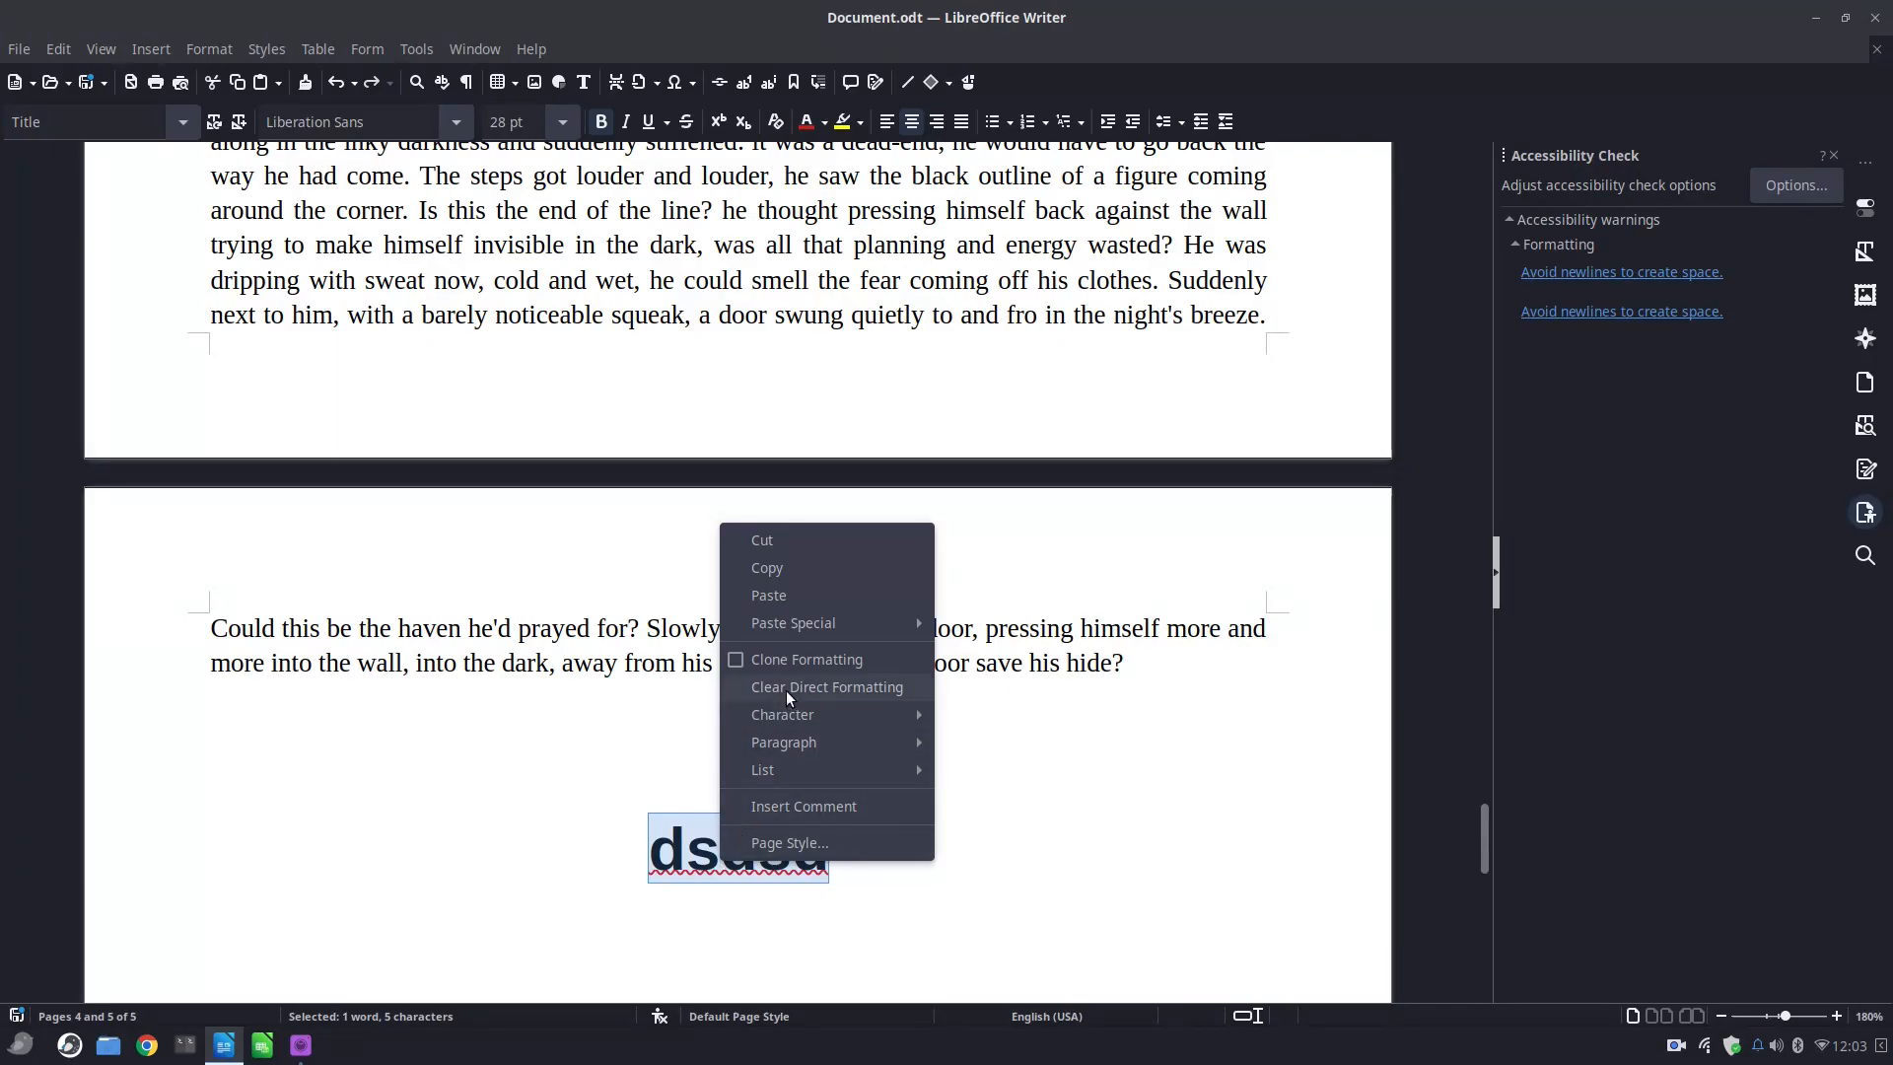
pyautogui.moveTo(887, 742)
pyautogui.click(987, 743)
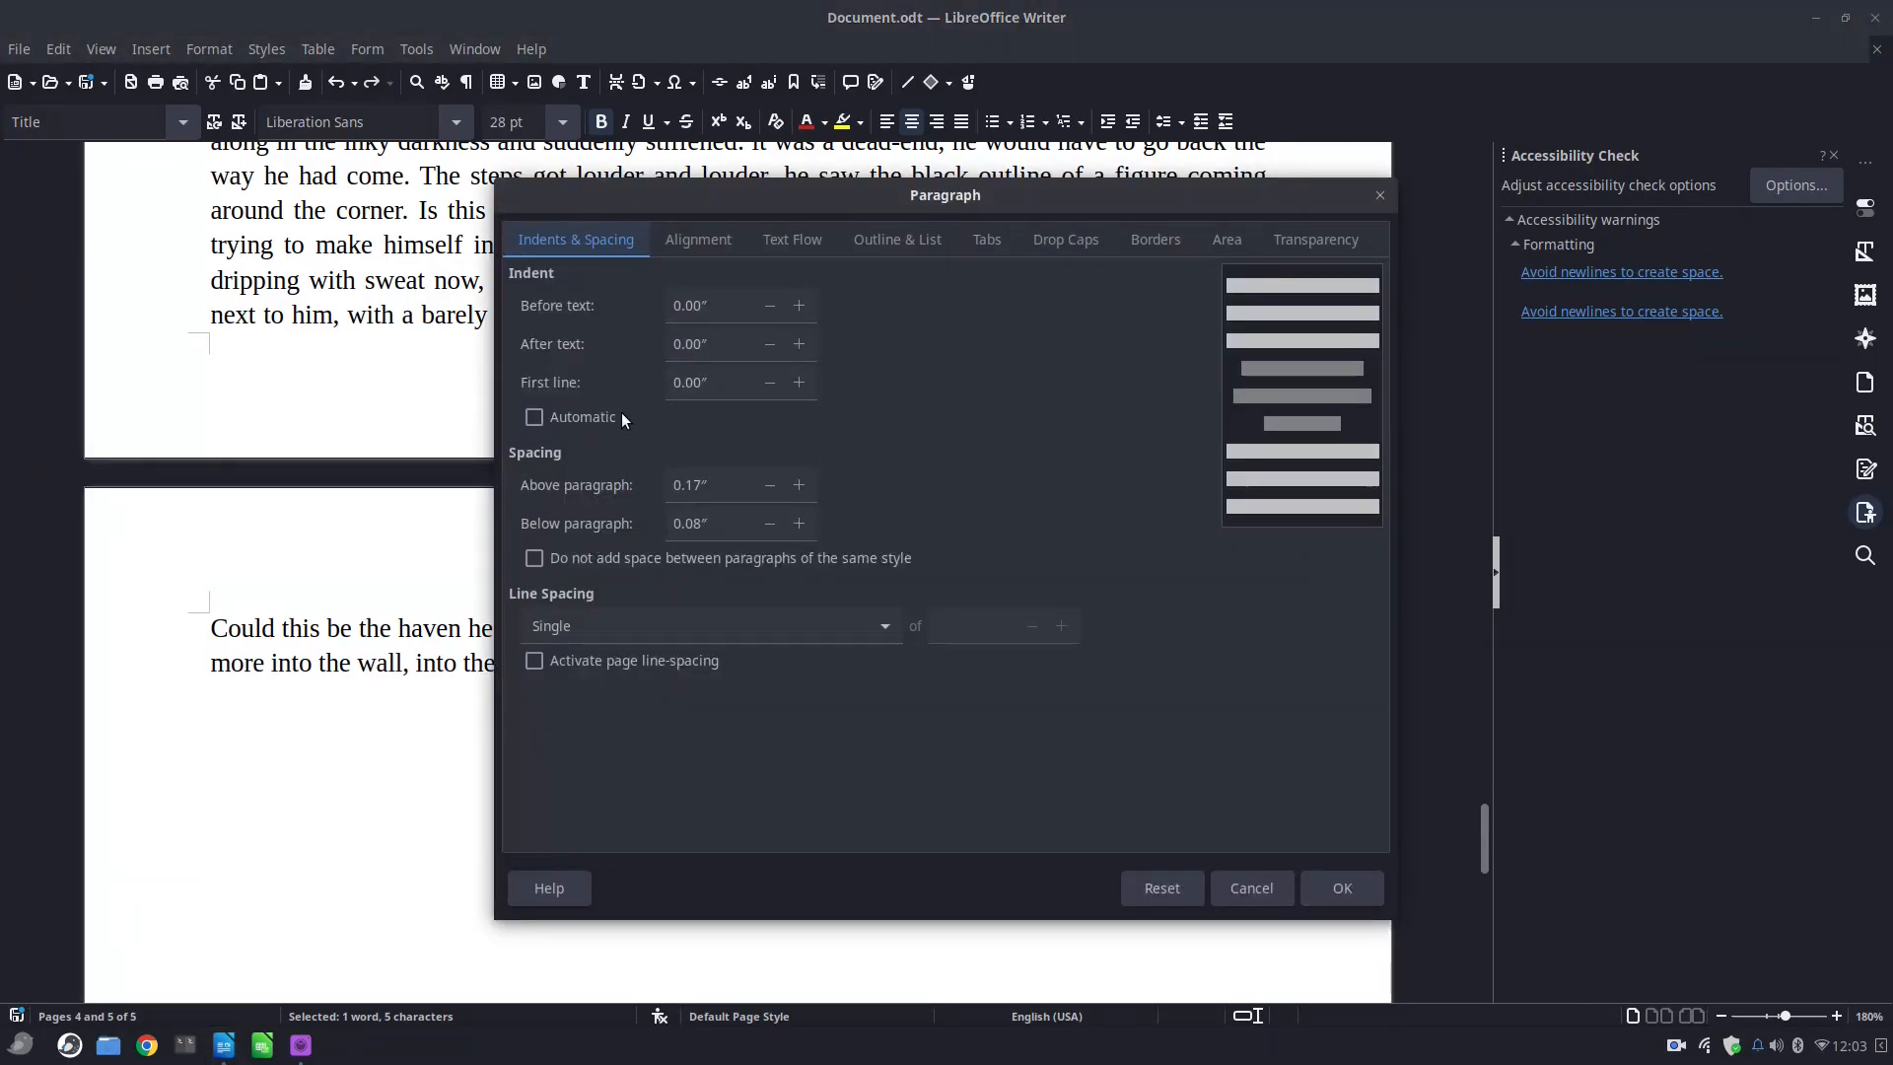
pyautogui.click(599, 486)
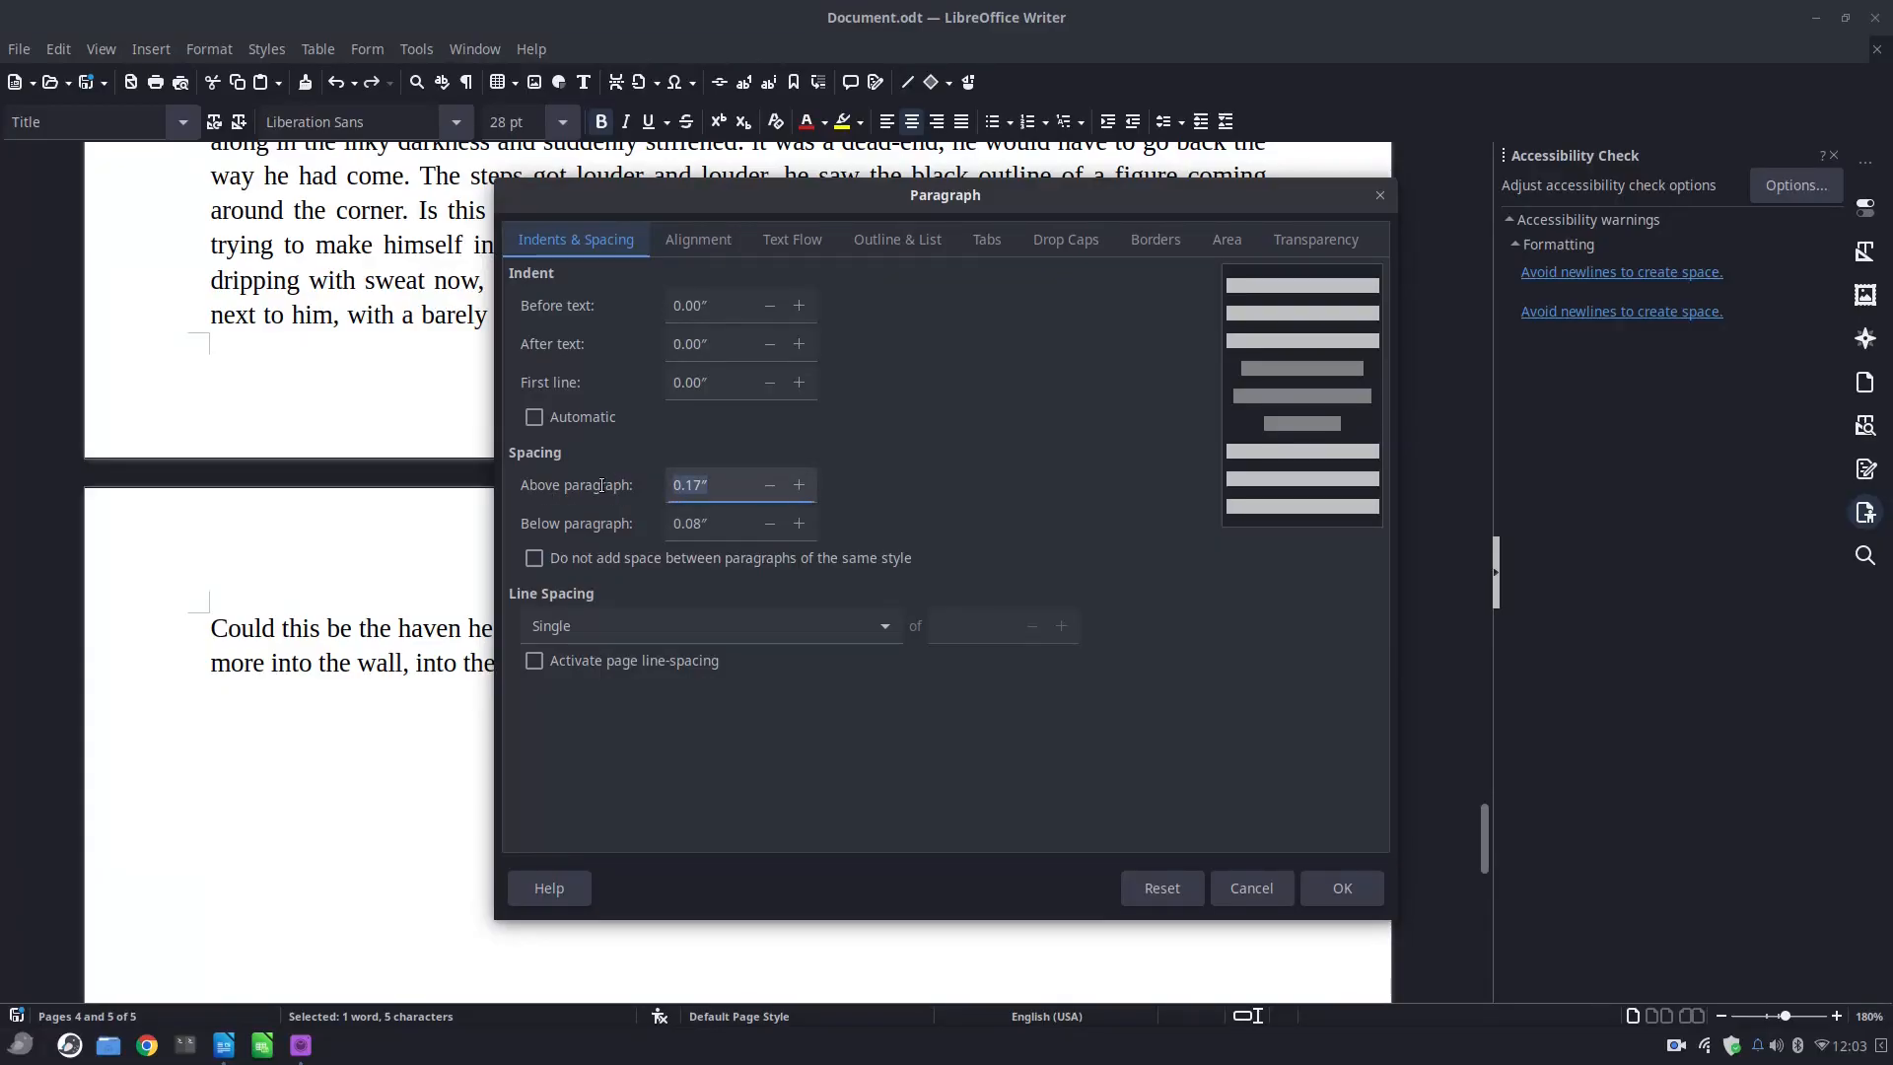
pyautogui.write('2')
pyautogui.click(1336, 885)
pyautogui.click(940, 762)
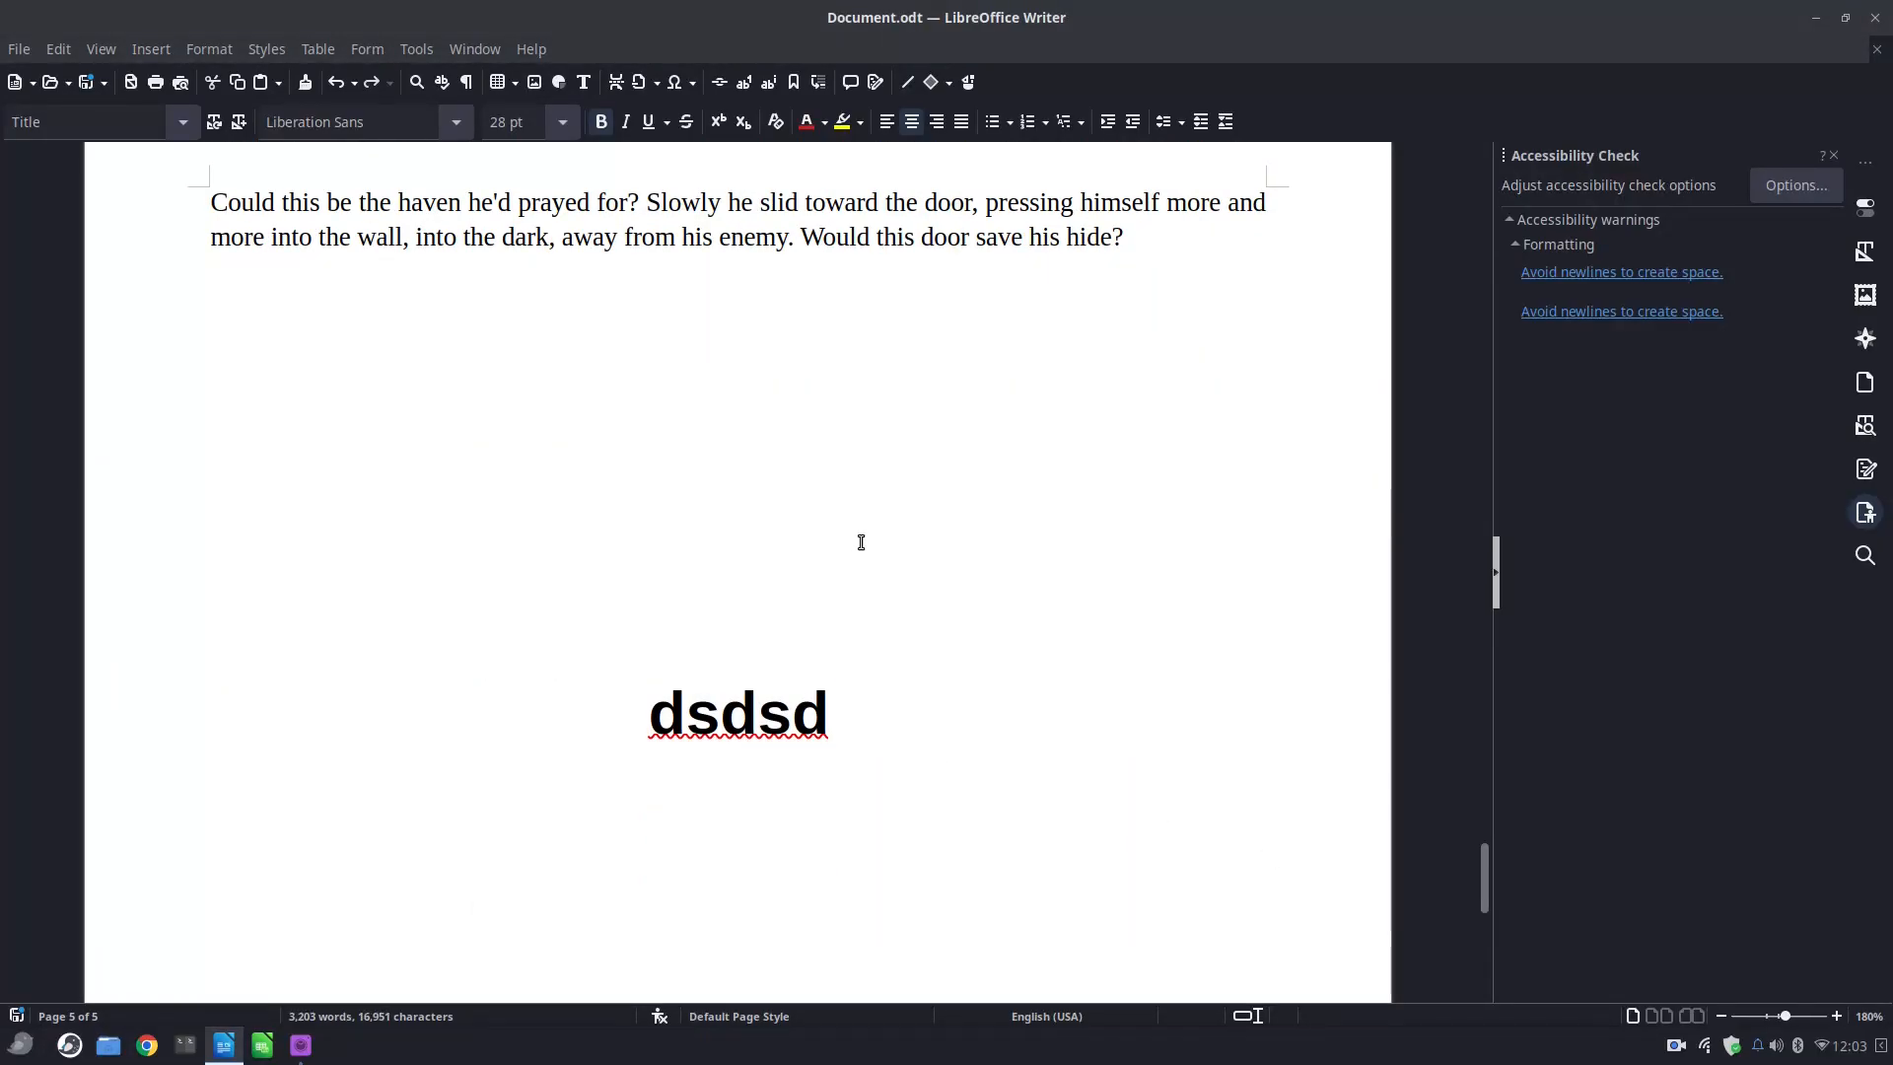
# Delete the empty paragraphs between the closing text on page 5 and the "dsdsd" title.
pyautogui.click(690, 298)
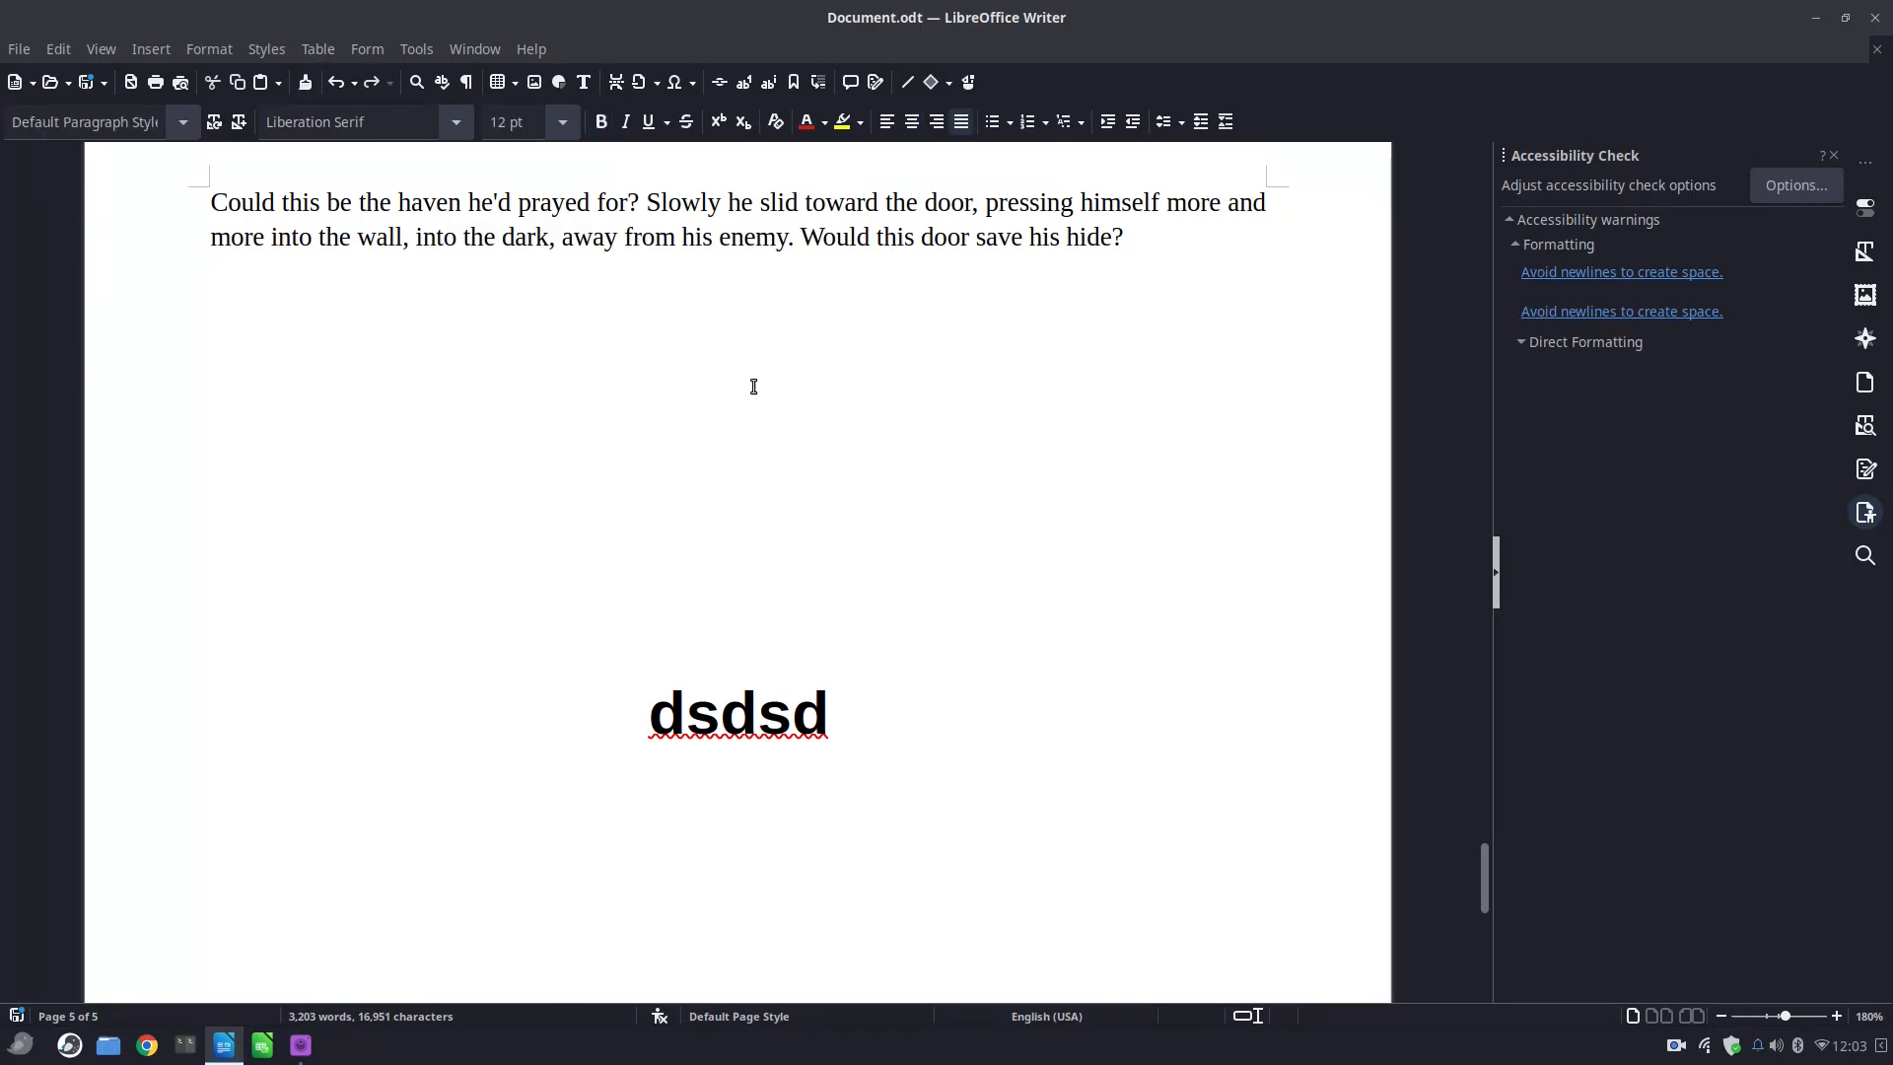
pyautogui.hotkey('shift', 'Down')
pyautogui.hotkey('shift', 'Down')
pyautogui.hotkey('shift', 'Down')
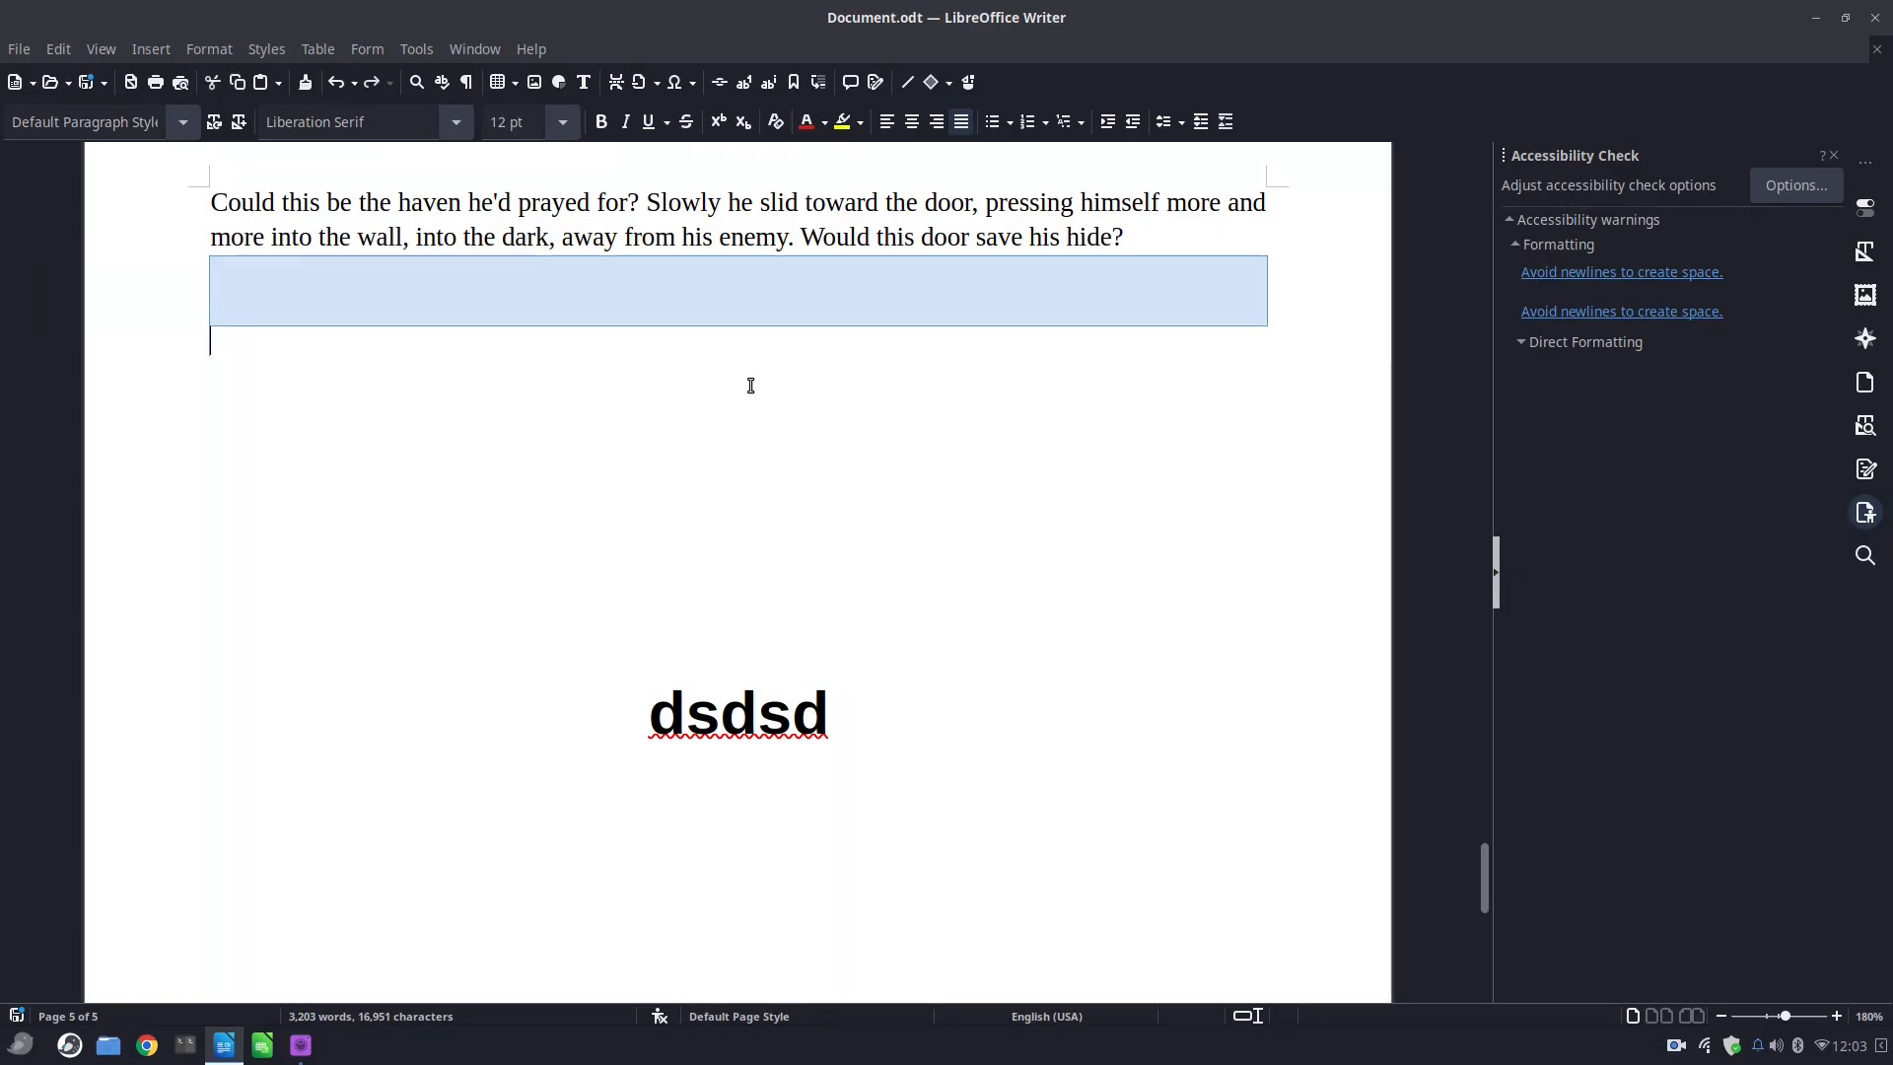
pyautogui.press('Delete')
pyautogui.press('Delete')
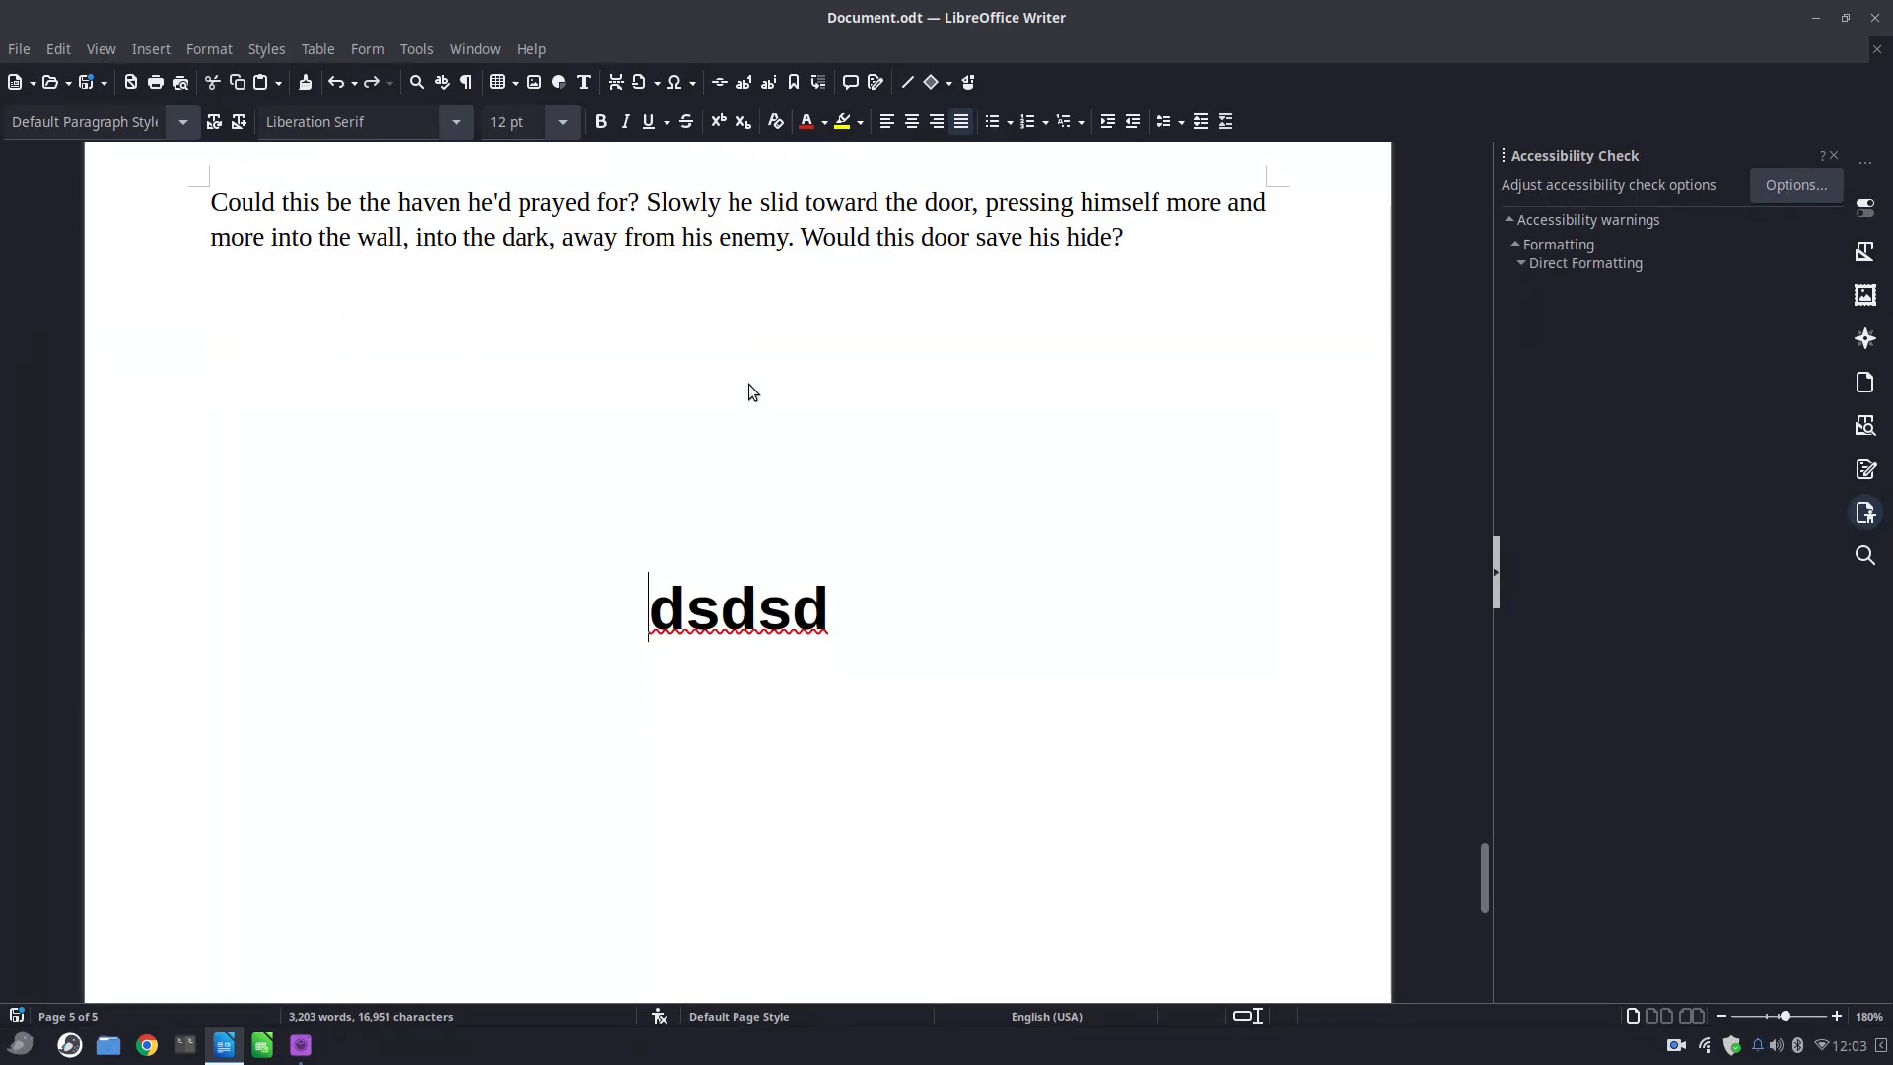
pyautogui.press('Right')
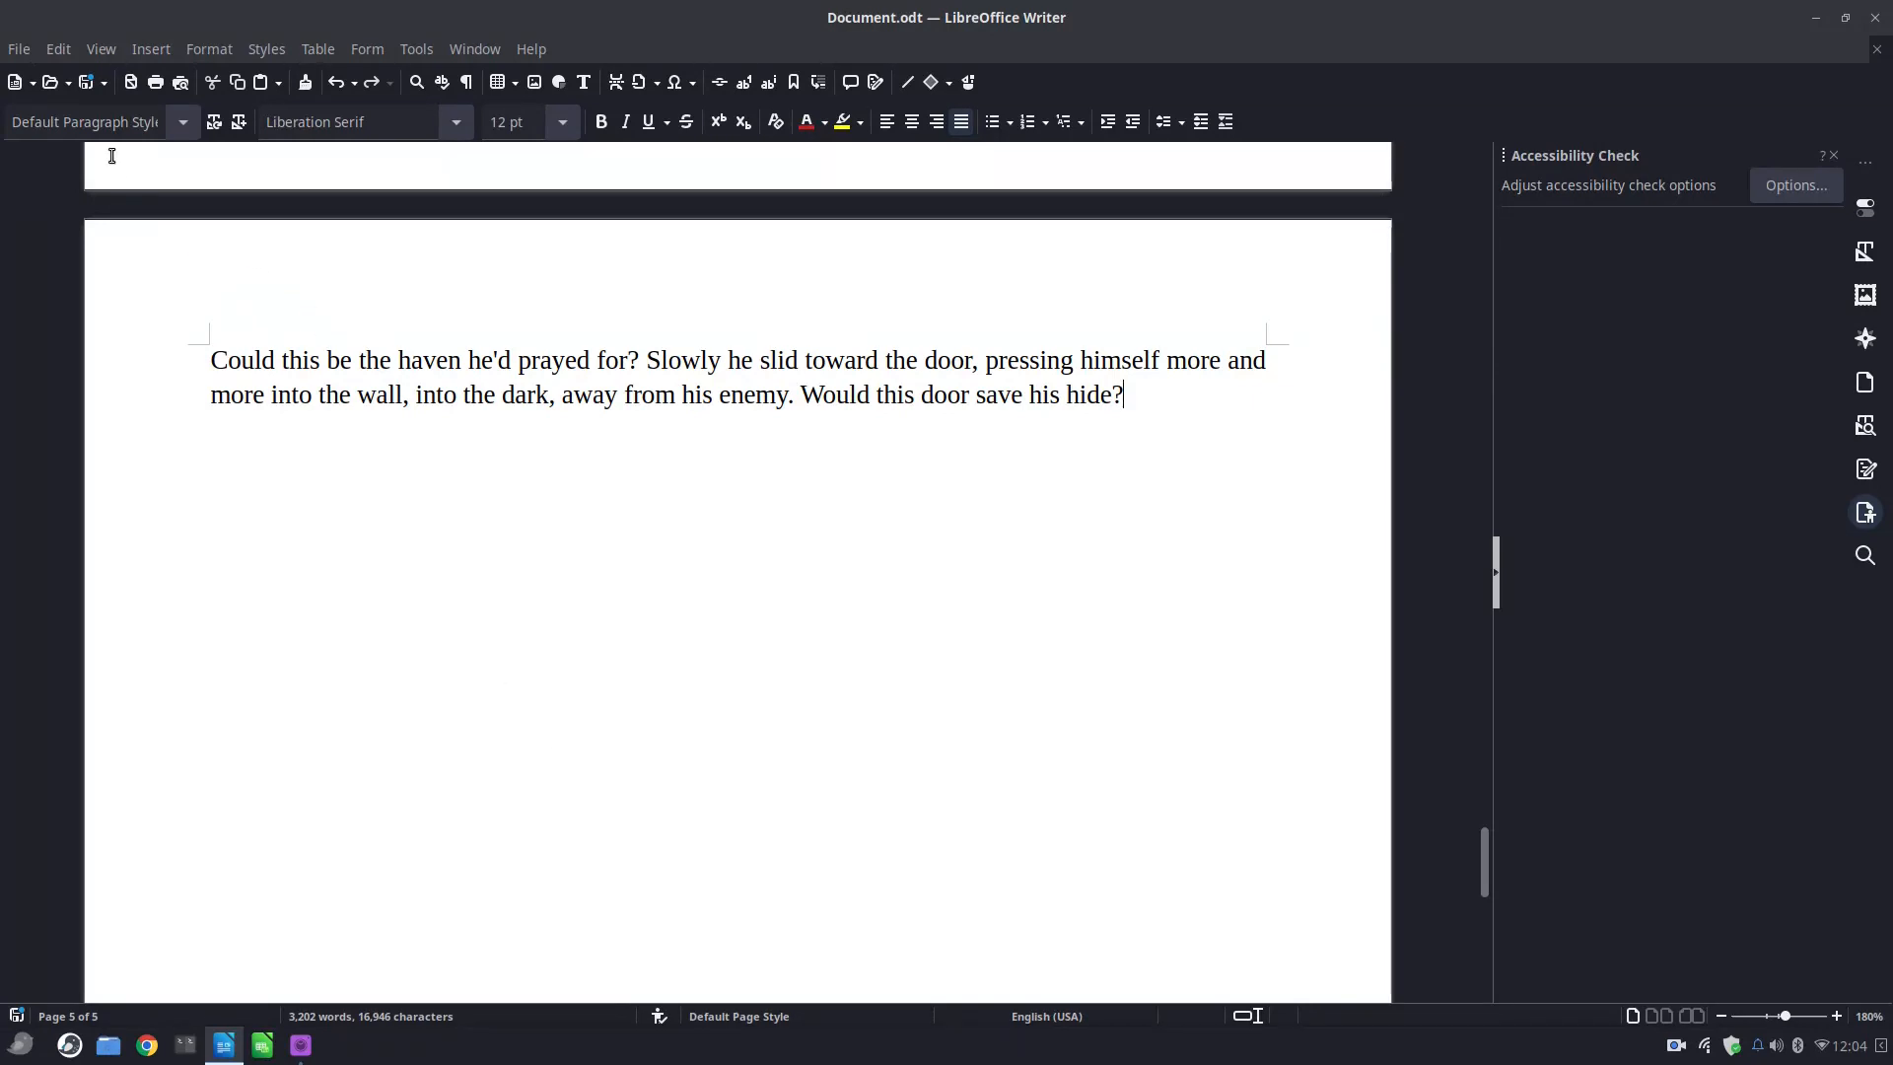
# Save the document and return to the title at its very beginning, with the whole first page in view.
pyautogui.click(83, 86)
pyautogui.moveTo(655, 1016)
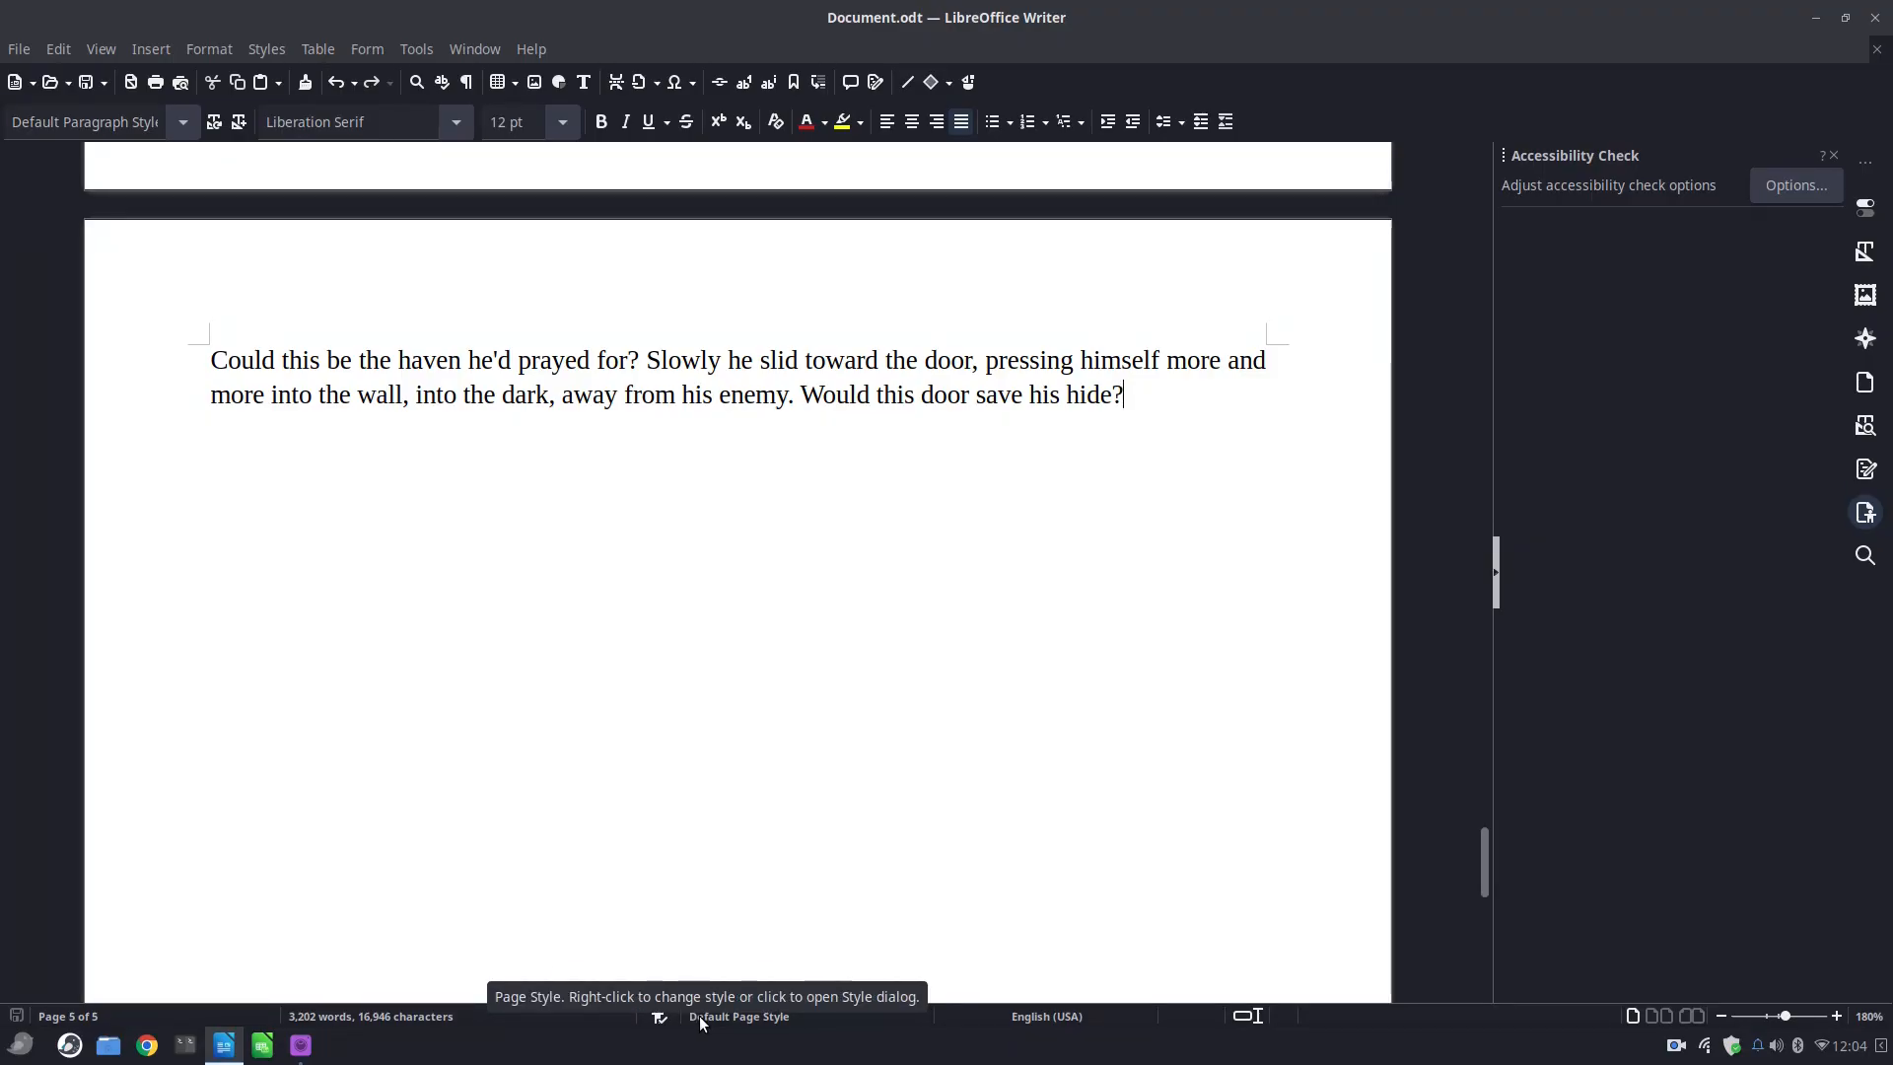
pyautogui.hotkey('ctrl', 'Home')
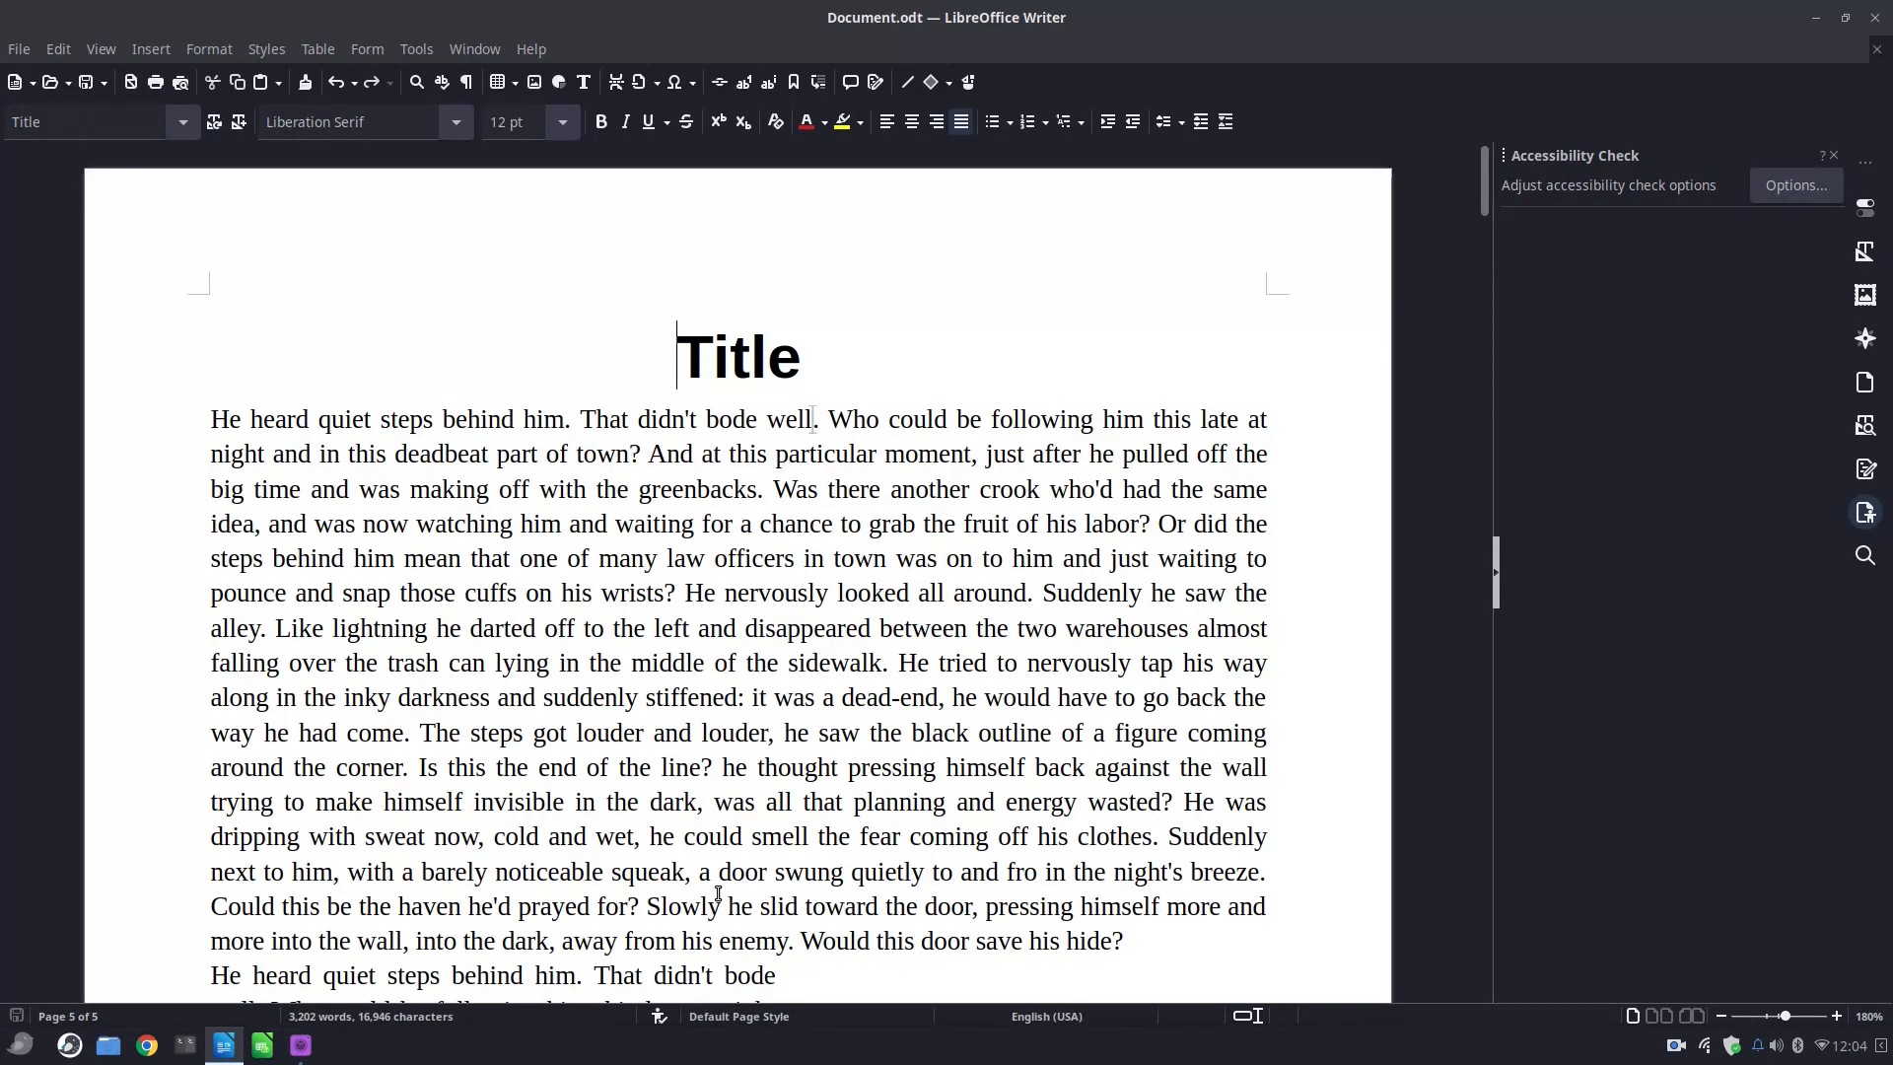
pyautogui.scroll(-3, 809, 587)
pyautogui.scroll(-3, 809, 588)
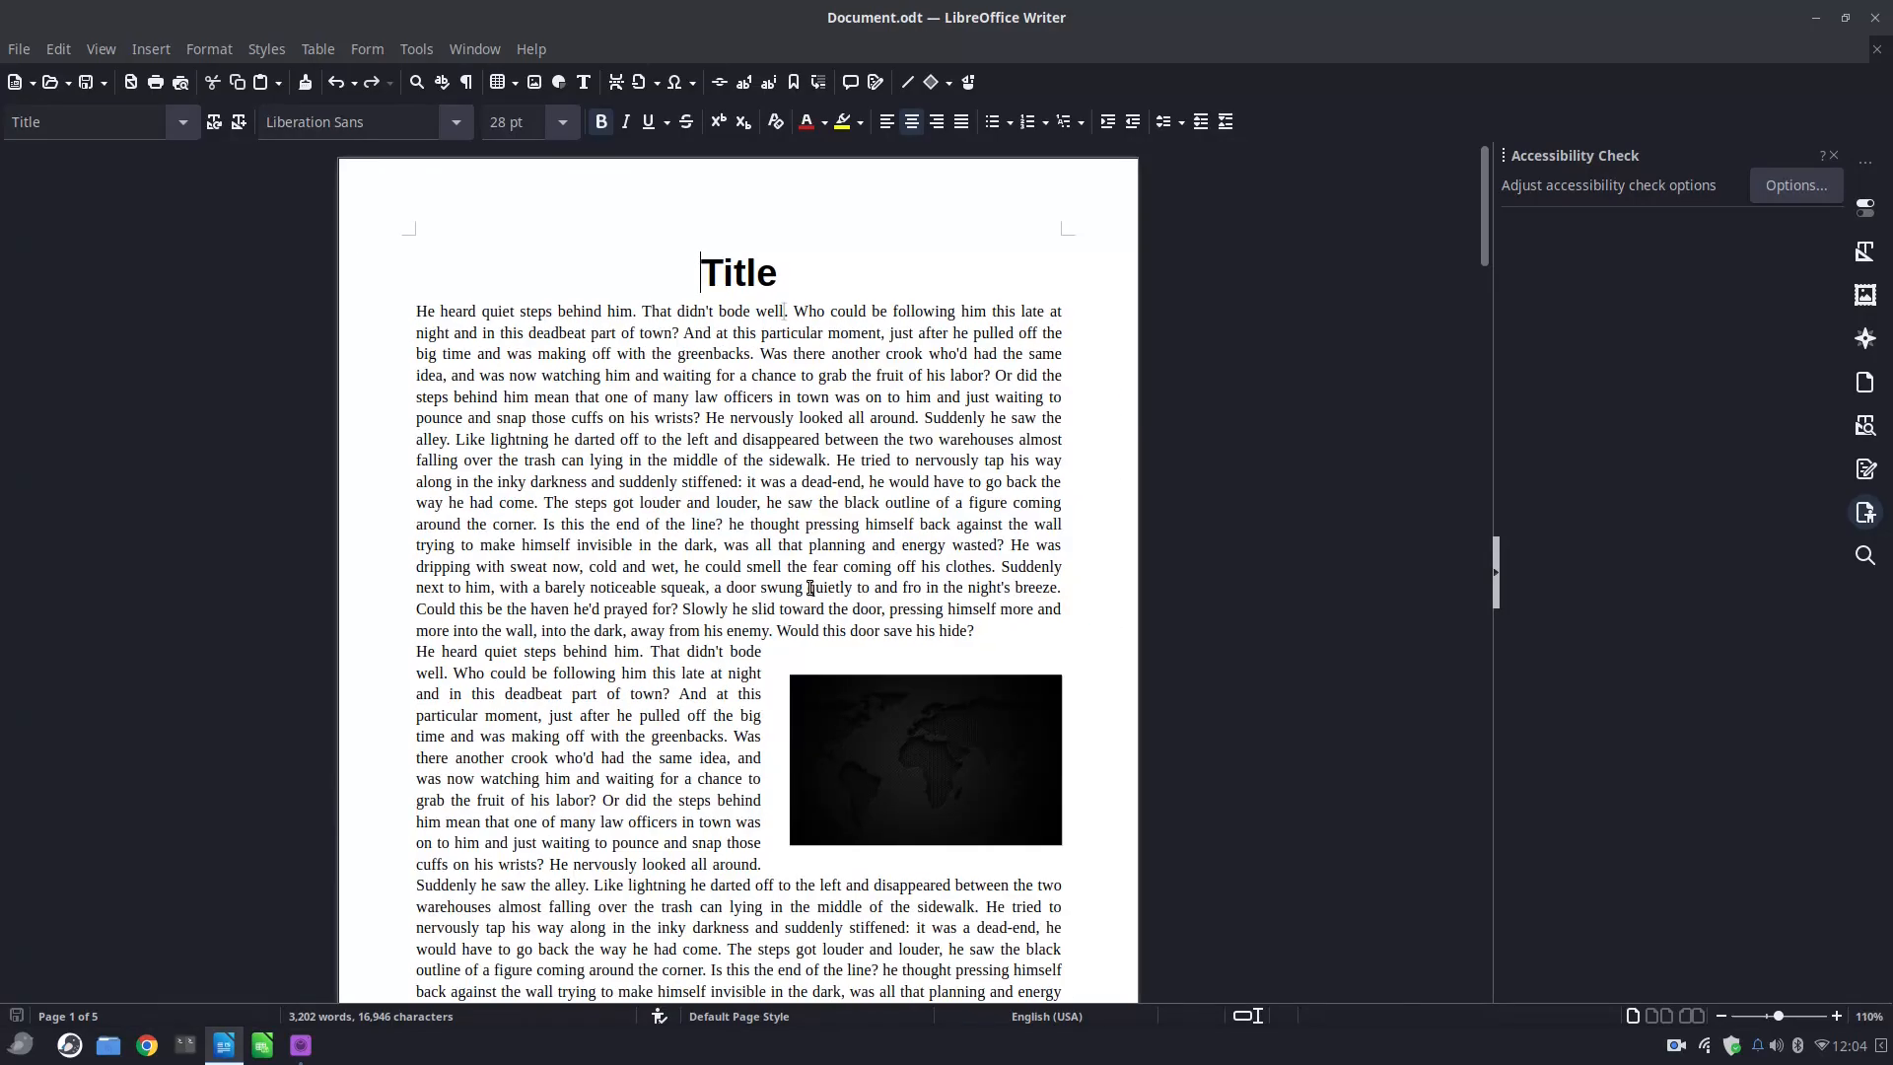
# Put the cursor in the body text of page 1 and display the list of available page styles.
pyautogui.click(707, 493)
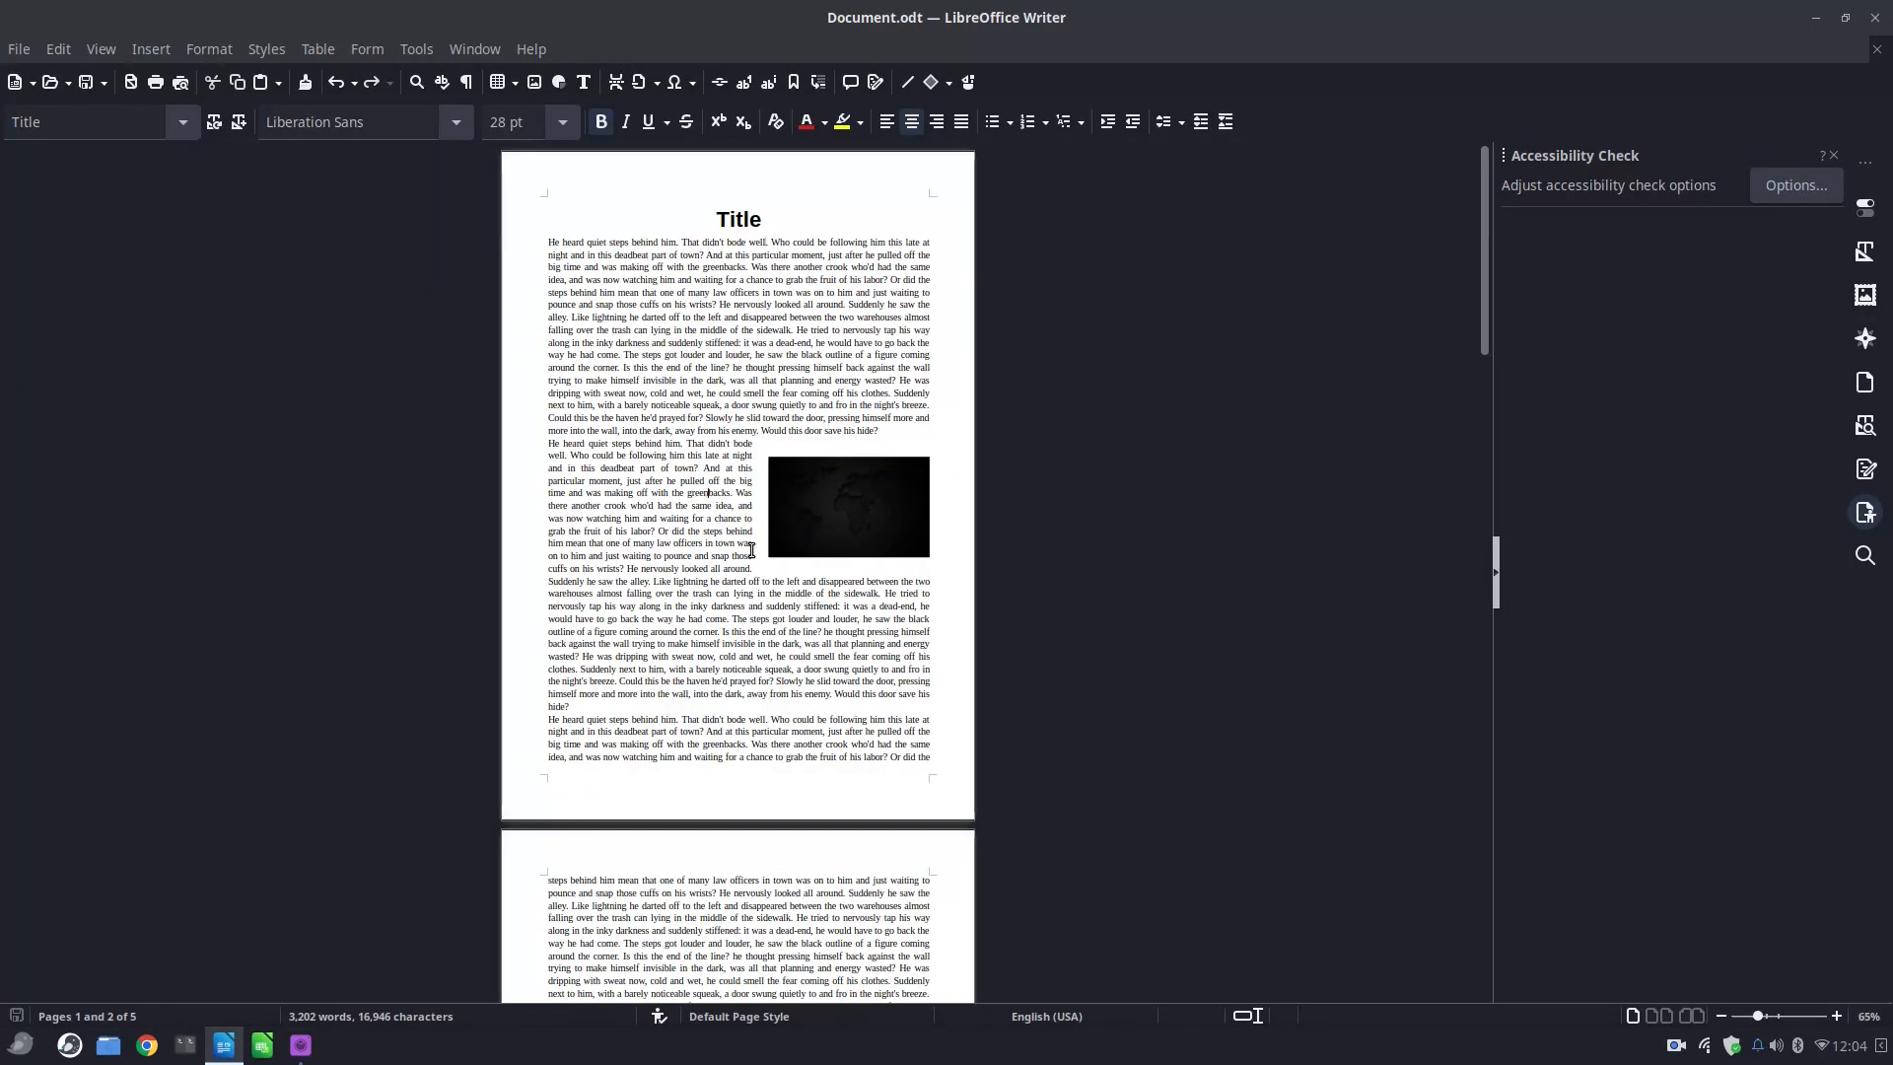
pyautogui.click(831, 655)
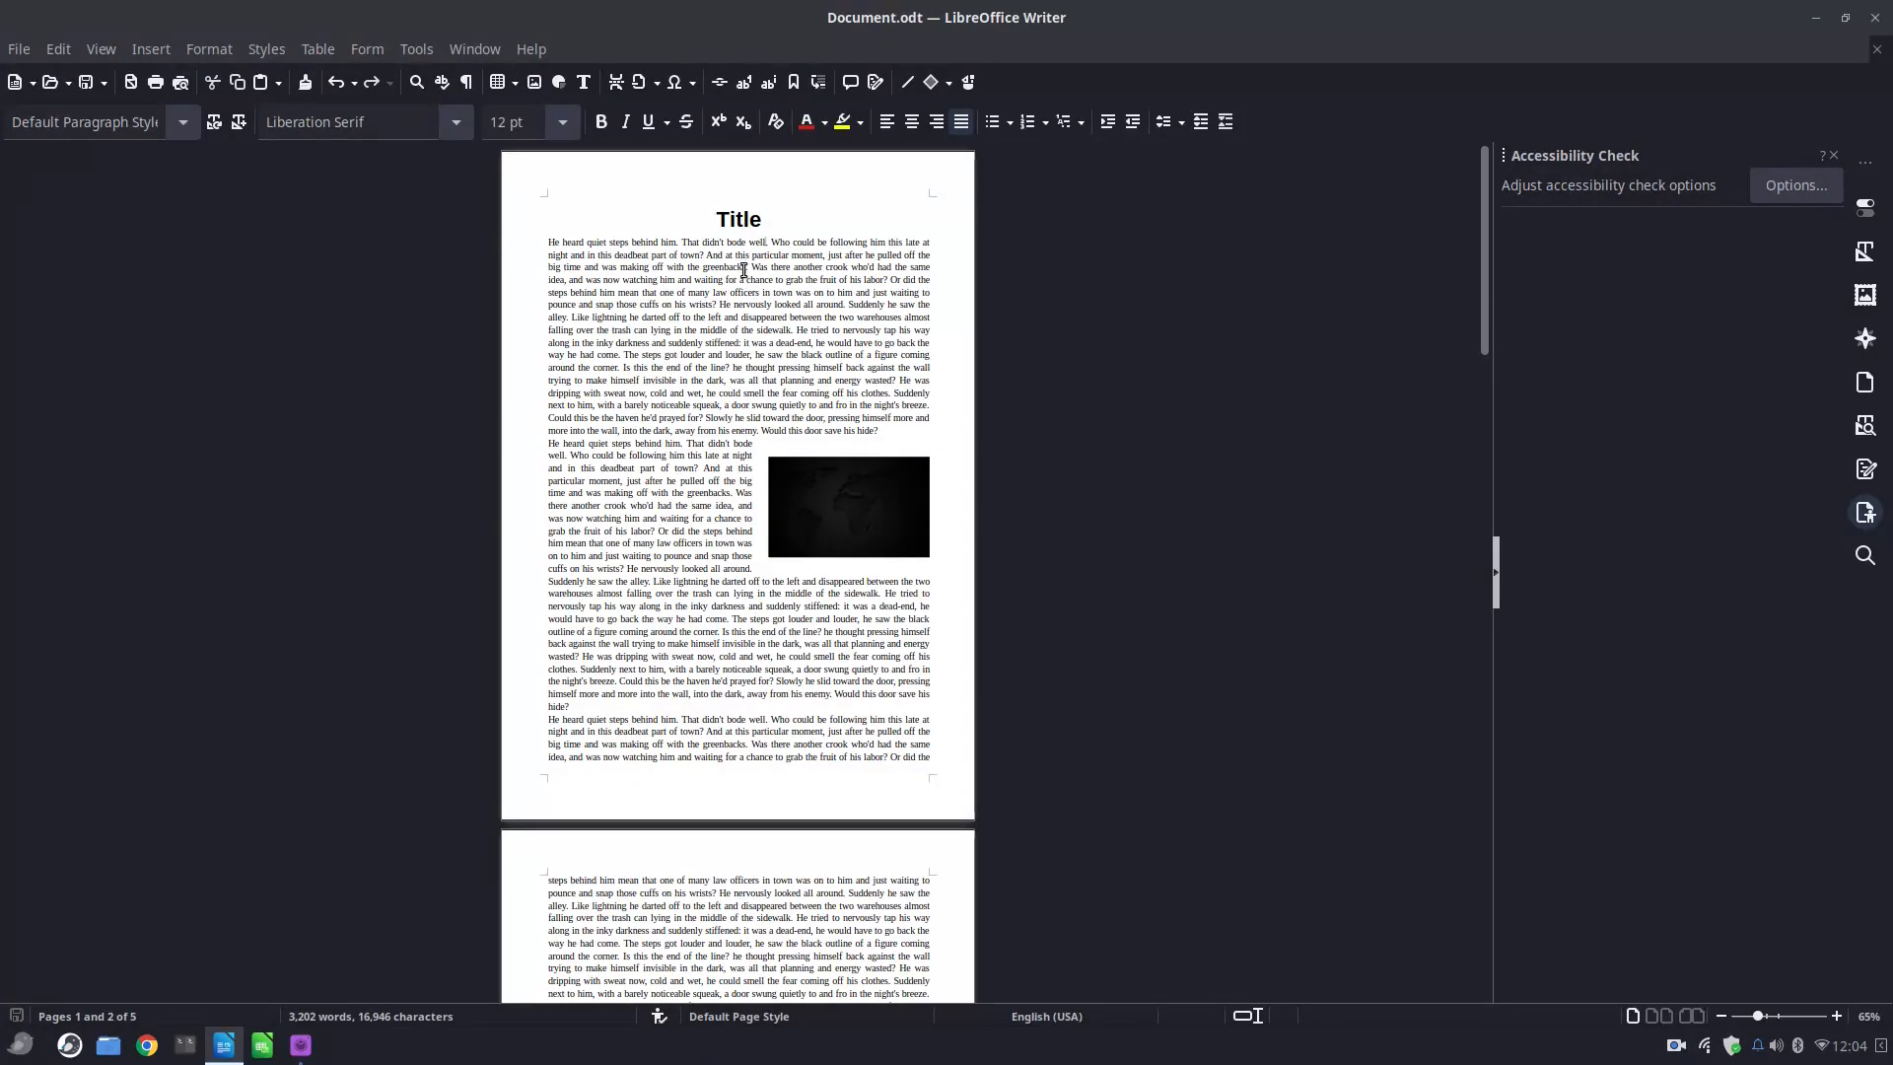
pyautogui.click(1865, 254)
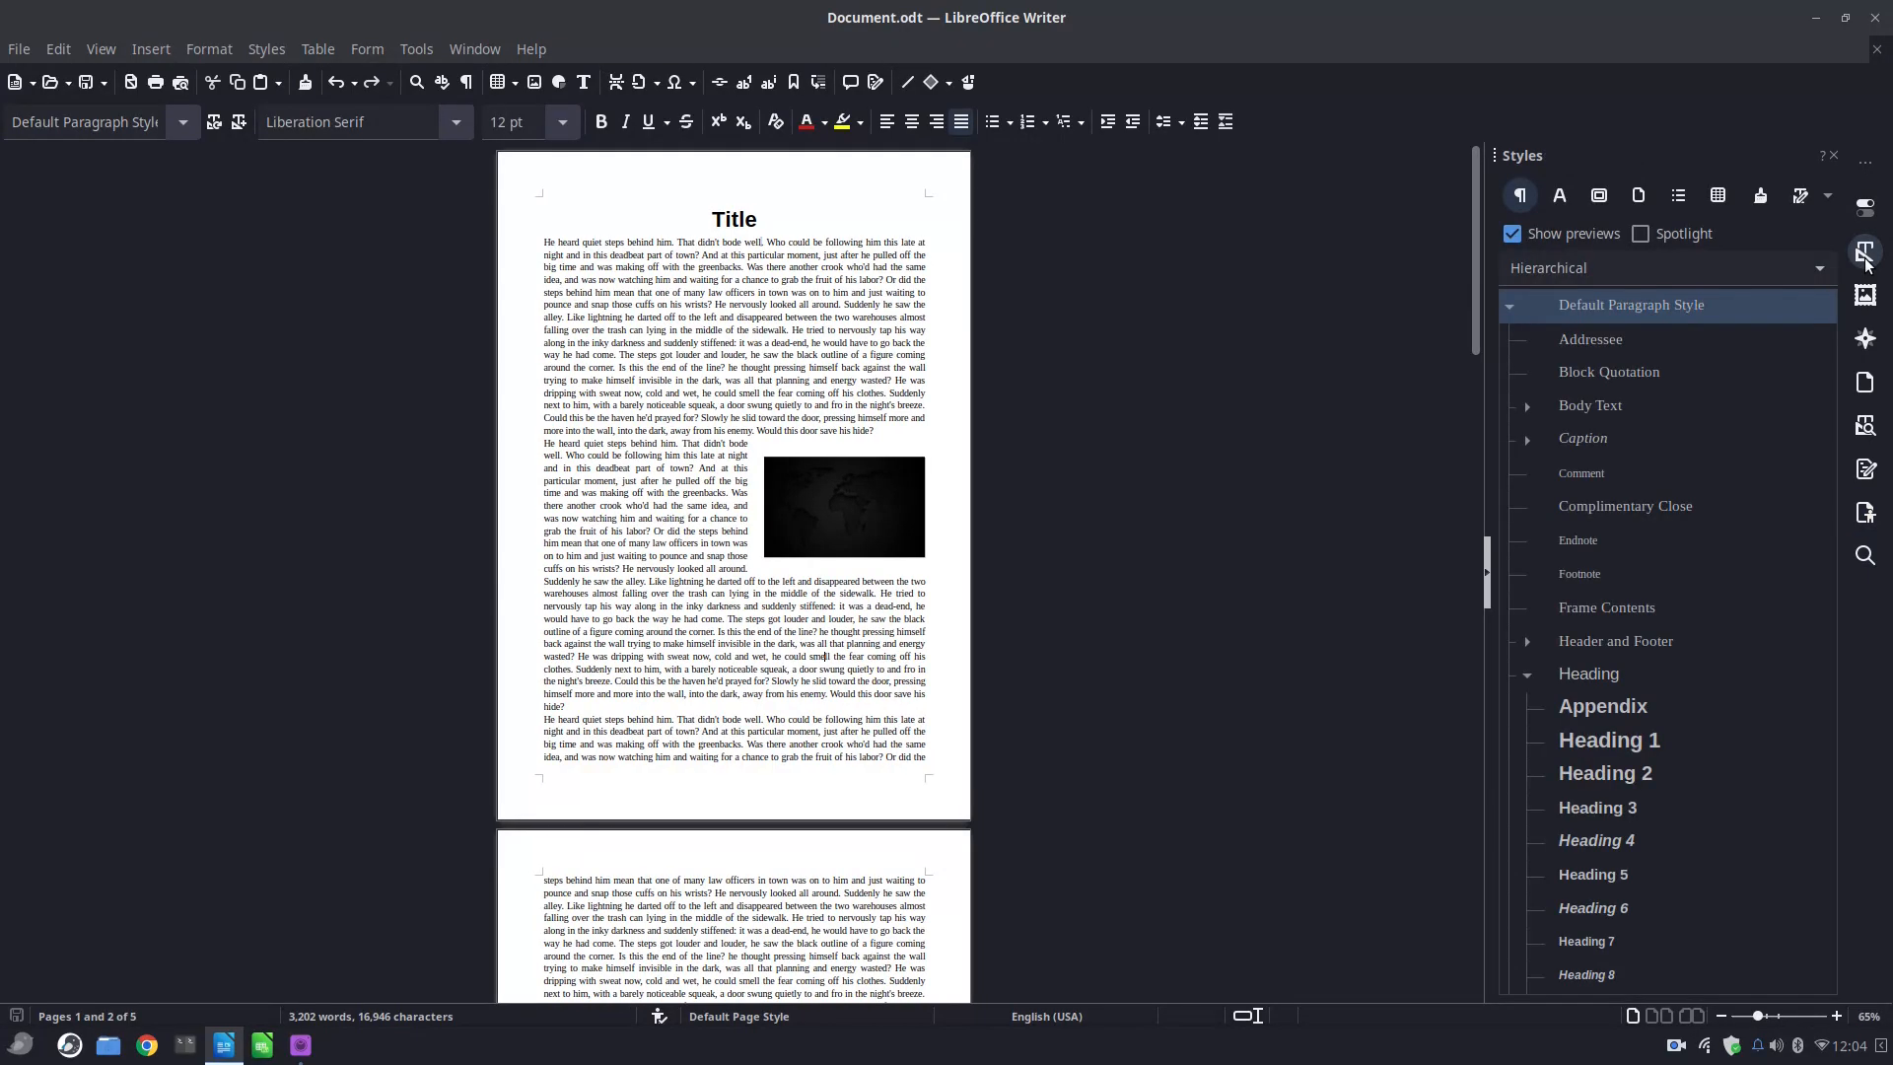
pyautogui.click(1641, 203)
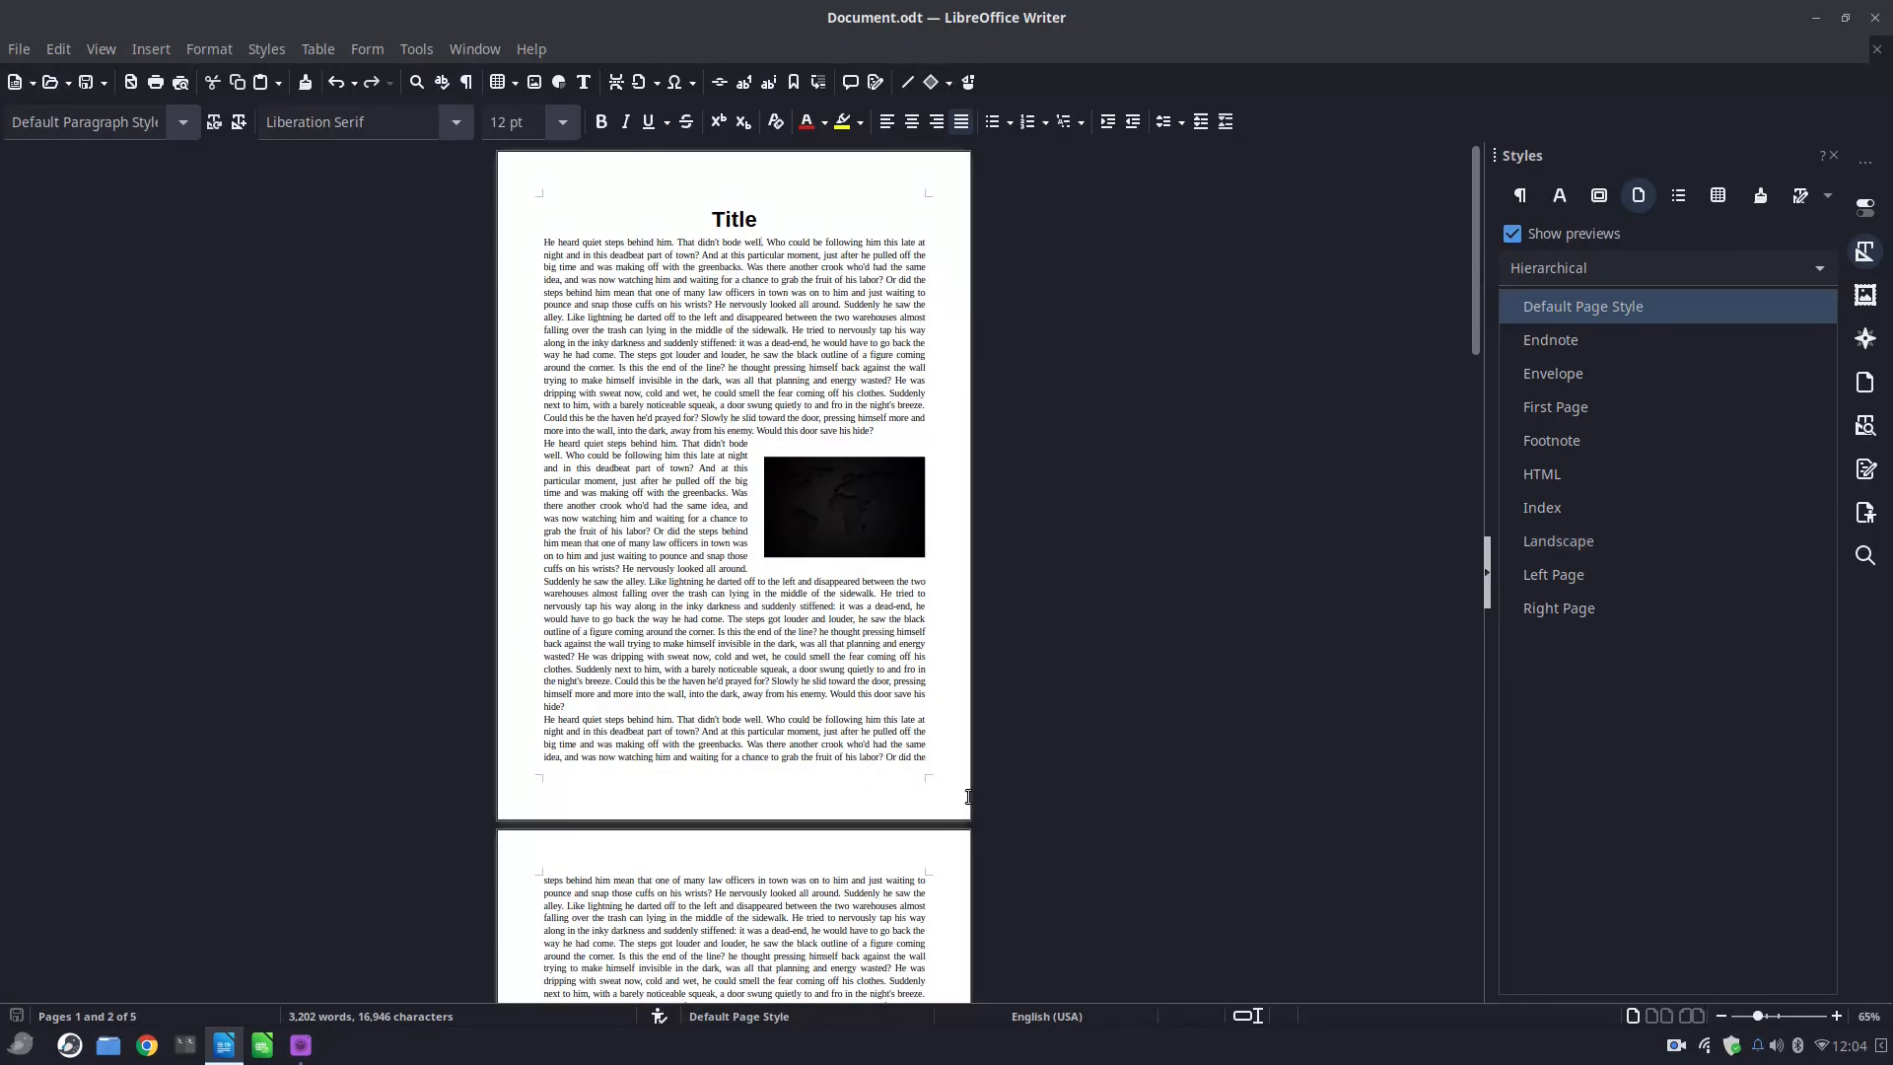
# Insert a manual page break with the Landscape page style after "grab the fruit of his labor?" near the end of page 1.
pyautogui.click(928, 761)
pyautogui.click(161, 49)
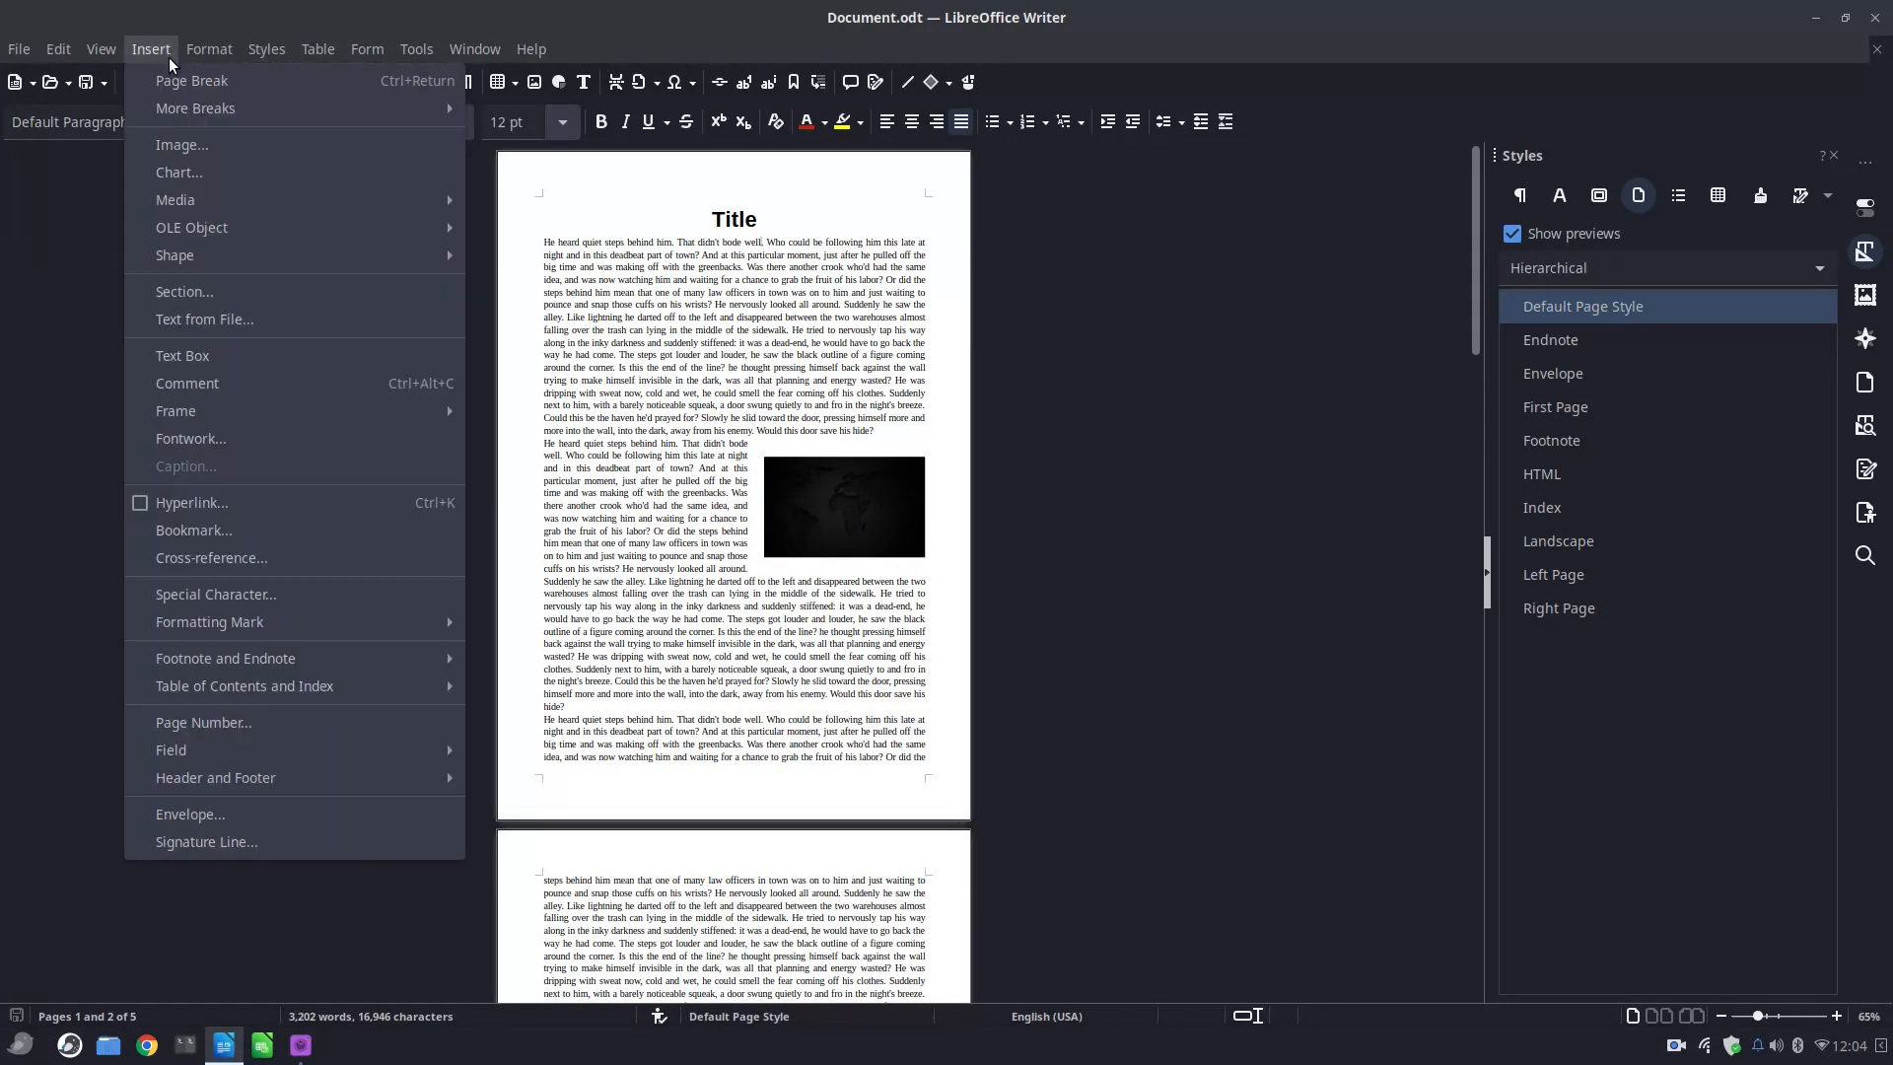
pyautogui.moveTo(308, 115)
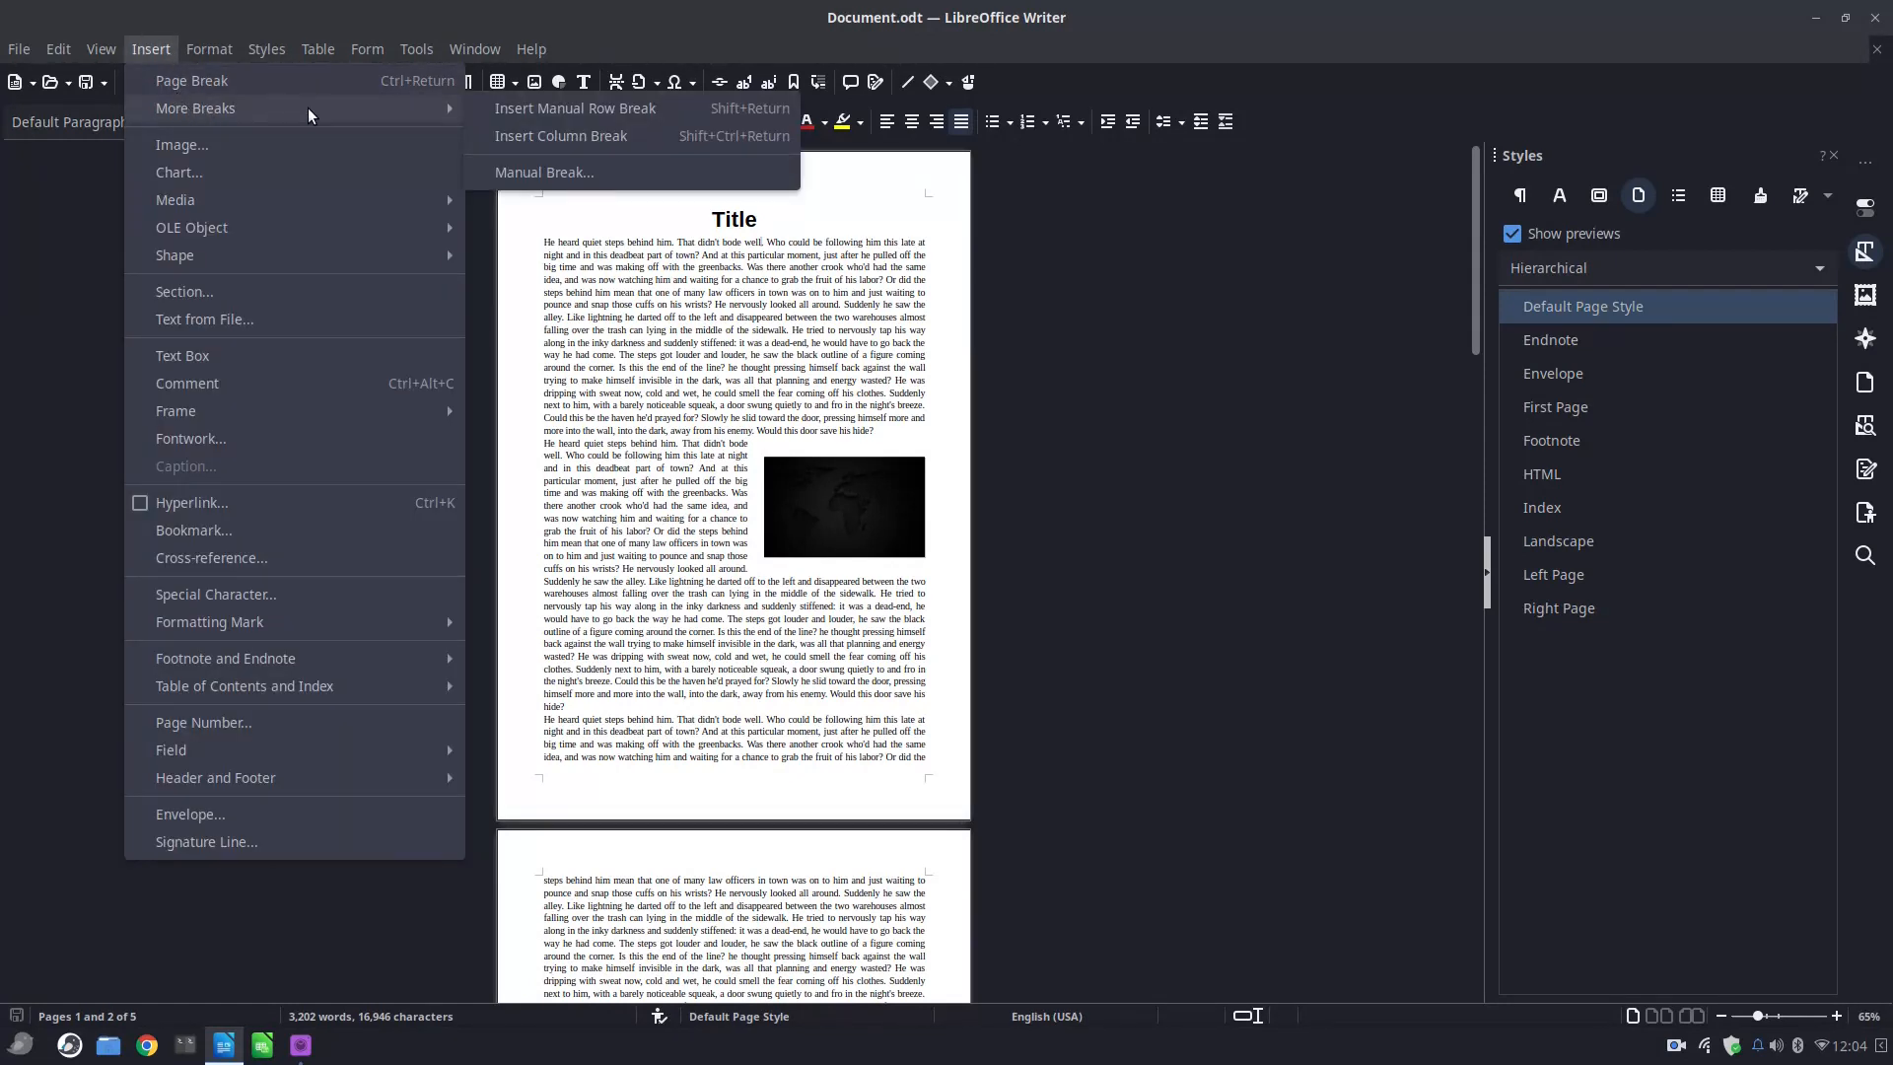
pyautogui.click(503, 170)
pyautogui.click(896, 613)
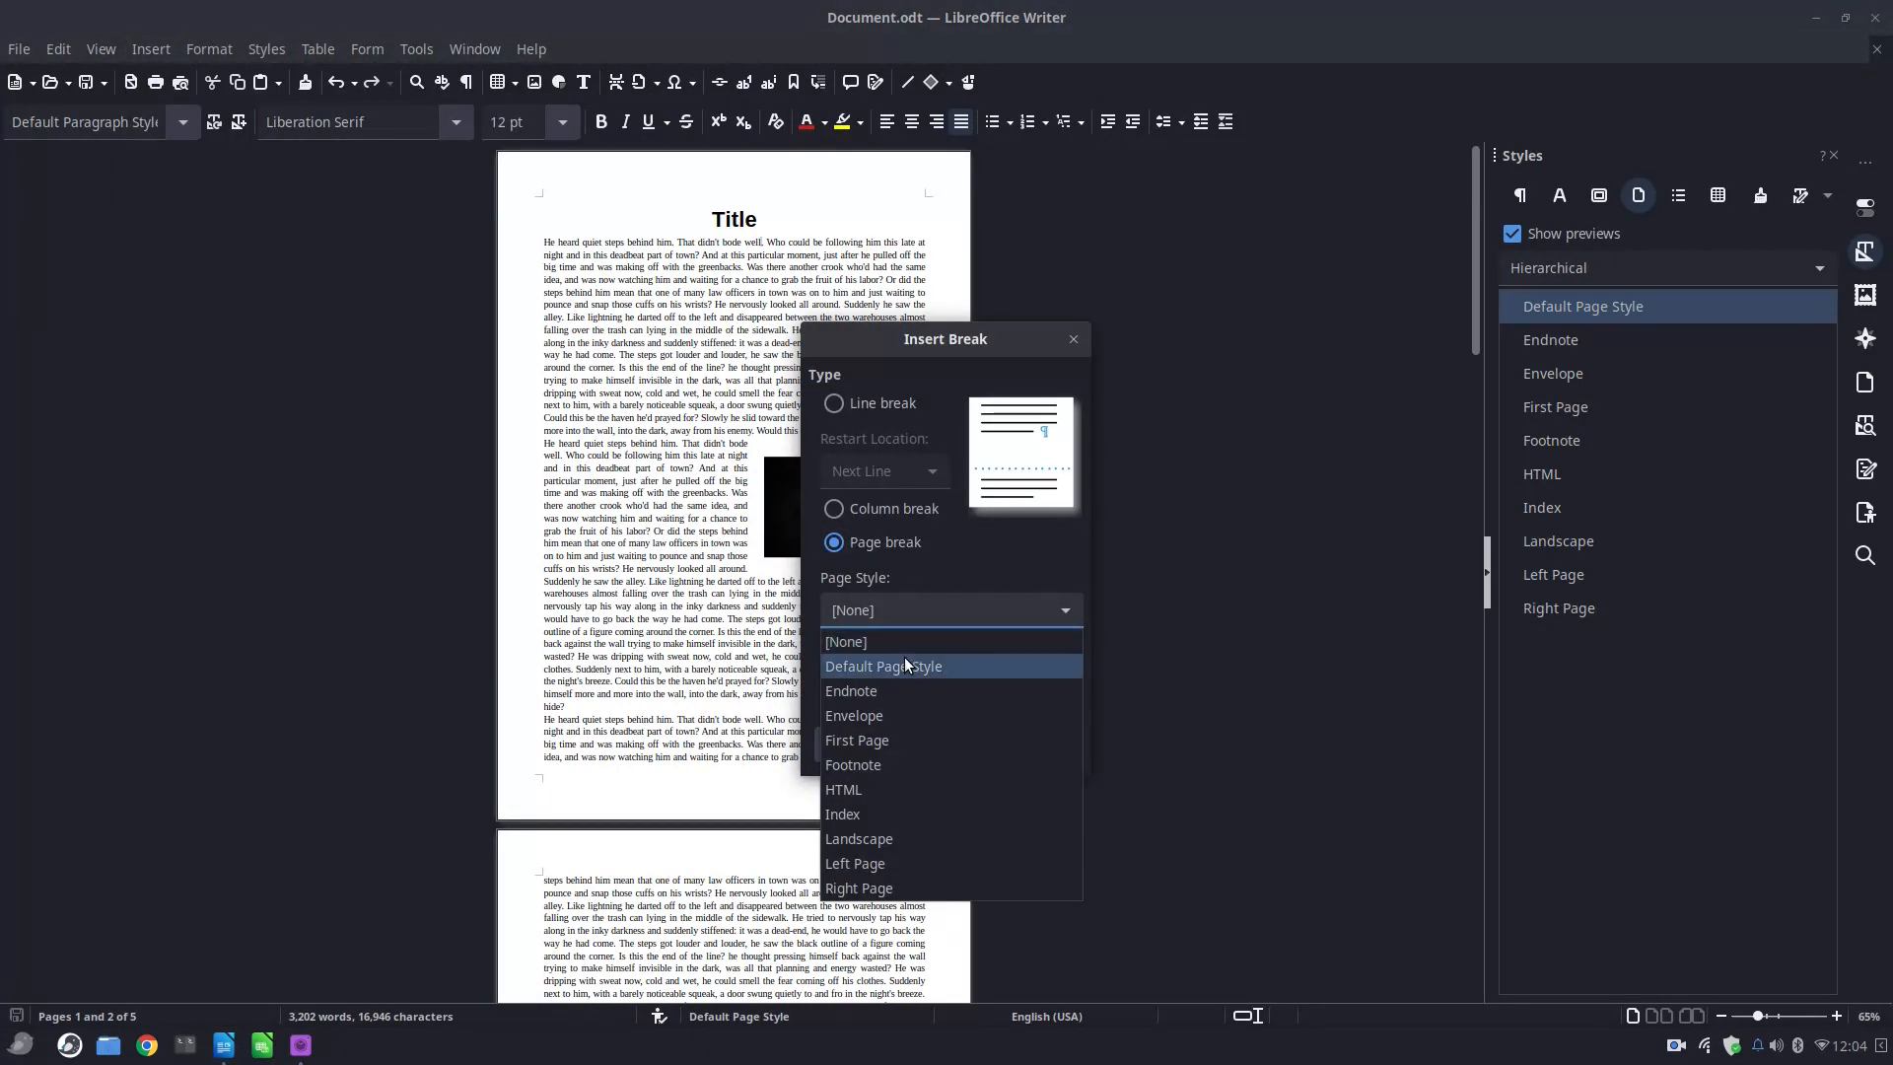
pyautogui.click(896, 836)
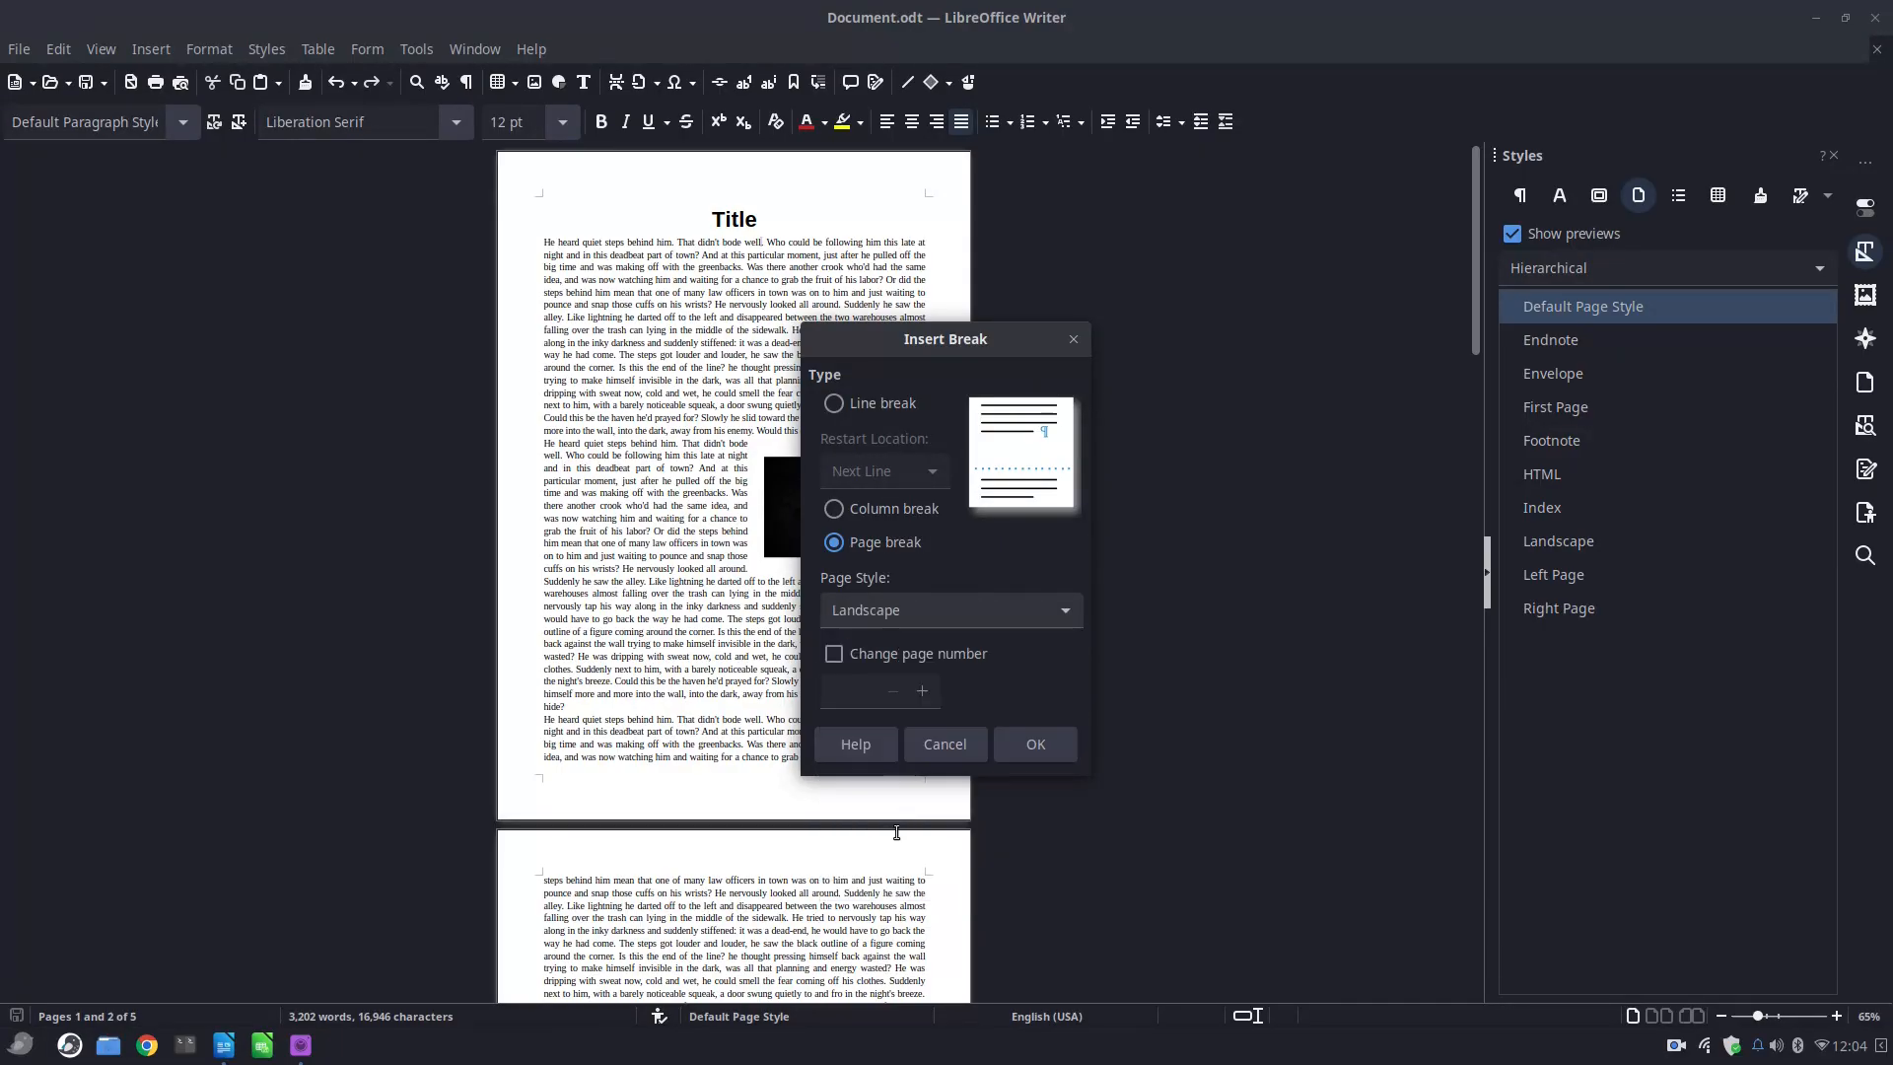
pyautogui.click(1047, 743)
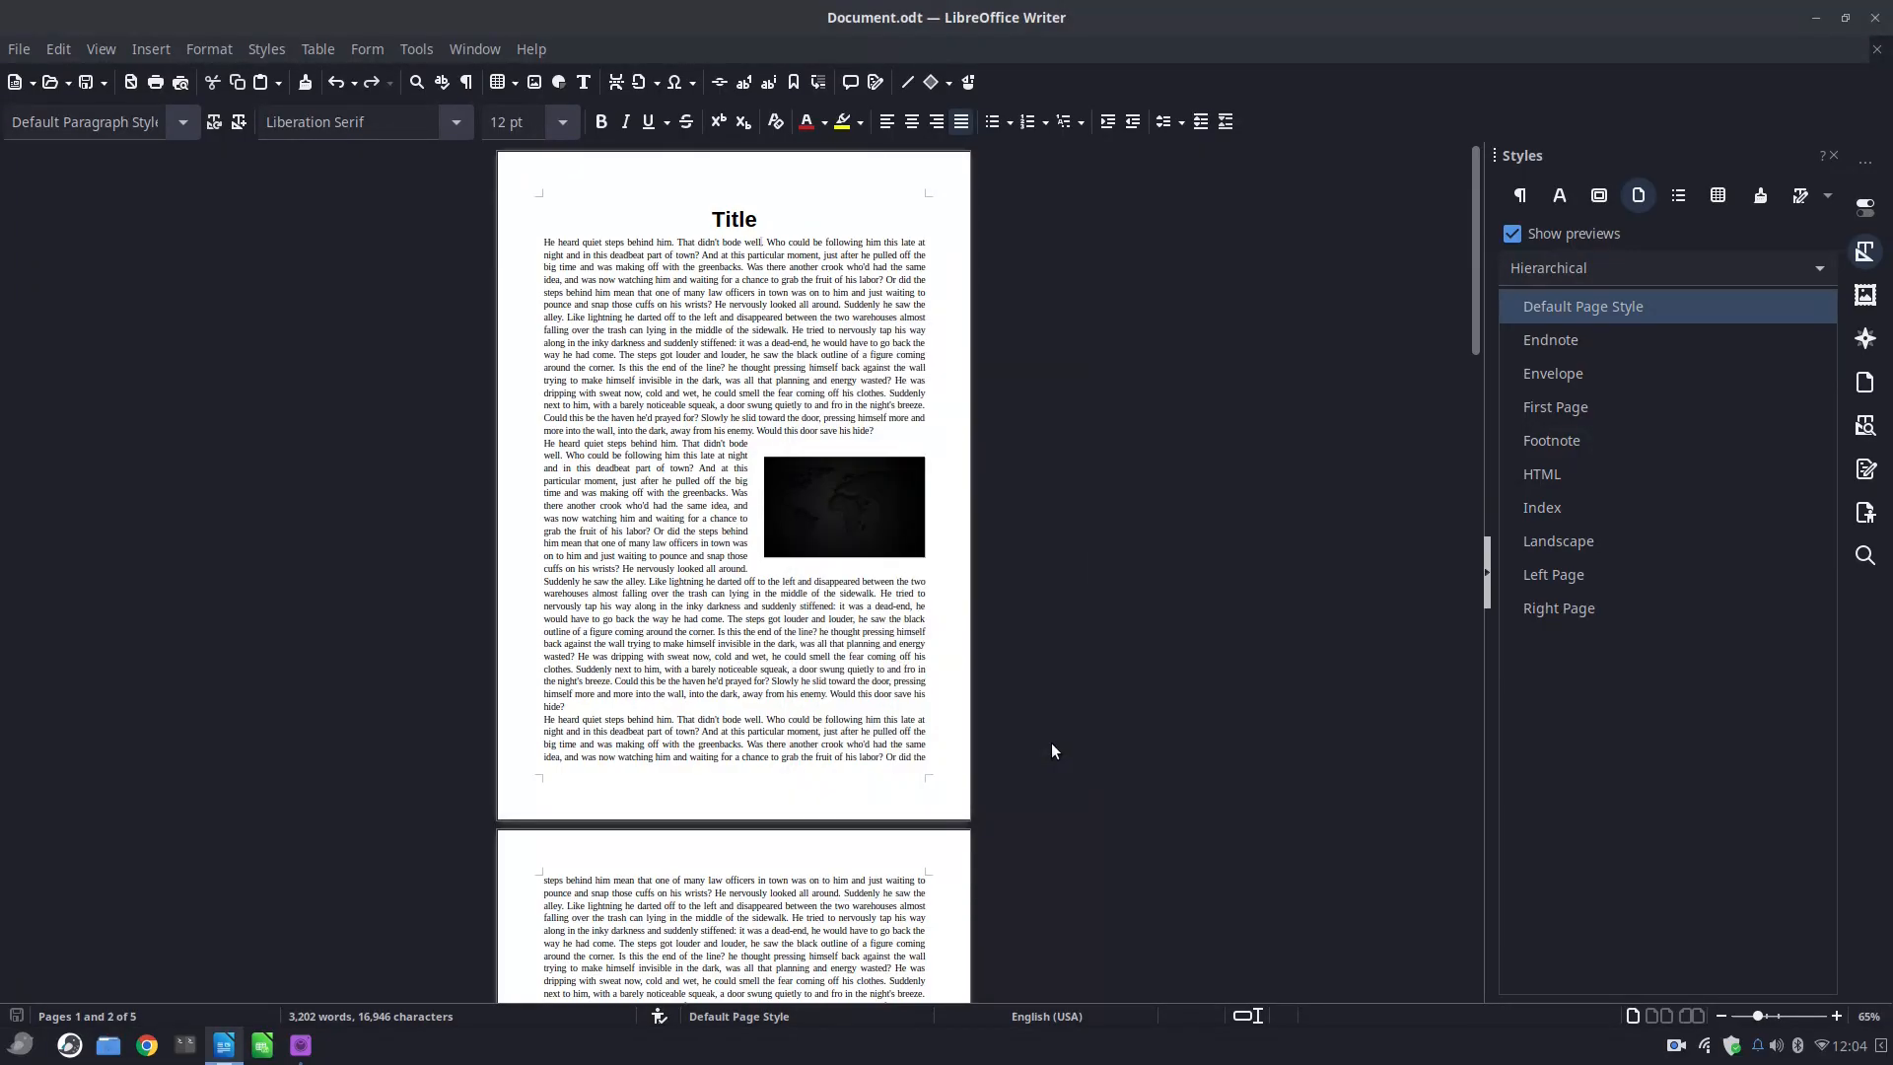
# Compare the page style shown for the text on page 1 with that of the landscape page 2.
pyautogui.scroll(-5, 858, 637)
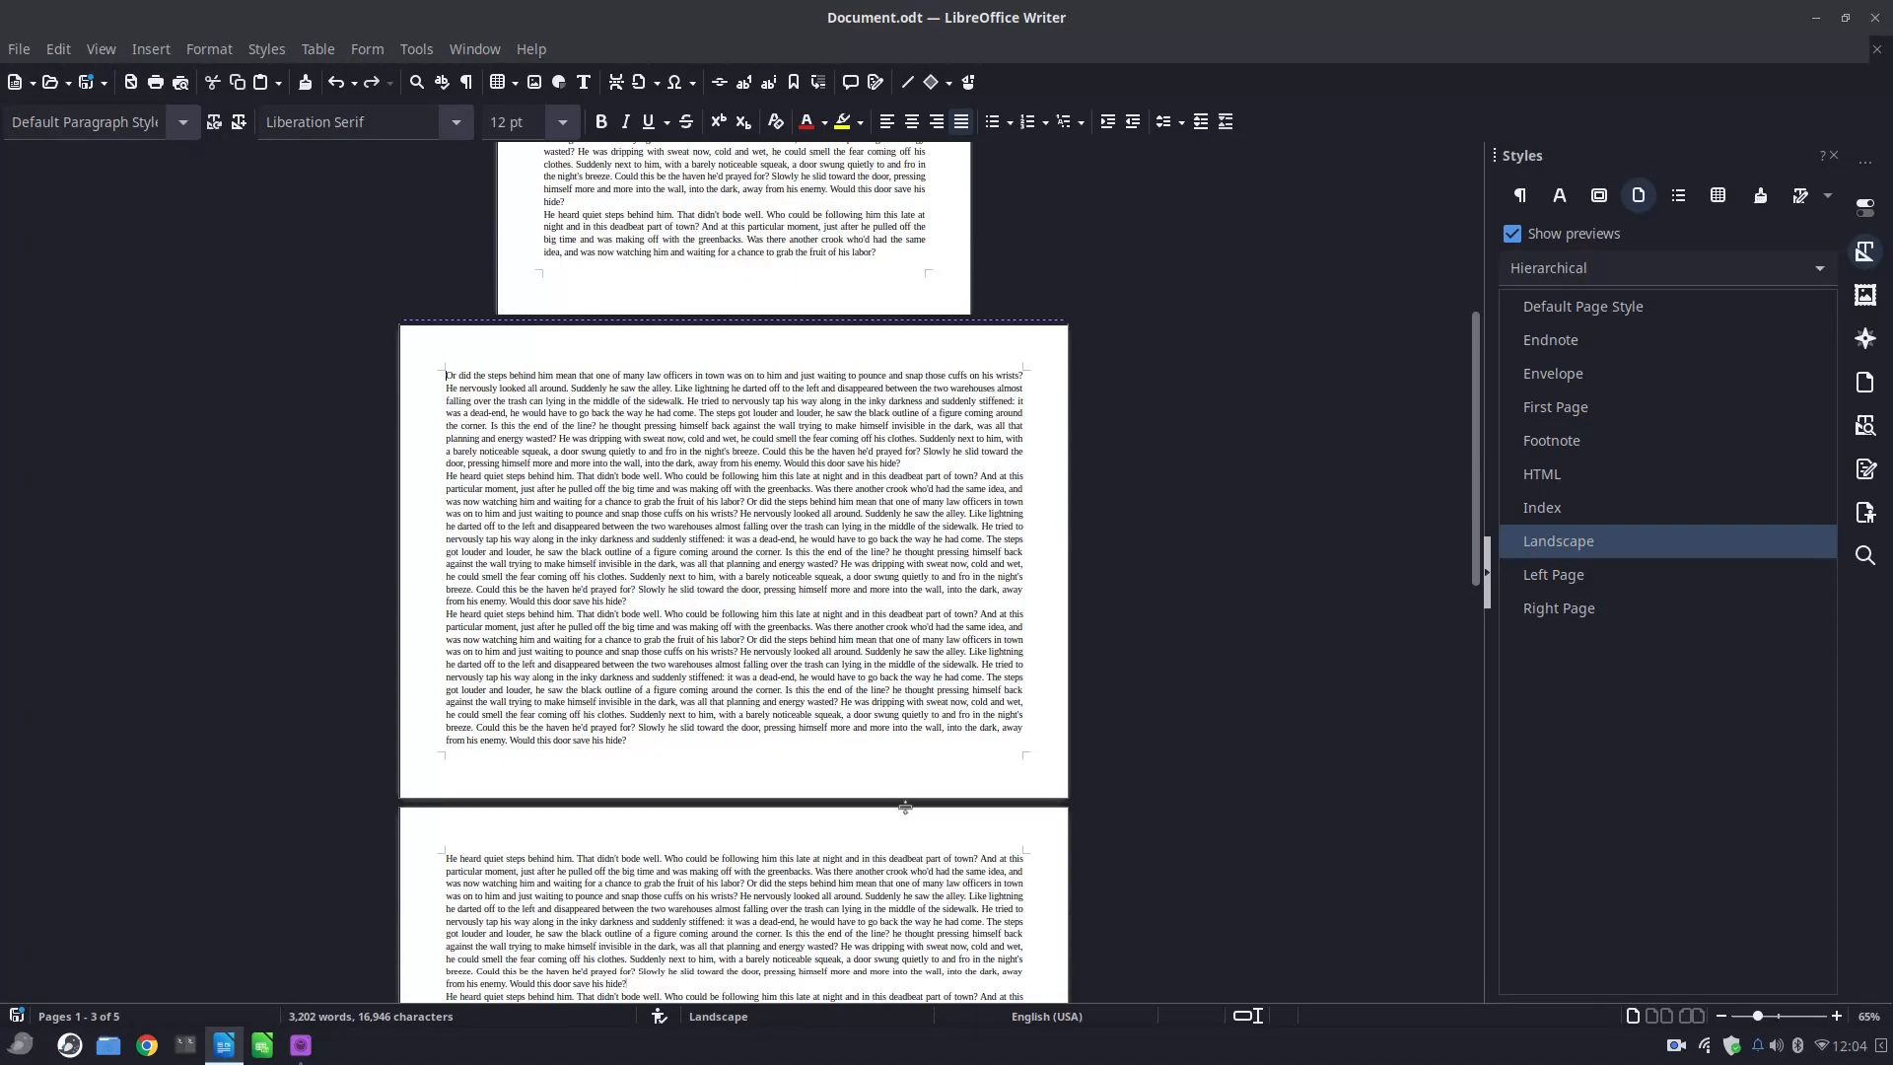
pyautogui.scroll(3, 858, 637)
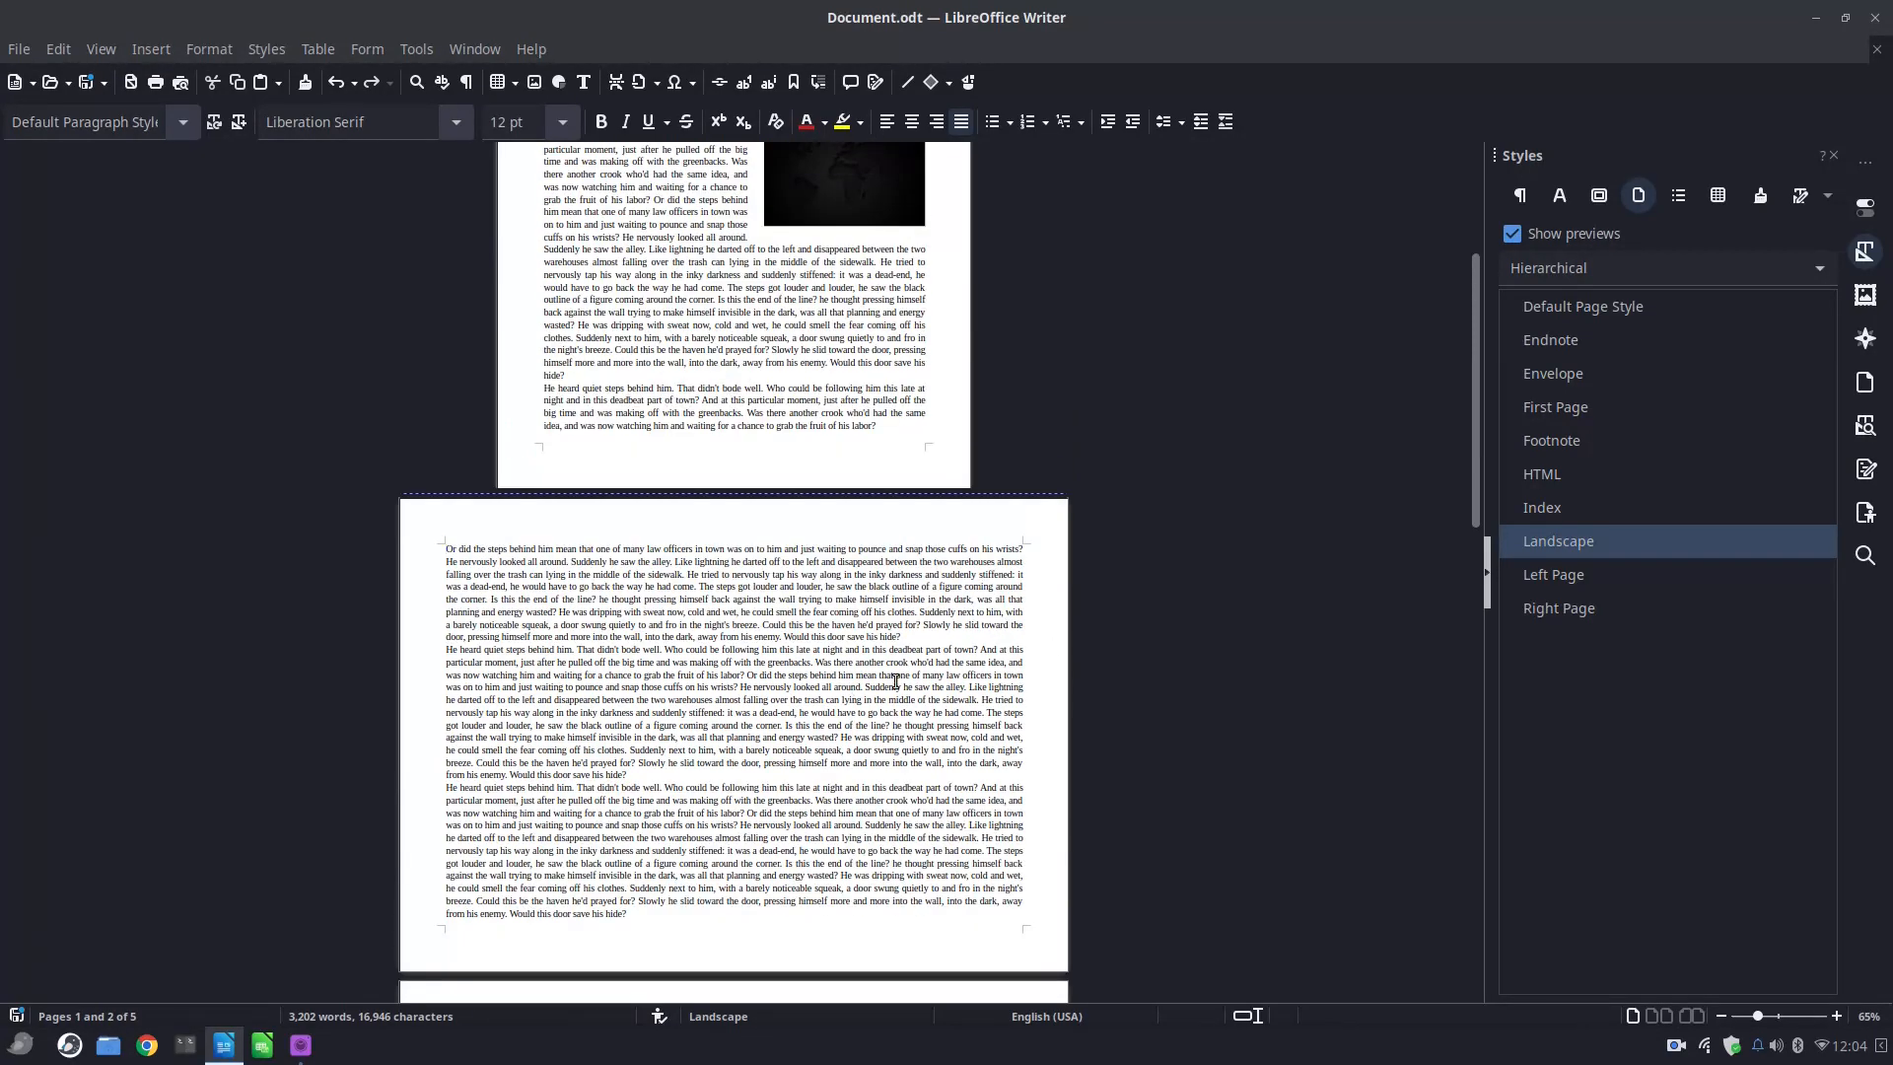
pyautogui.scroll(1, 904, 685)
pyautogui.click(813, 558)
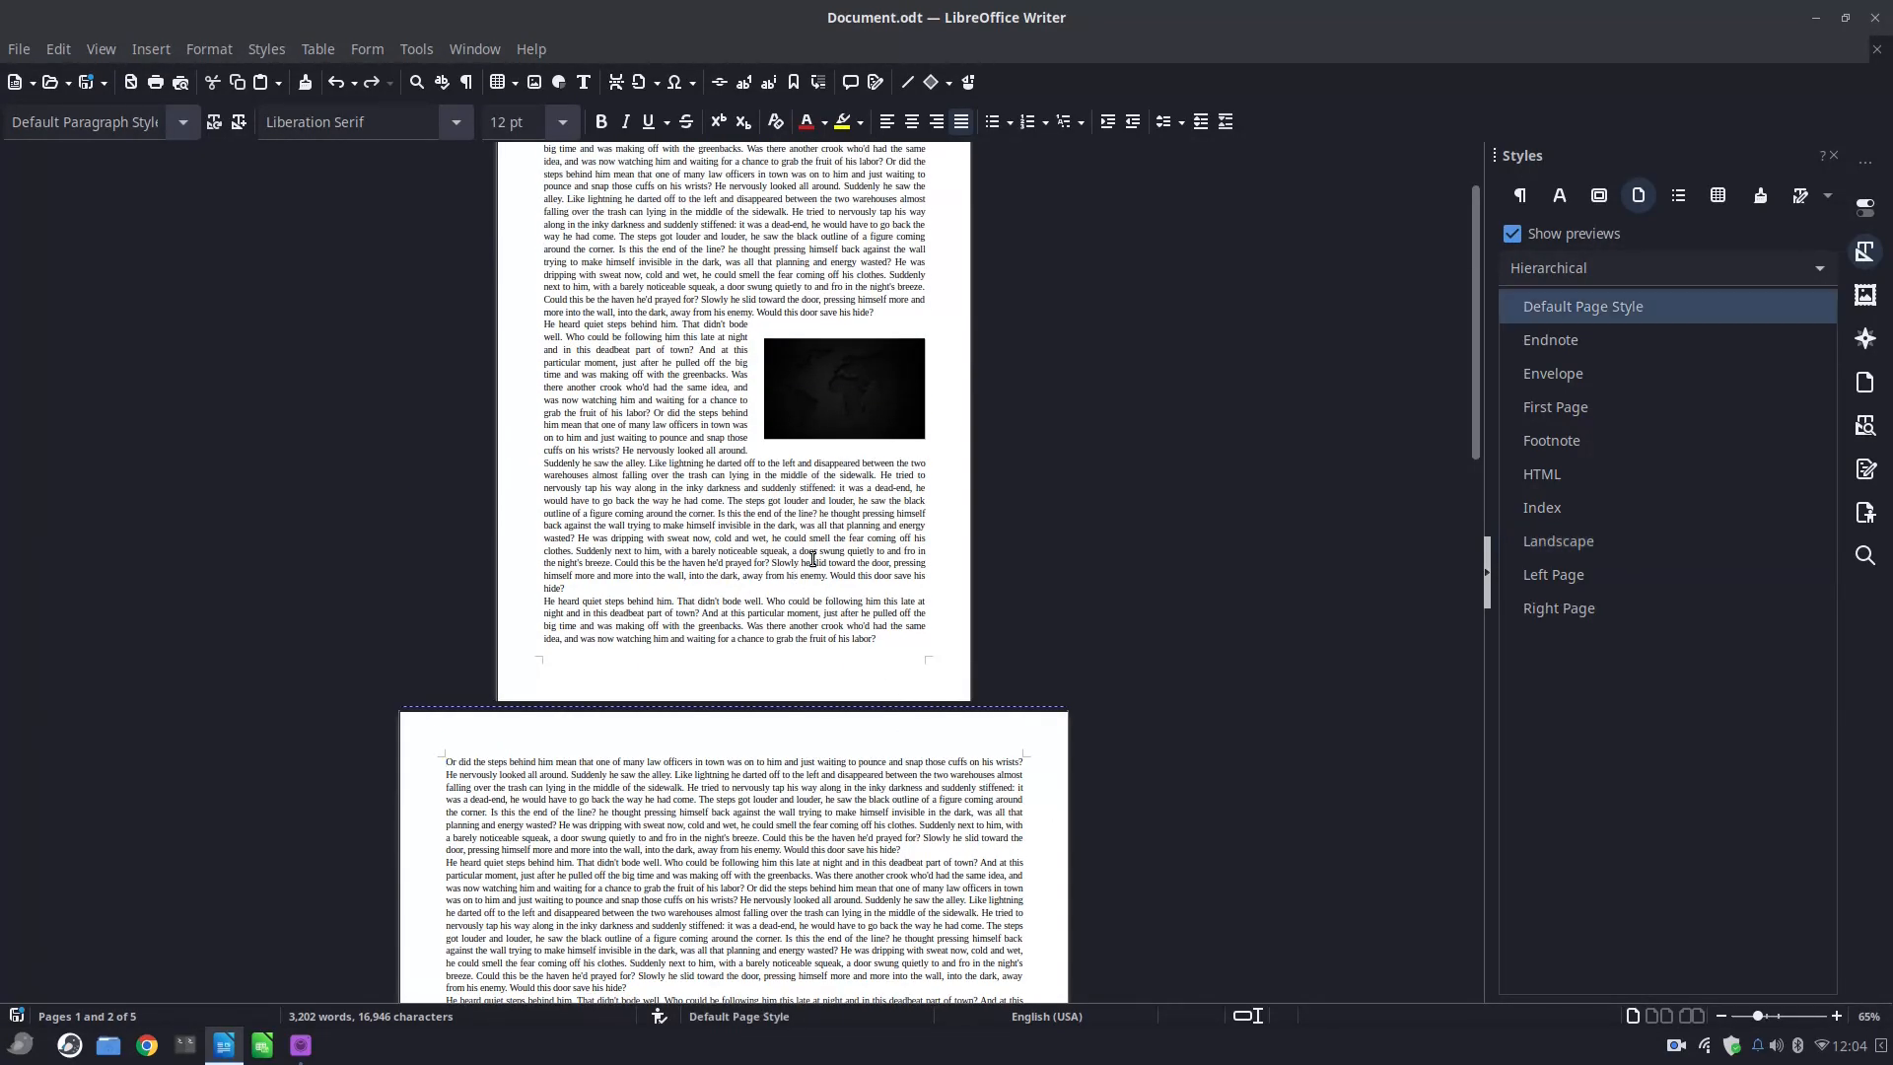
pyautogui.scroll(1, 813, 560)
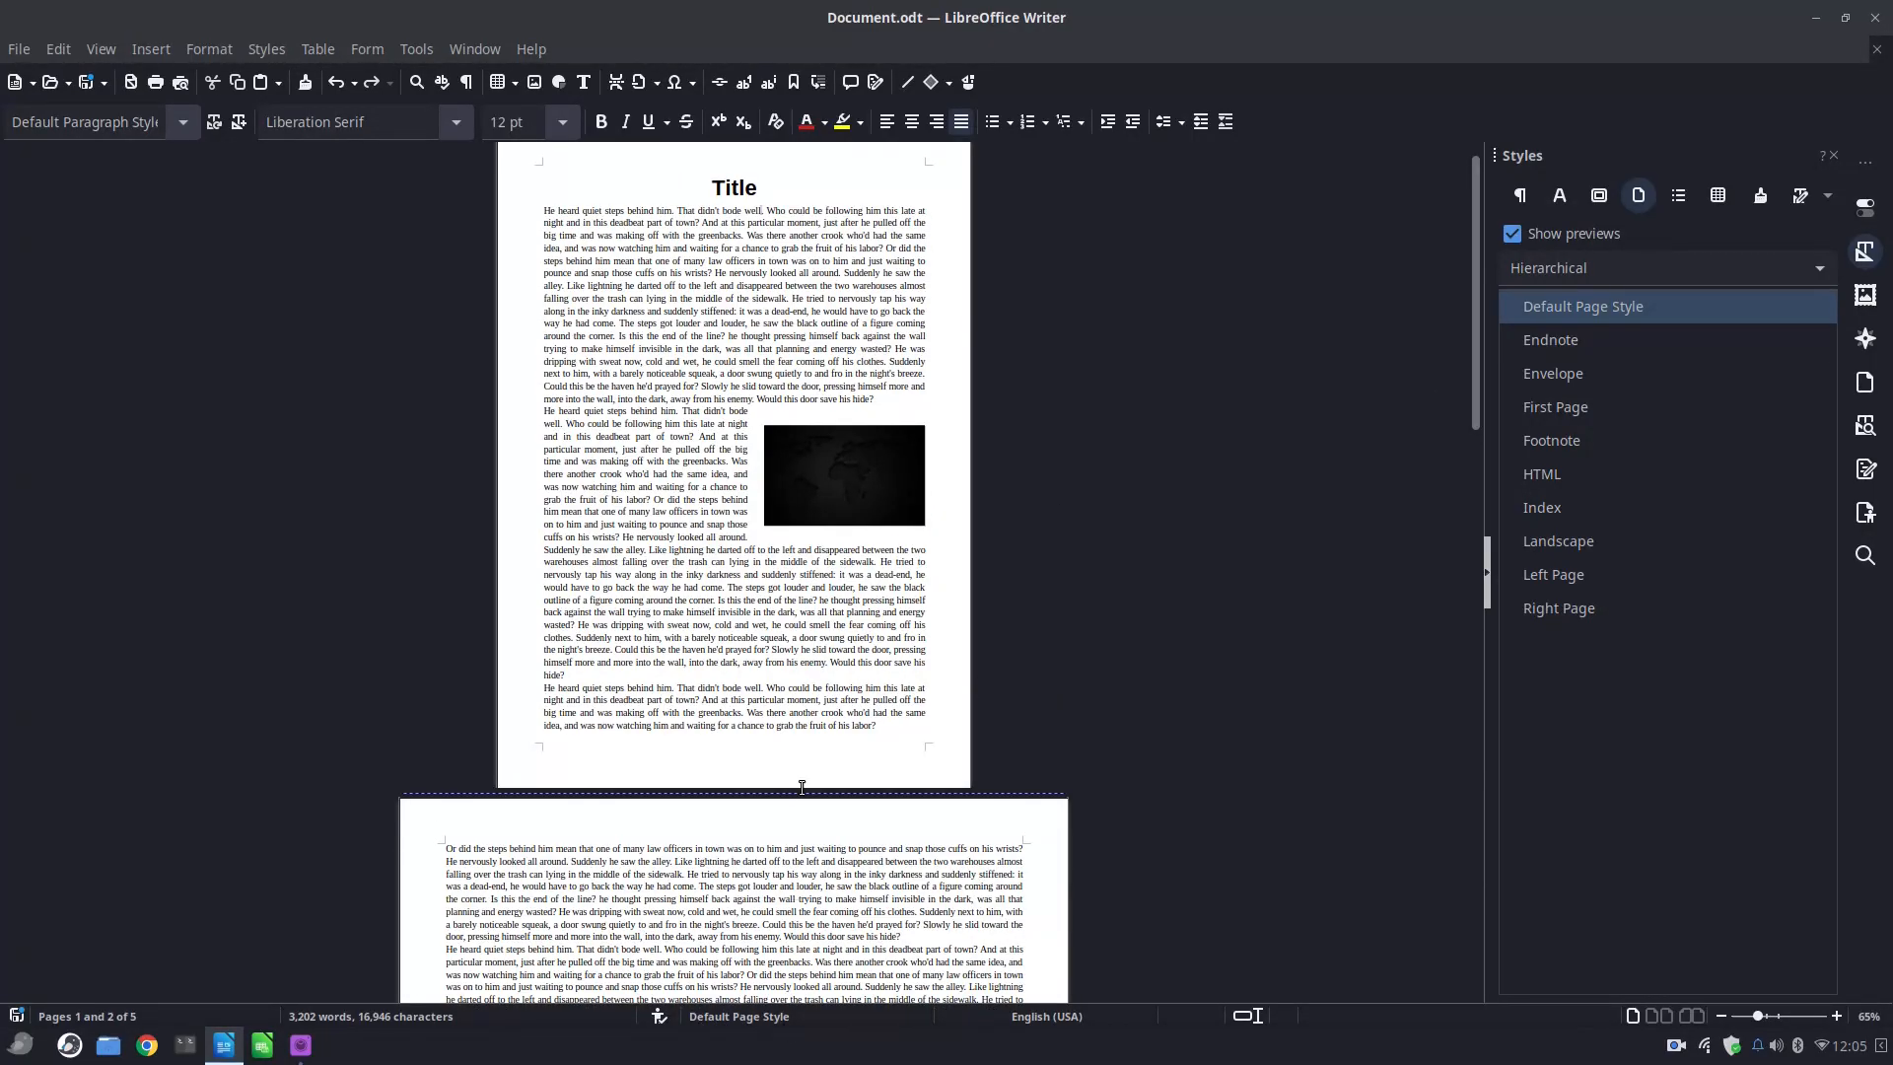
pyautogui.click(793, 890)
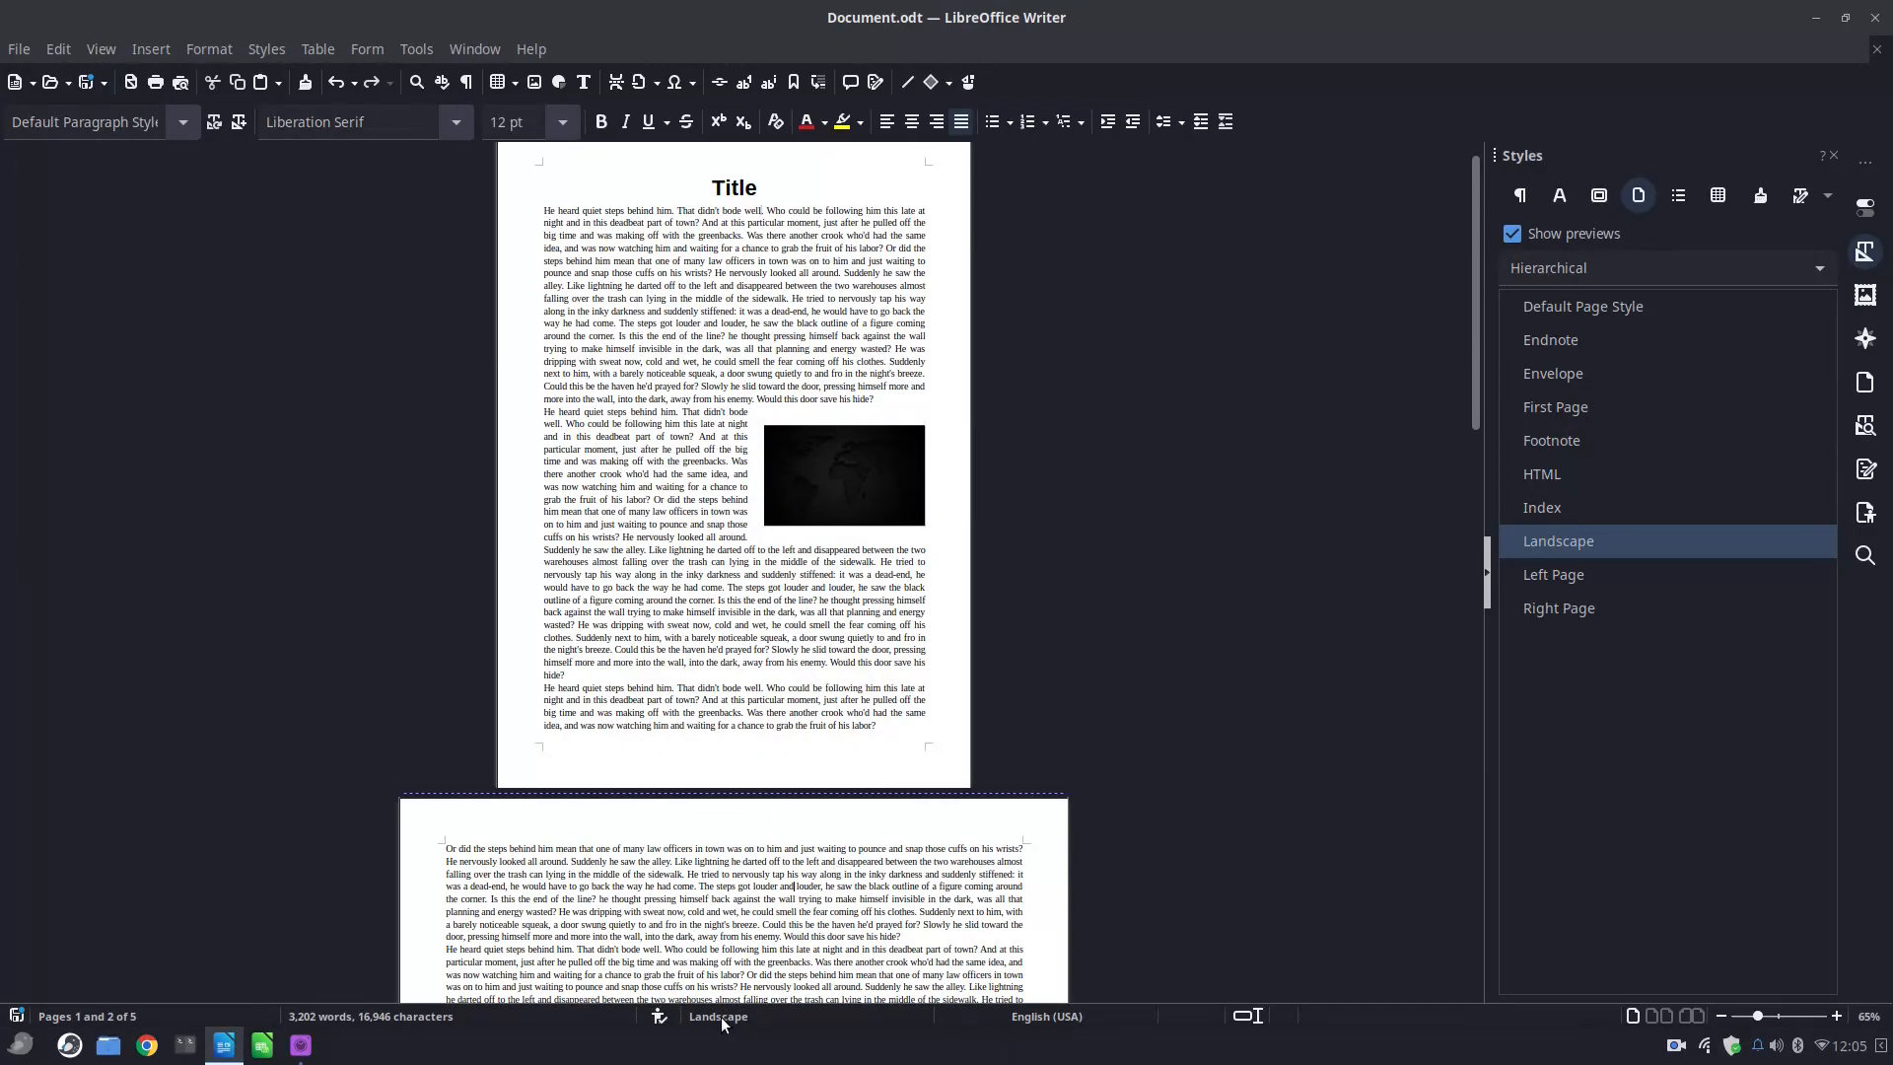
# Give the Landscape page style a light green background colour, hex dde8cb, and look over the recoloured pages.
pyautogui.scroll(-3, 784, 887)
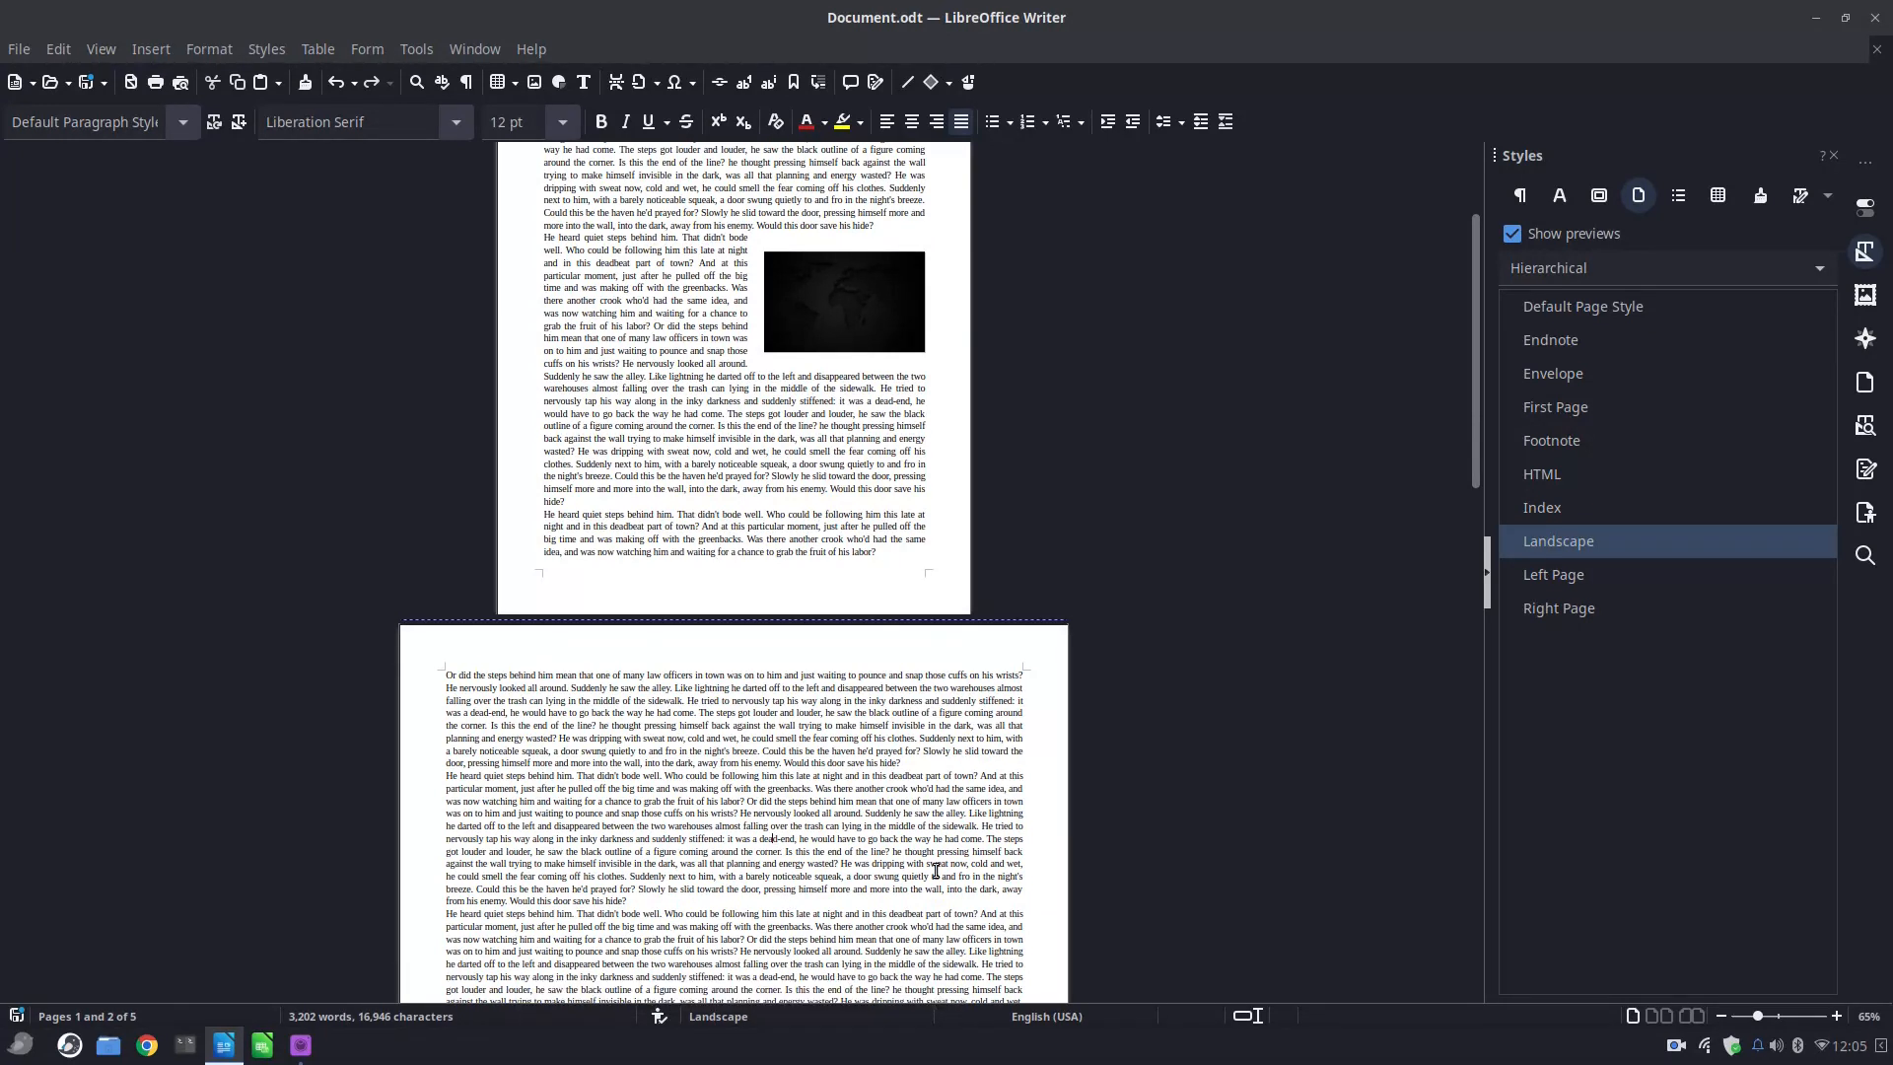
pyautogui.click(730, 1016)
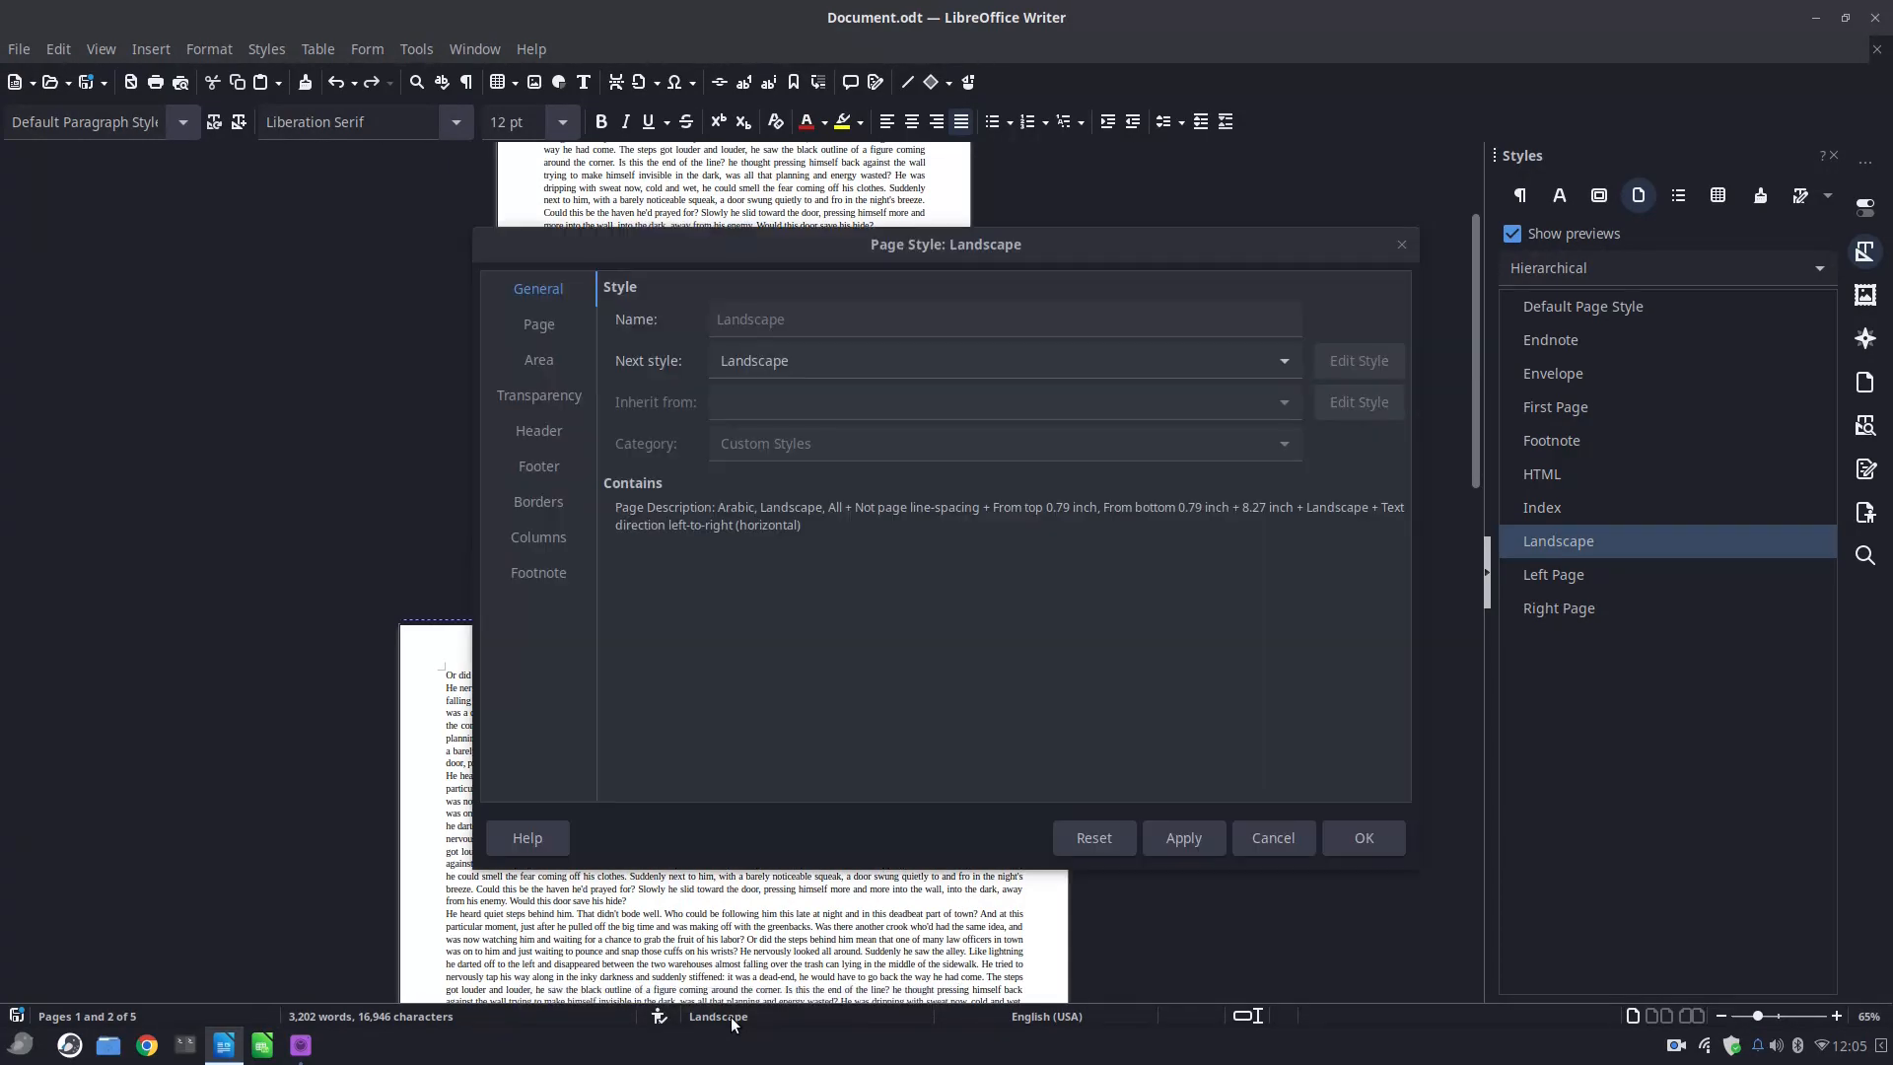
pyautogui.click(548, 403)
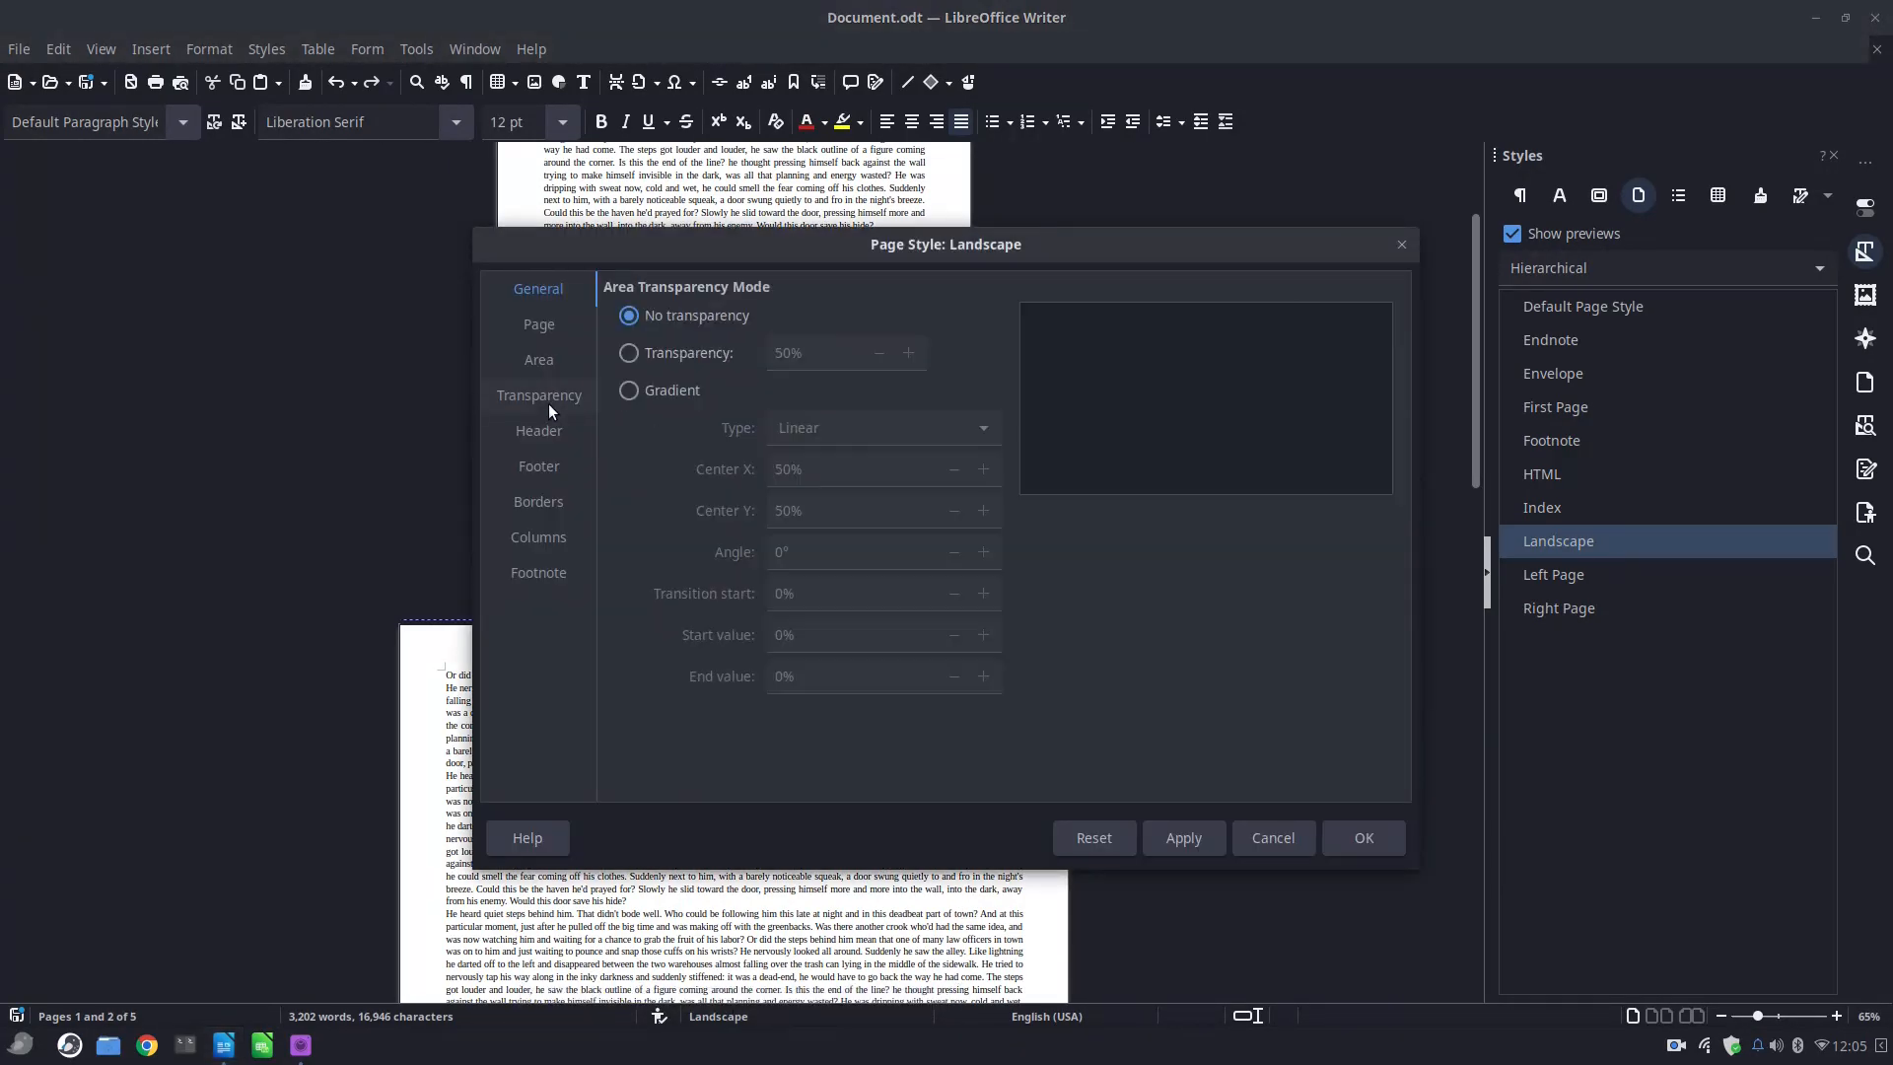
pyautogui.click(554, 432)
pyautogui.click(554, 358)
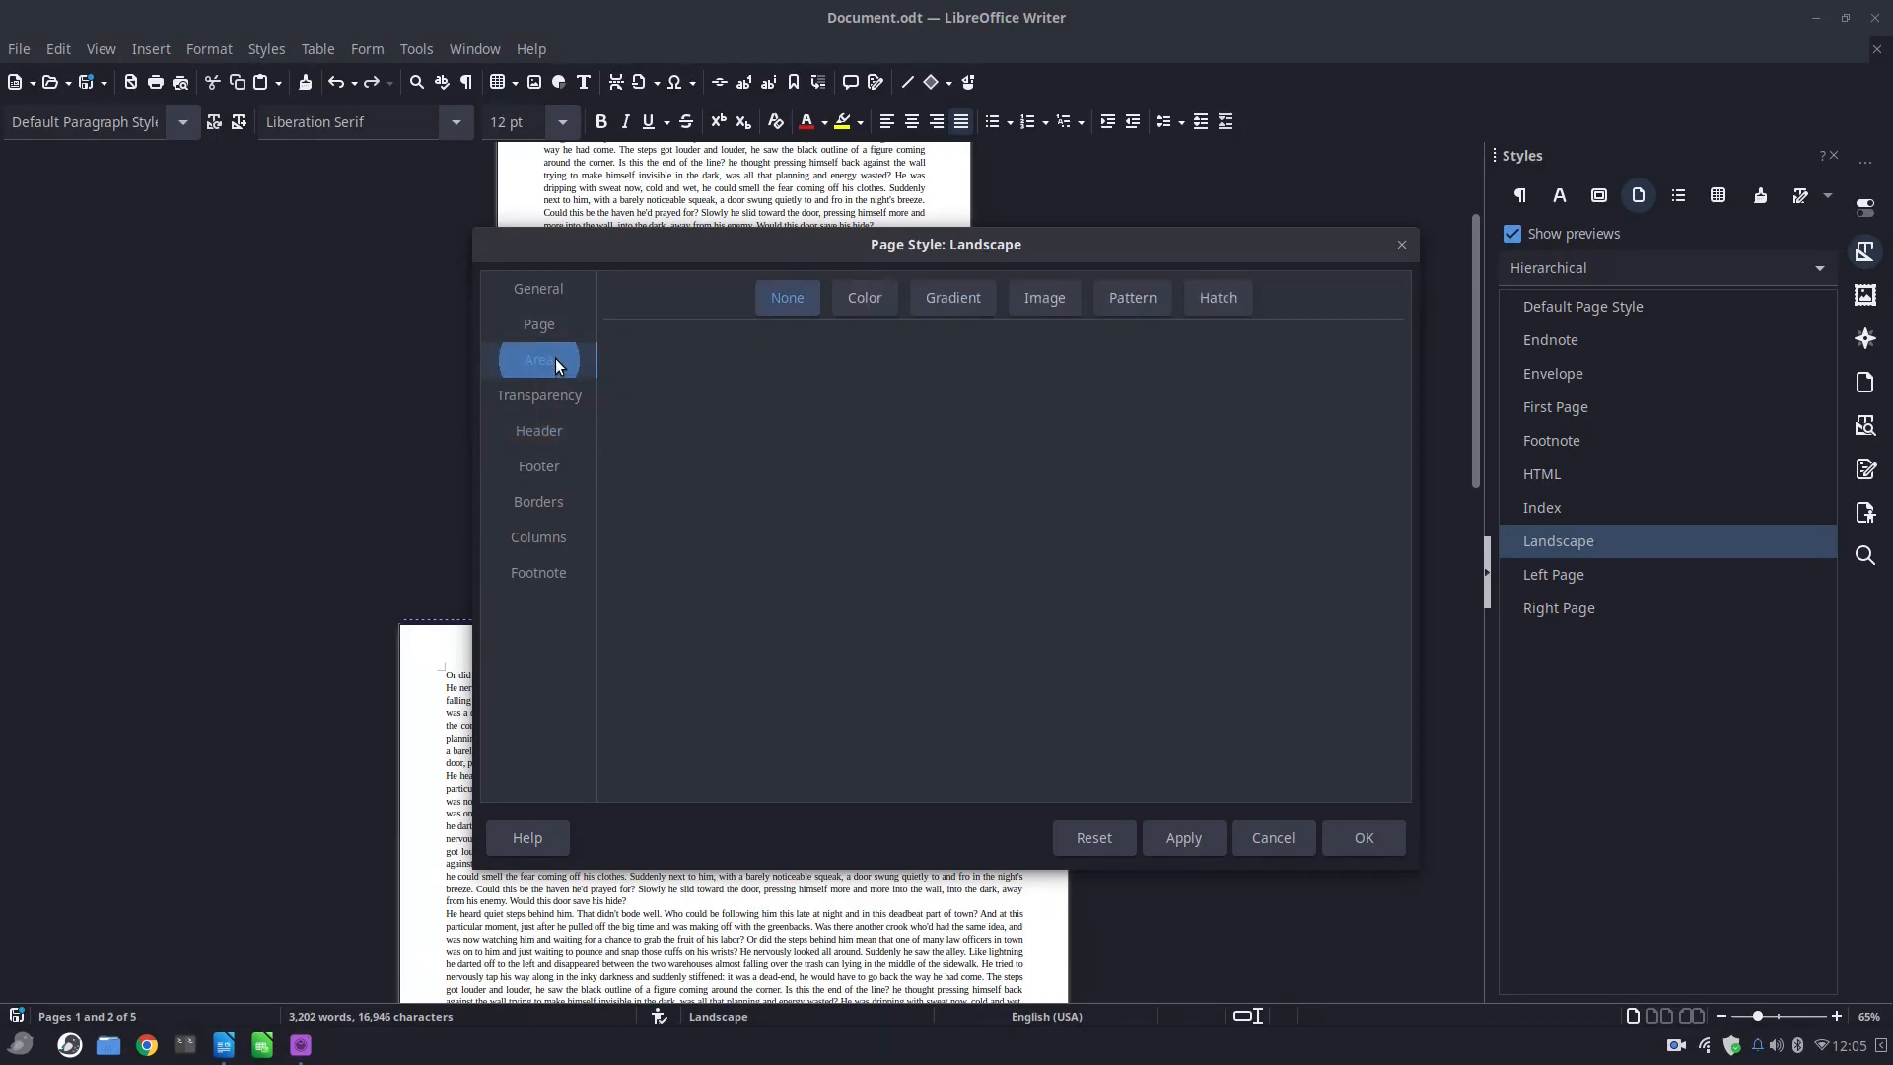
pyautogui.click(864, 297)
pyautogui.click(830, 424)
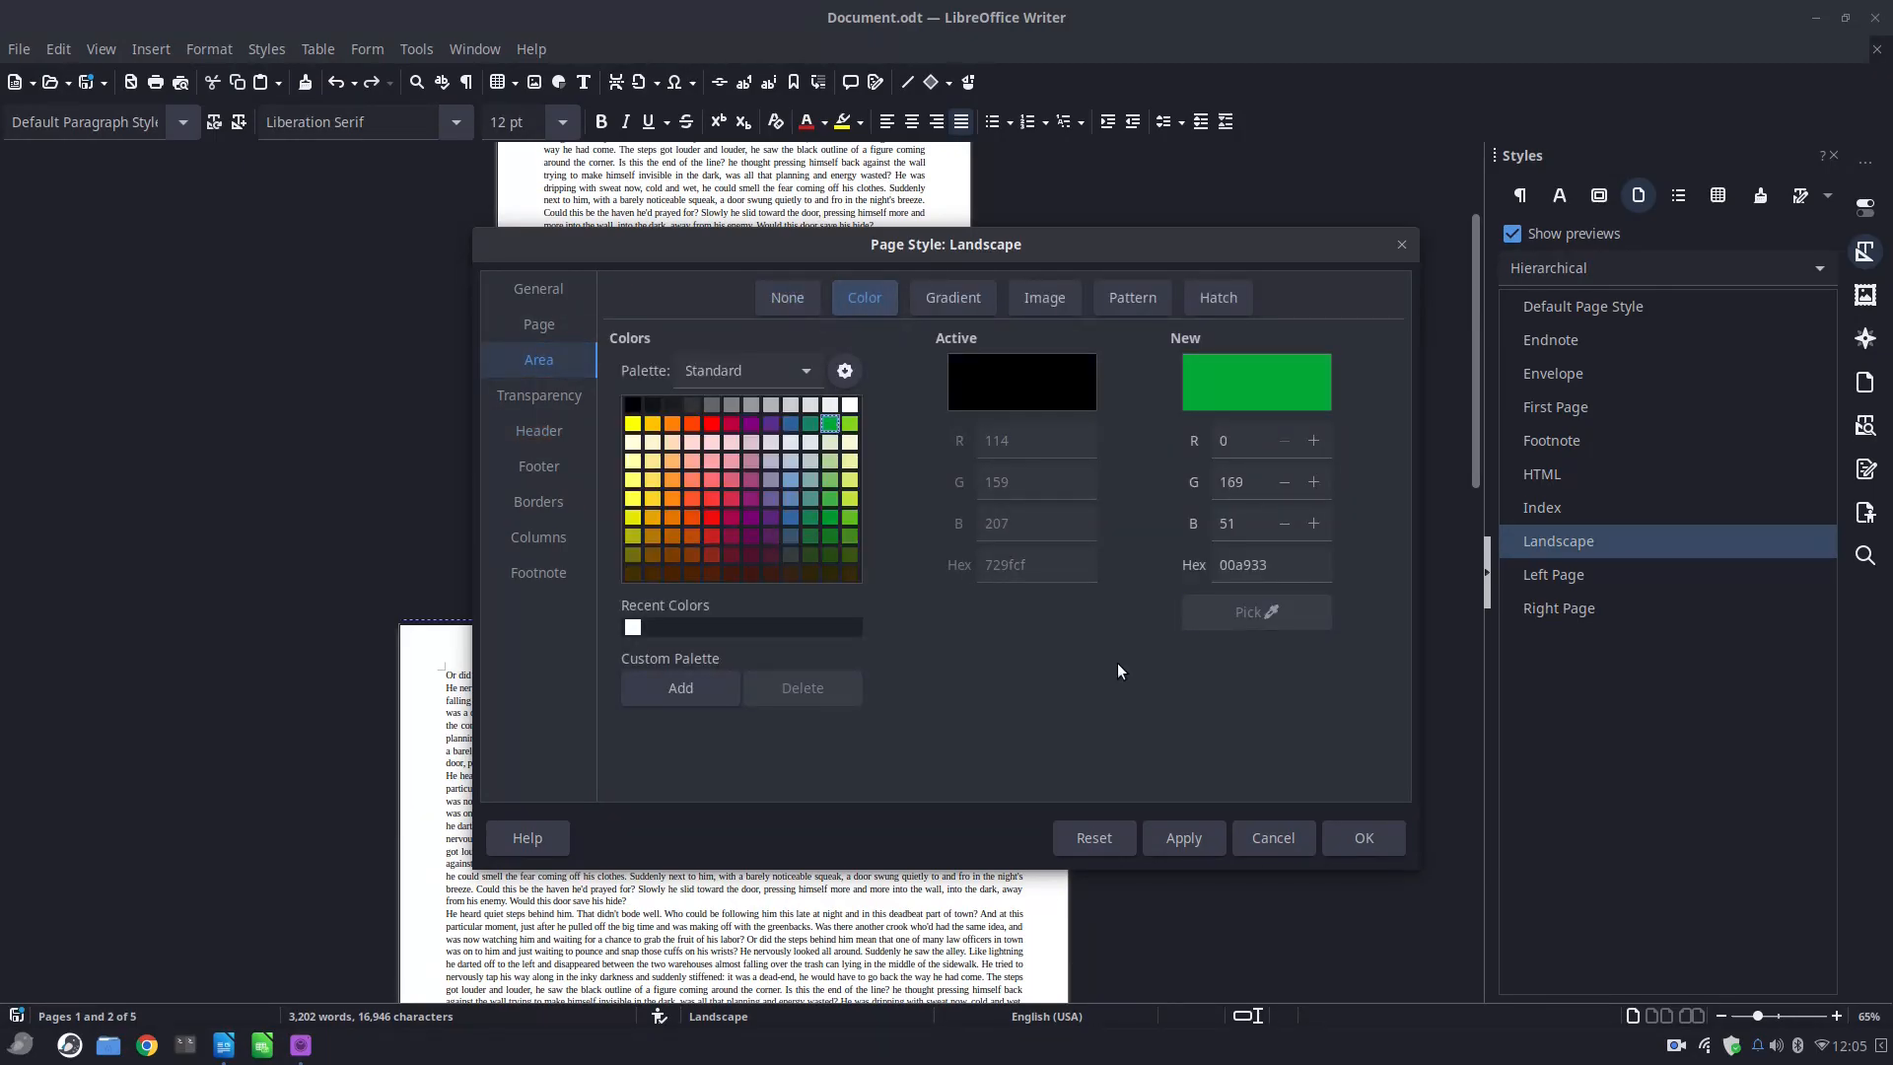
pyautogui.click(832, 446)
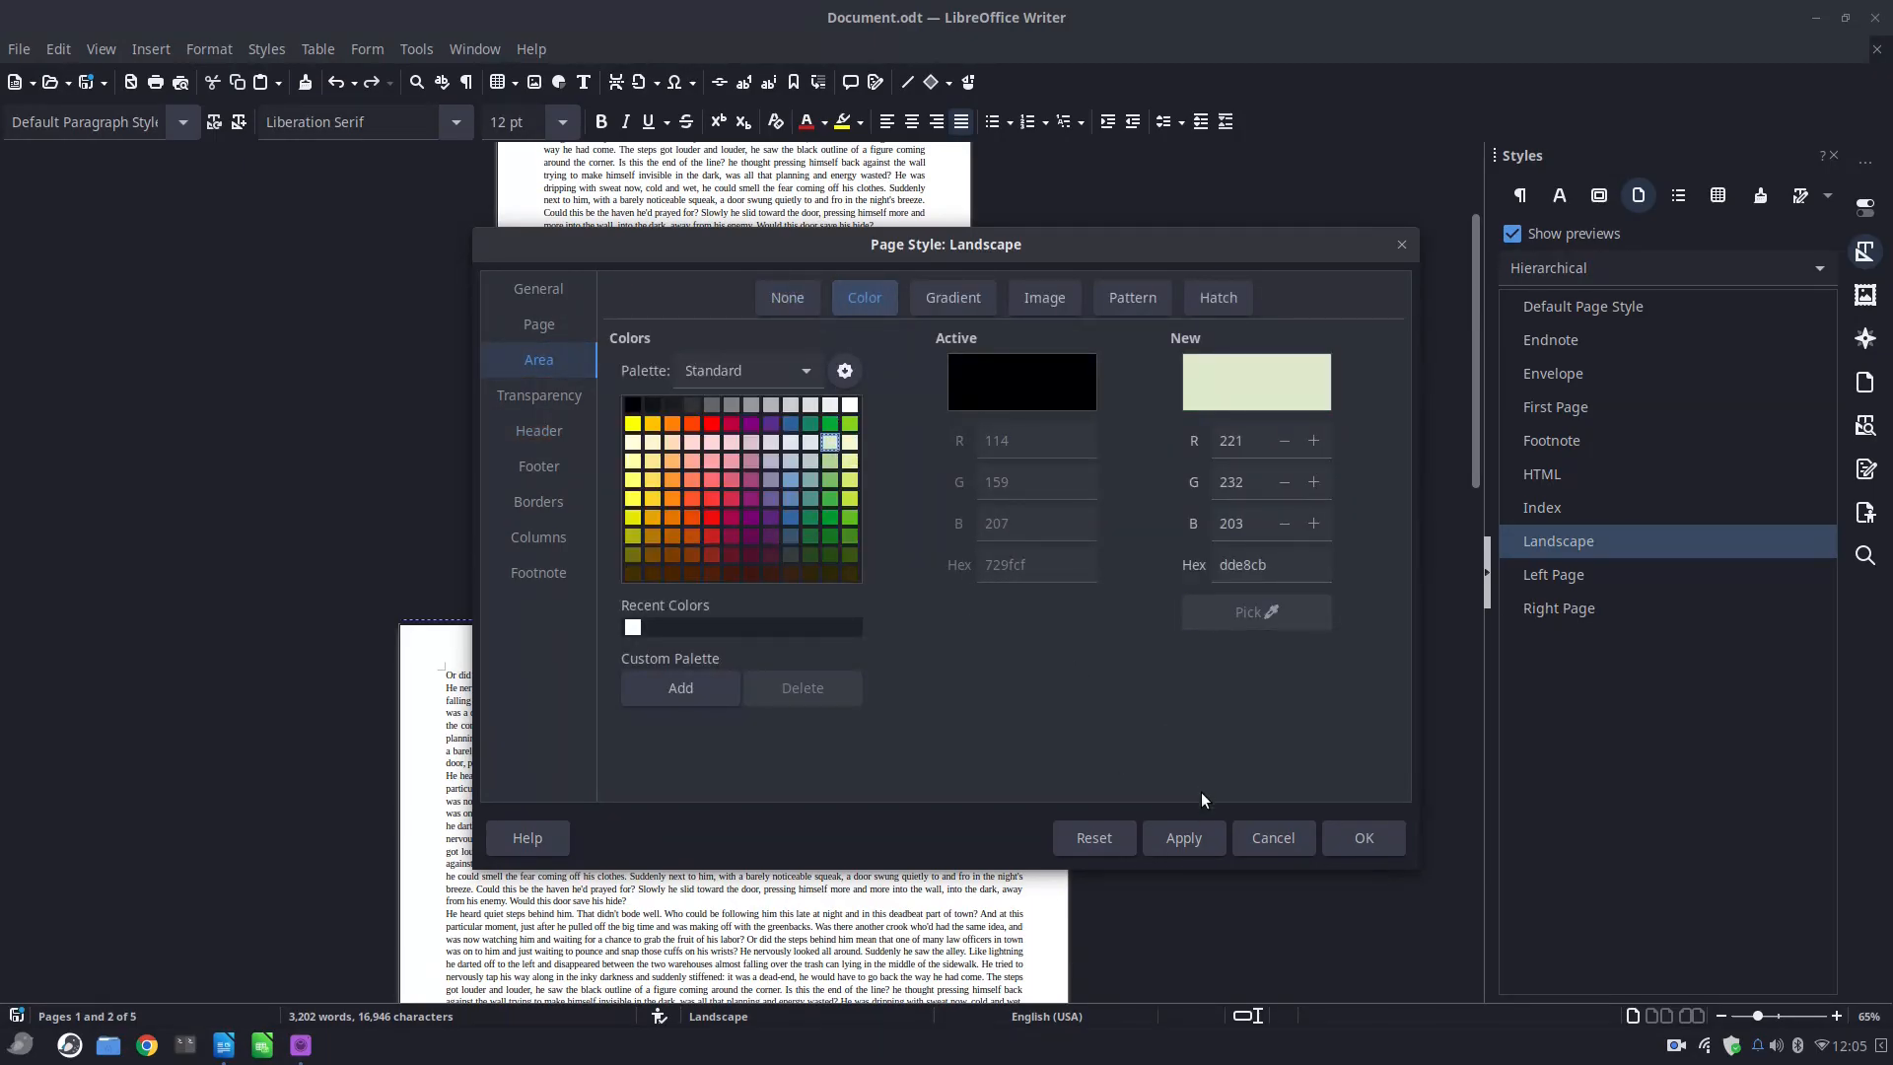
pyautogui.click(1197, 833)
pyautogui.click(1361, 833)
pyautogui.scroll(-4, 894, 679)
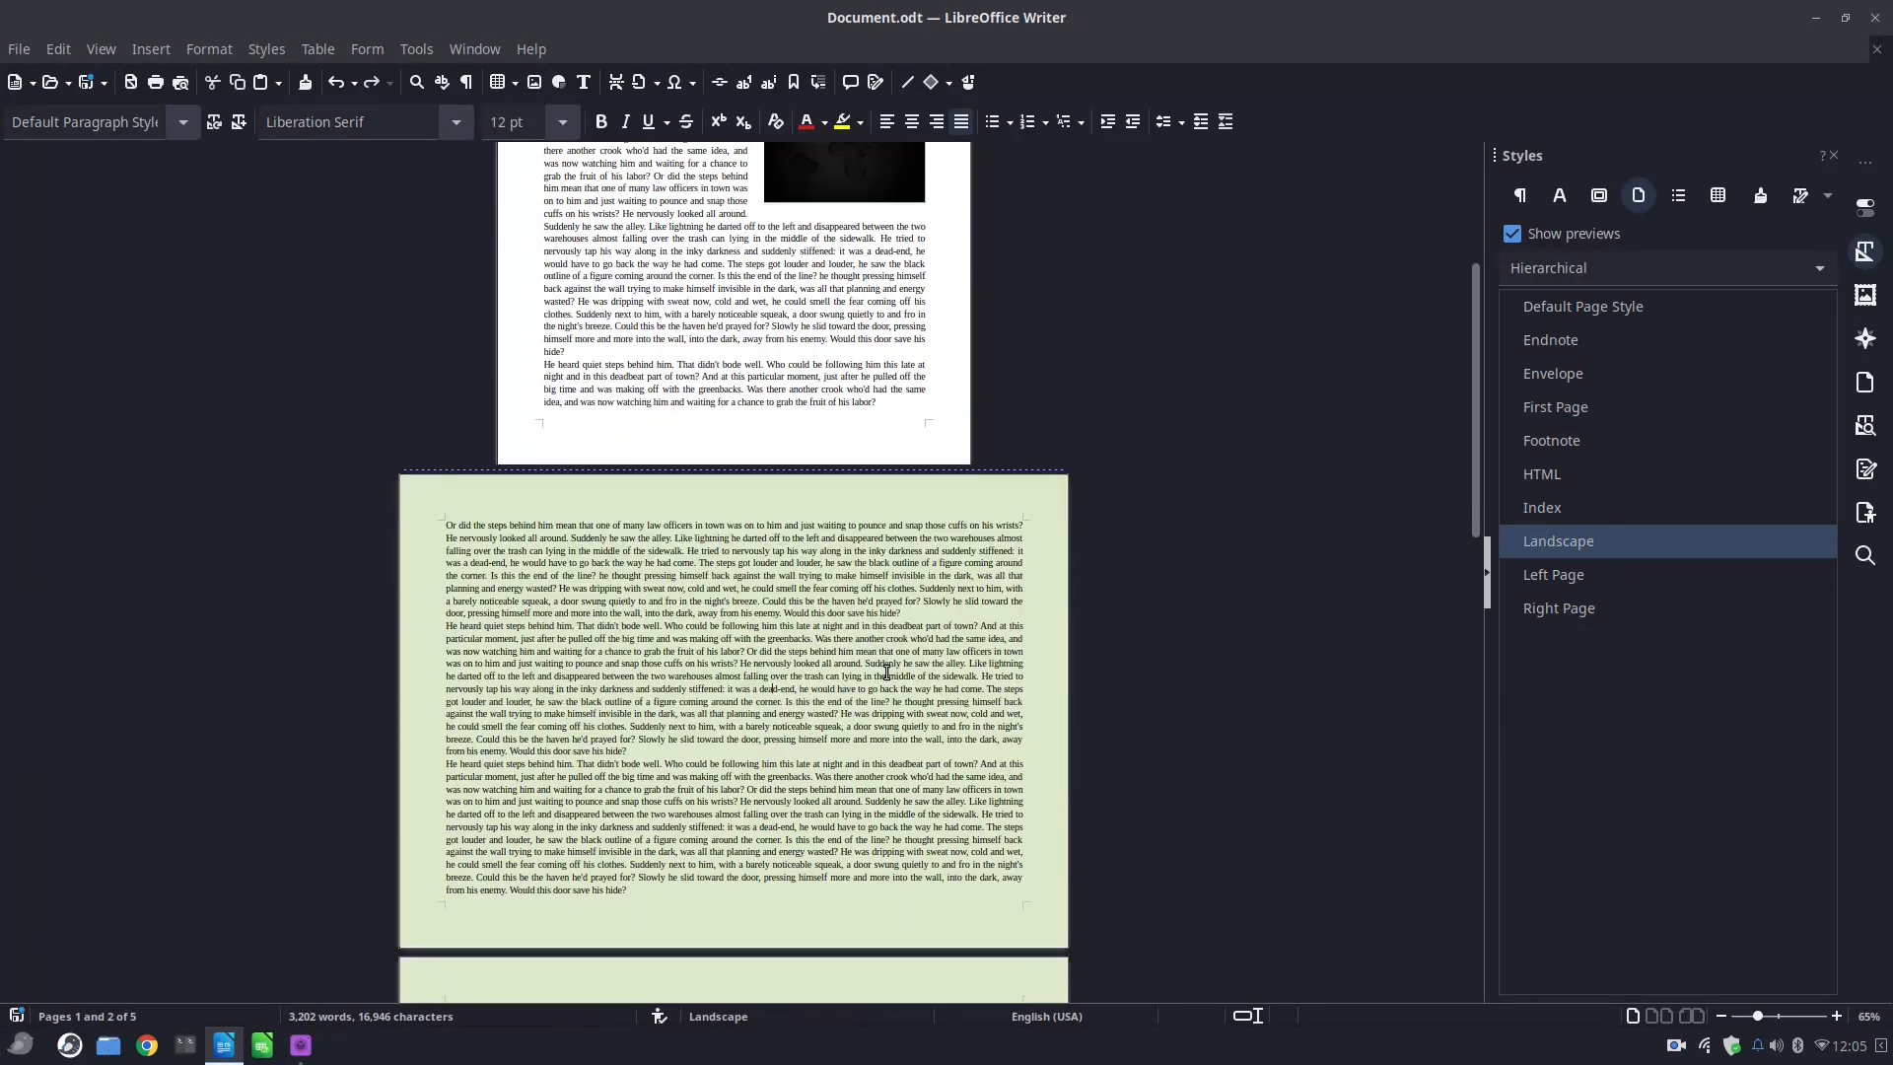
pyautogui.scroll(6, 887, 679)
pyautogui.scroll(1, 893, 682)
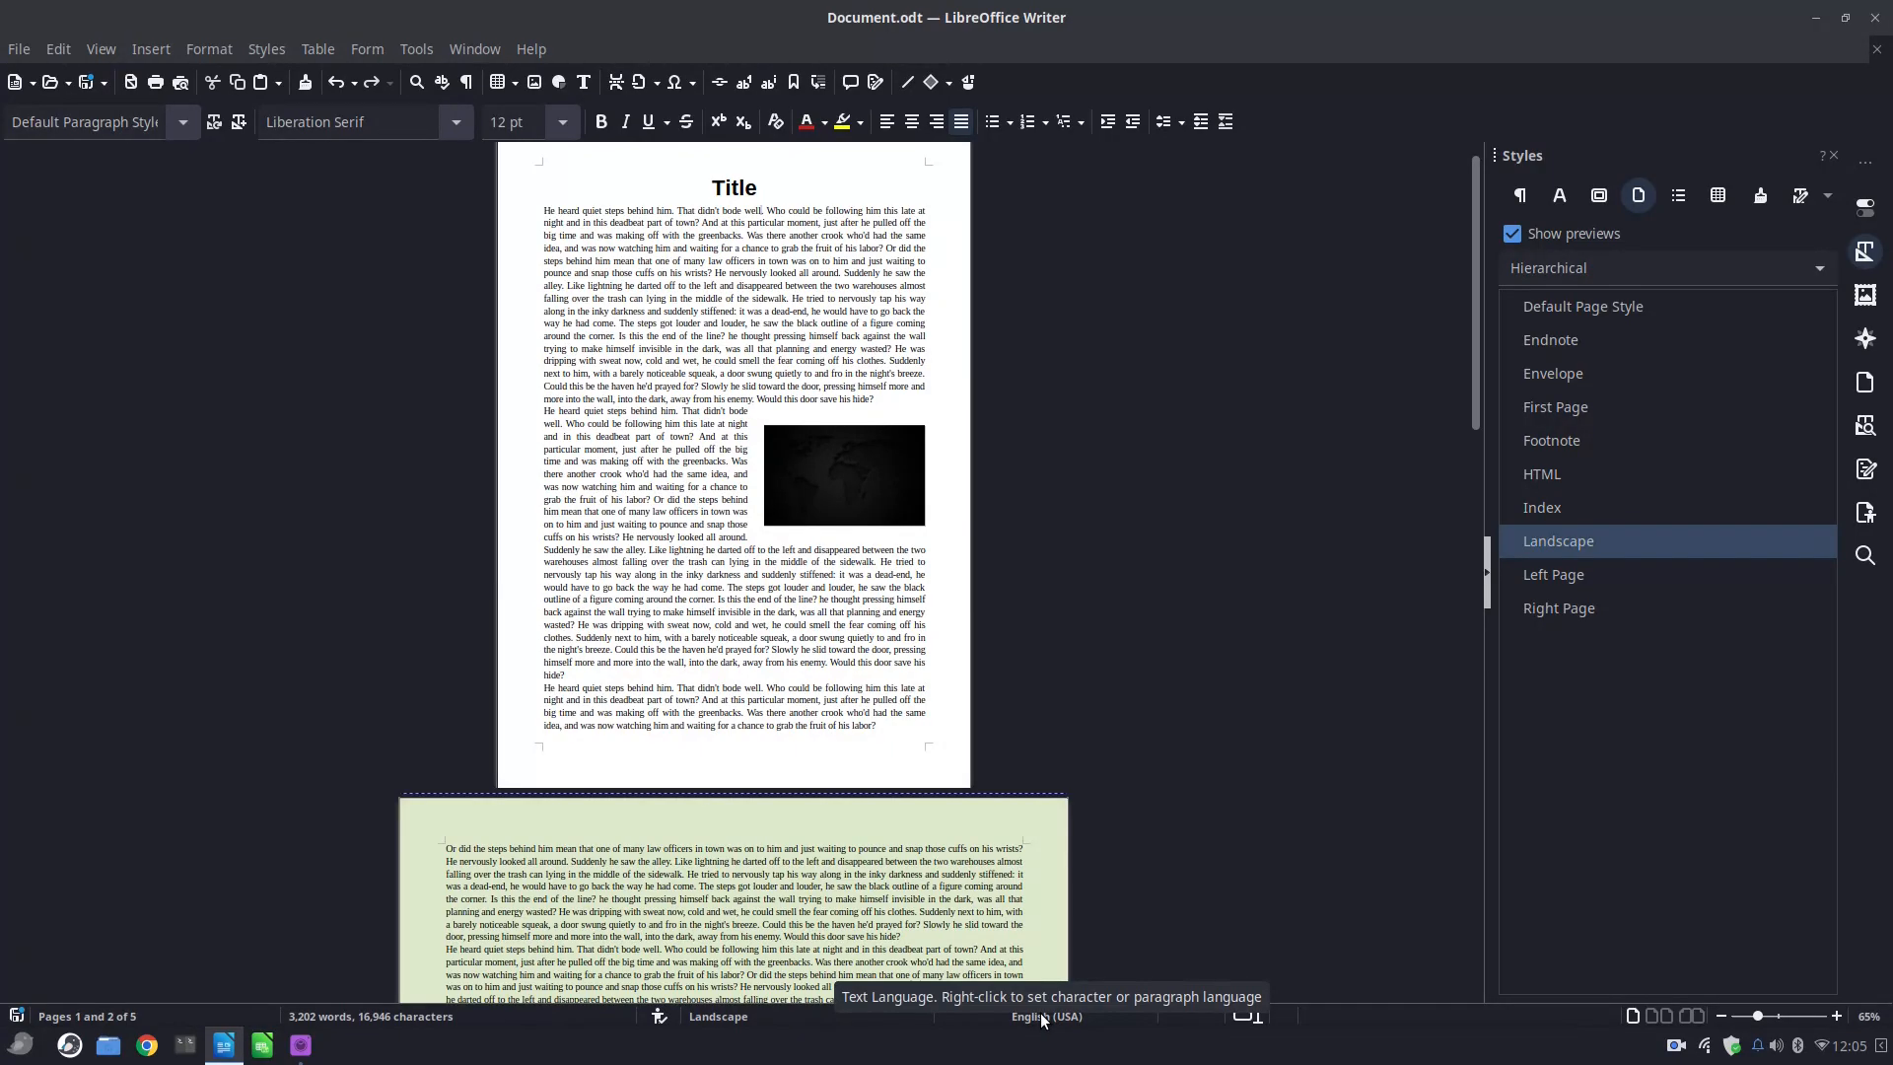
# Set the text language of the first paragraph on page 2 to French (Monaco).
pyautogui.scroll(-3, 779, 754)
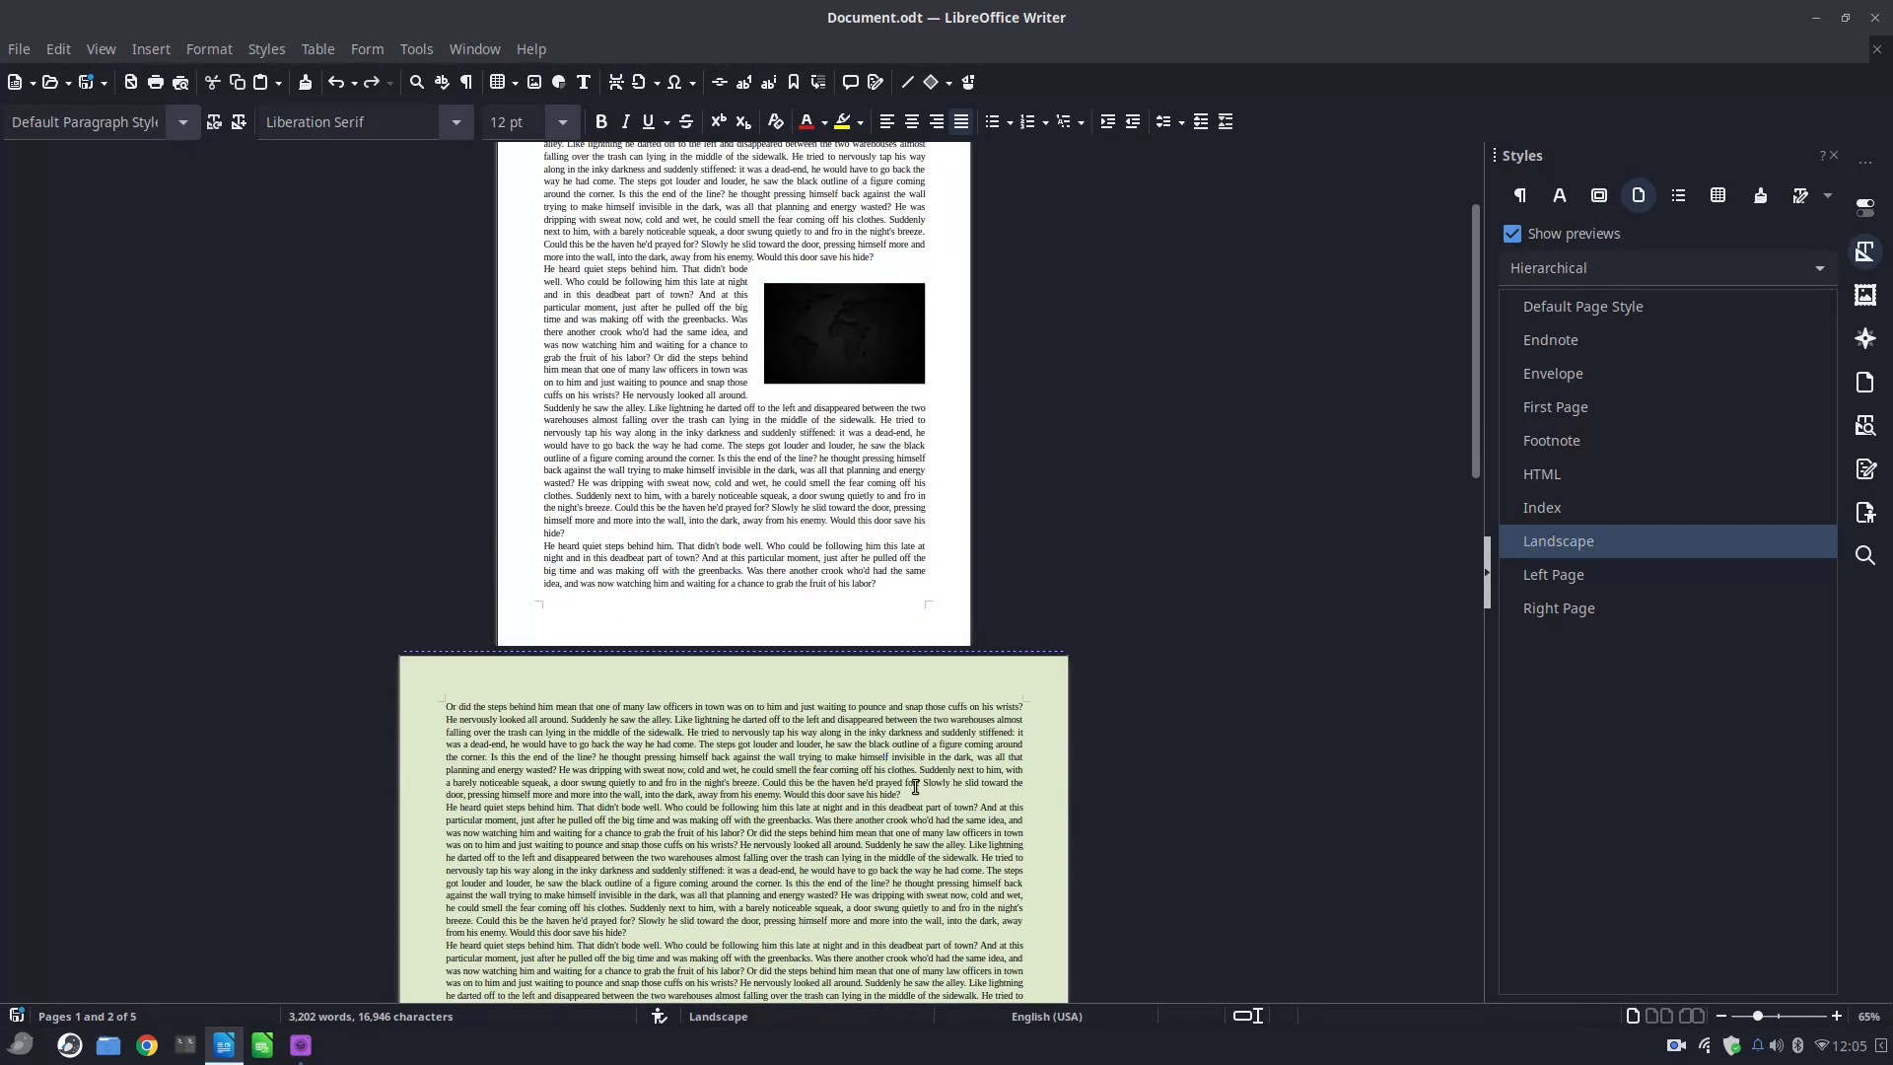
pyautogui.moveTo(900, 794); pyautogui.dragTo(446, 706)
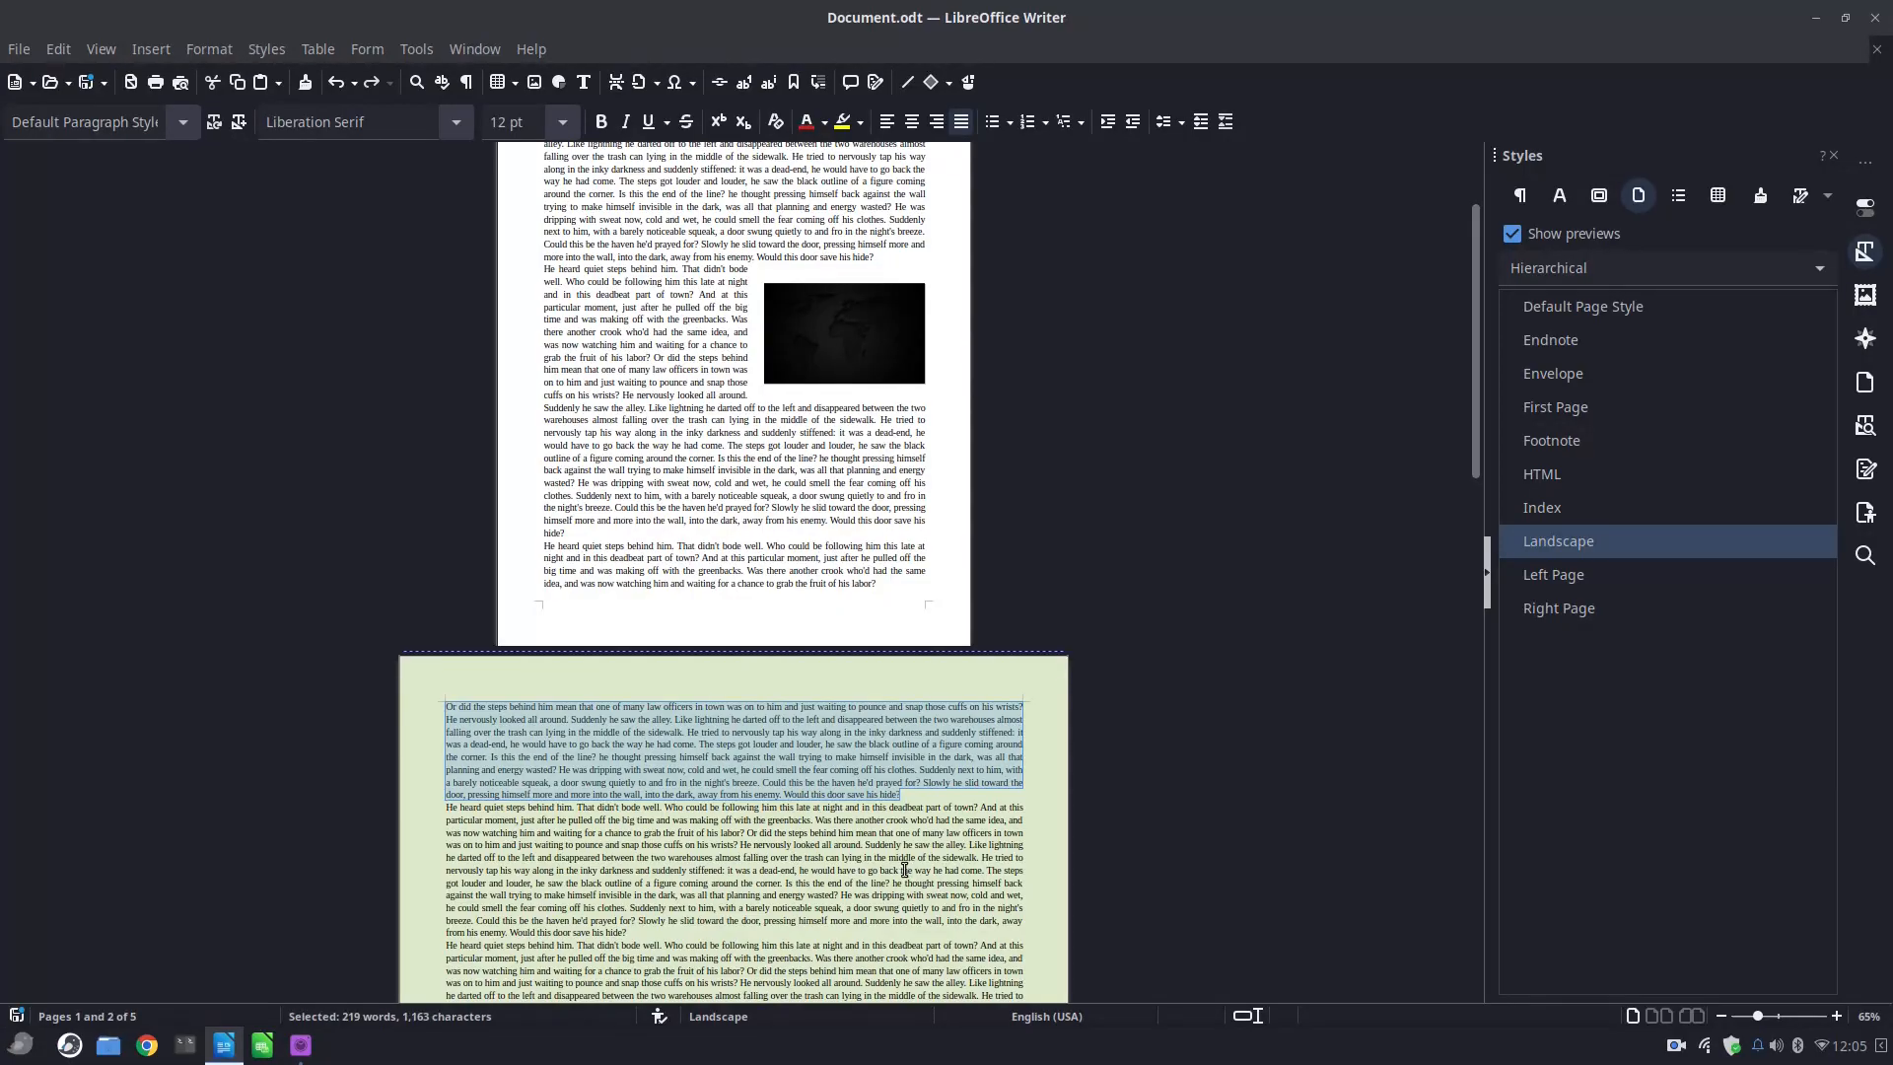
pyautogui.rightClick(1014, 1014)
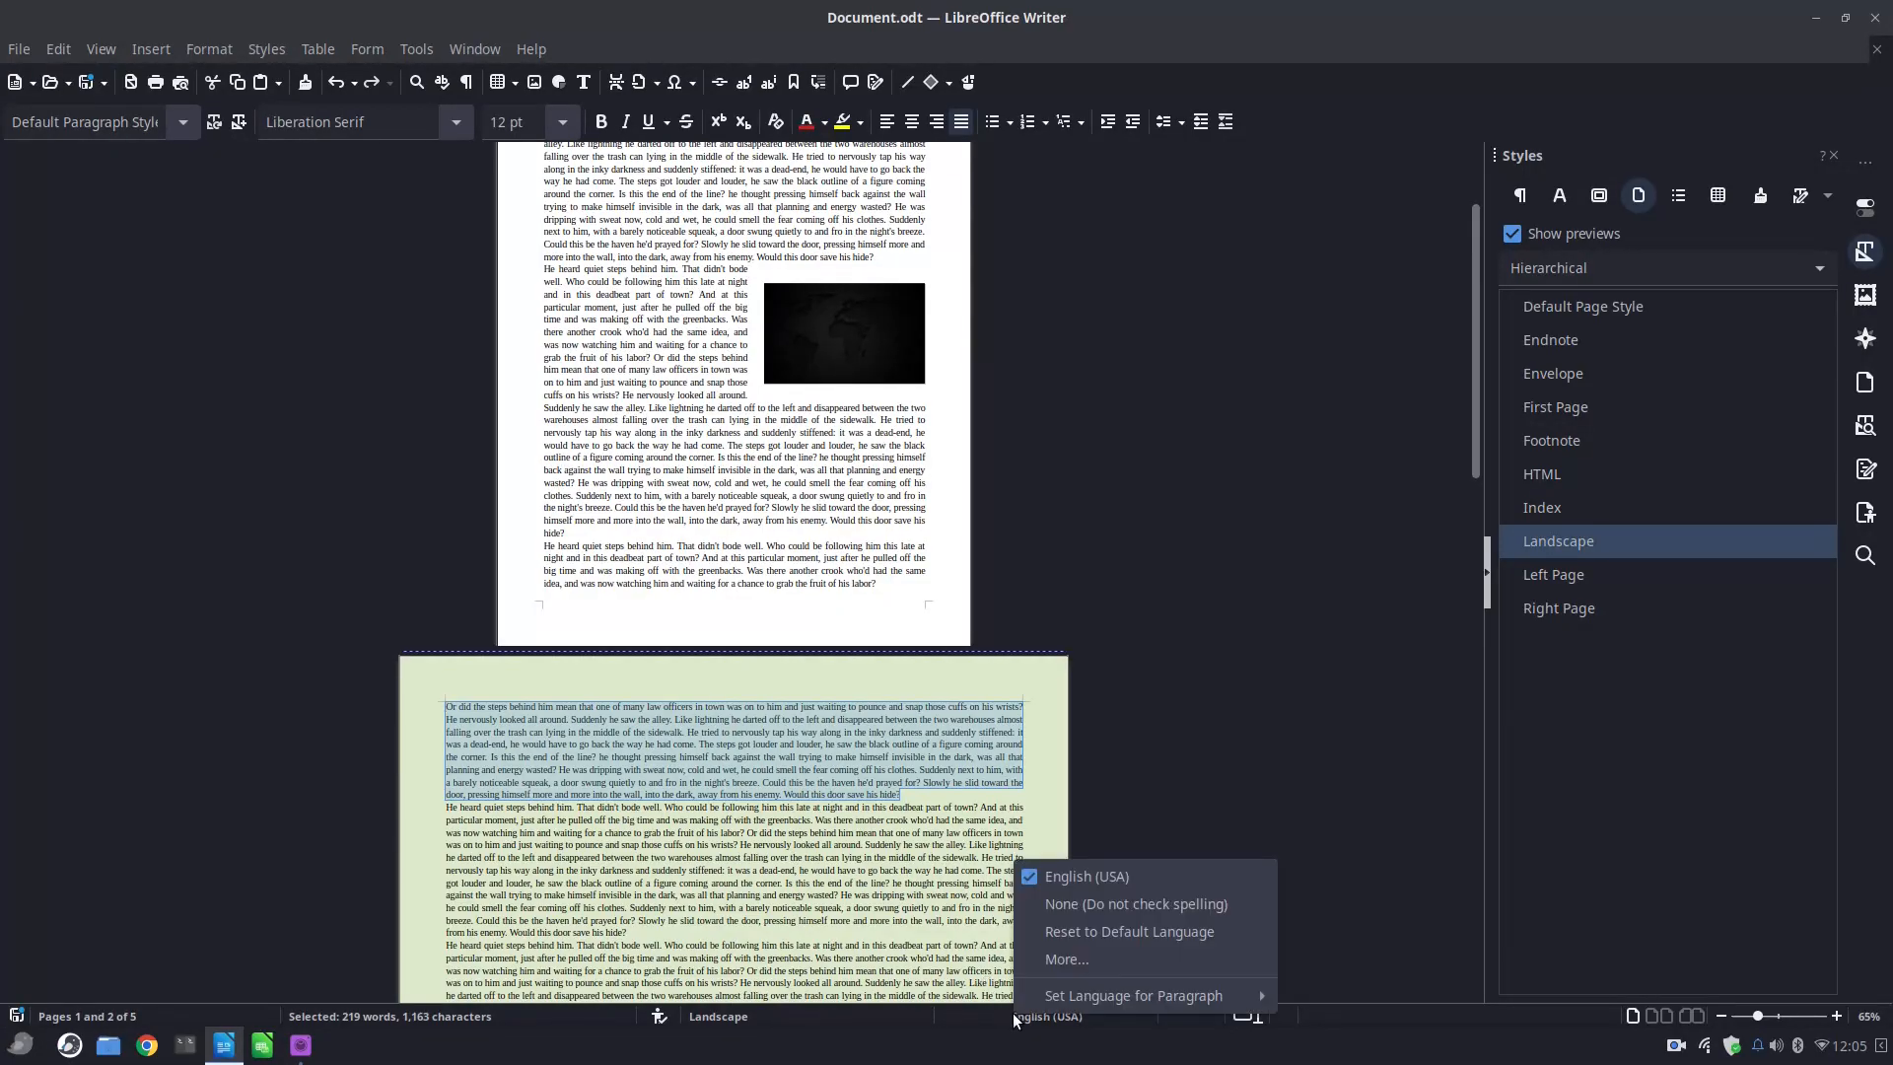
pyautogui.click(1038, 966)
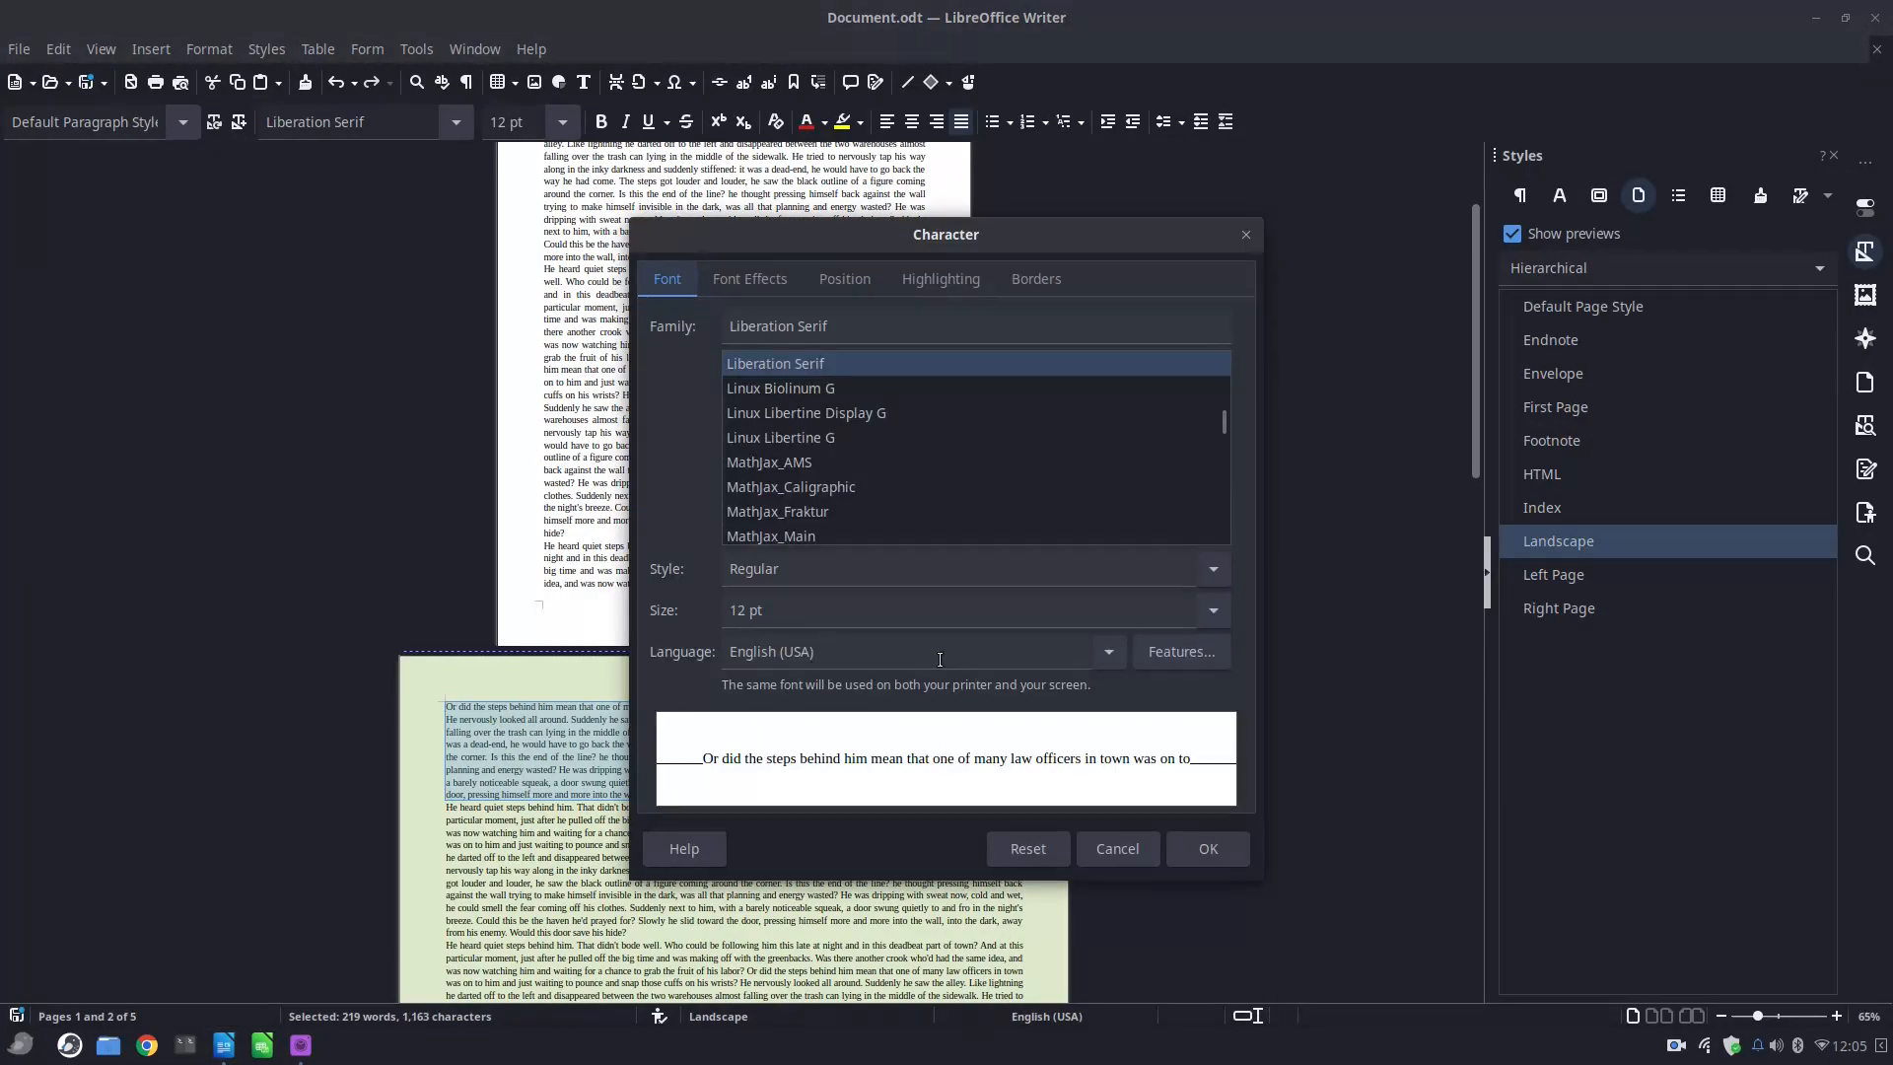
pyautogui.click(1107, 654)
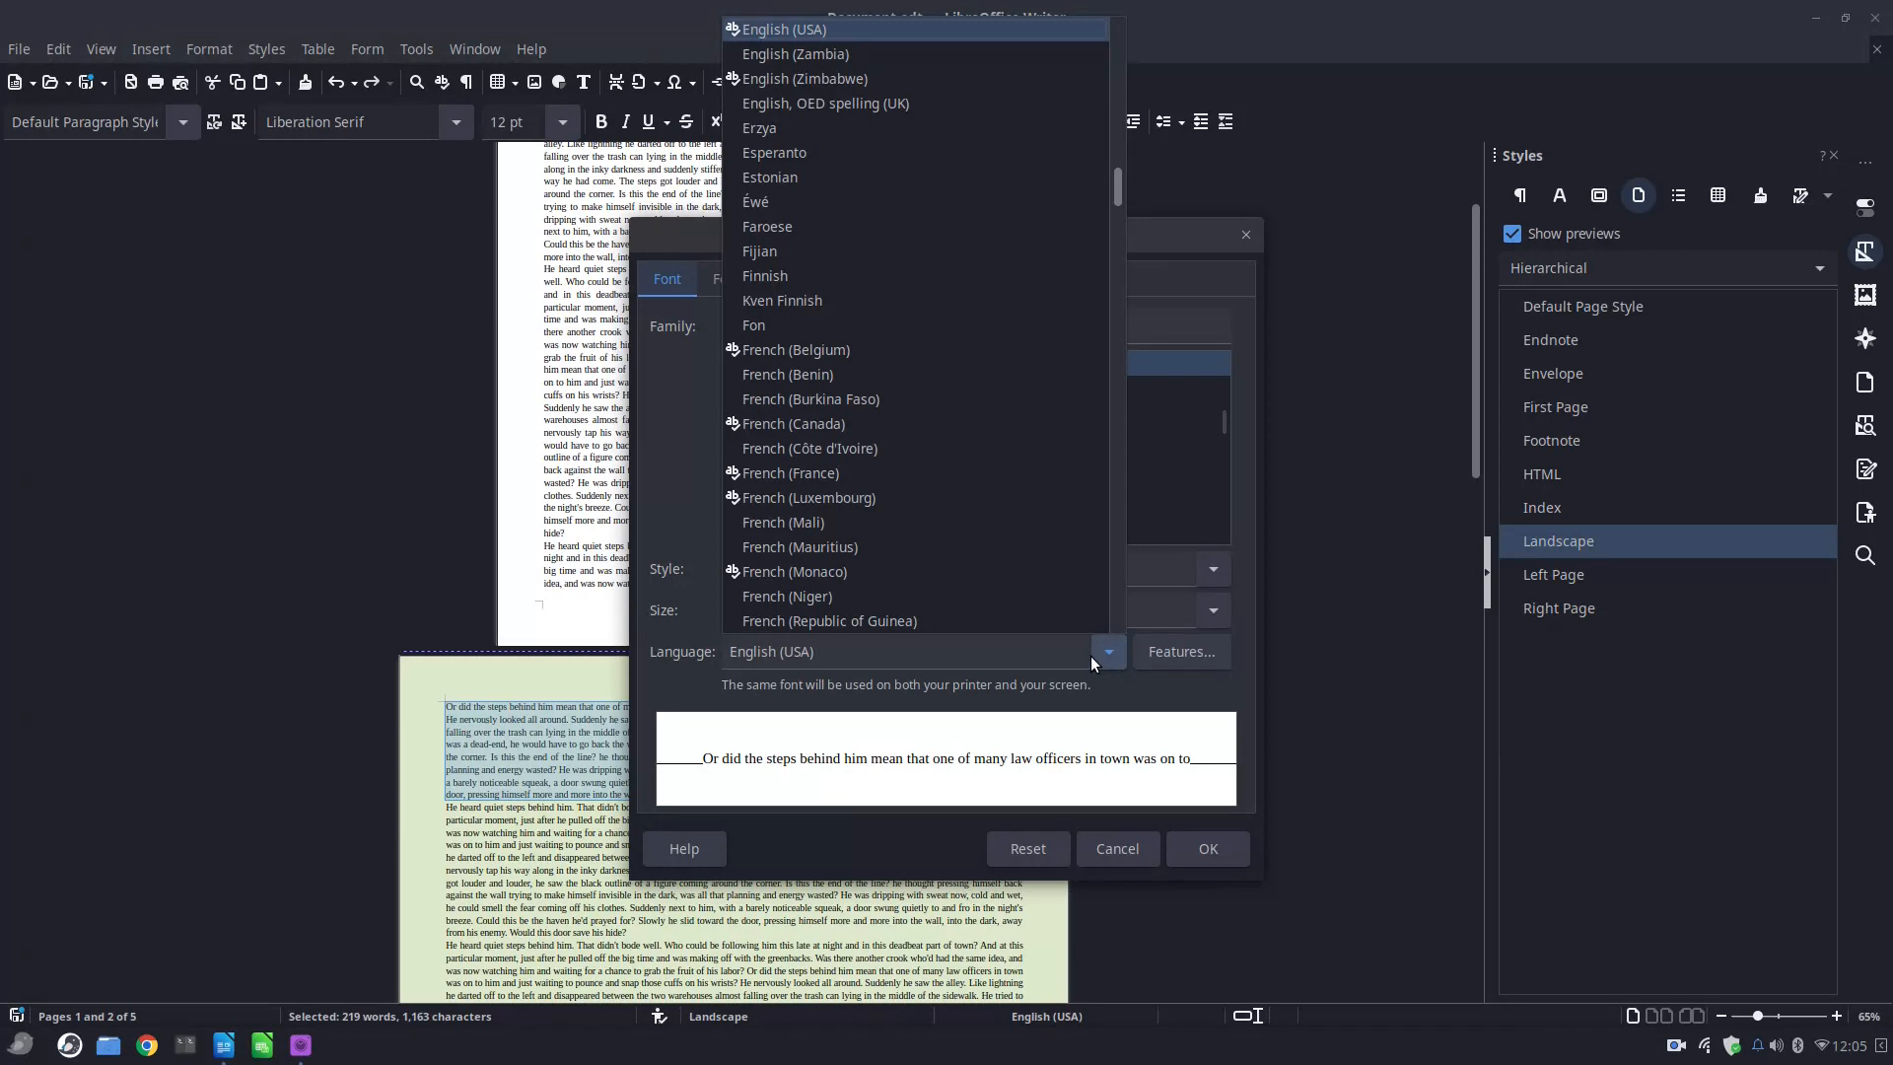
pyautogui.click(884, 574)
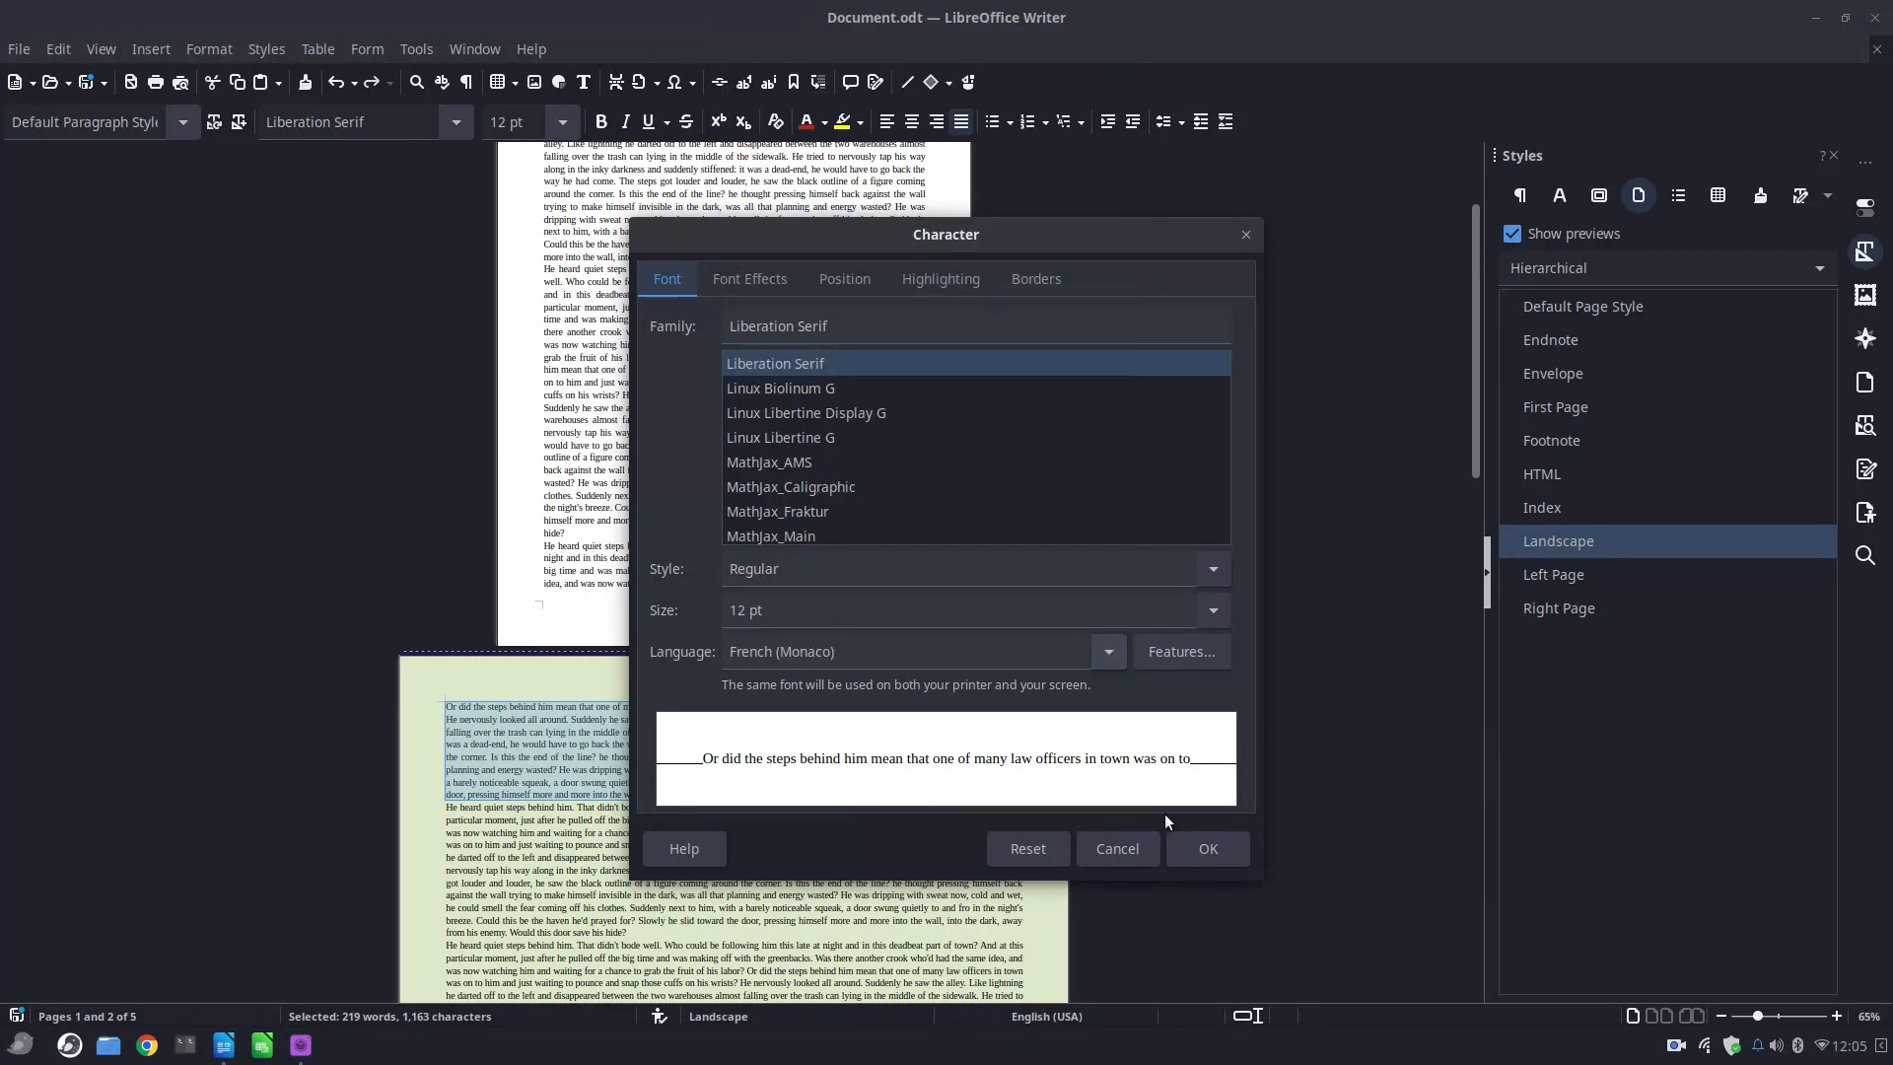
pyautogui.click(1205, 848)
pyautogui.click(942, 797)
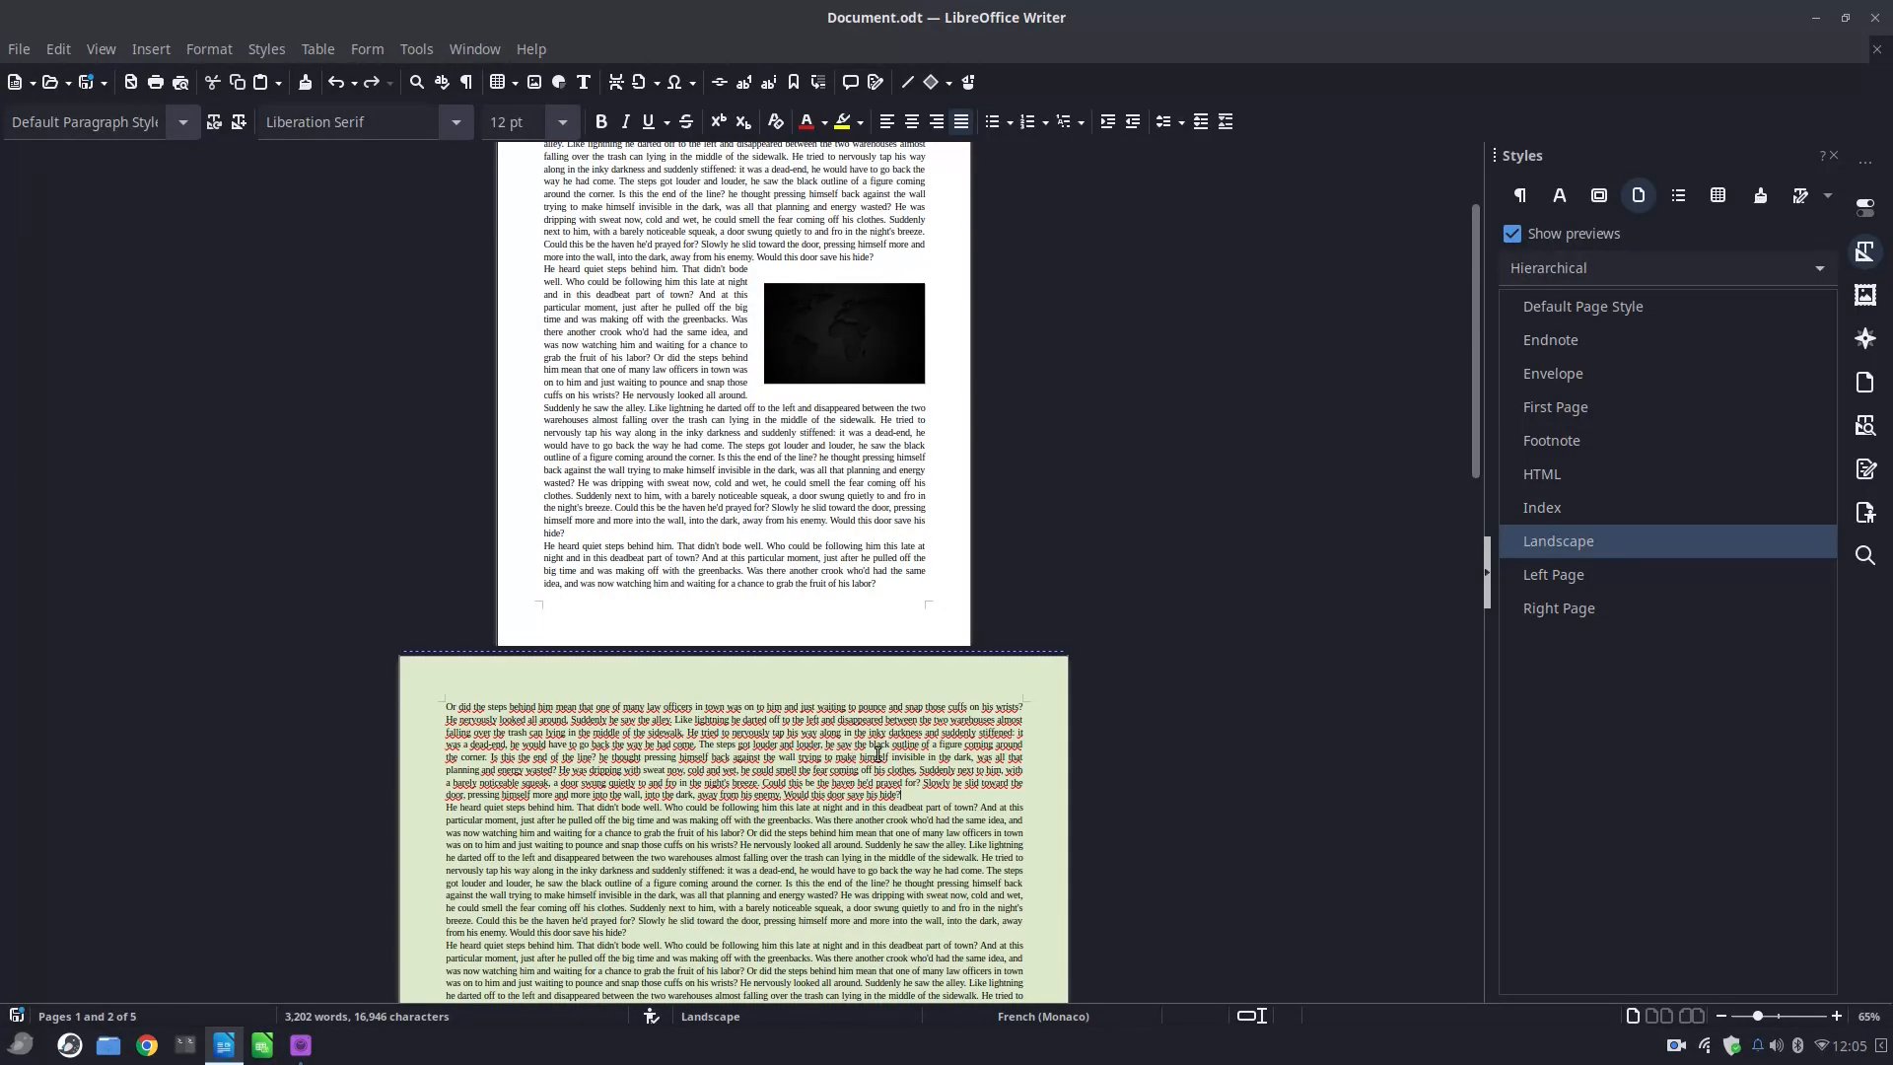
# Set the language of the first paragraph on page 2 to None (Do not check spelling).
pyautogui.keyDown('ctrl'); pyautogui.scroll(2, 882, 760); pyautogui.keyUp('ctrl')
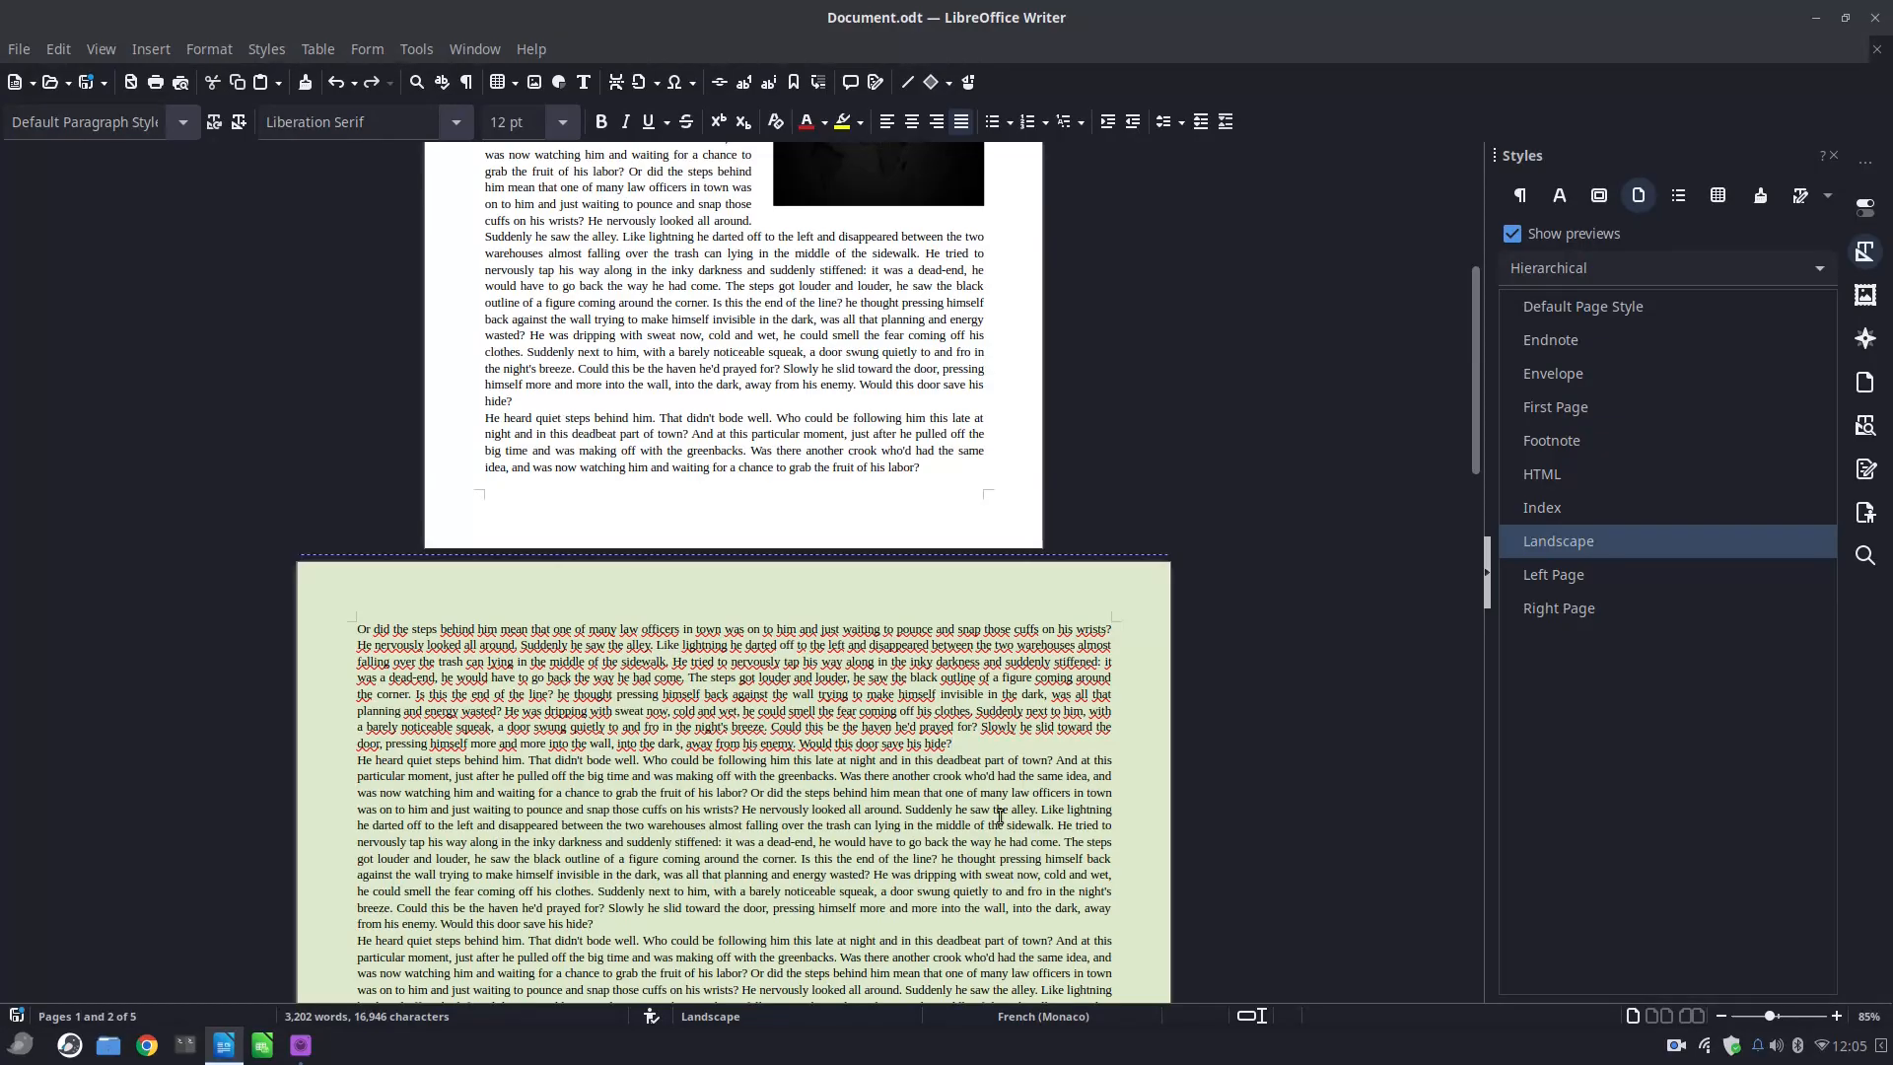
pyautogui.click(1005, 858)
pyautogui.click(1002, 719)
pyautogui.moveTo(963, 748); pyautogui.dragTo(347, 636)
pyautogui.rightClick(592, 667)
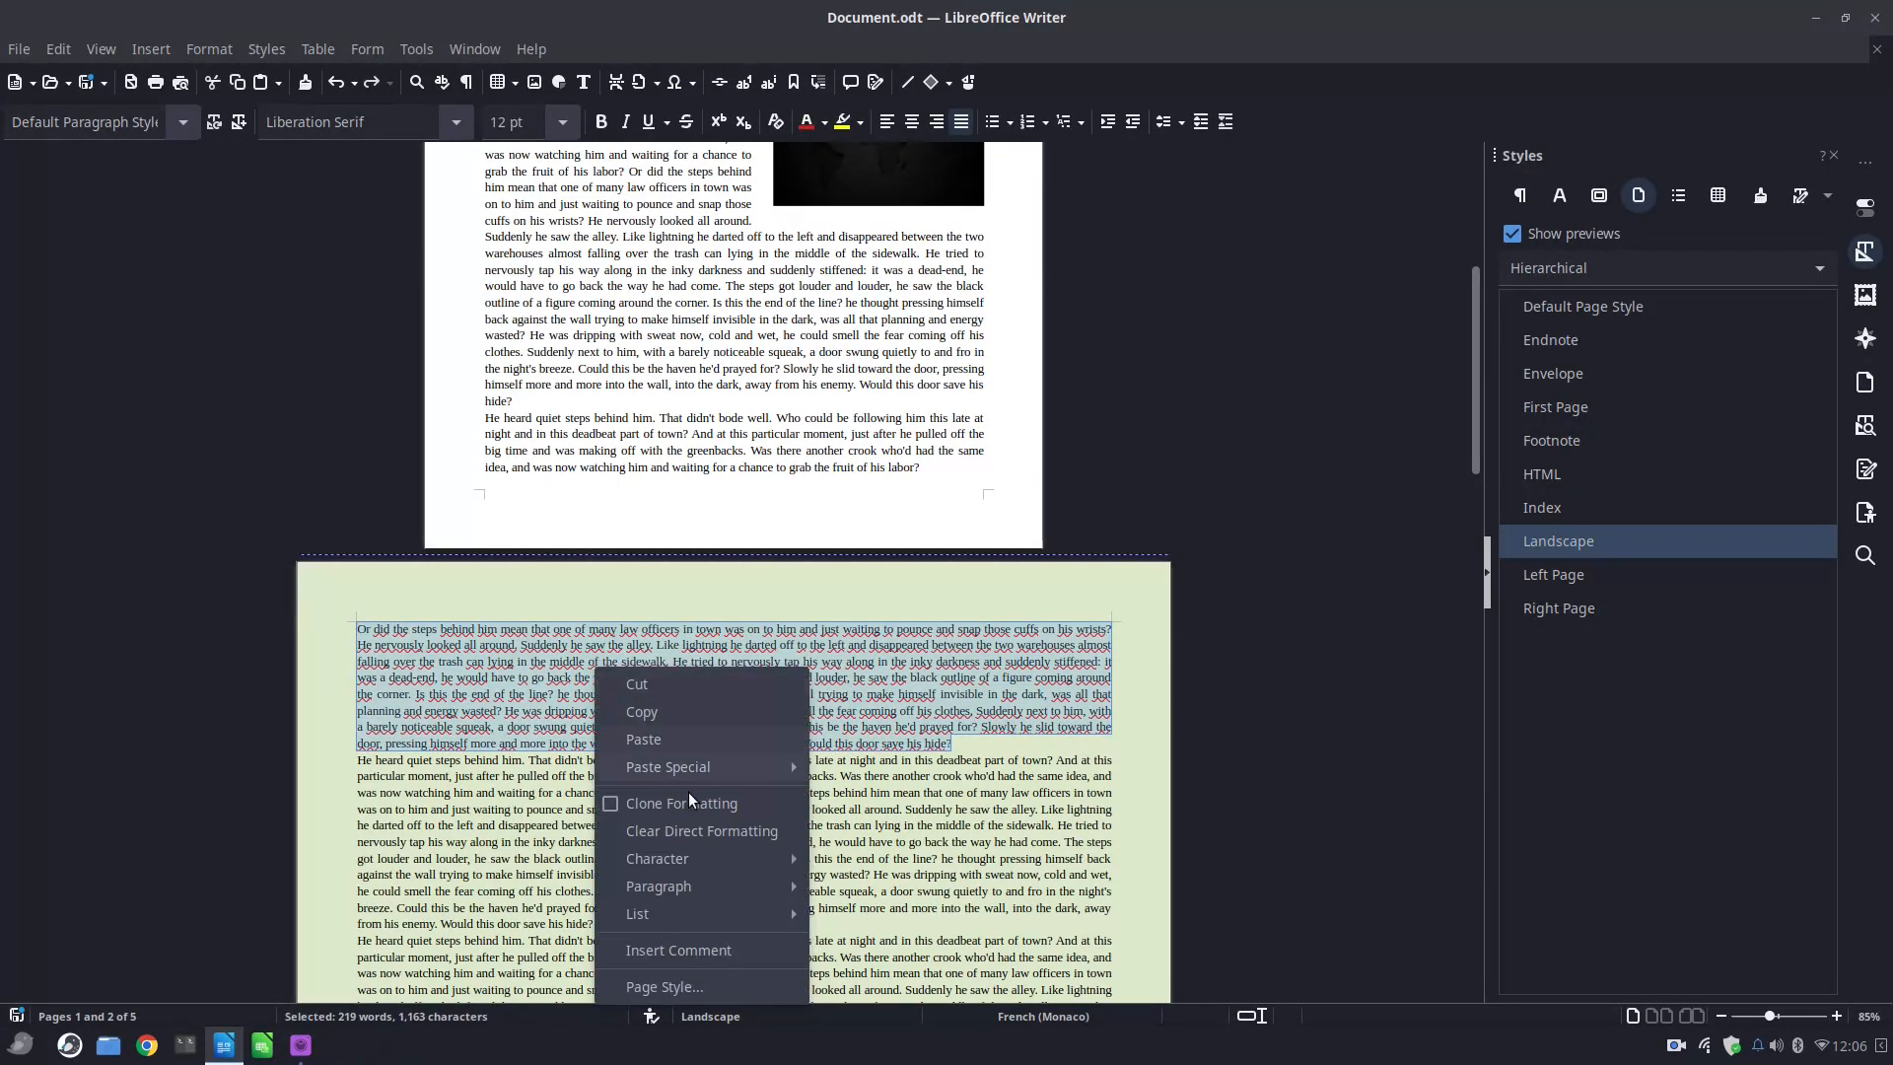
pyautogui.click(1078, 1018)
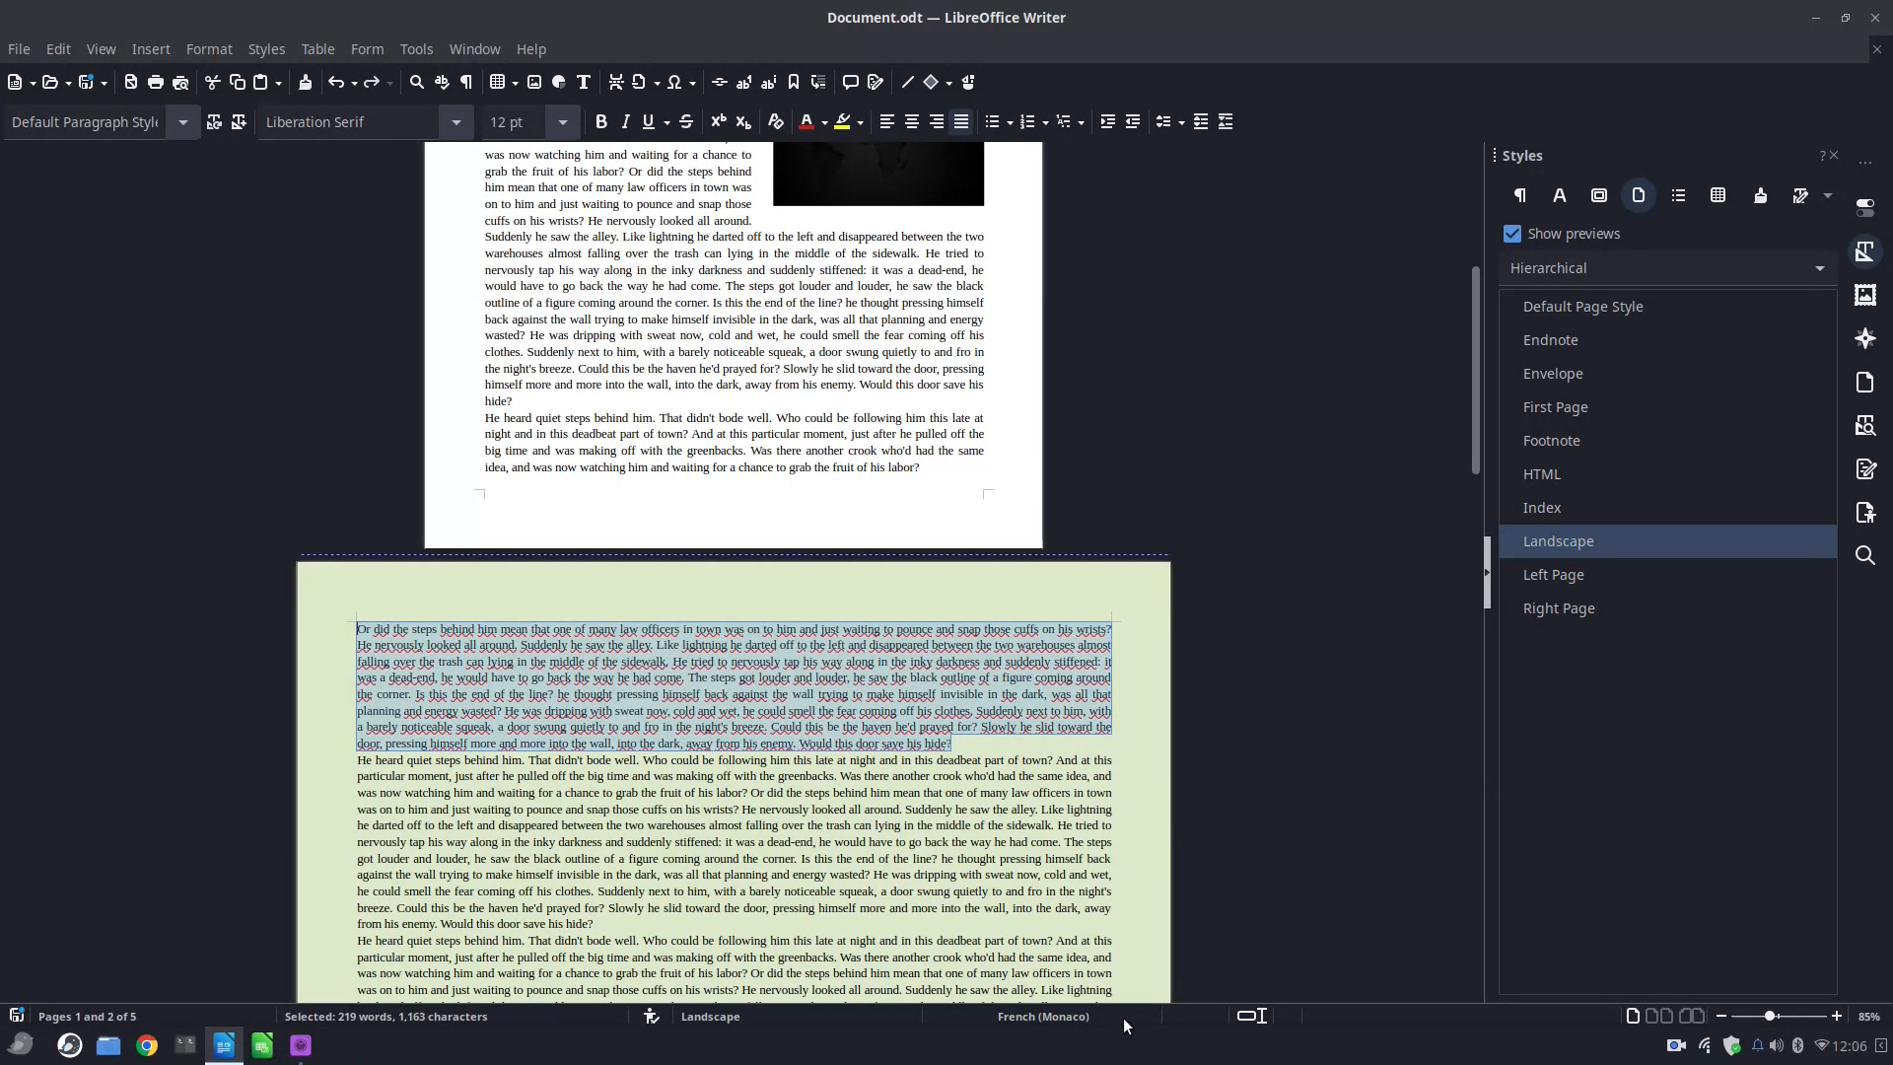
pyautogui.click(1045, 1017)
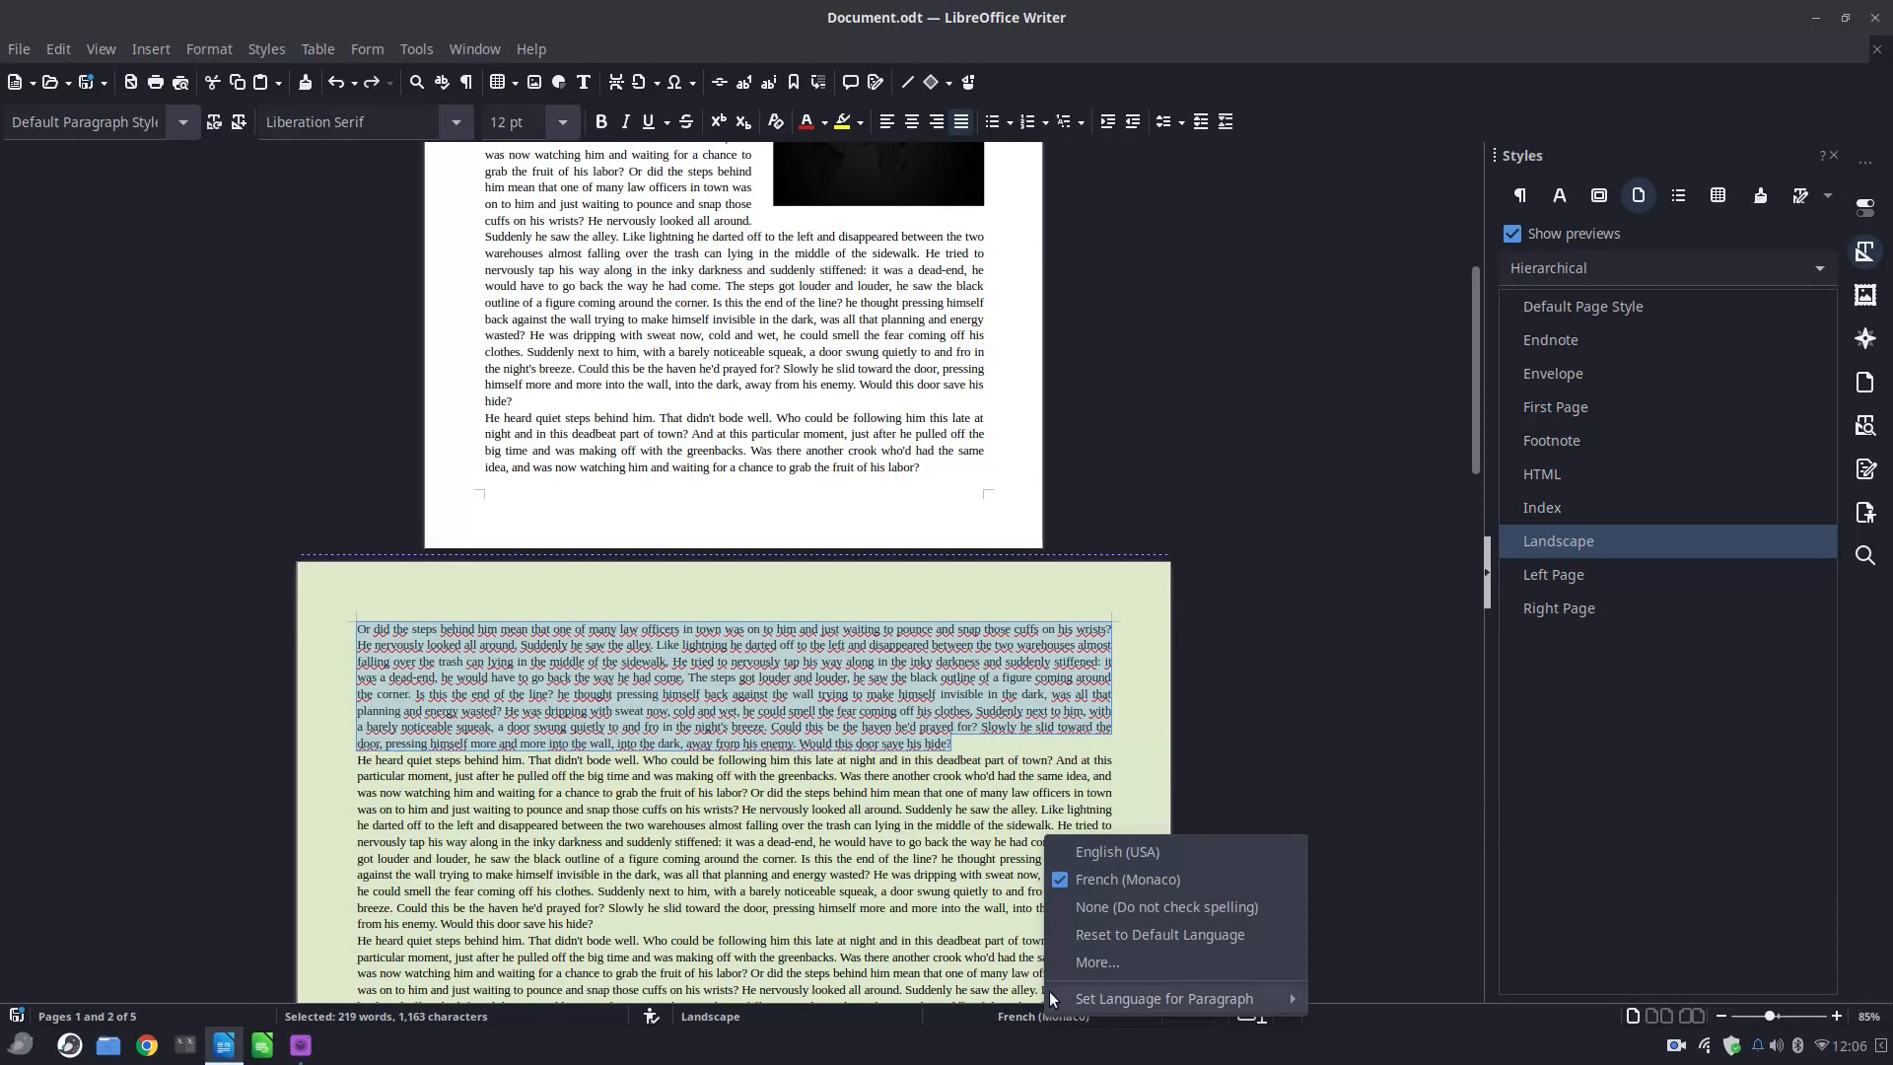
pyautogui.click(1118, 907)
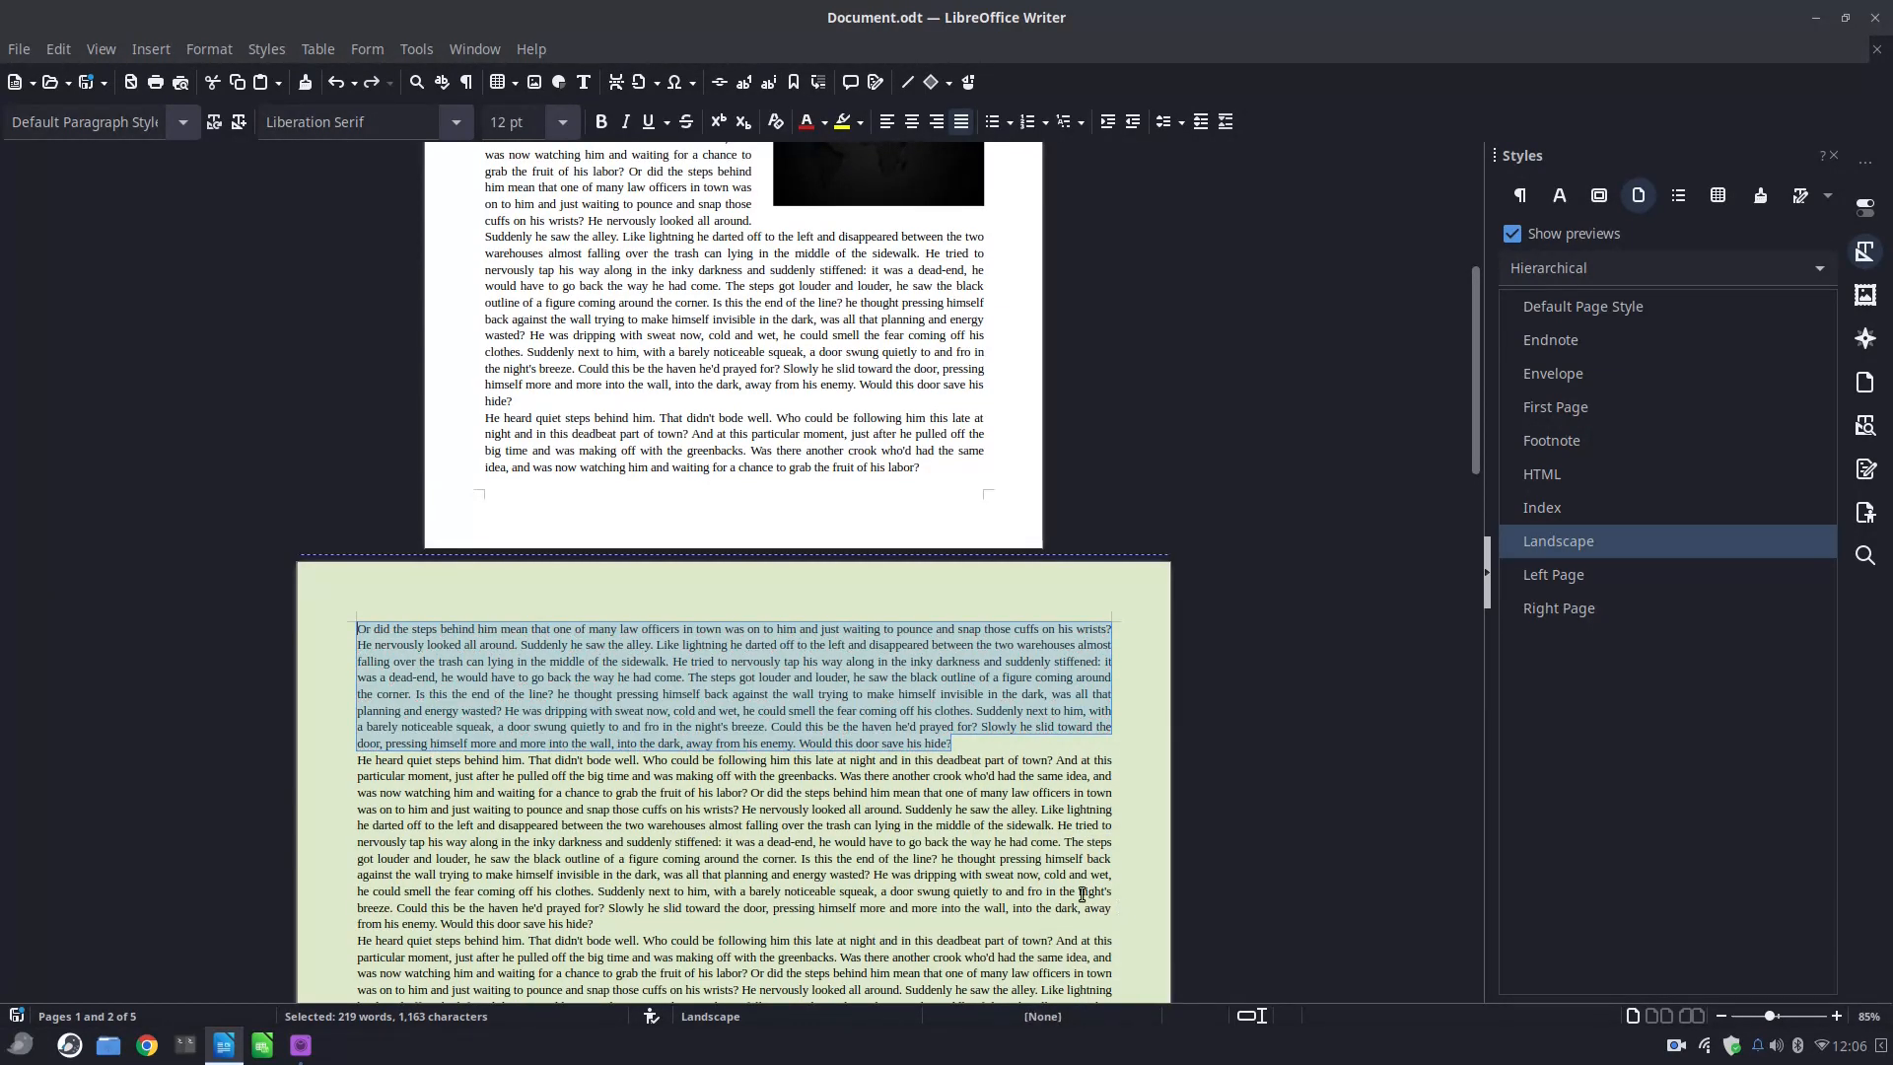
pyautogui.click(987, 796)
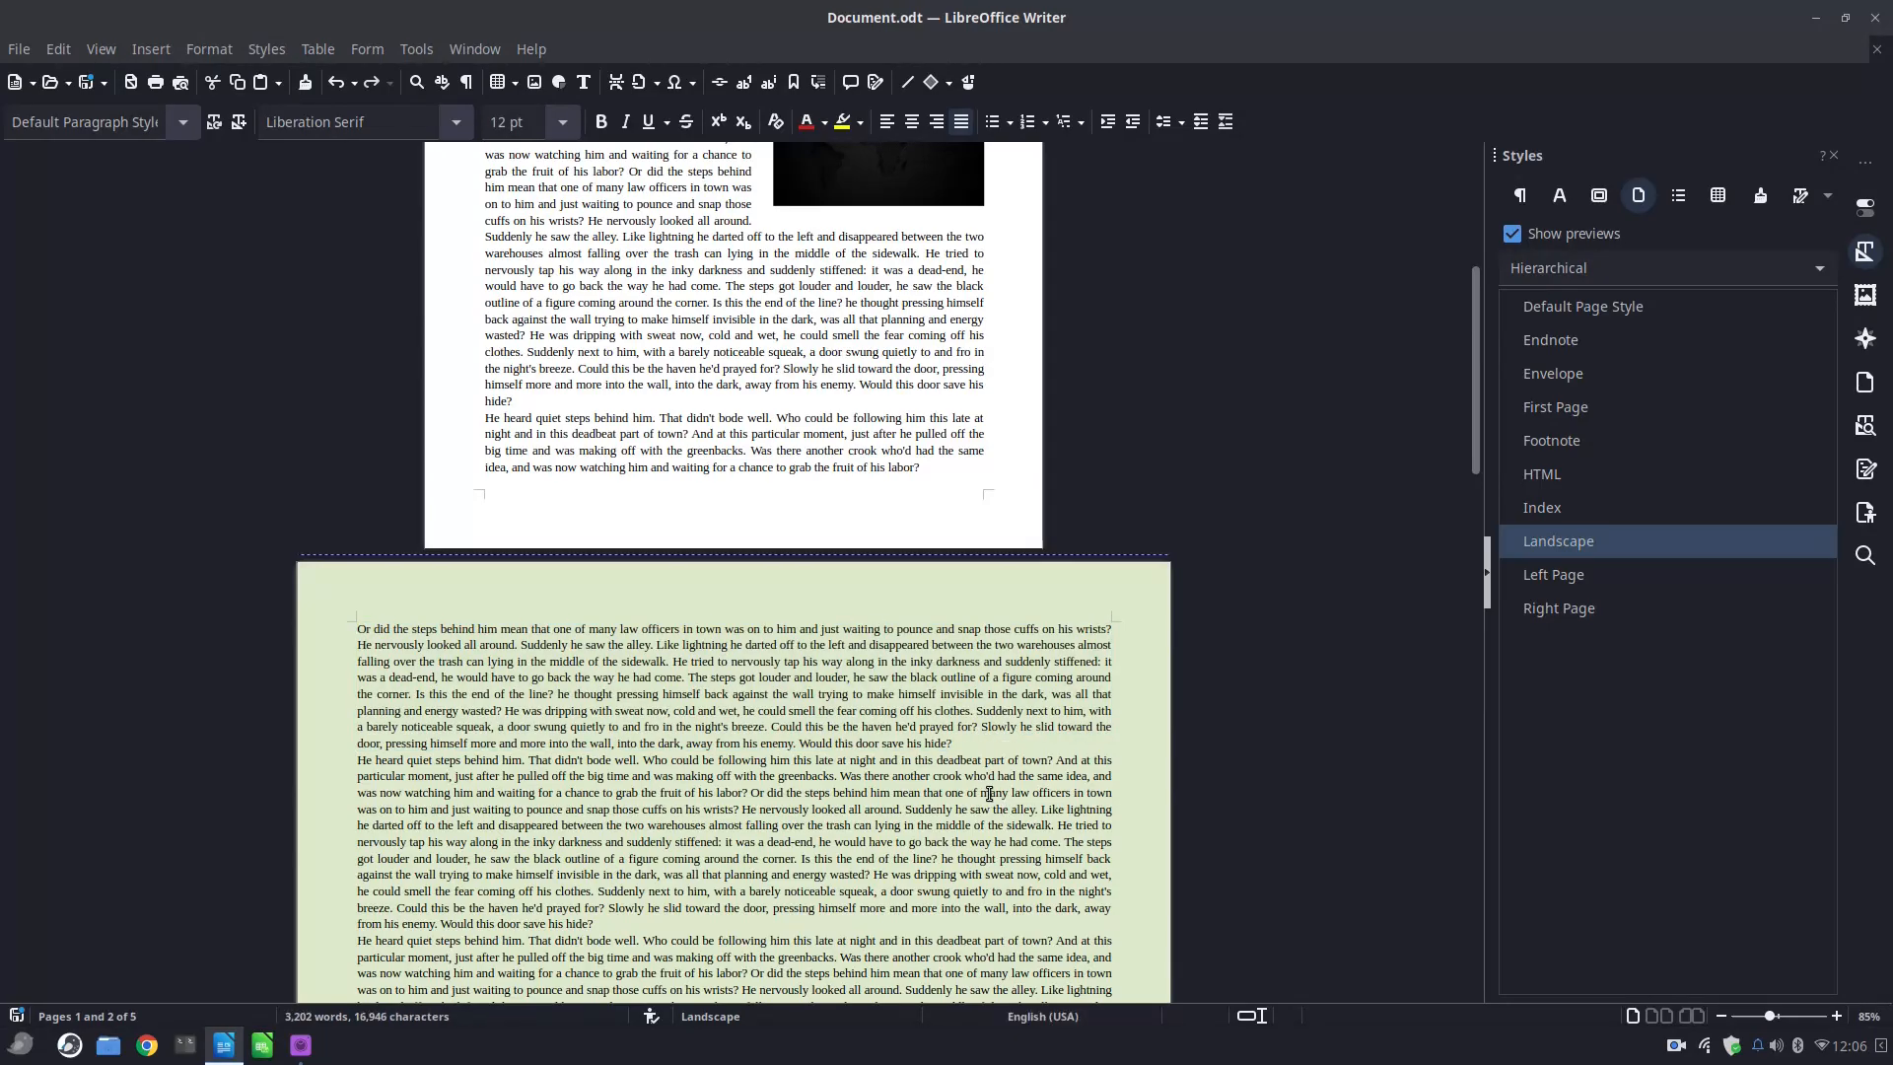
pyautogui.click(1000, 740)
pyautogui.click(1012, 880)
# Make "night's breeze" in the first paragraph and "with" in the second paragraph of page 2 bold.
pyautogui.keyDown('ctrl'); pyautogui.scroll(2, 846, 774); pyautogui.keyUp('ctrl')
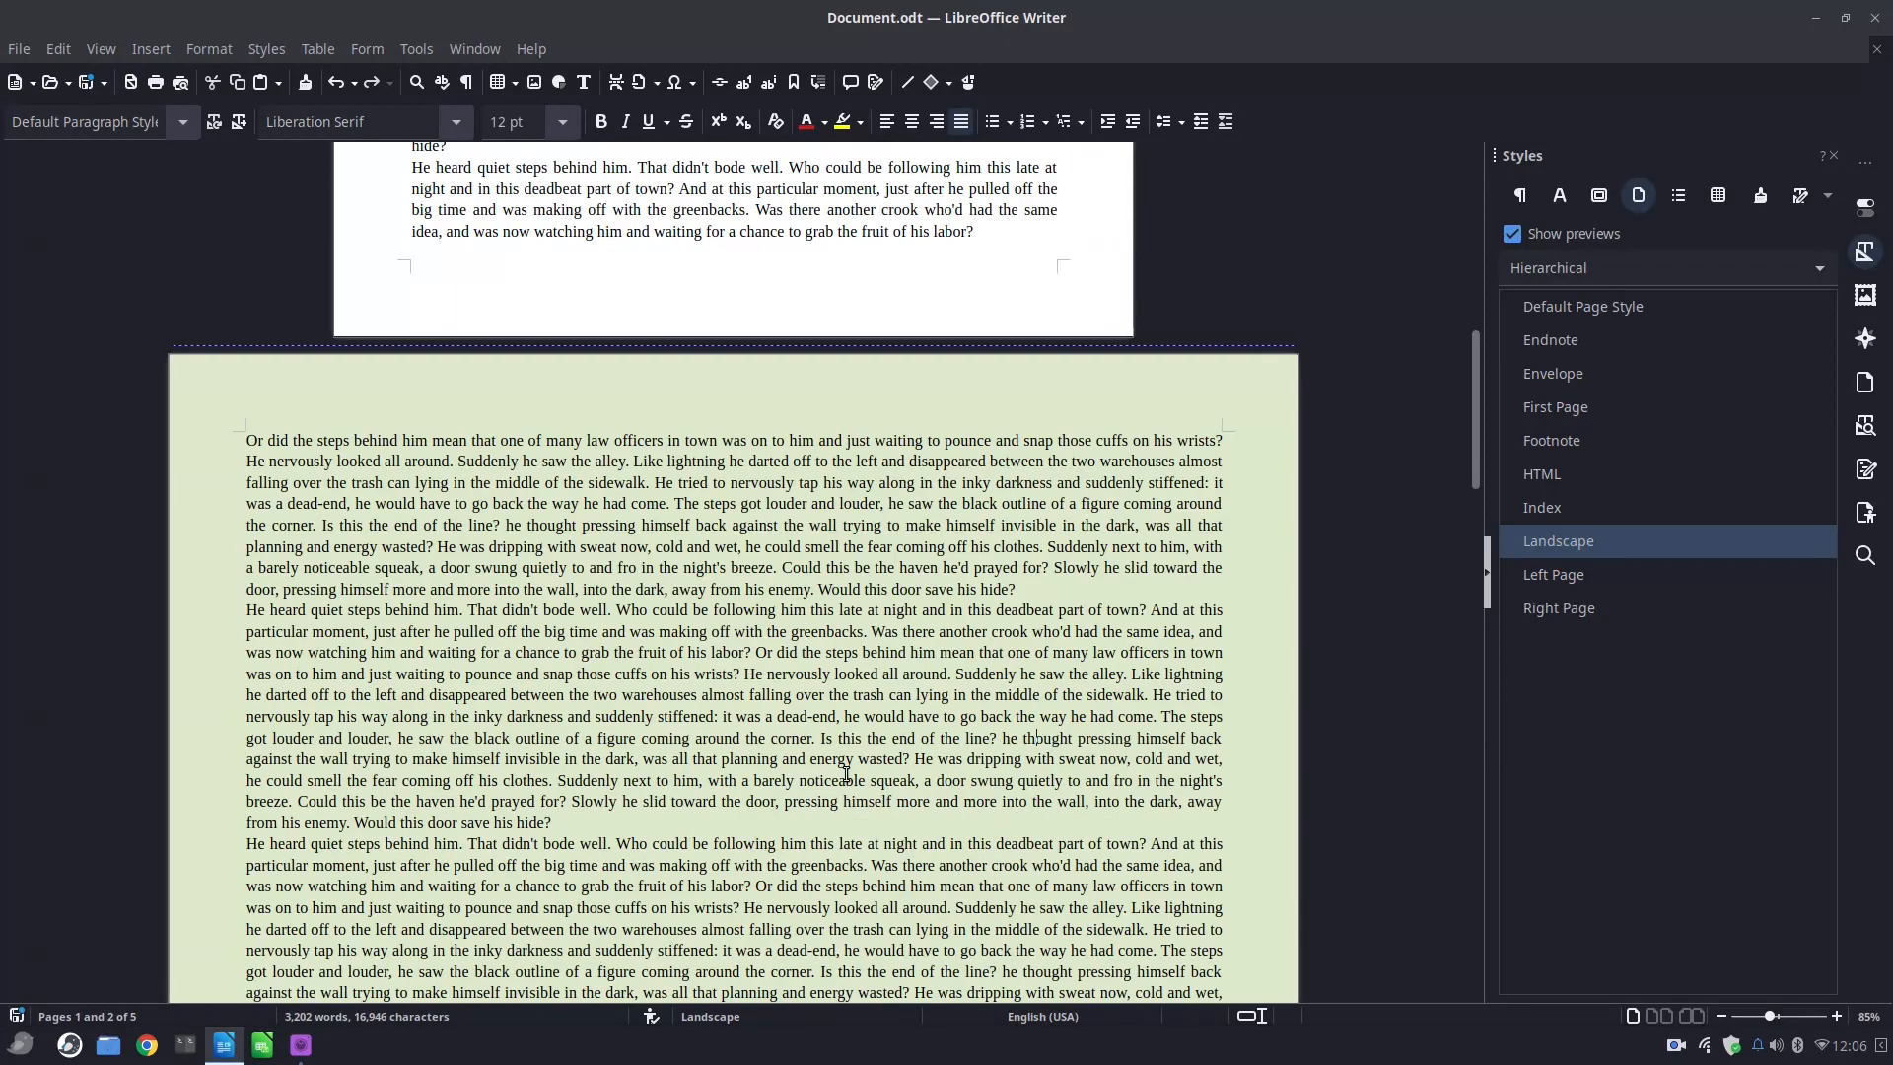
pyautogui.moveTo(687, 568); pyautogui.dragTo(775, 569)
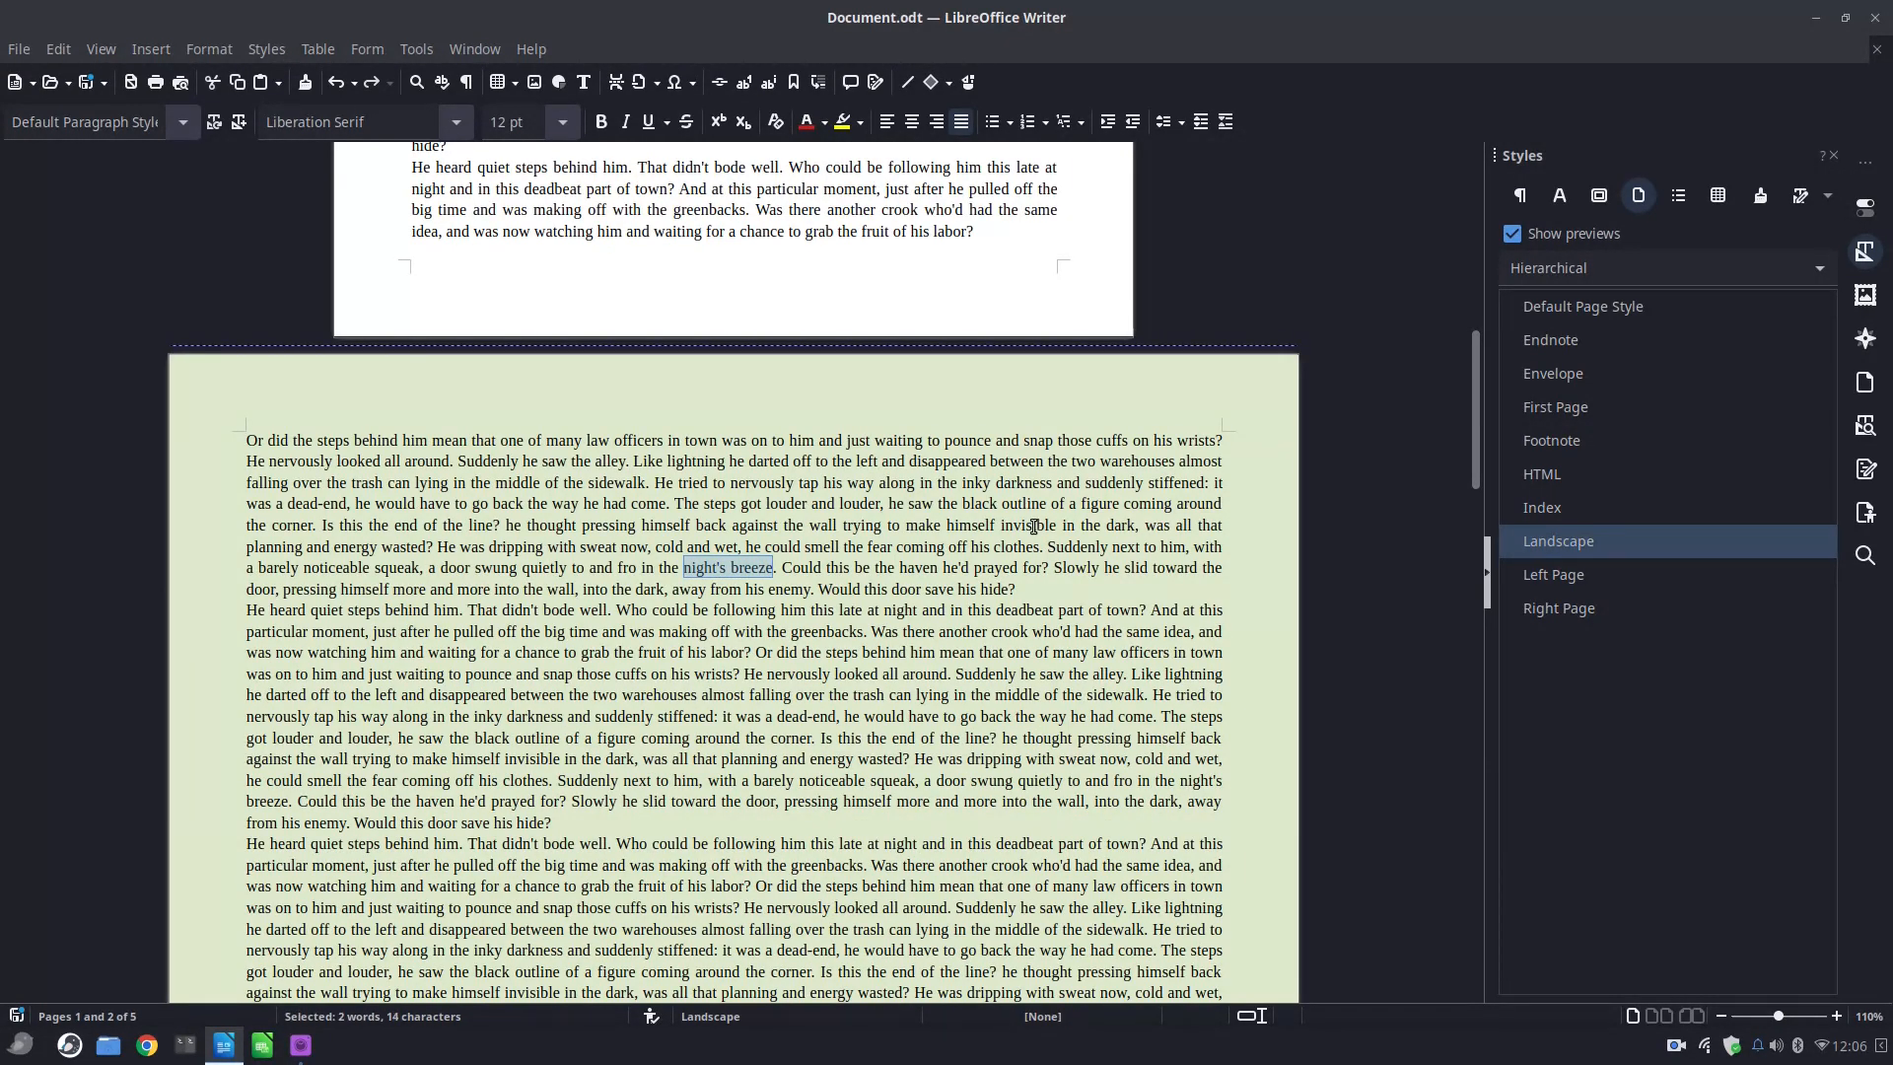
pyautogui.hotkey('ctrl', 'b')
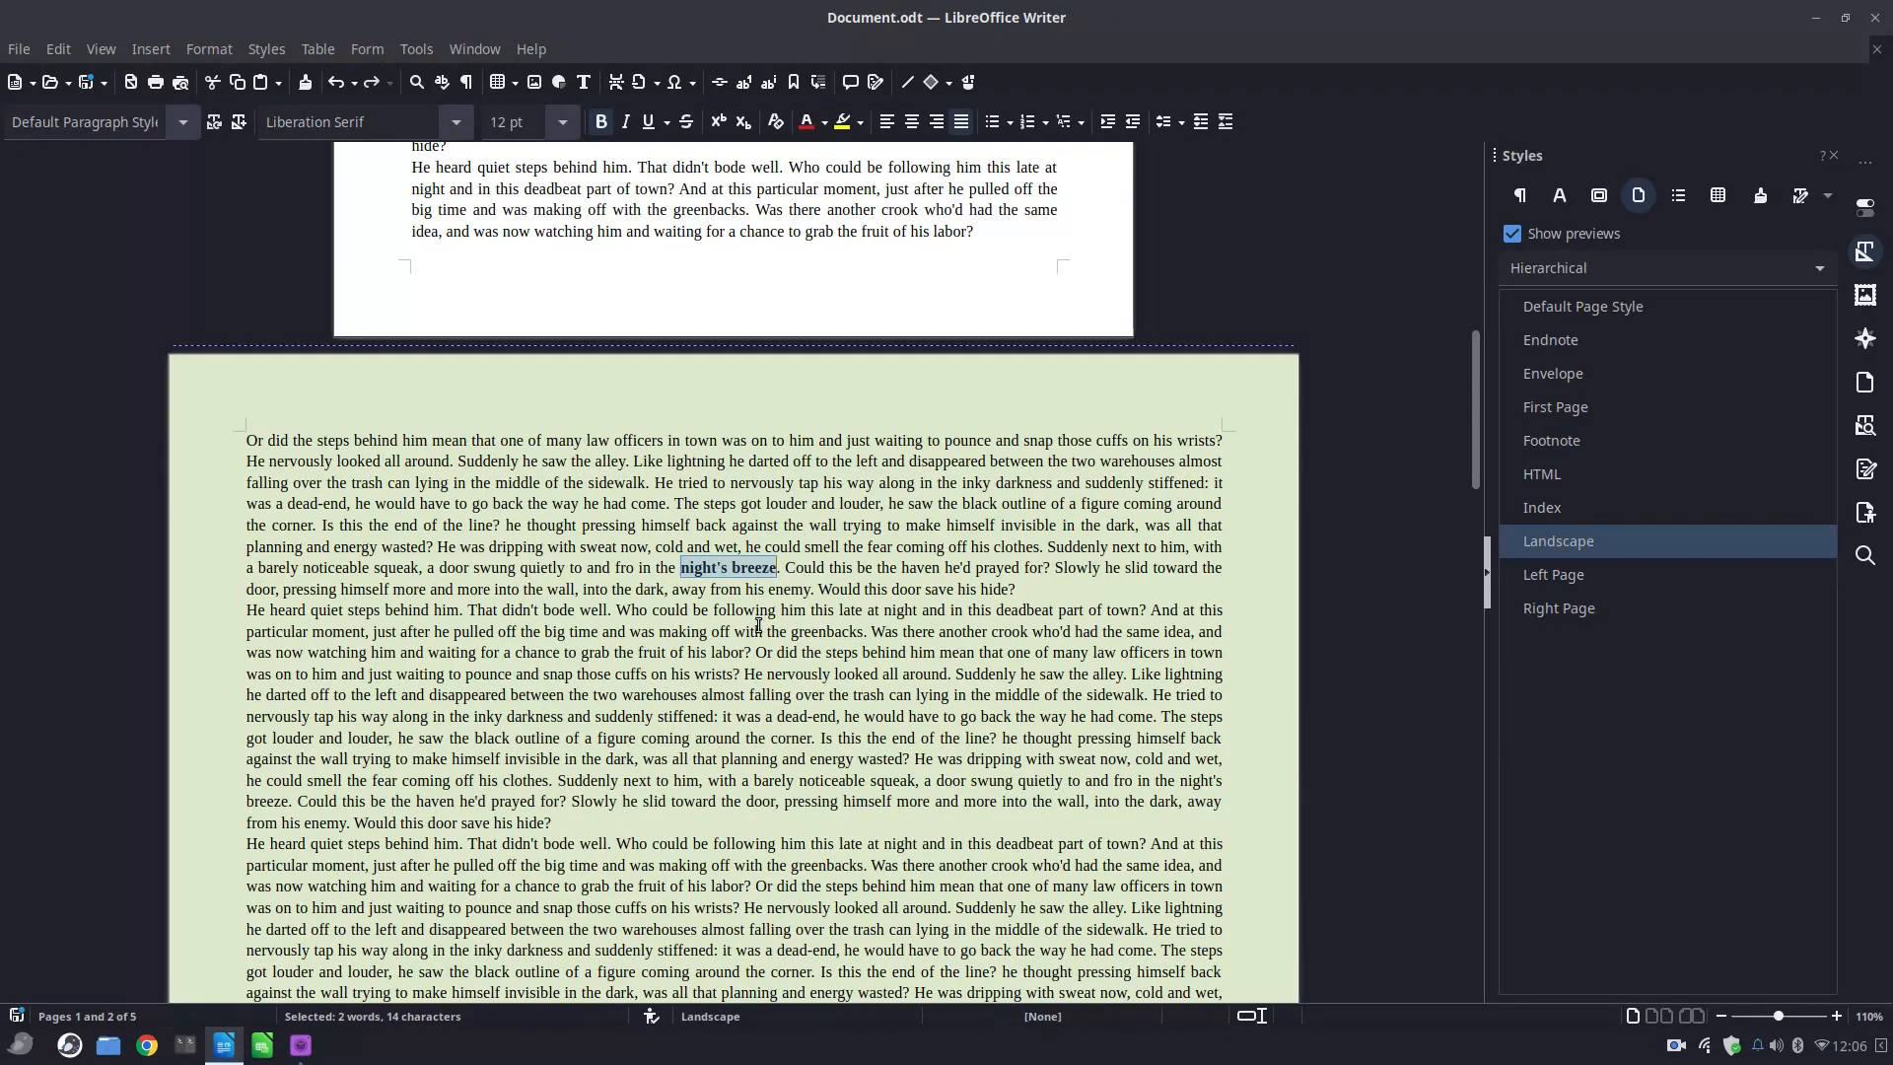
pyautogui.moveTo(736, 631); pyautogui.dragTo(762, 636)
pyautogui.hotkey('ctrl', 'b')
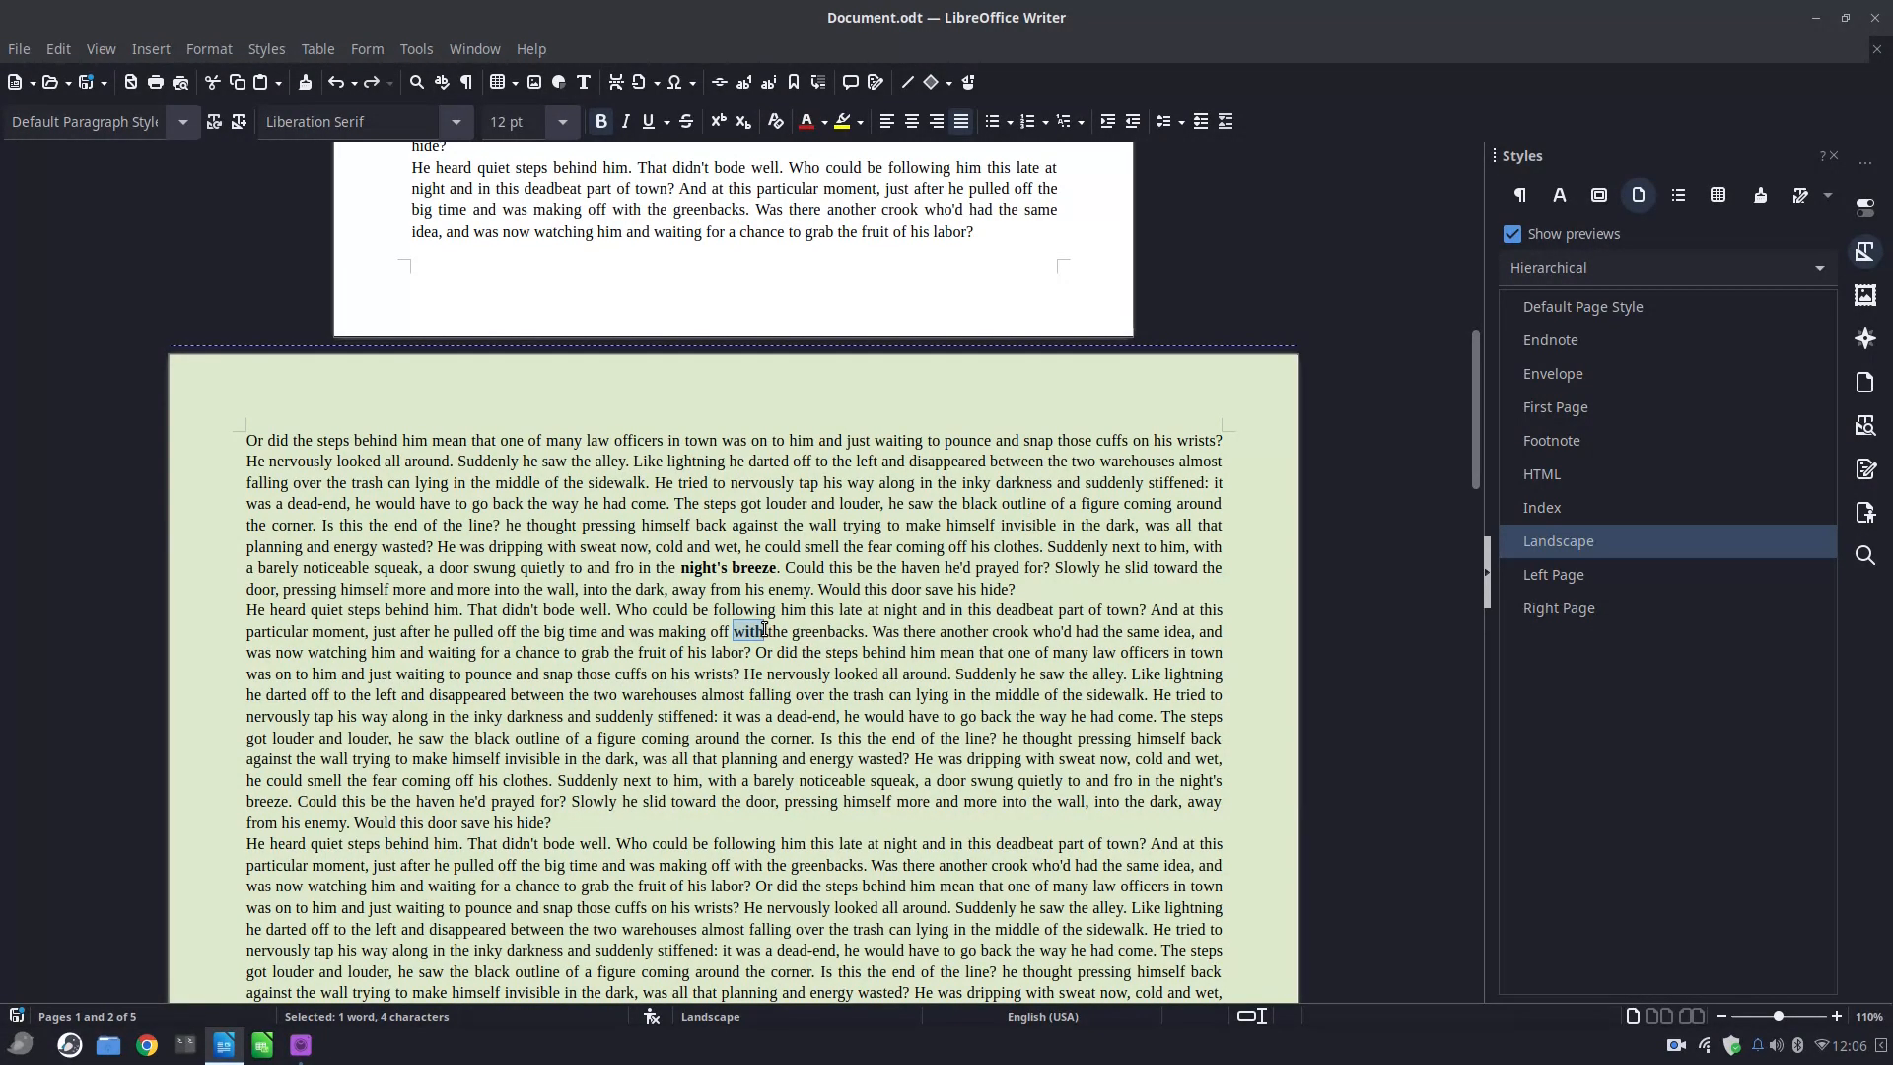
pyautogui.scroll(1, 819, 635)
pyautogui.click(877, 656)
# Switch to Adding selection mode and bold "grab", "cuffs", "stiffened", "around" and "with" together in page 2's second paragraph.
pyautogui.scroll(-3, 879, 658)
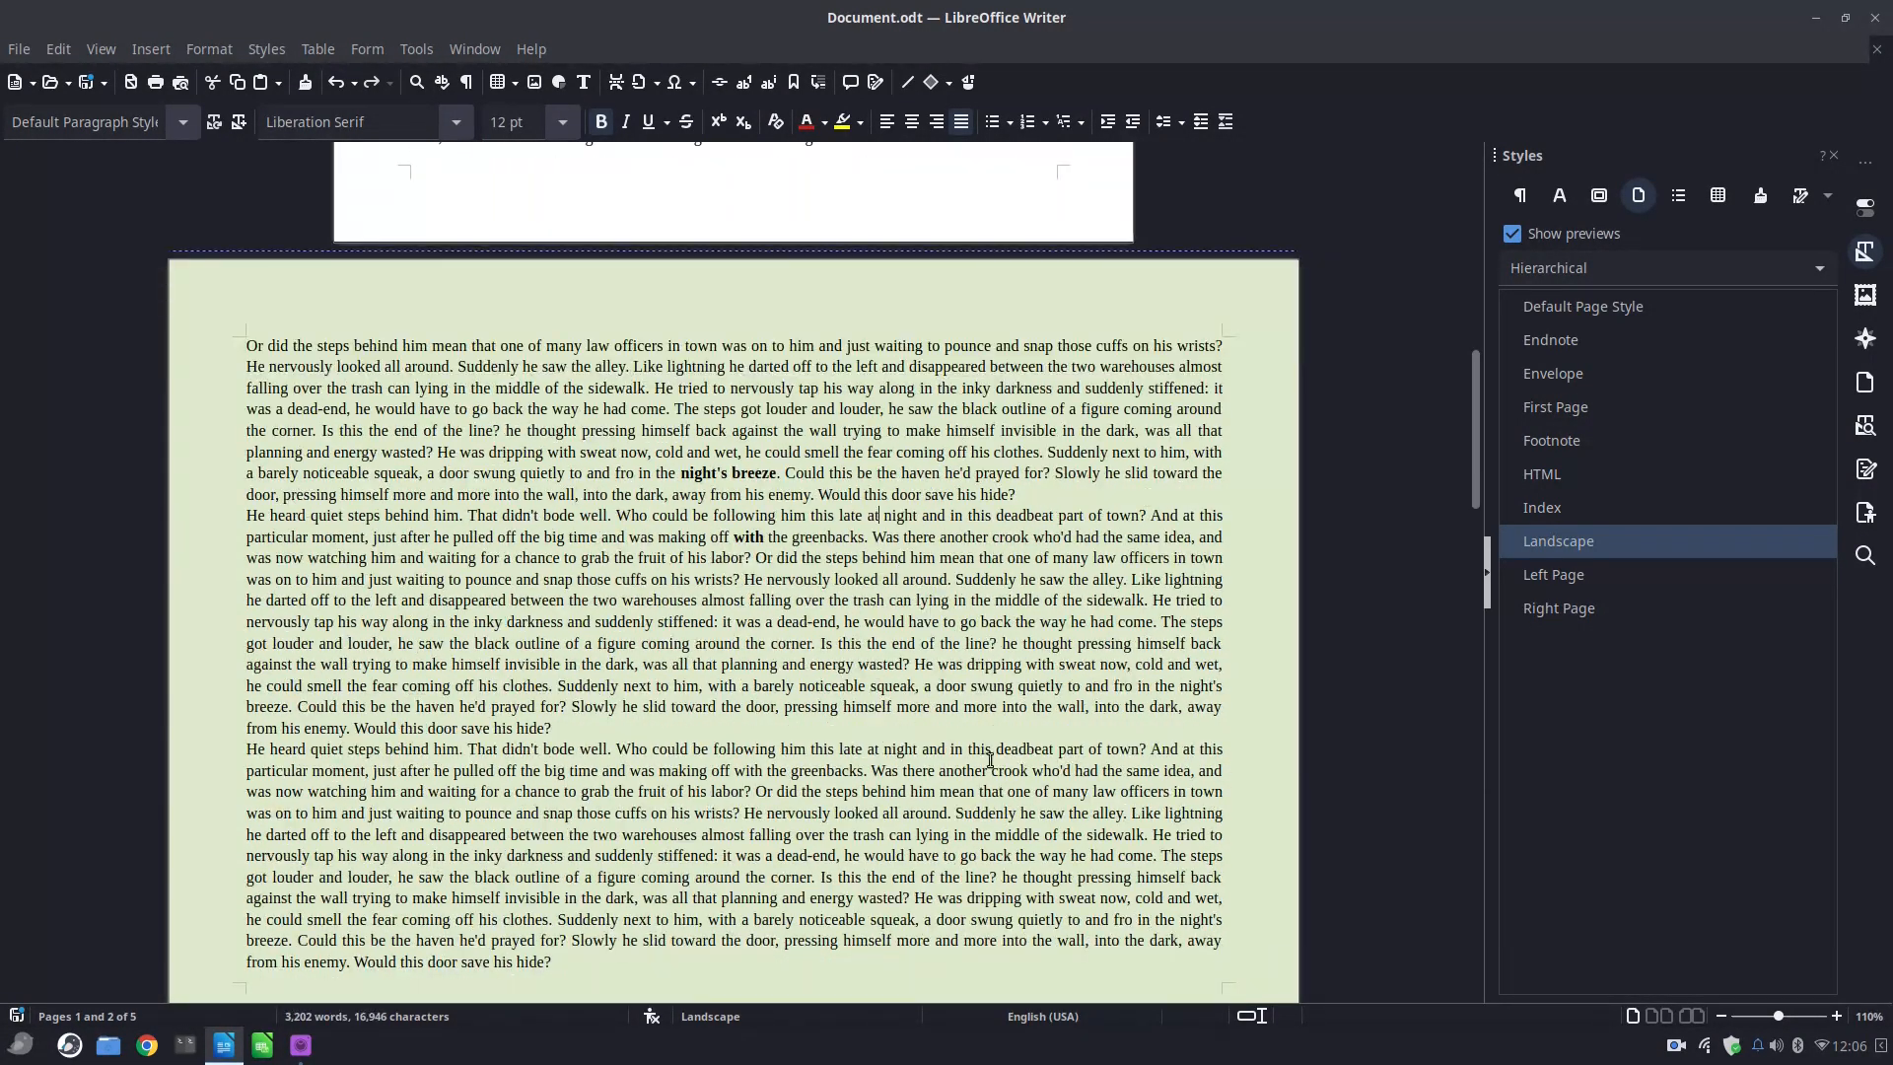
pyautogui.click(1253, 1016)
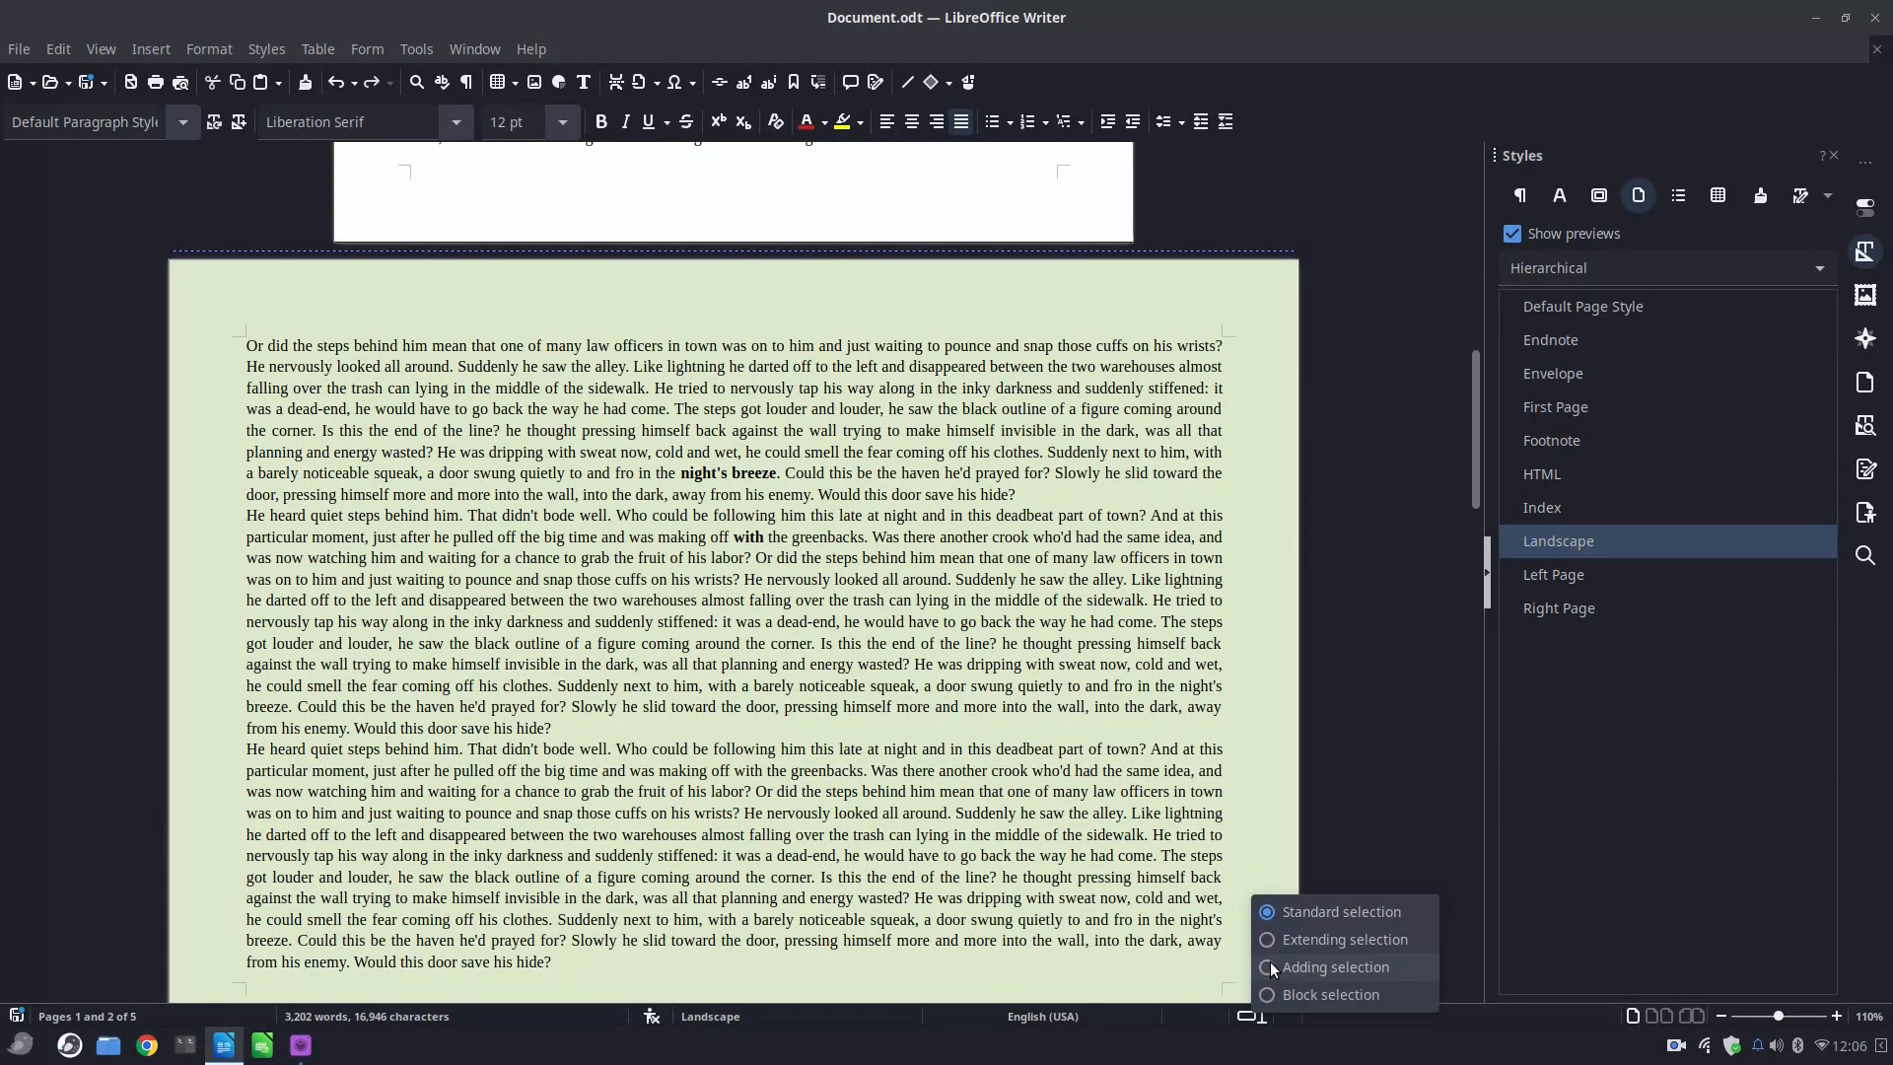
pyautogui.click(1274, 970)
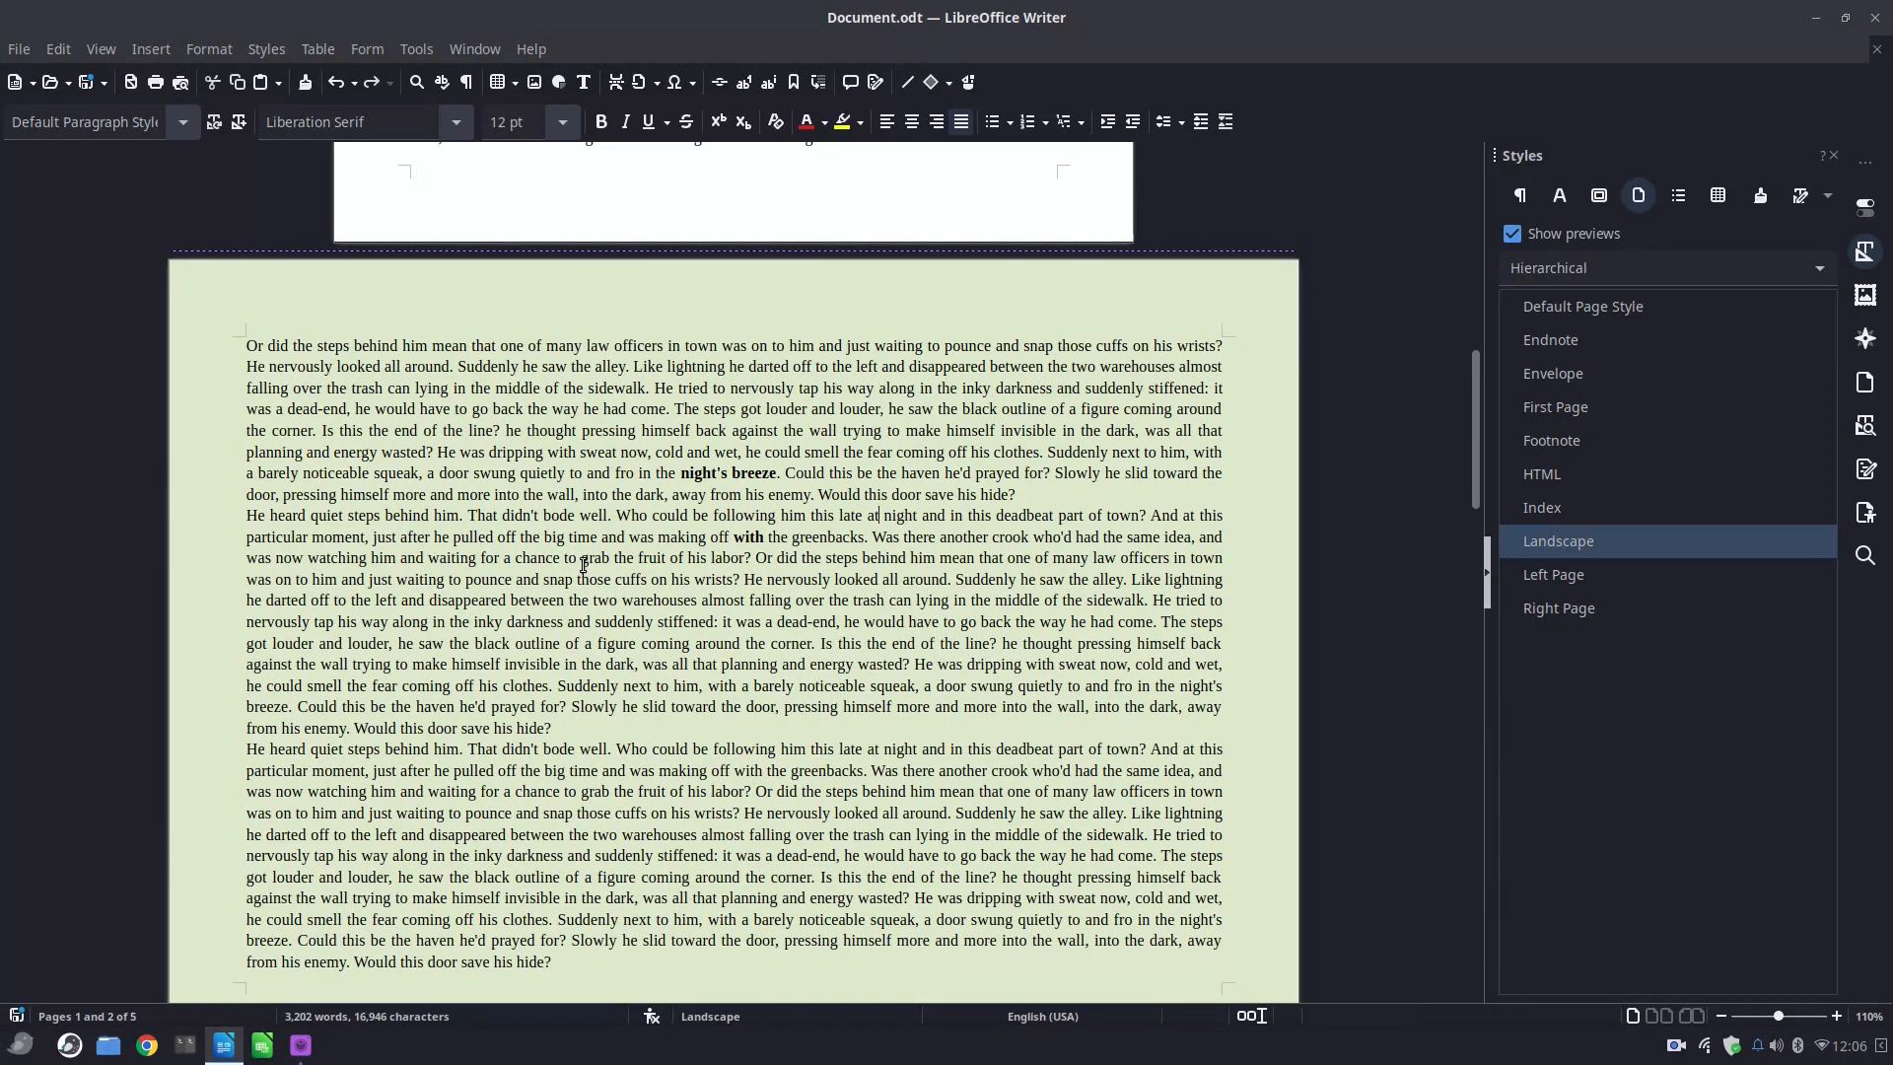
pyautogui.moveTo(584, 565); pyautogui.dragTo(736, 688)
pyautogui.click(600, 121)
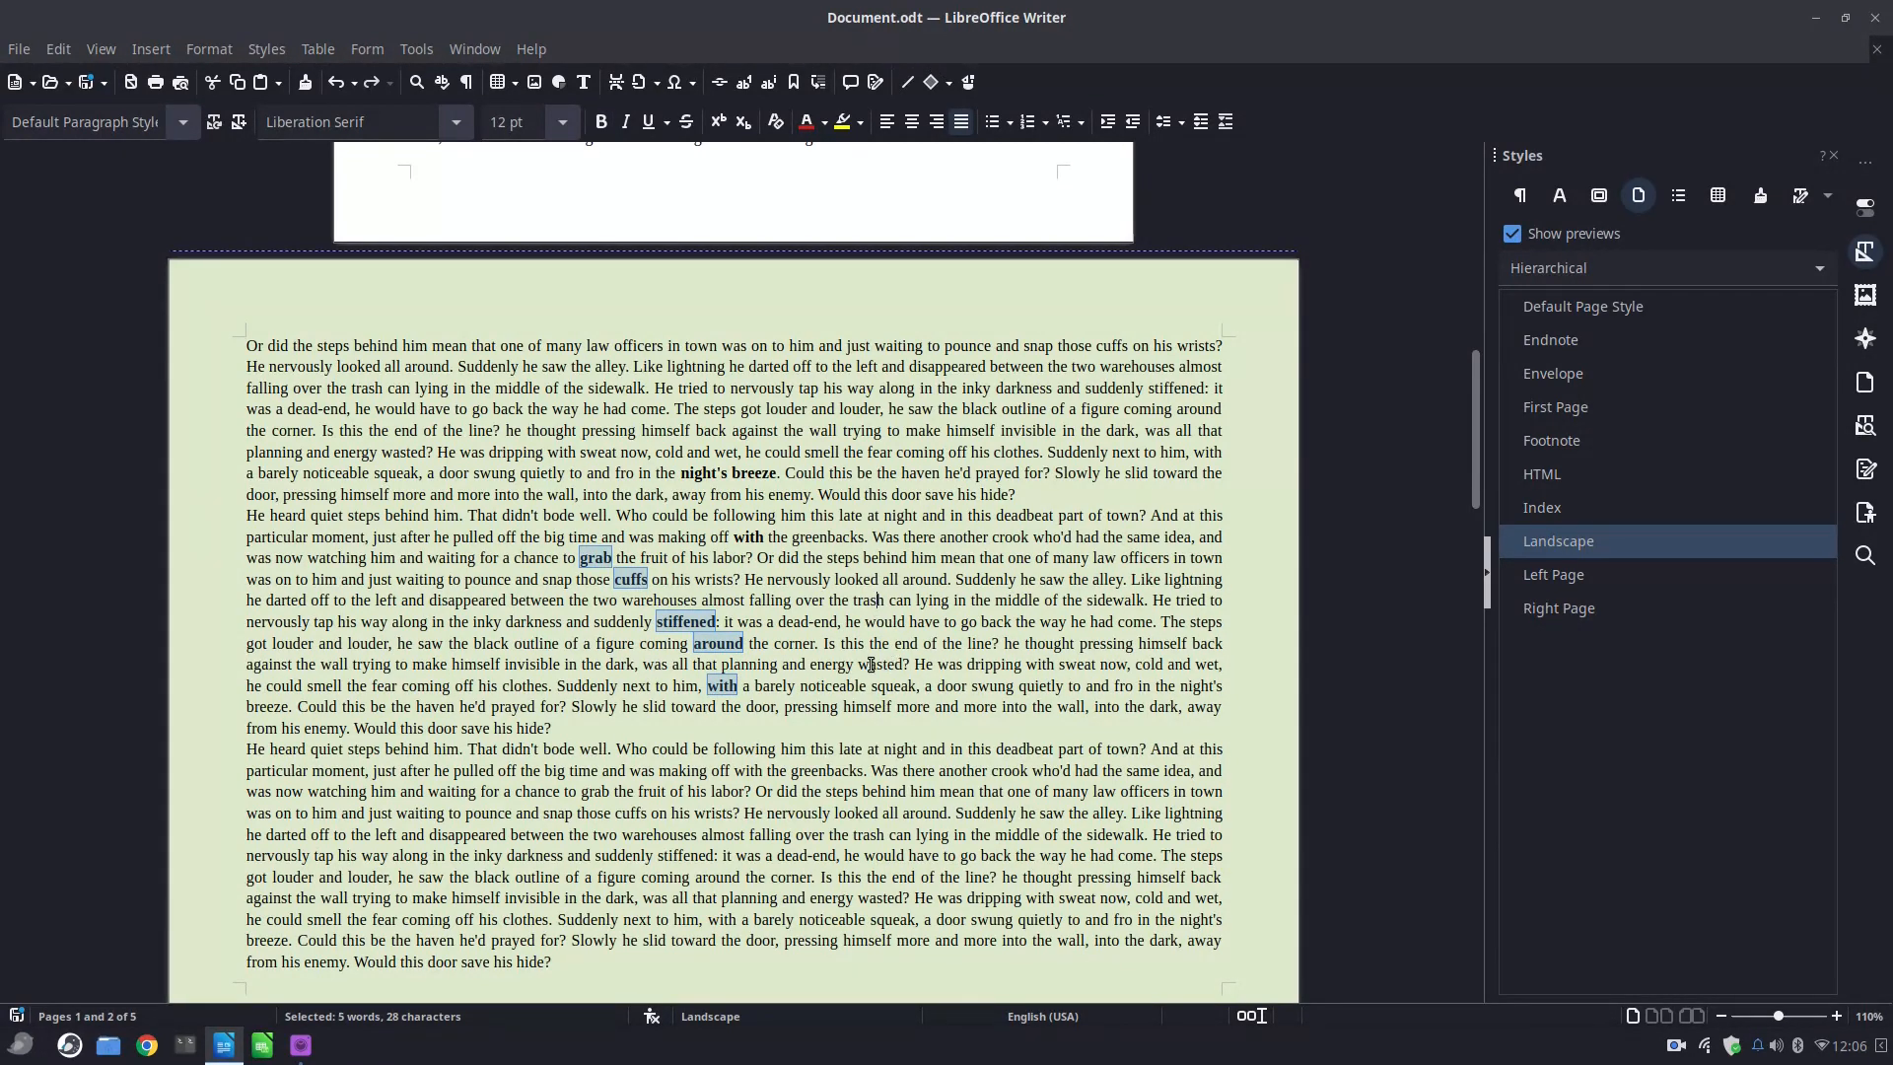
# Add "wasted", "at night", "Was there" and "steps behind" to the selection and italicise all the selected words.
pyautogui.moveTo(861, 666); pyautogui.dragTo(900, 668)
pyautogui.moveTo(866, 750); pyautogui.dragTo(905, 794)
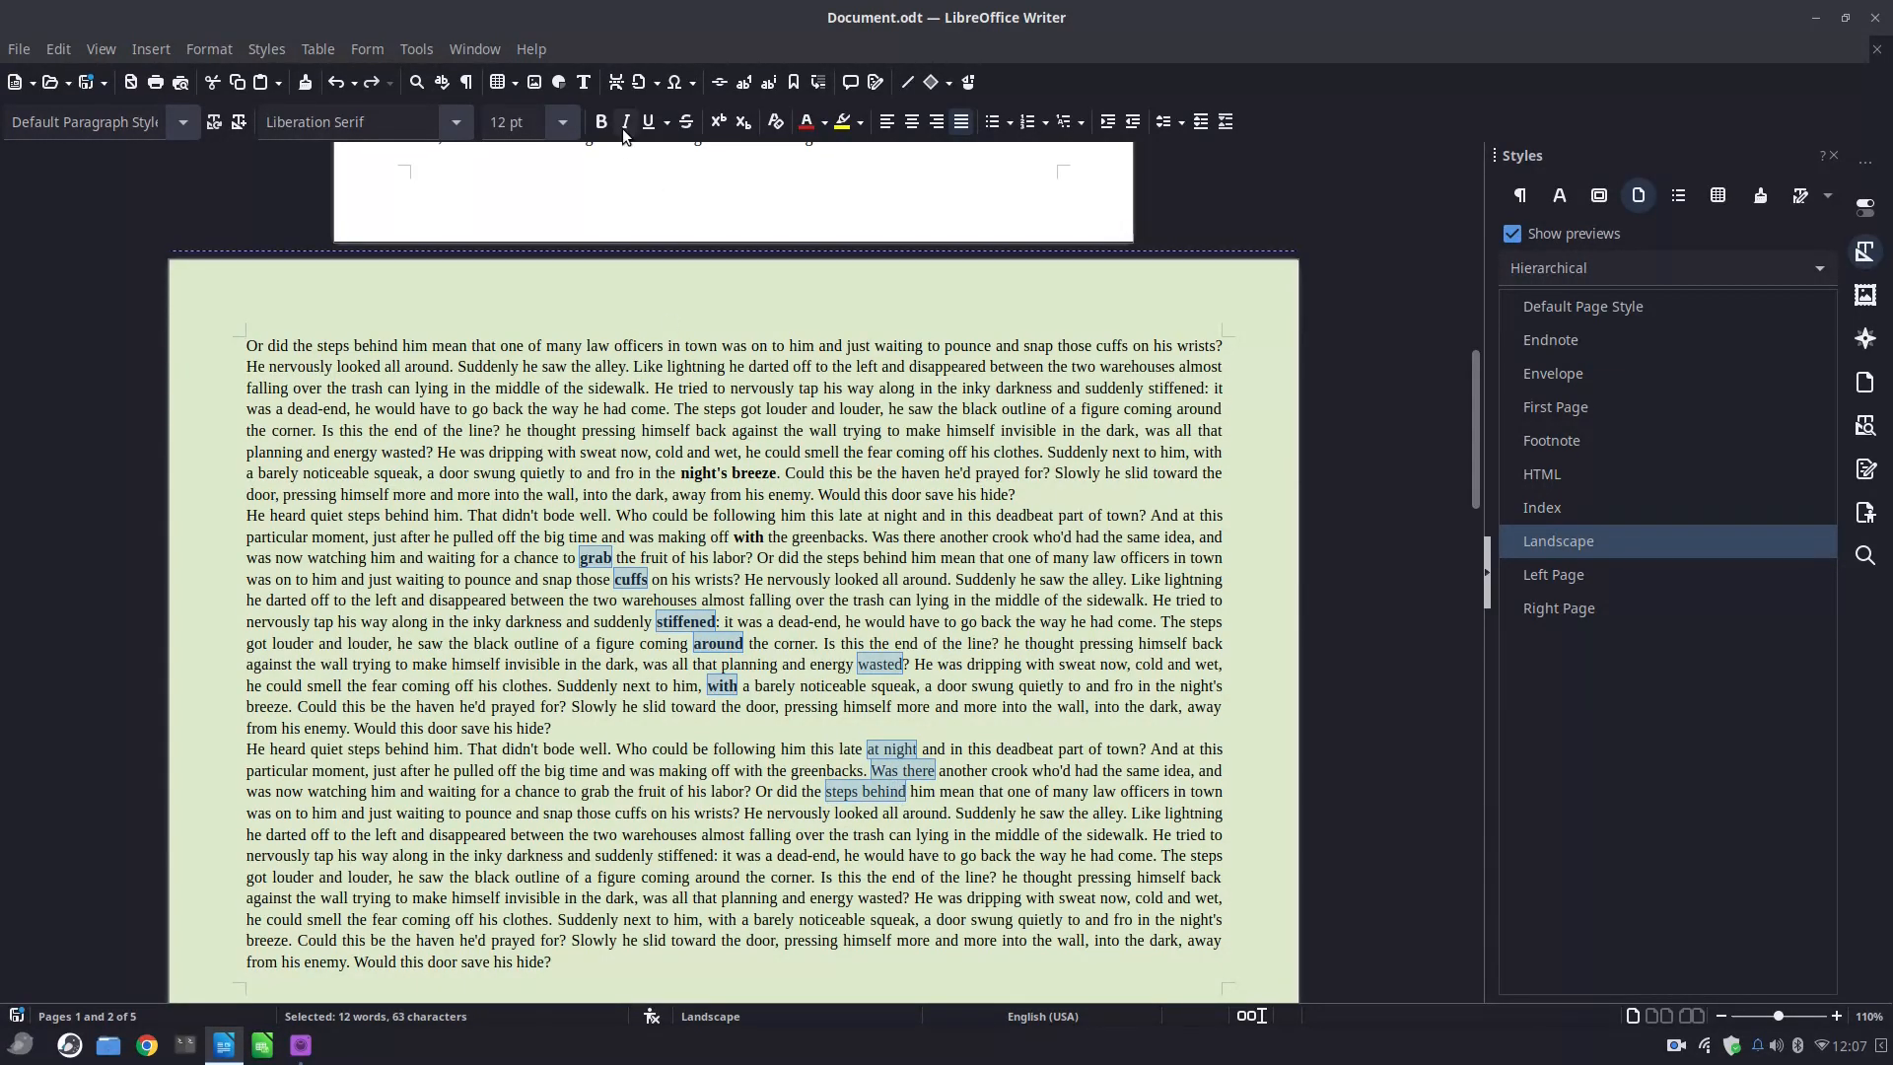
pyautogui.click(624, 122)
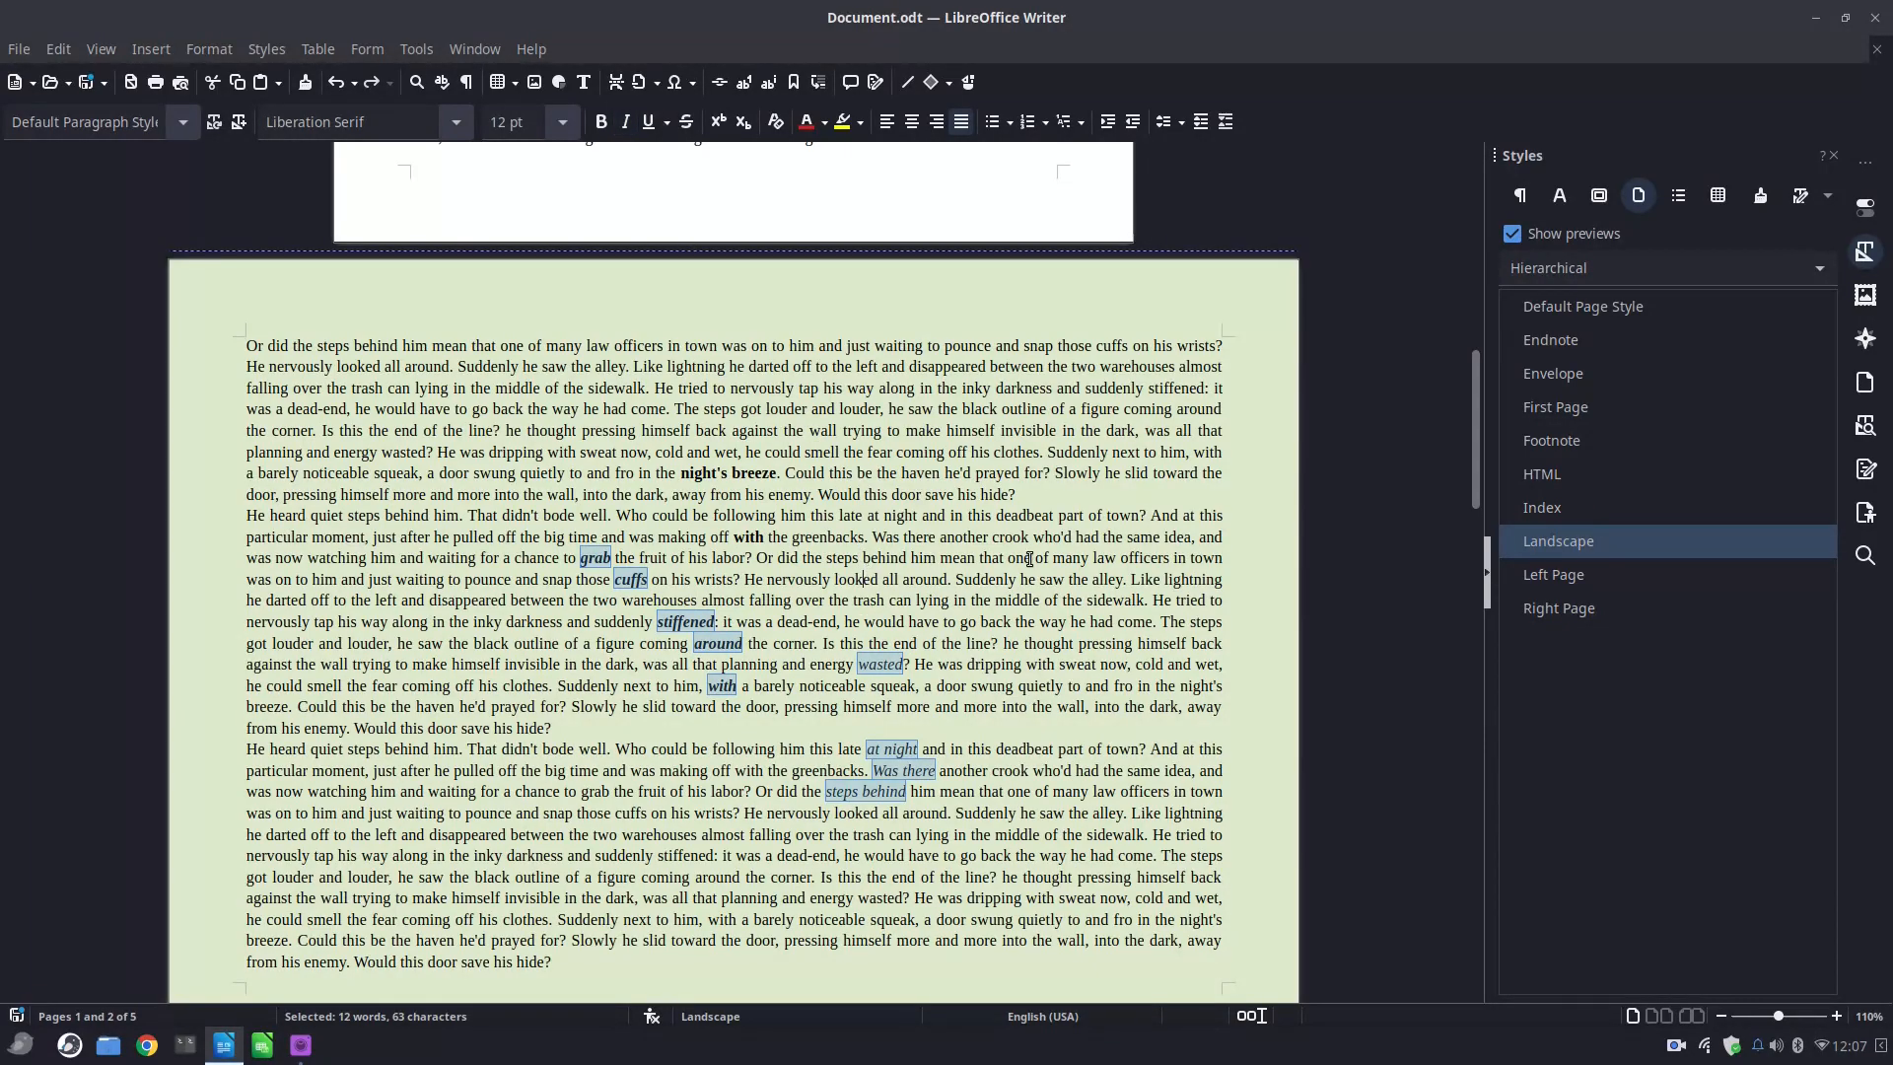
# Return to Standard selection mode and deselect the formatted words.
pyautogui.click(1249, 1017)
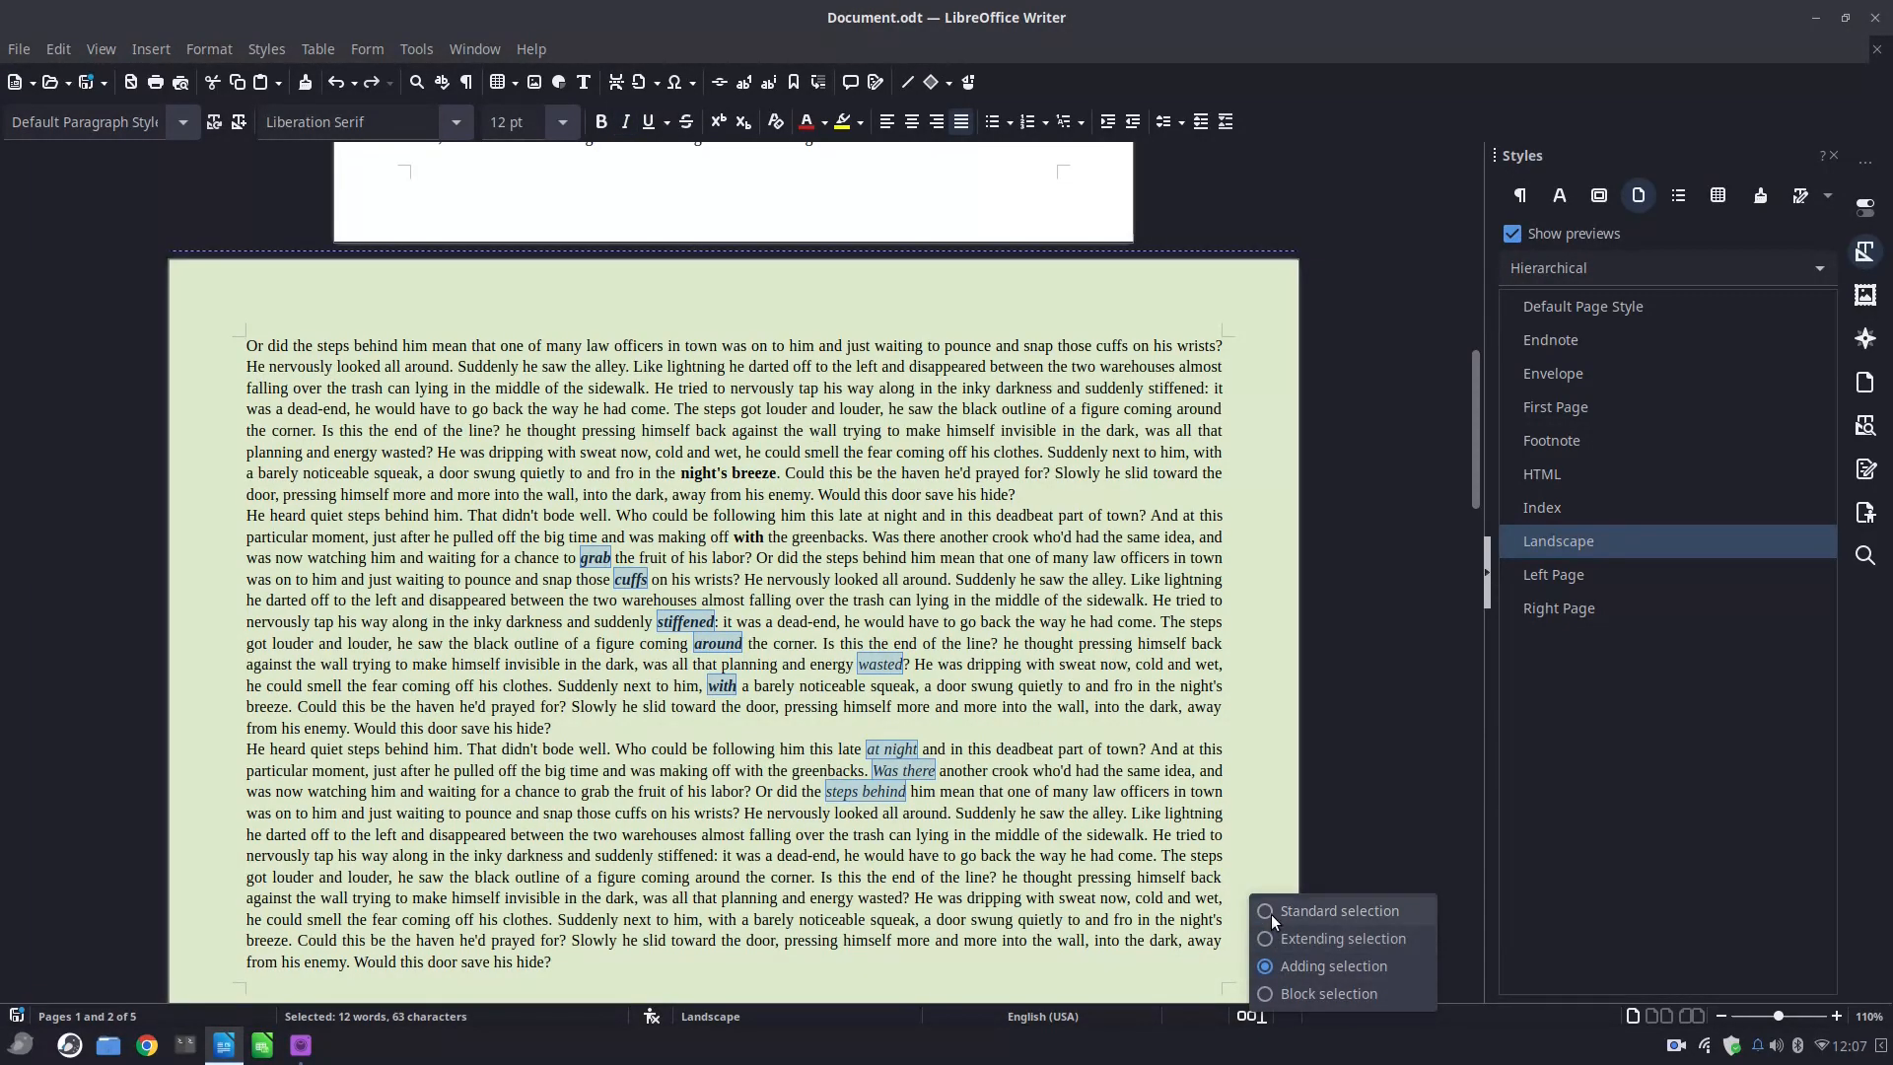
pyautogui.click(1339, 910)
pyautogui.click(961, 706)
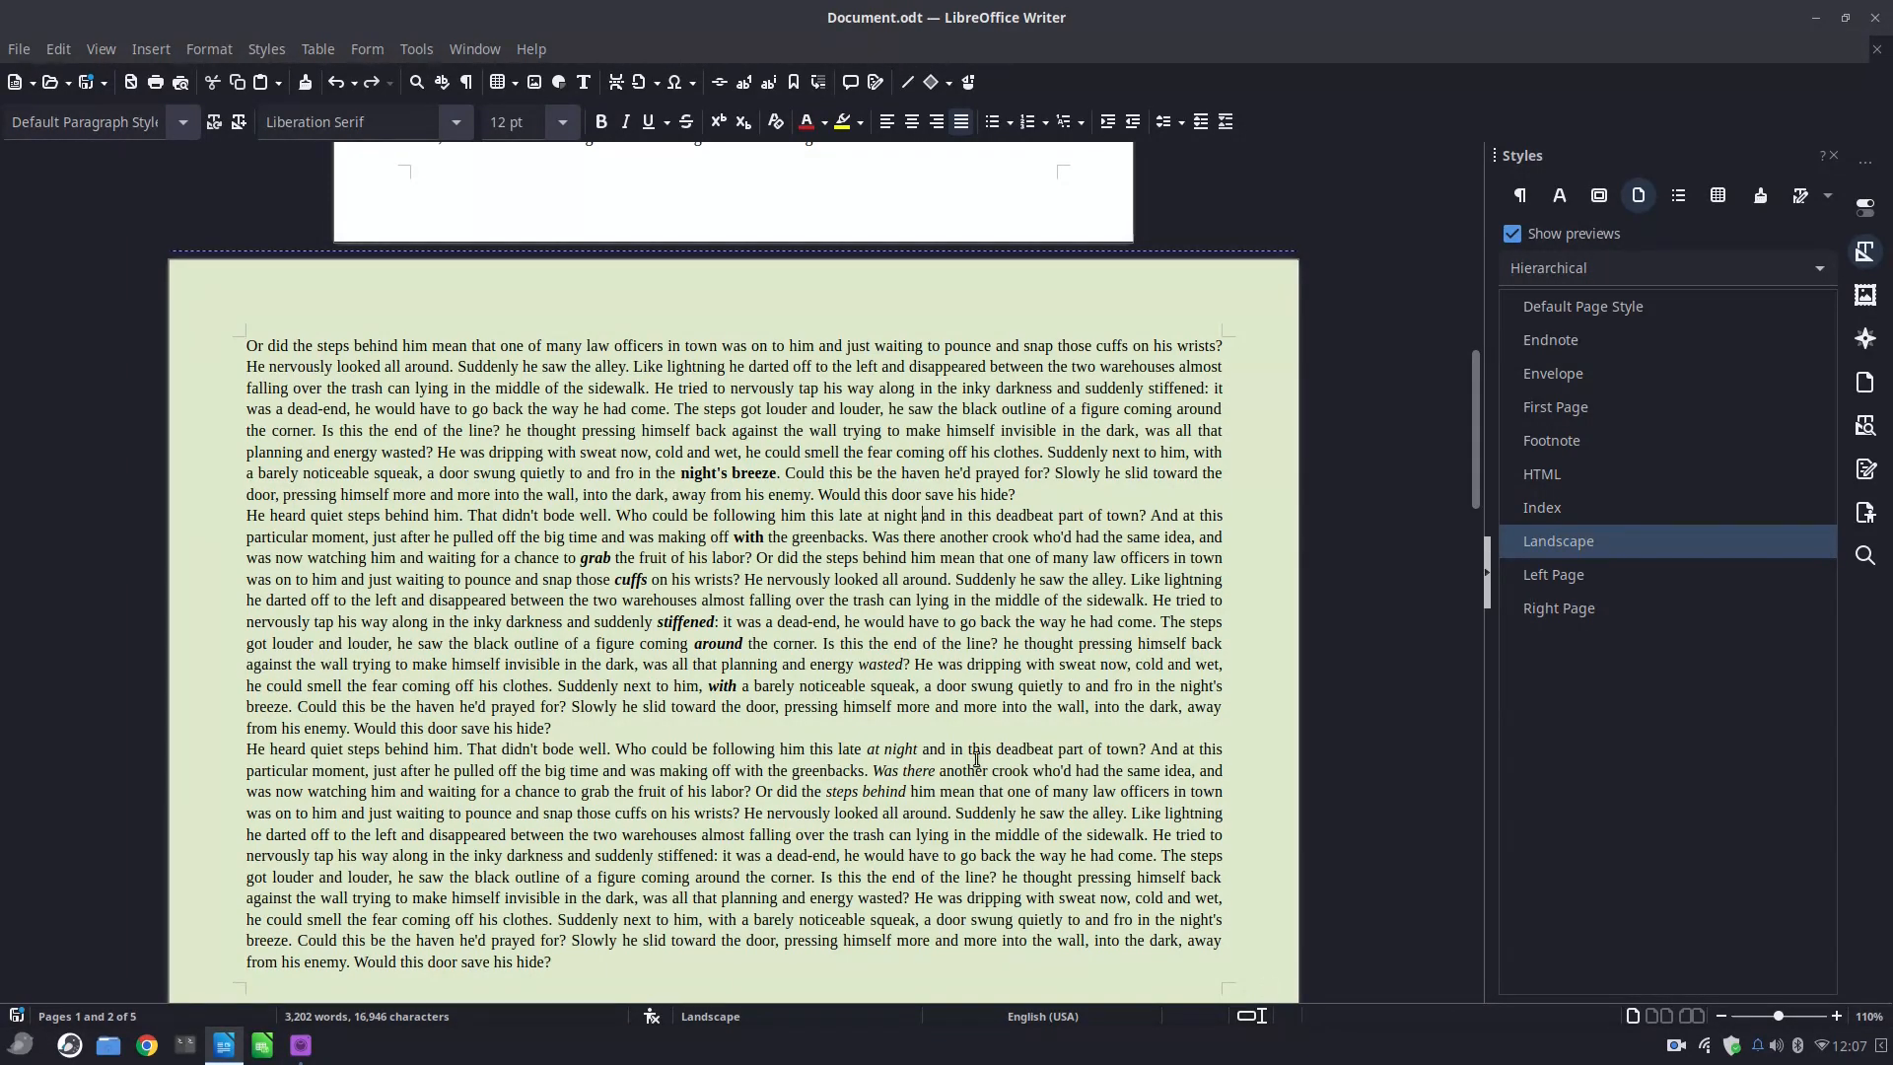
# Save the document and view its digital signatures without signing it.
pyautogui.doubleClick(1289, 1026)
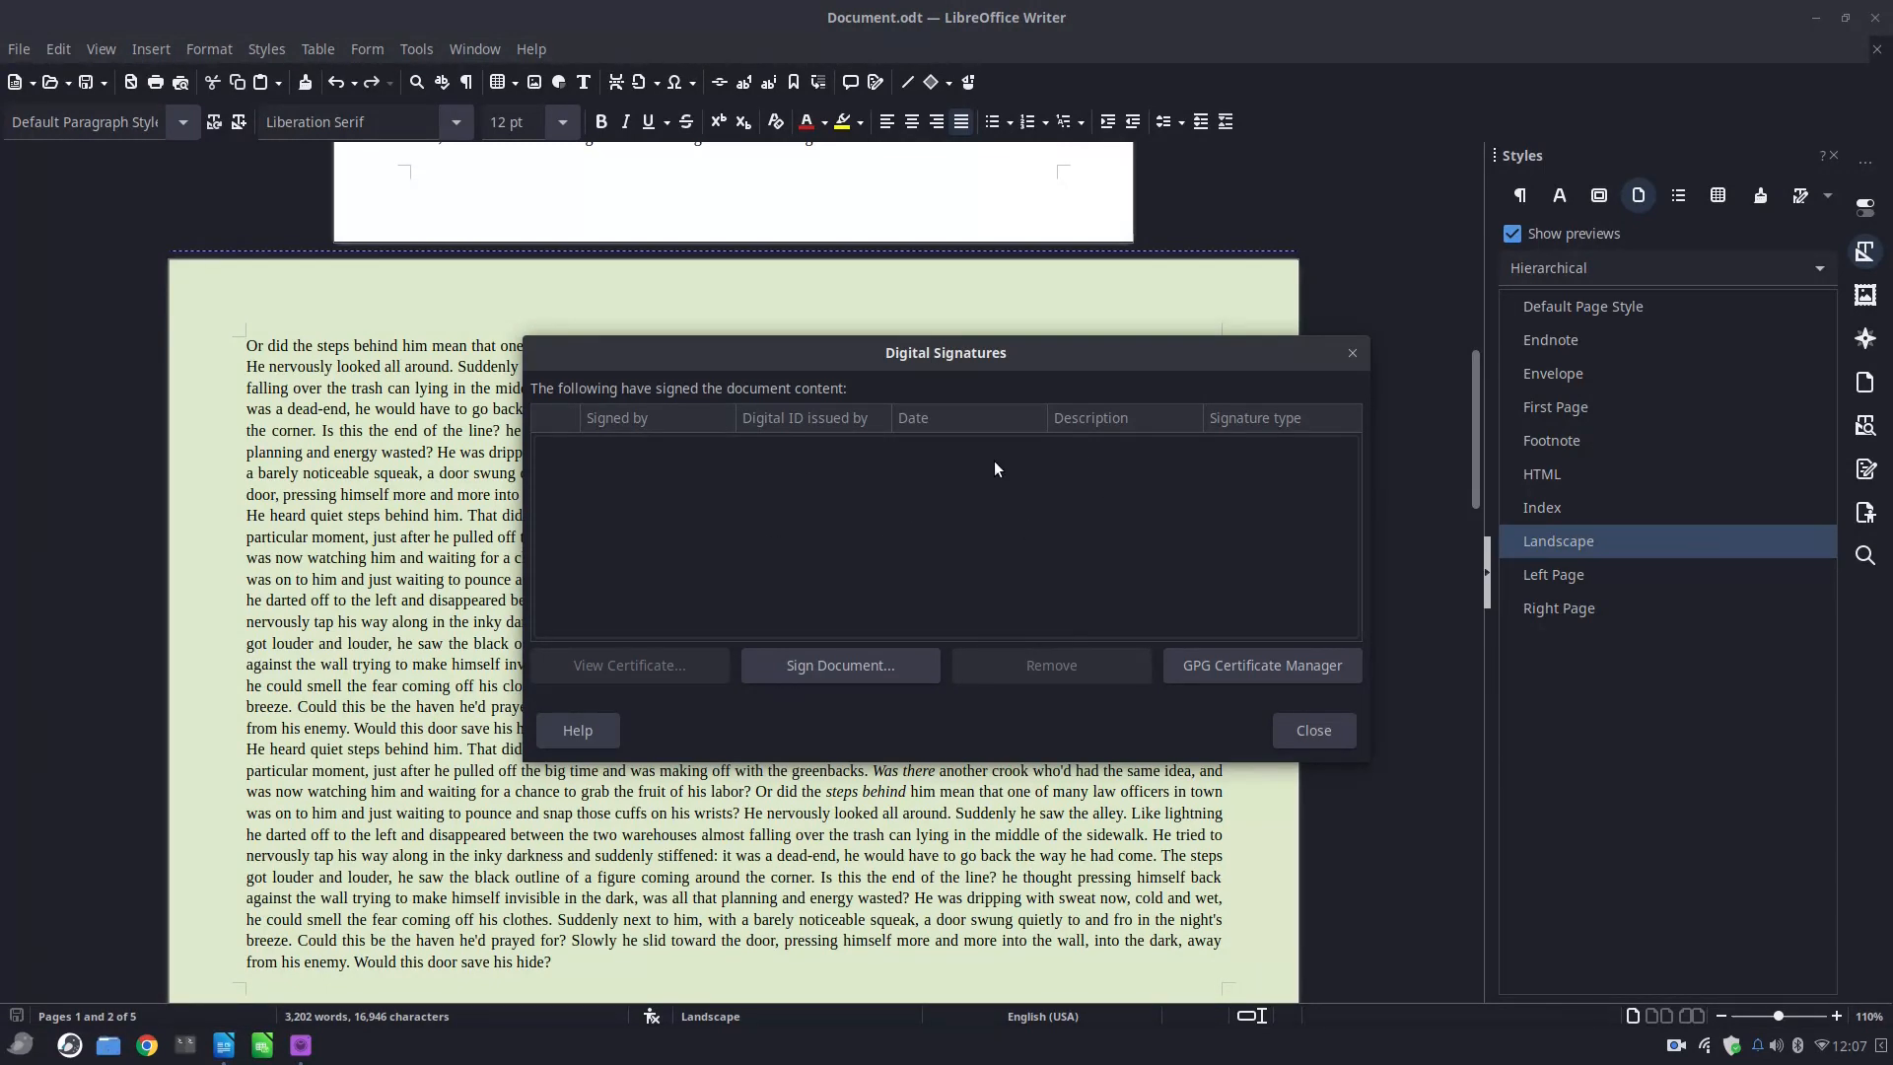
pyautogui.click(1303, 732)
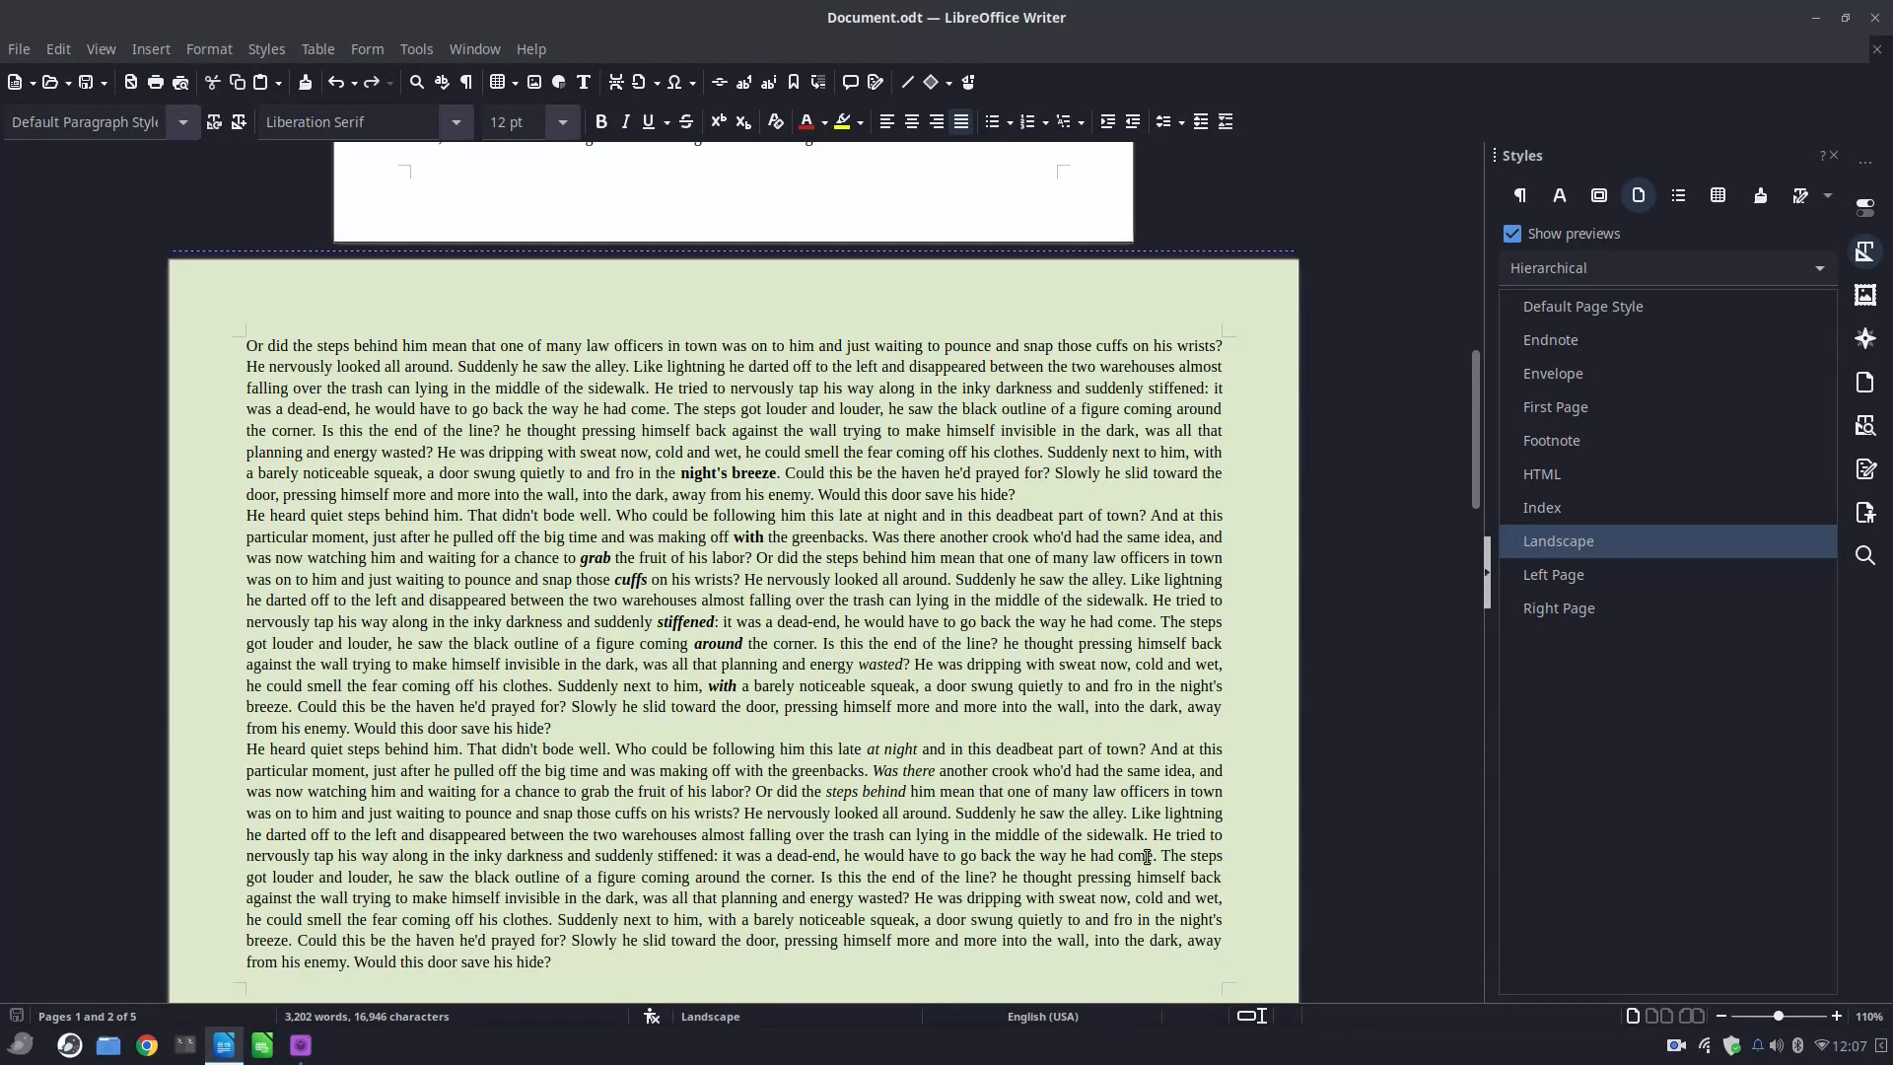
# Select the map image on page 1 and view its image properties, leaving them without changes.
pyautogui.scroll(10, 942, 612)
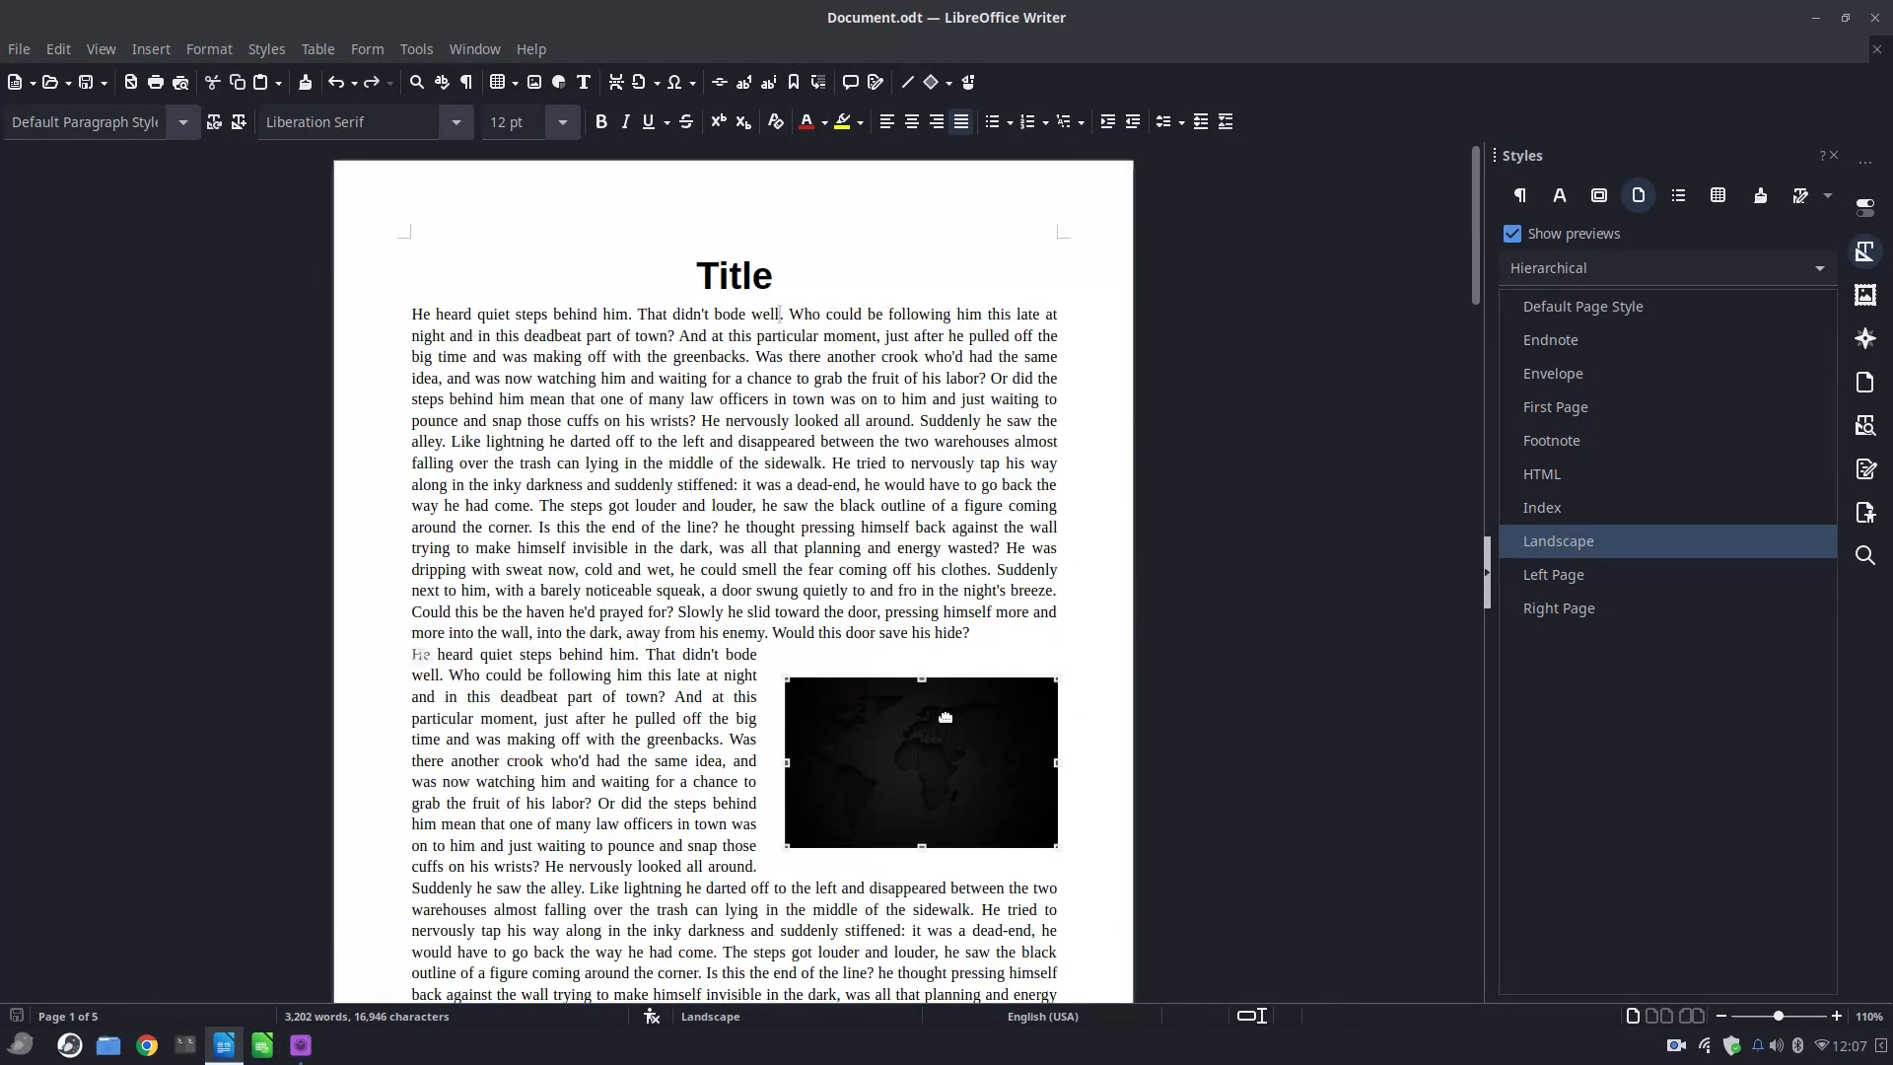
pyautogui.click(944, 717)
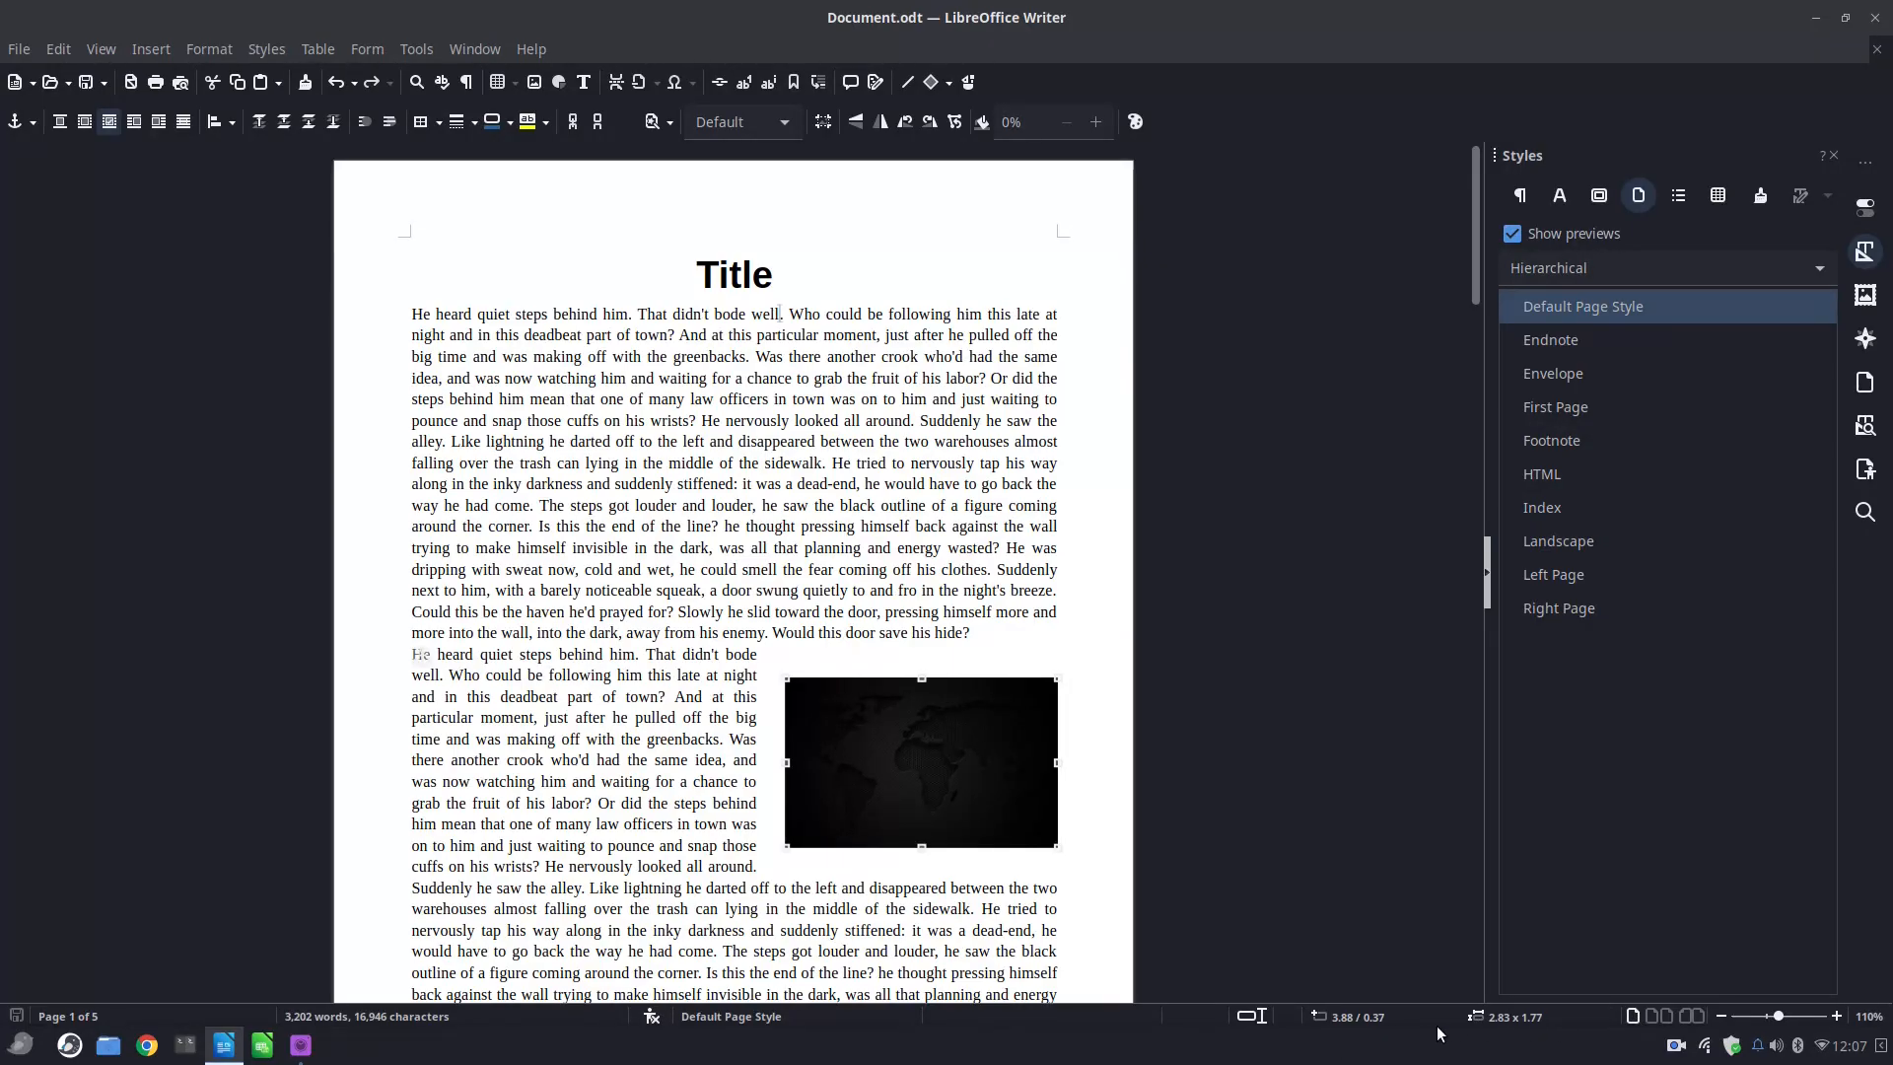
pyautogui.doubleClick(1380, 1023)
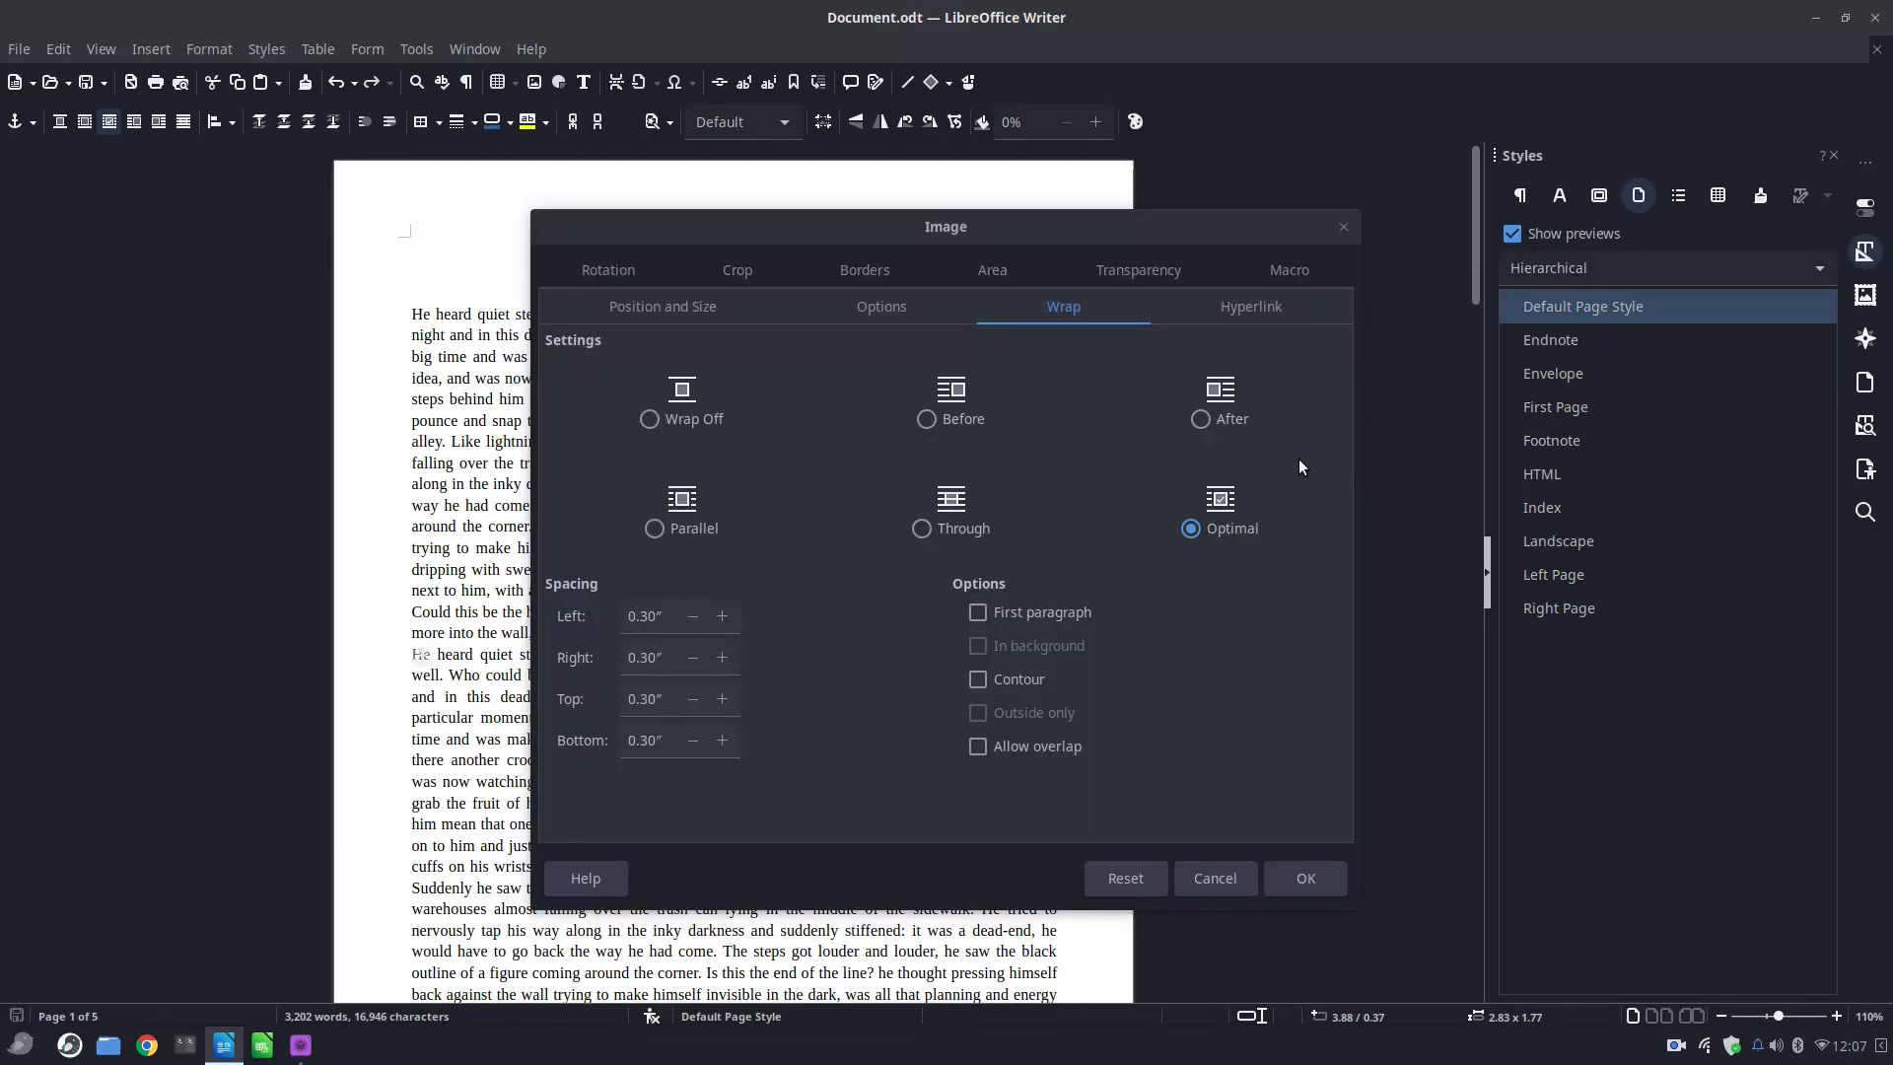
pyautogui.click(1239, 871)
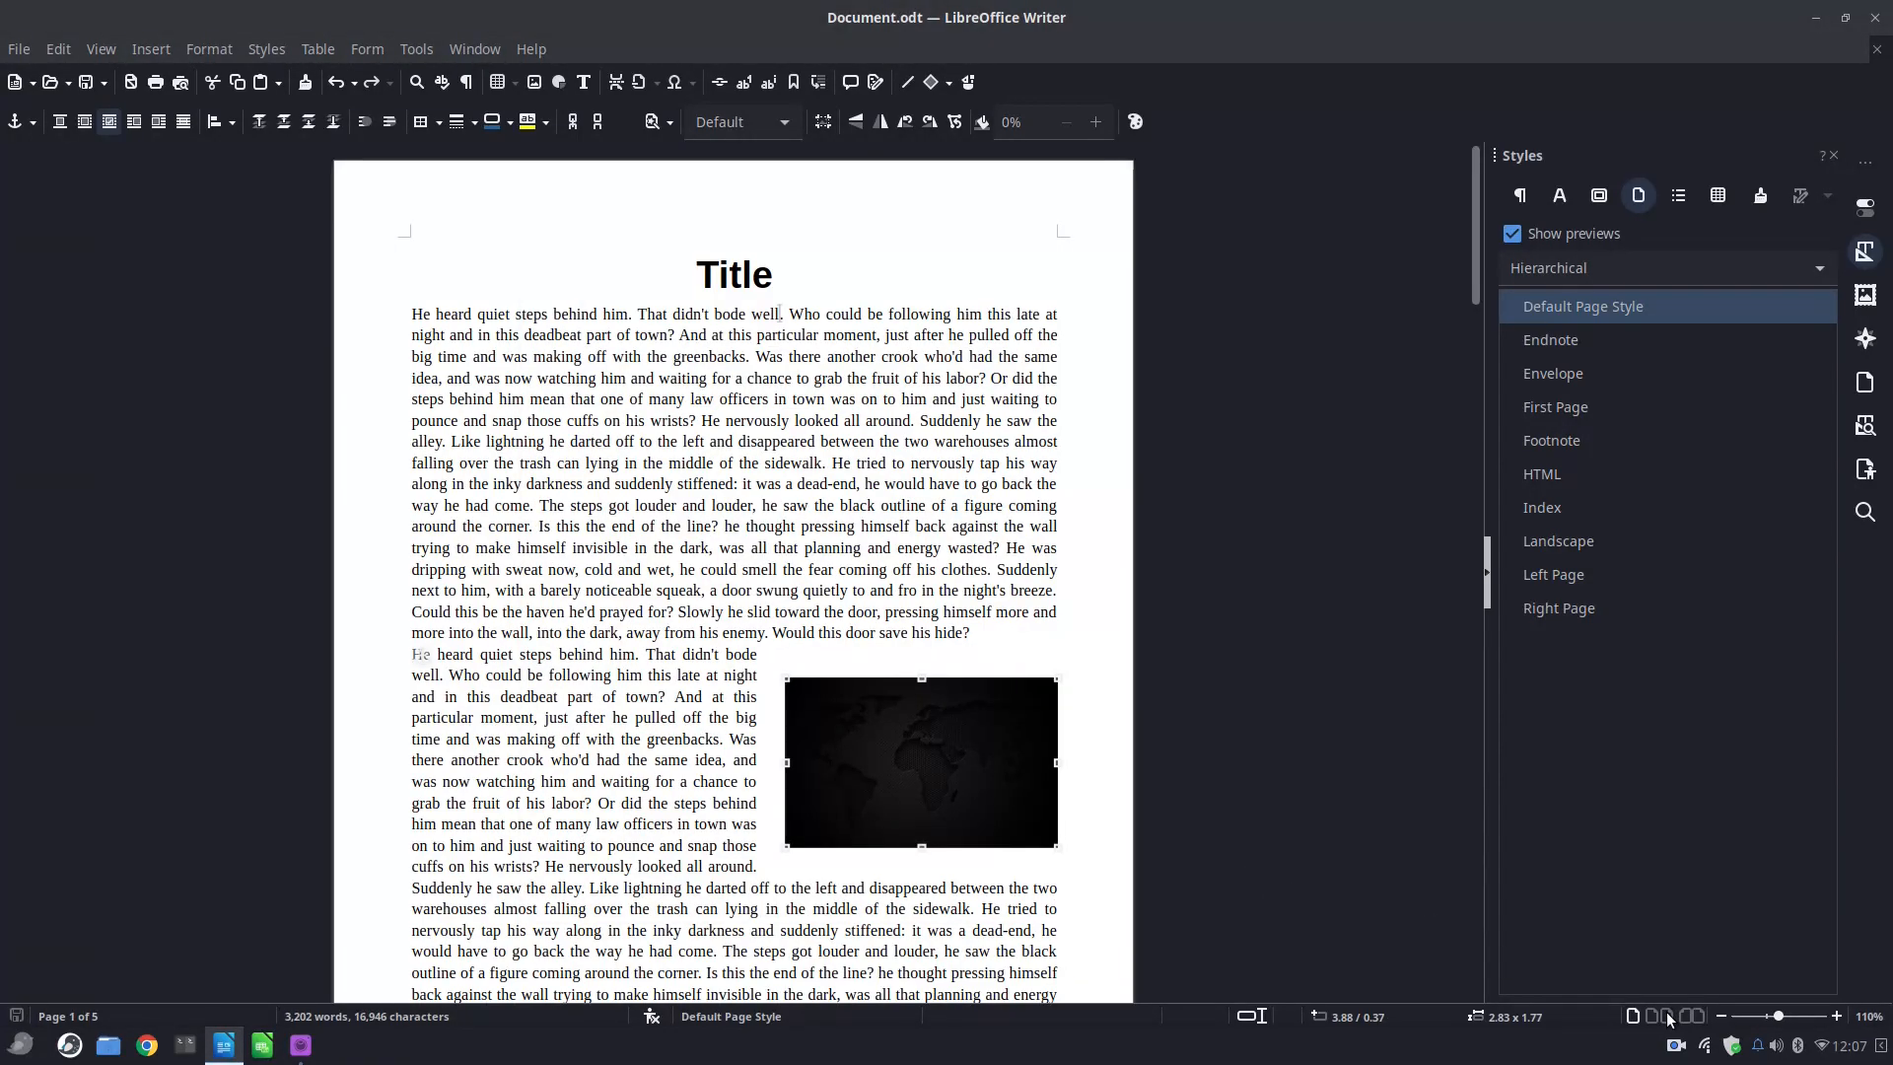
# Switch the document from single-page to multiple-page view and check the page arrangement at different zoom levels.
pyautogui.scroll(-2, 1038, 502)
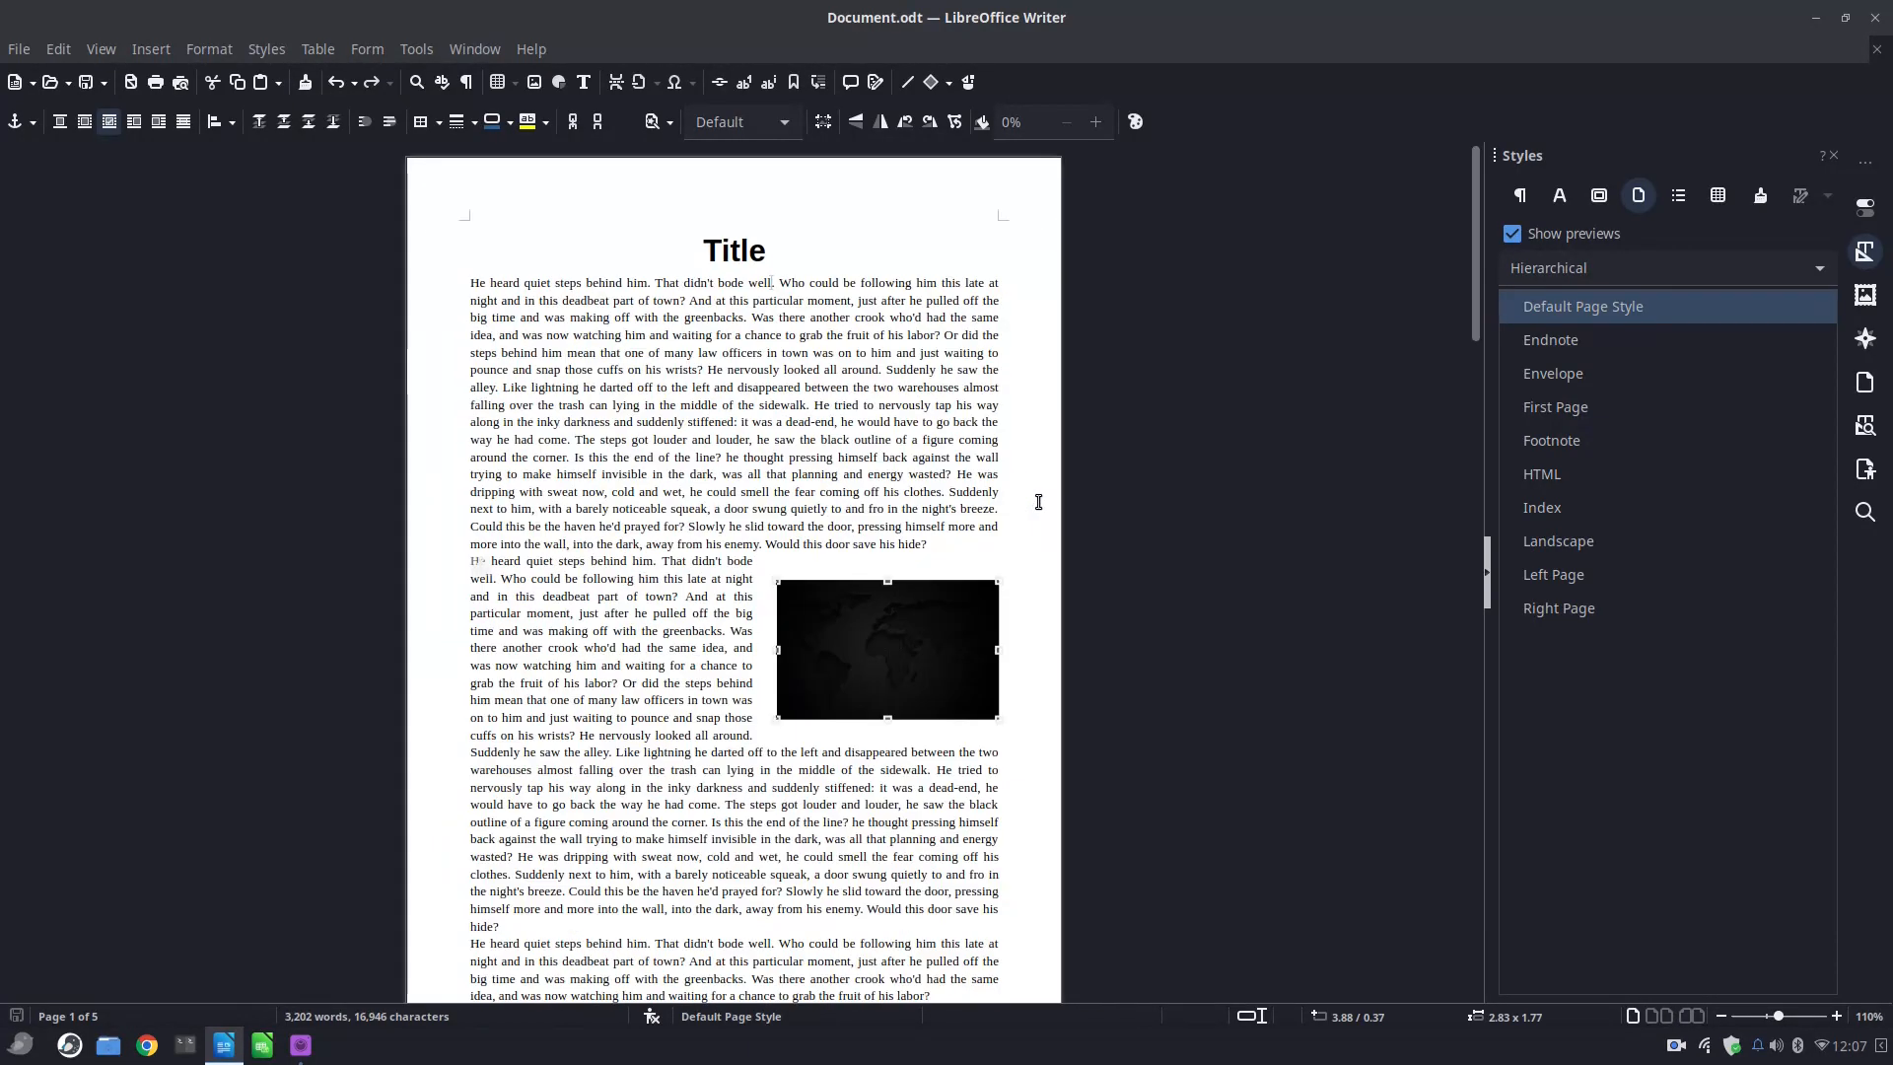
pyautogui.scroll(-2, 1039, 502)
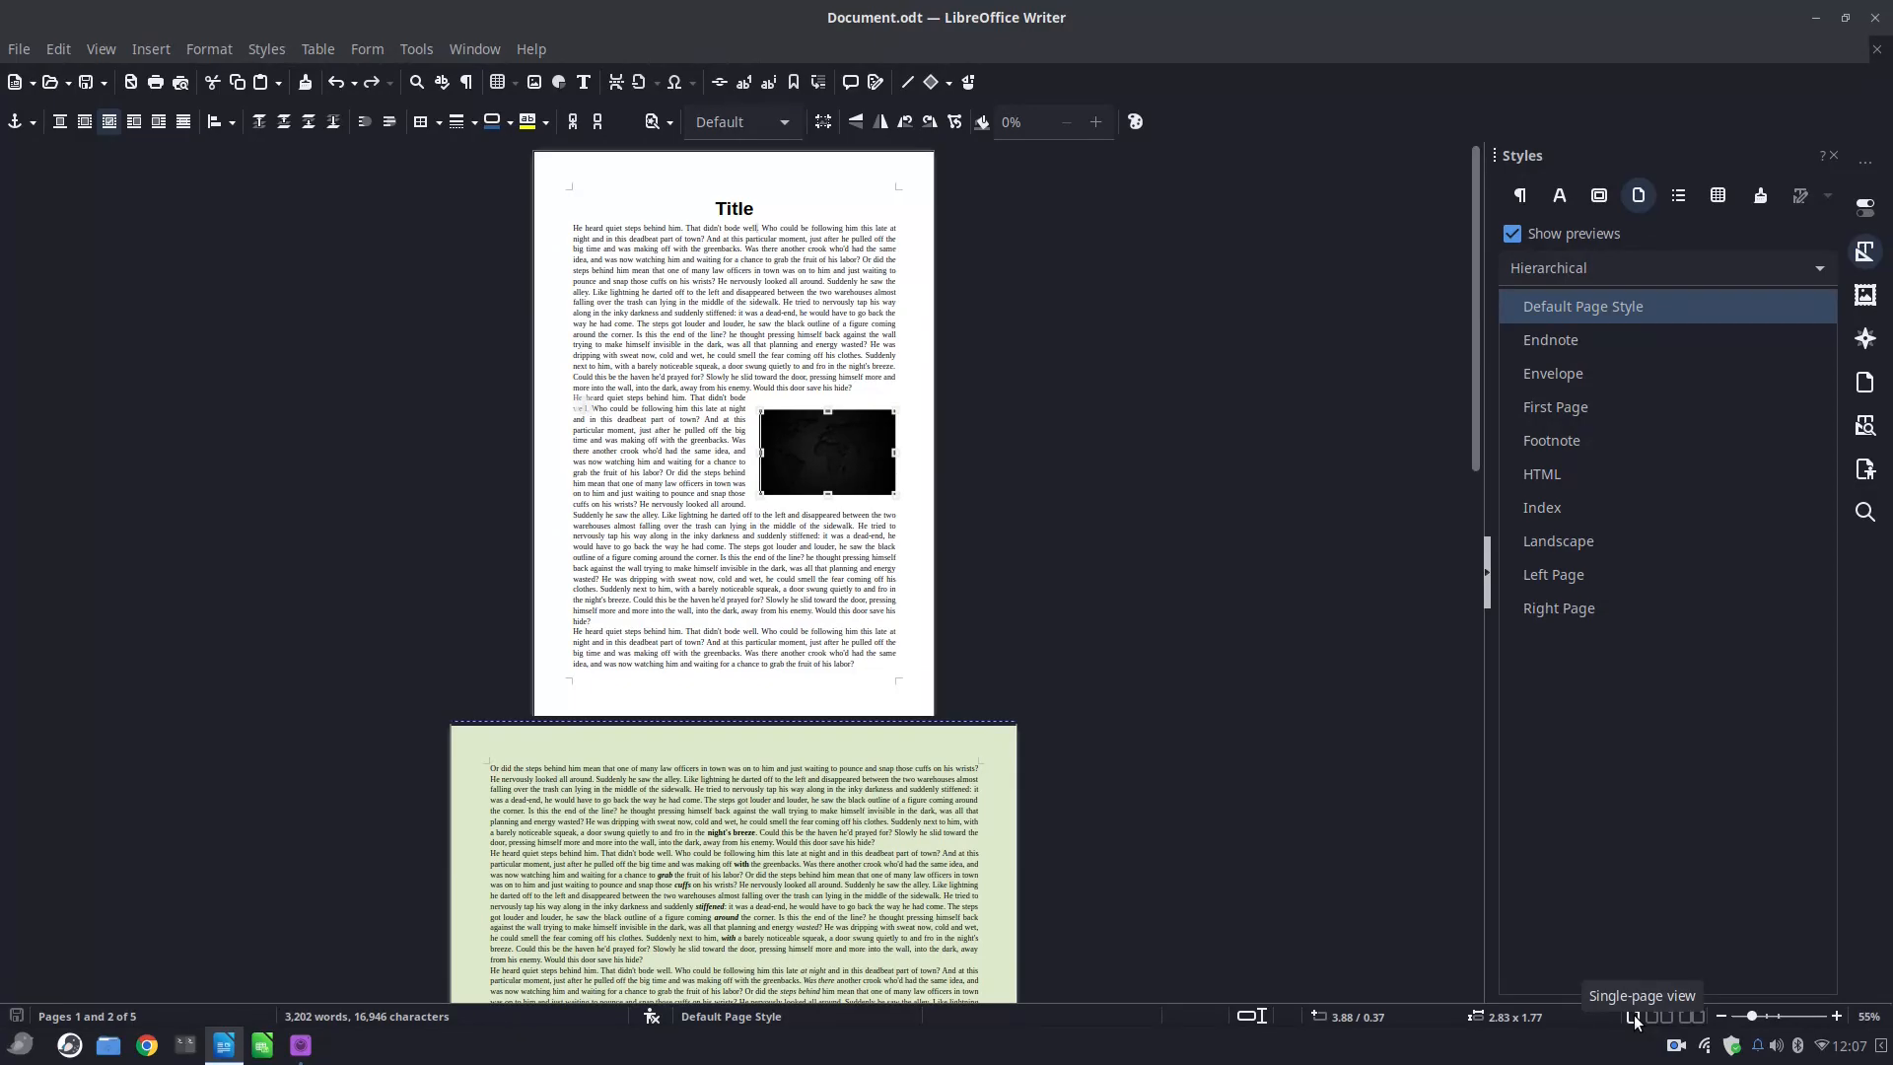
pyautogui.scroll(-4, 872, 552)
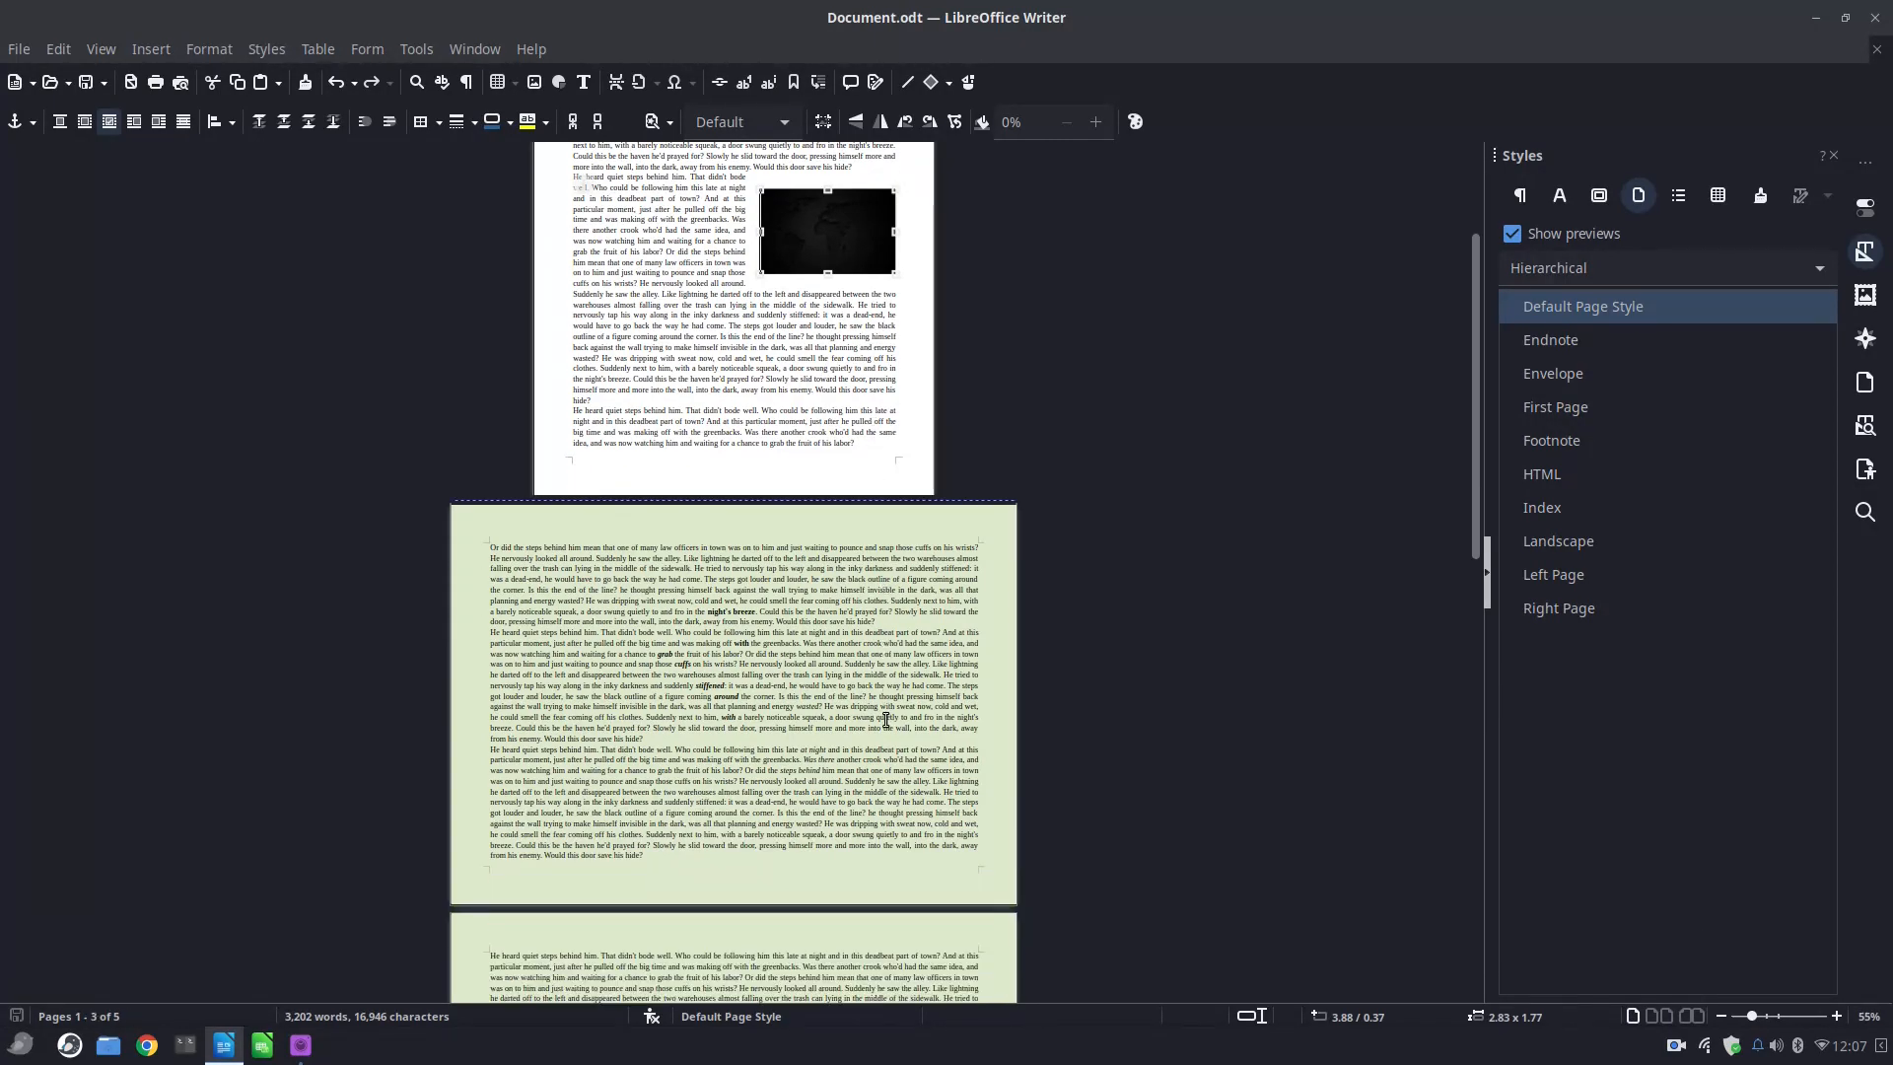
pyautogui.click(1667, 1016)
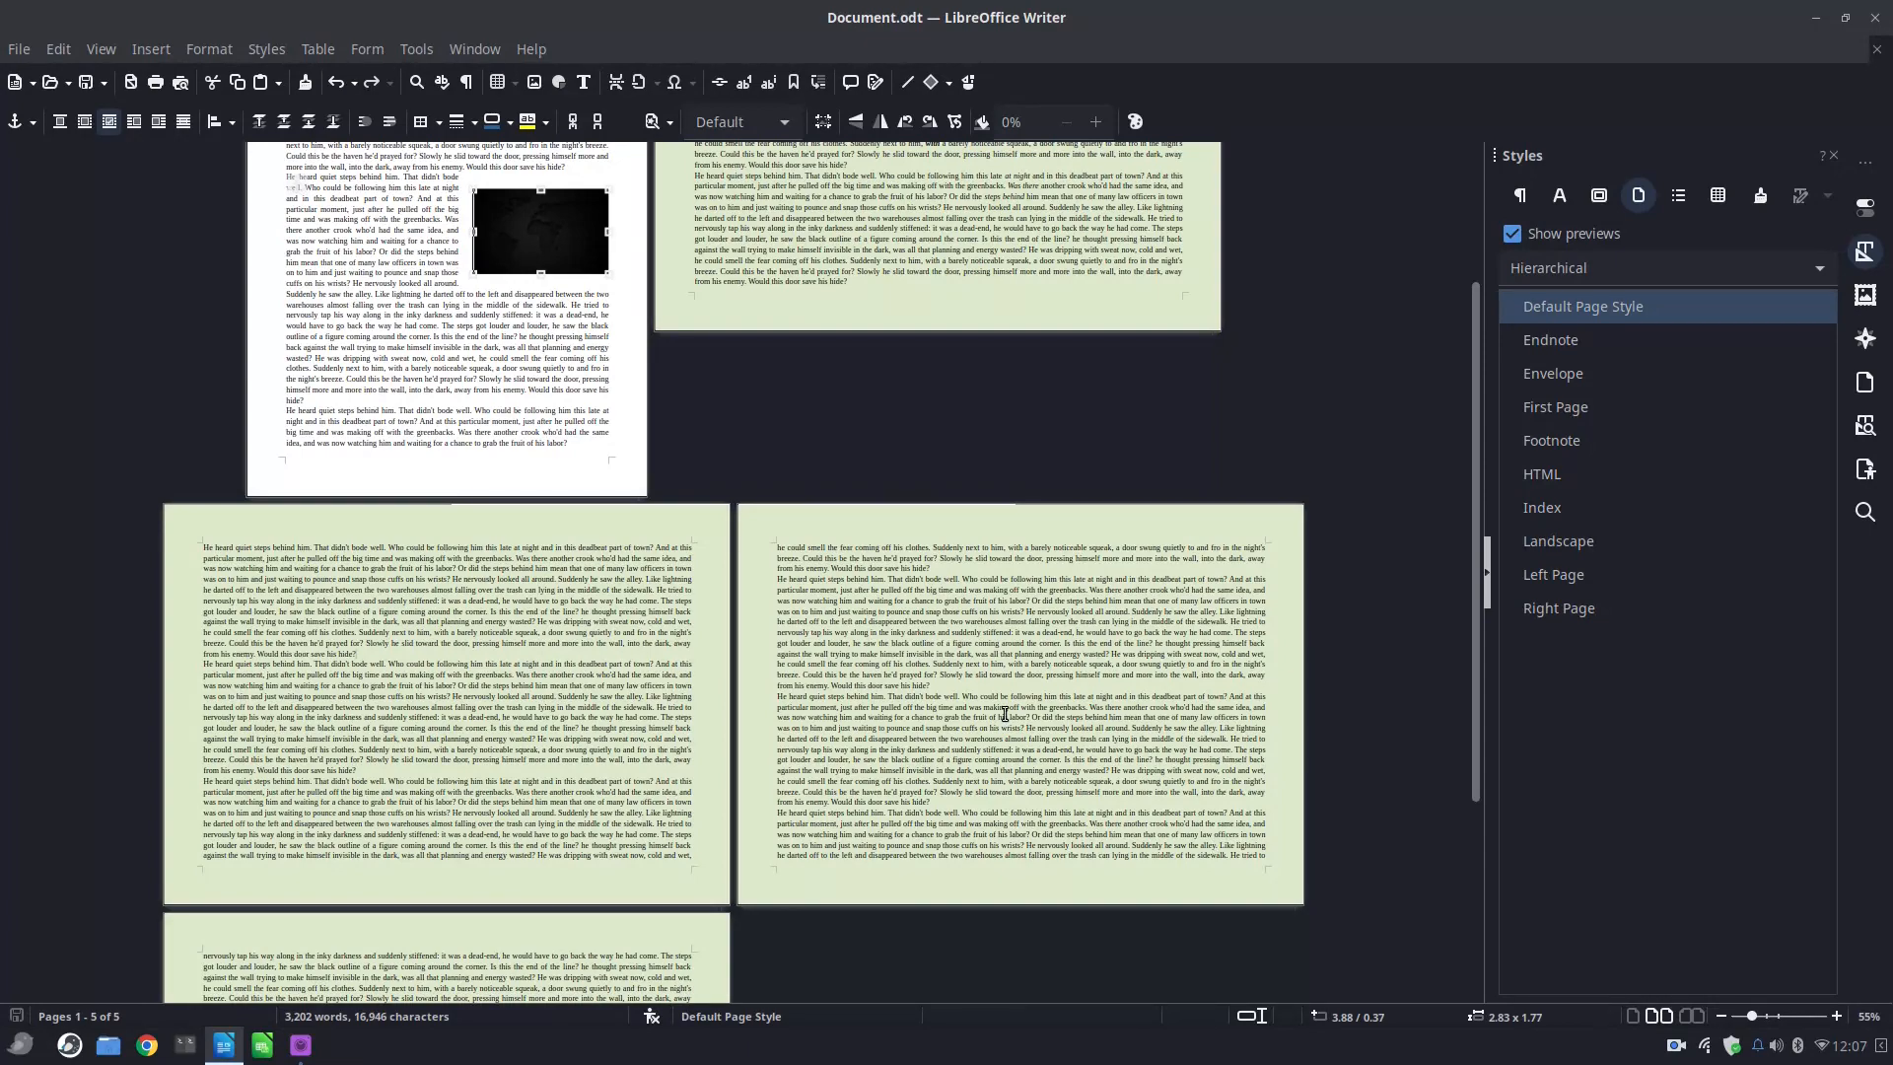
pyautogui.keyDown('ctrl'); pyautogui.scroll(-5, 1005, 713); pyautogui.keyUp('ctrl')
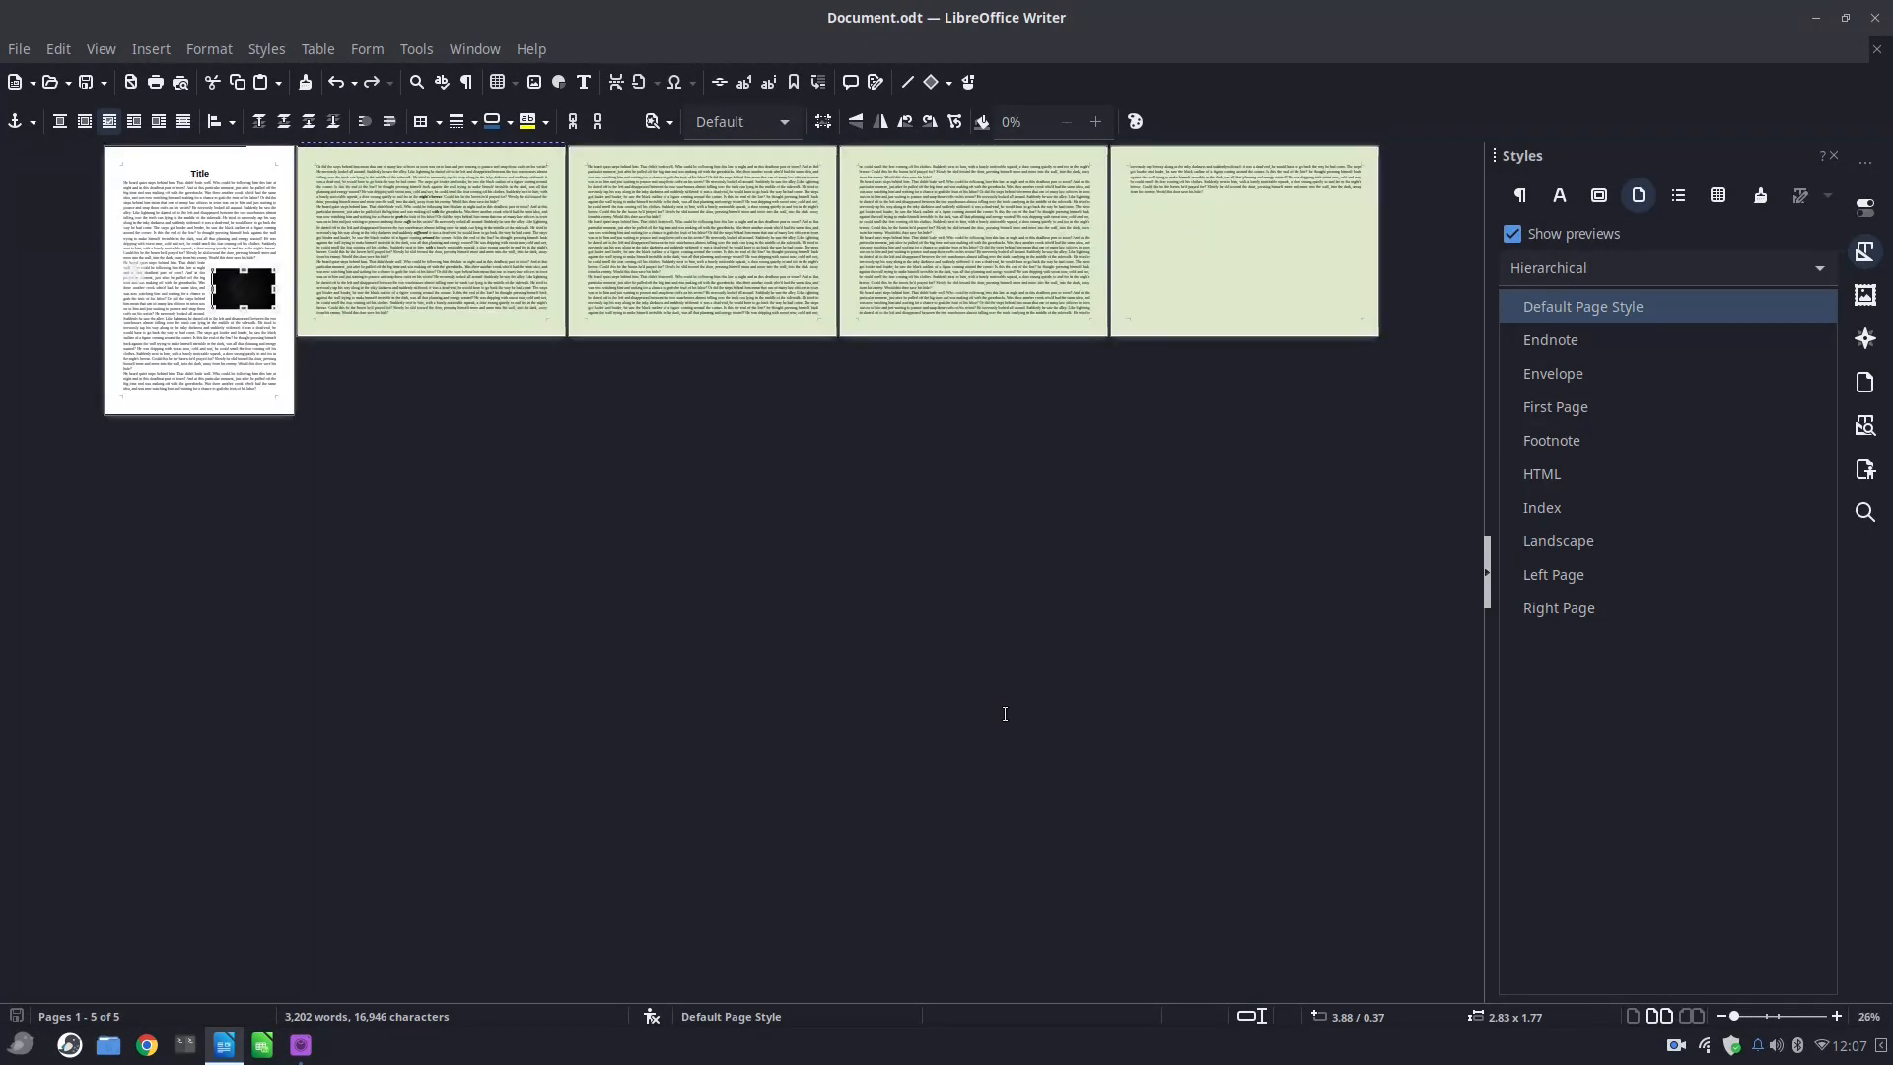
pyautogui.keyDown('ctrl'); pyautogui.scroll(6, 1005, 713); pyautogui.keyUp('ctrl')
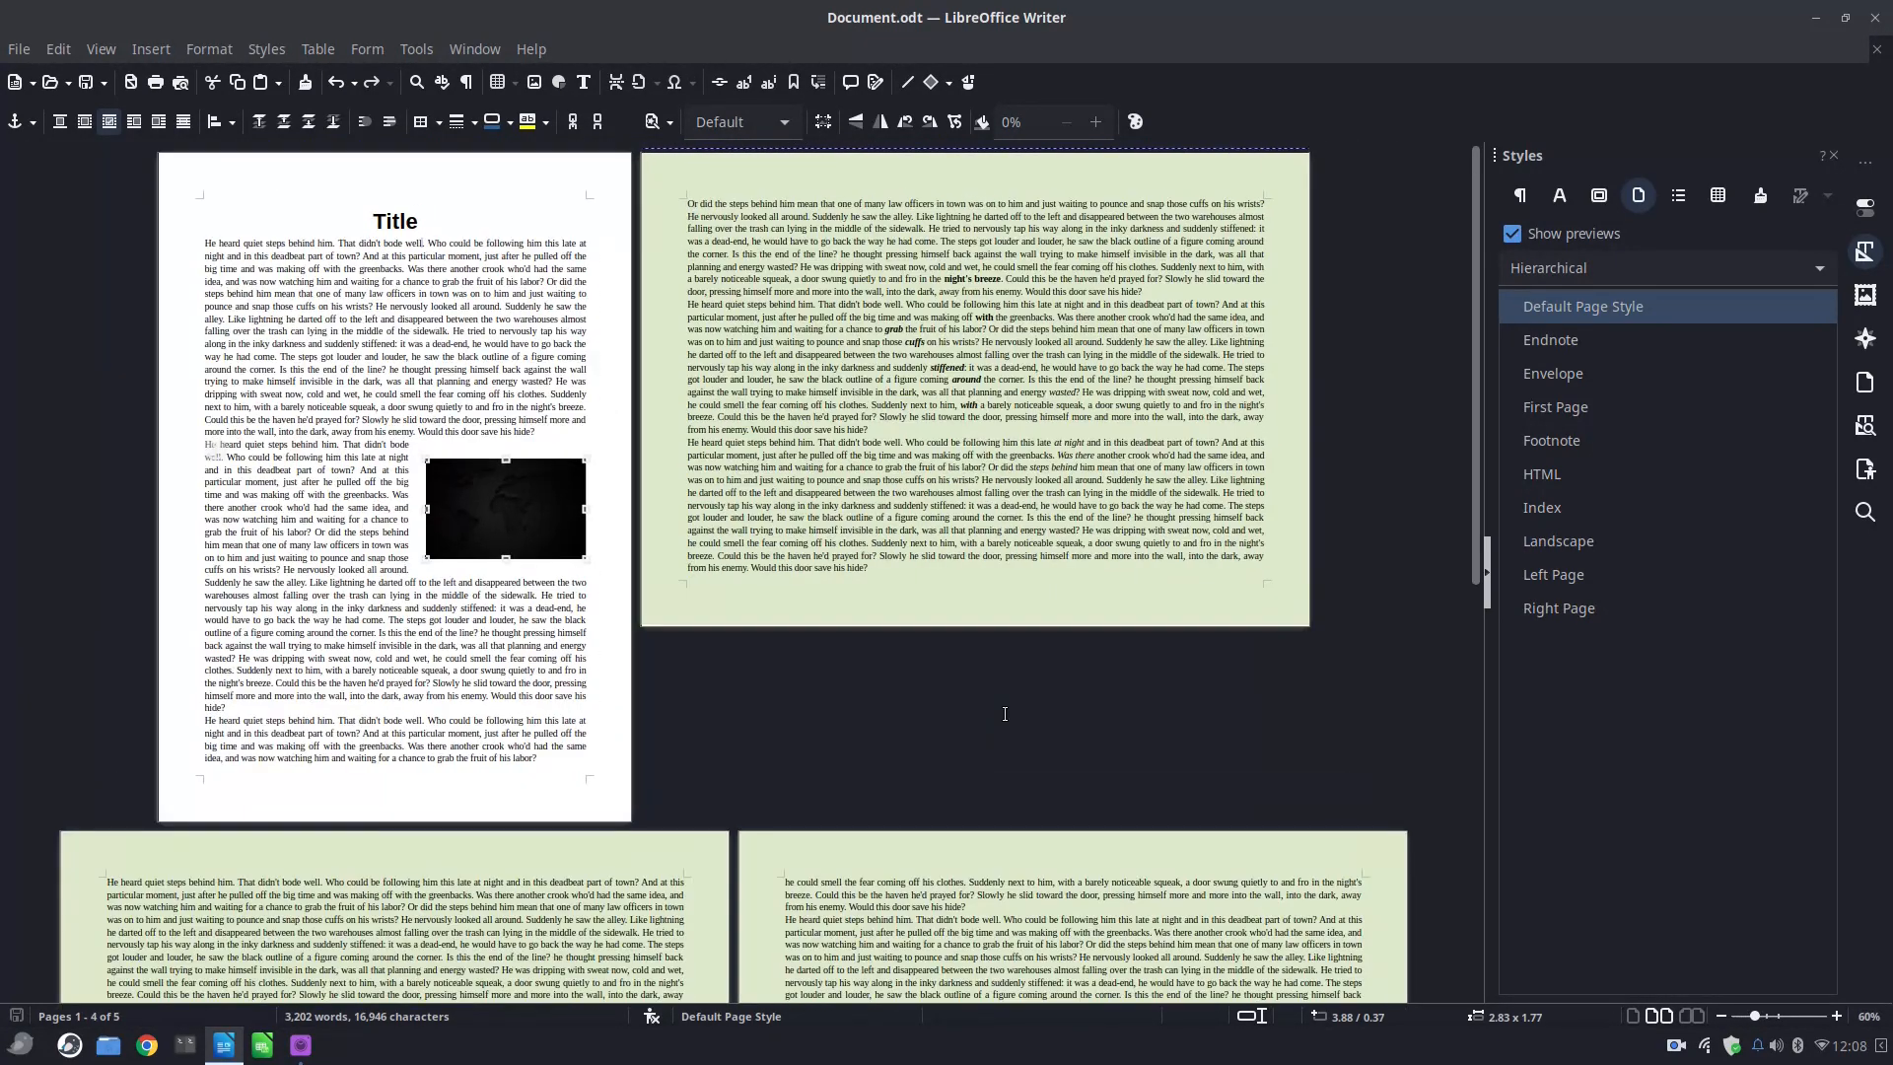
# Look through the document's facing pages in book view, and return to multiple-page view.
pyautogui.click(1692, 1016)
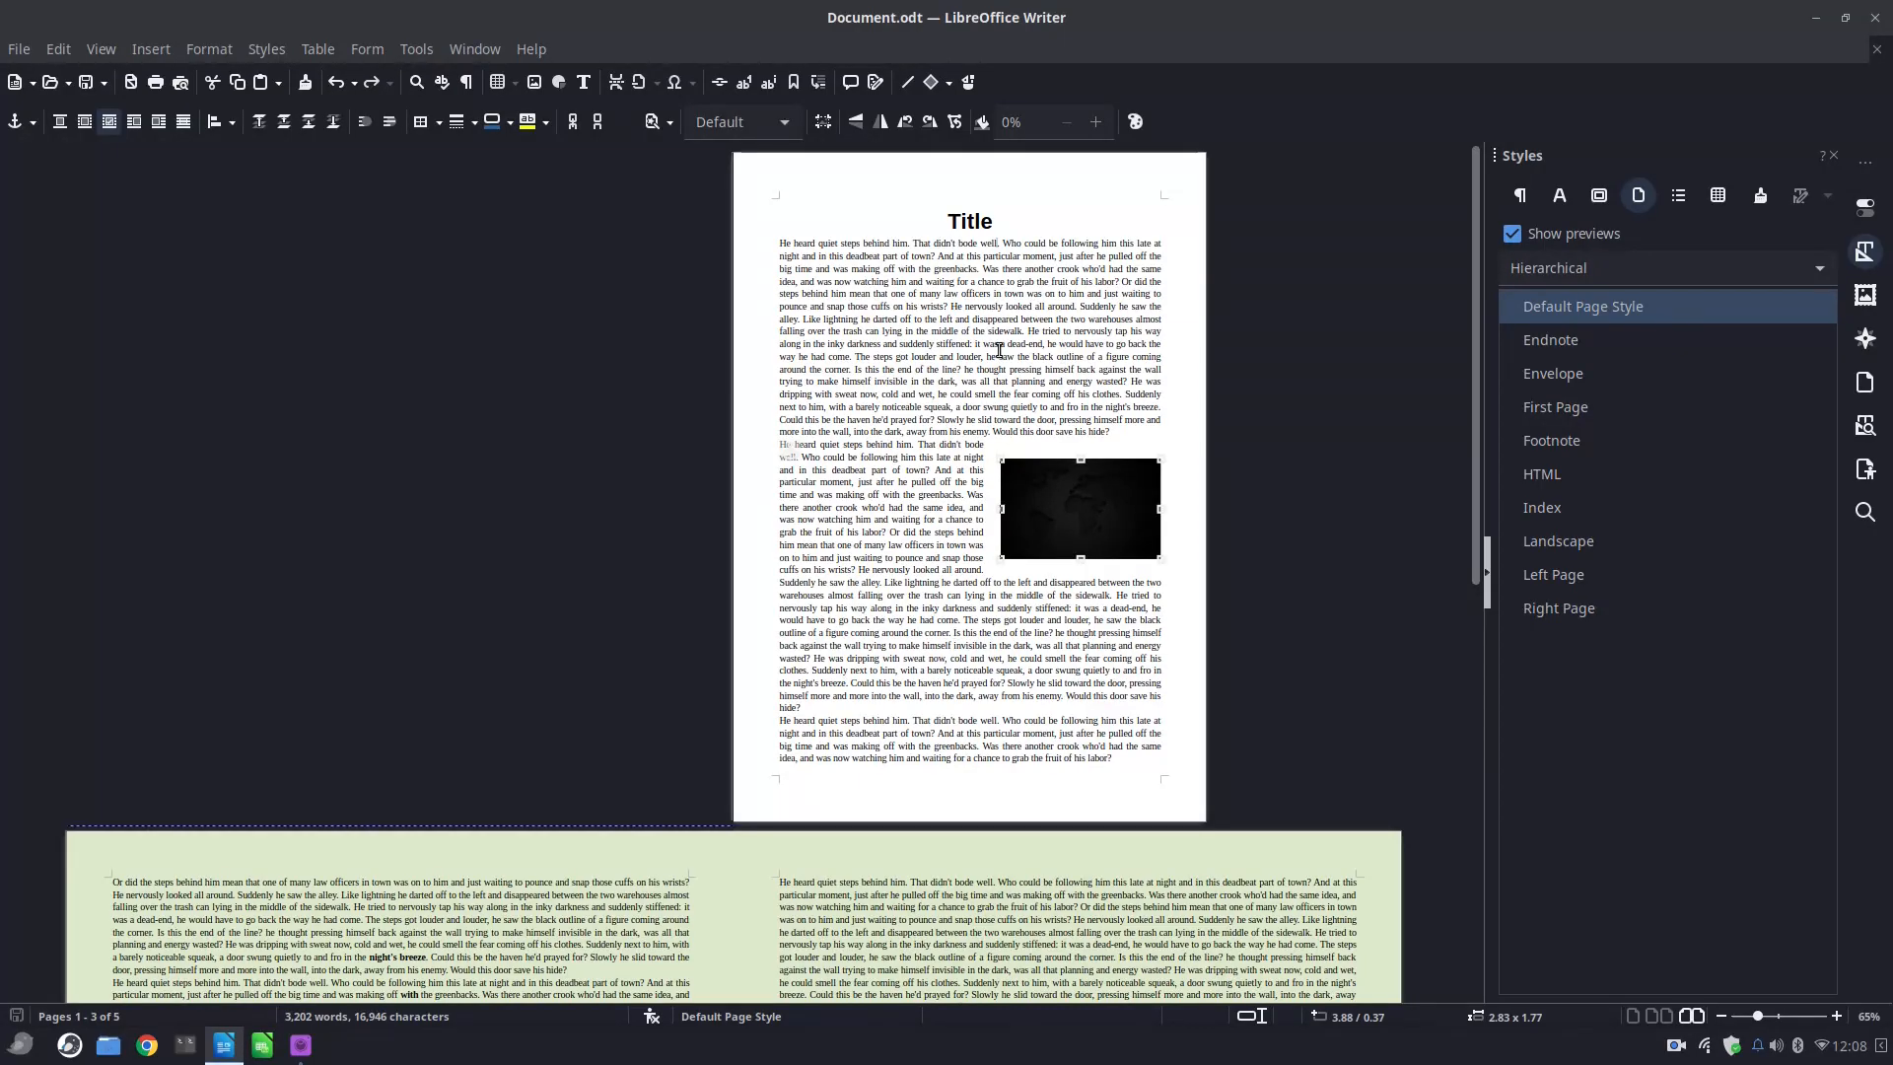
pyautogui.scroll(-4, 972, 590)
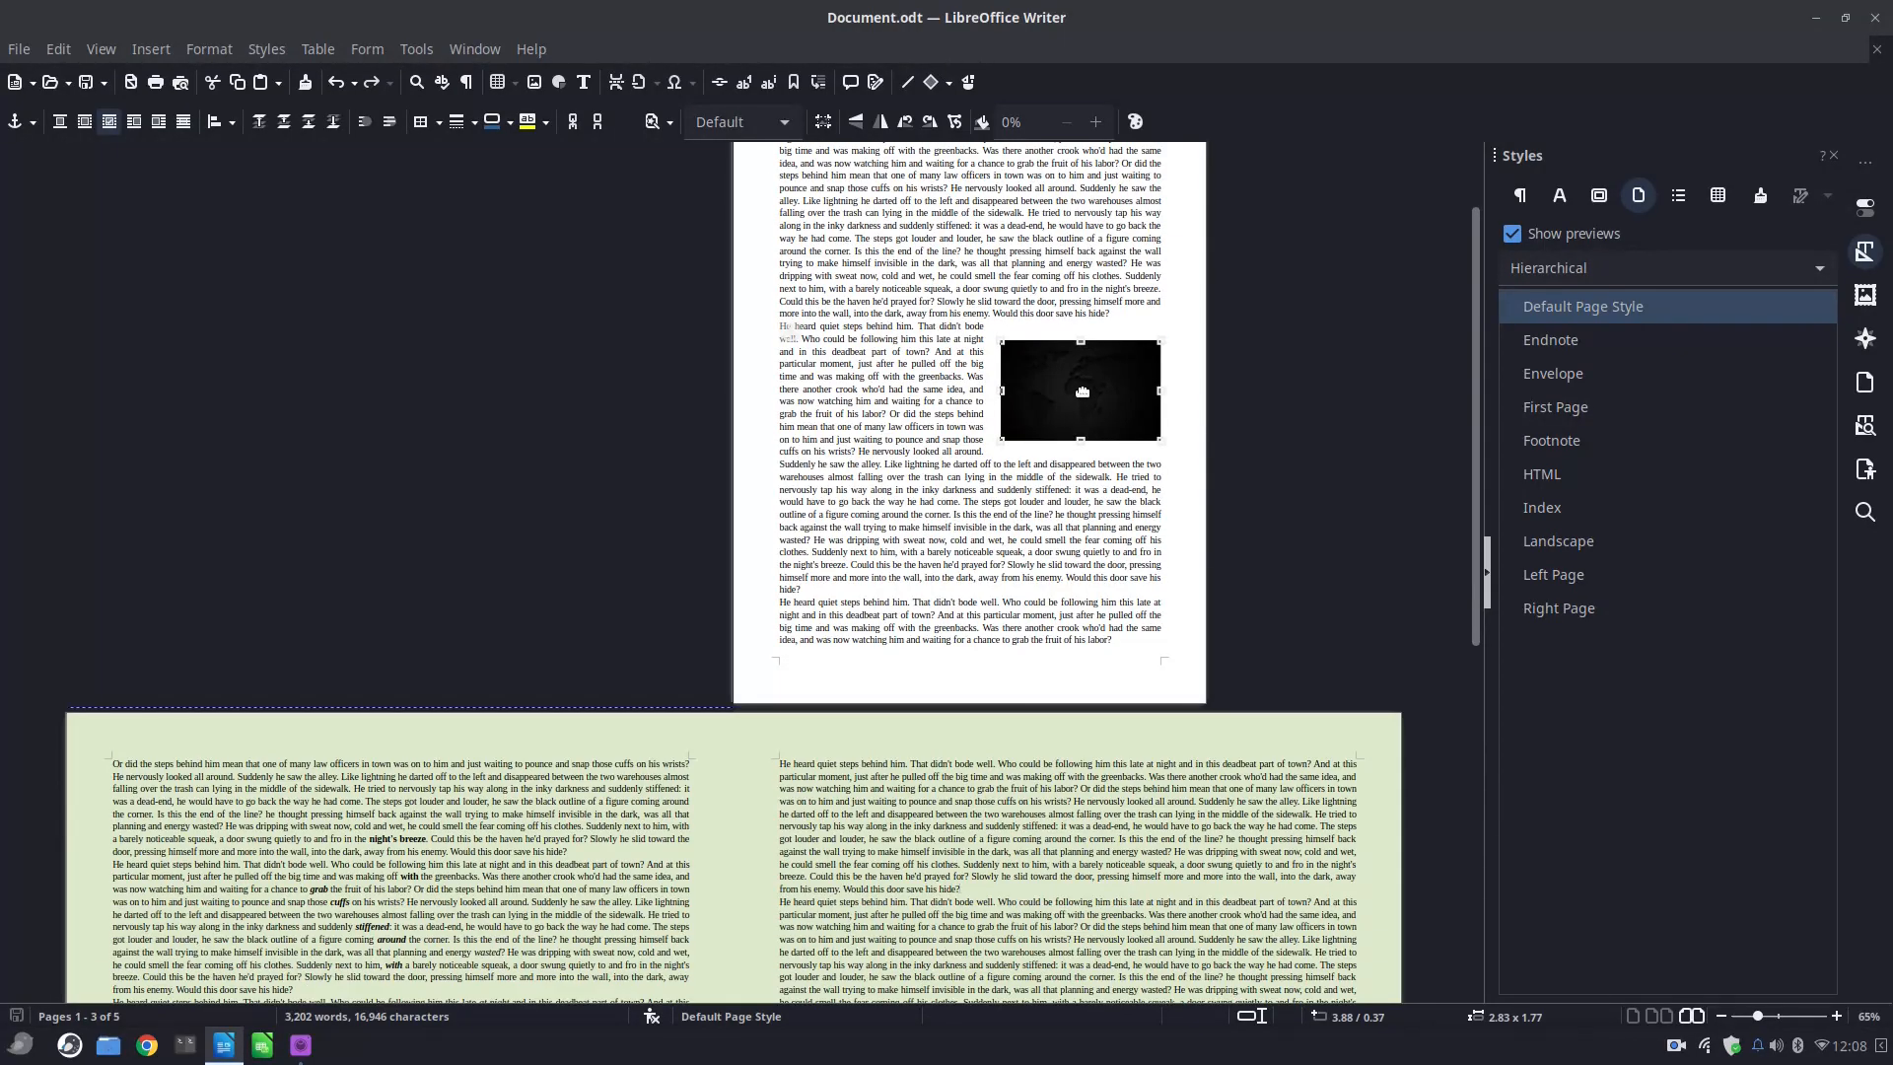
pyautogui.scroll(-3, 972, 590)
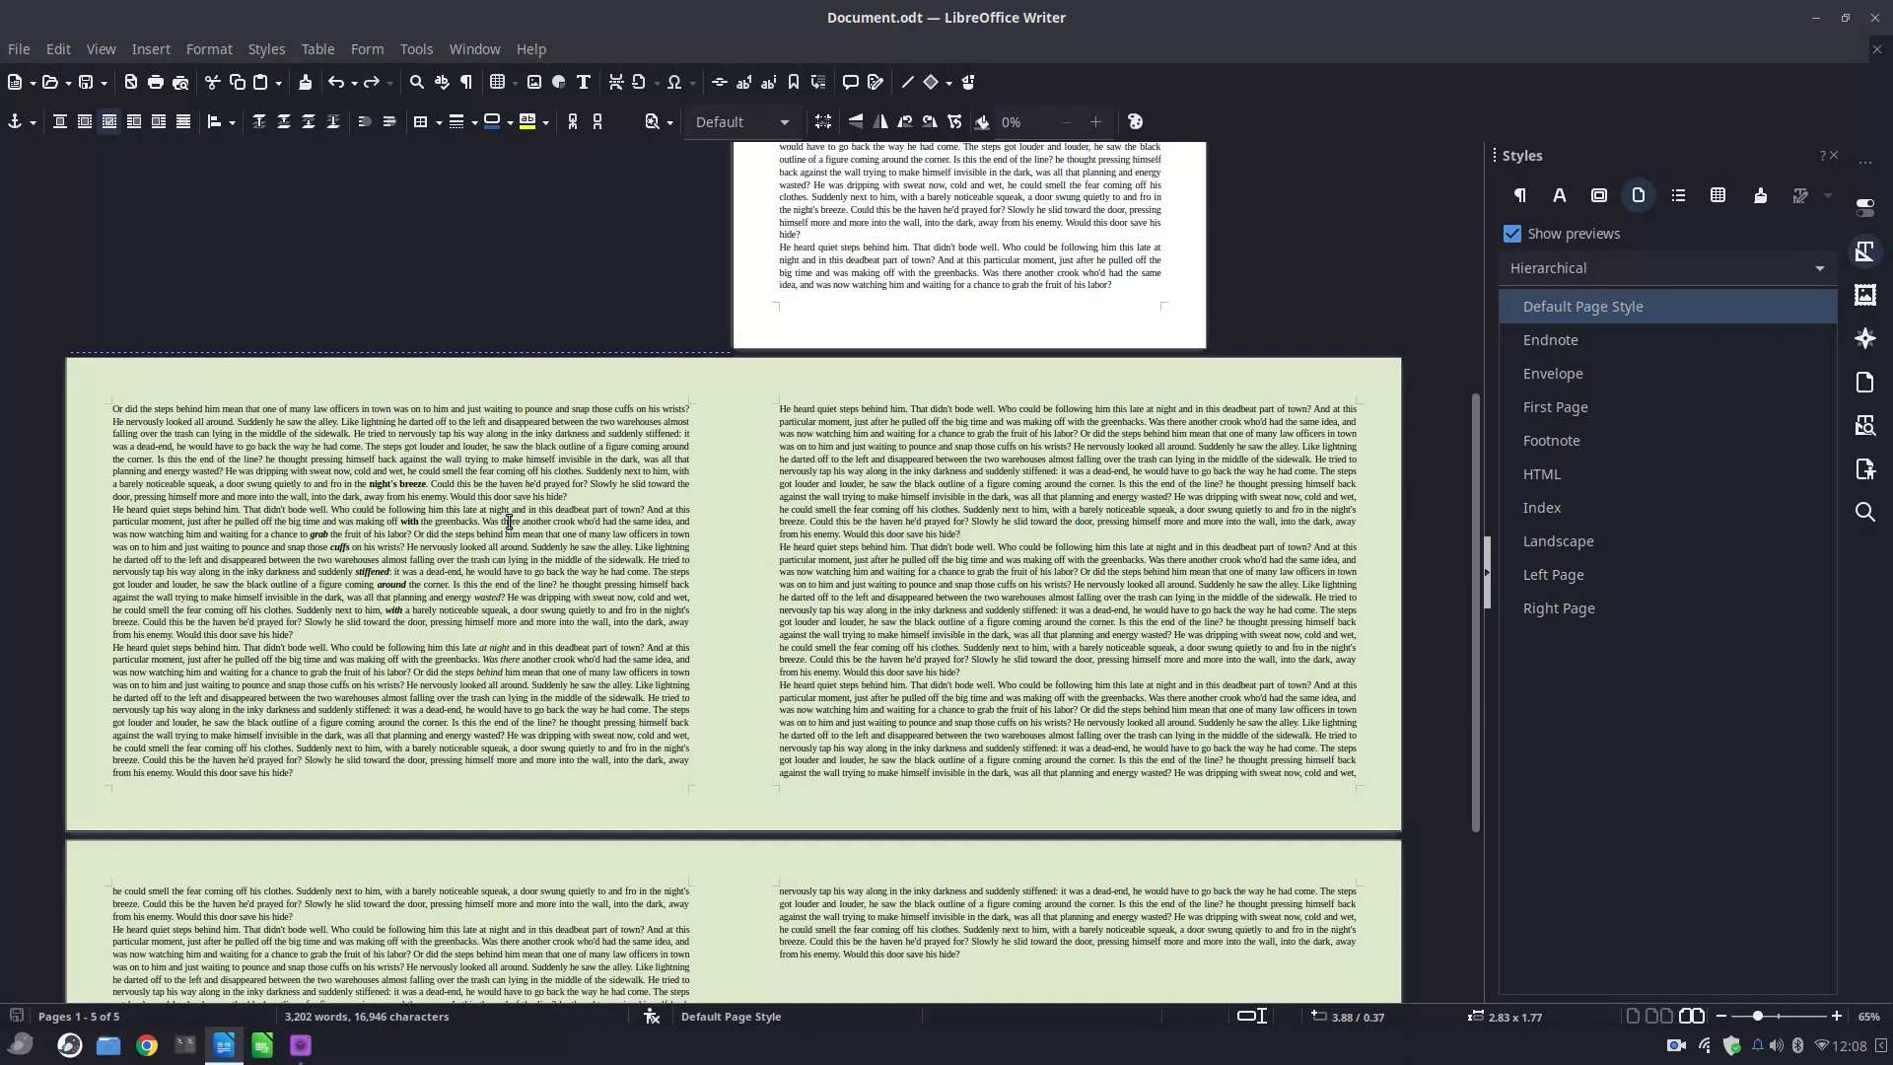
pyautogui.click(508, 521)
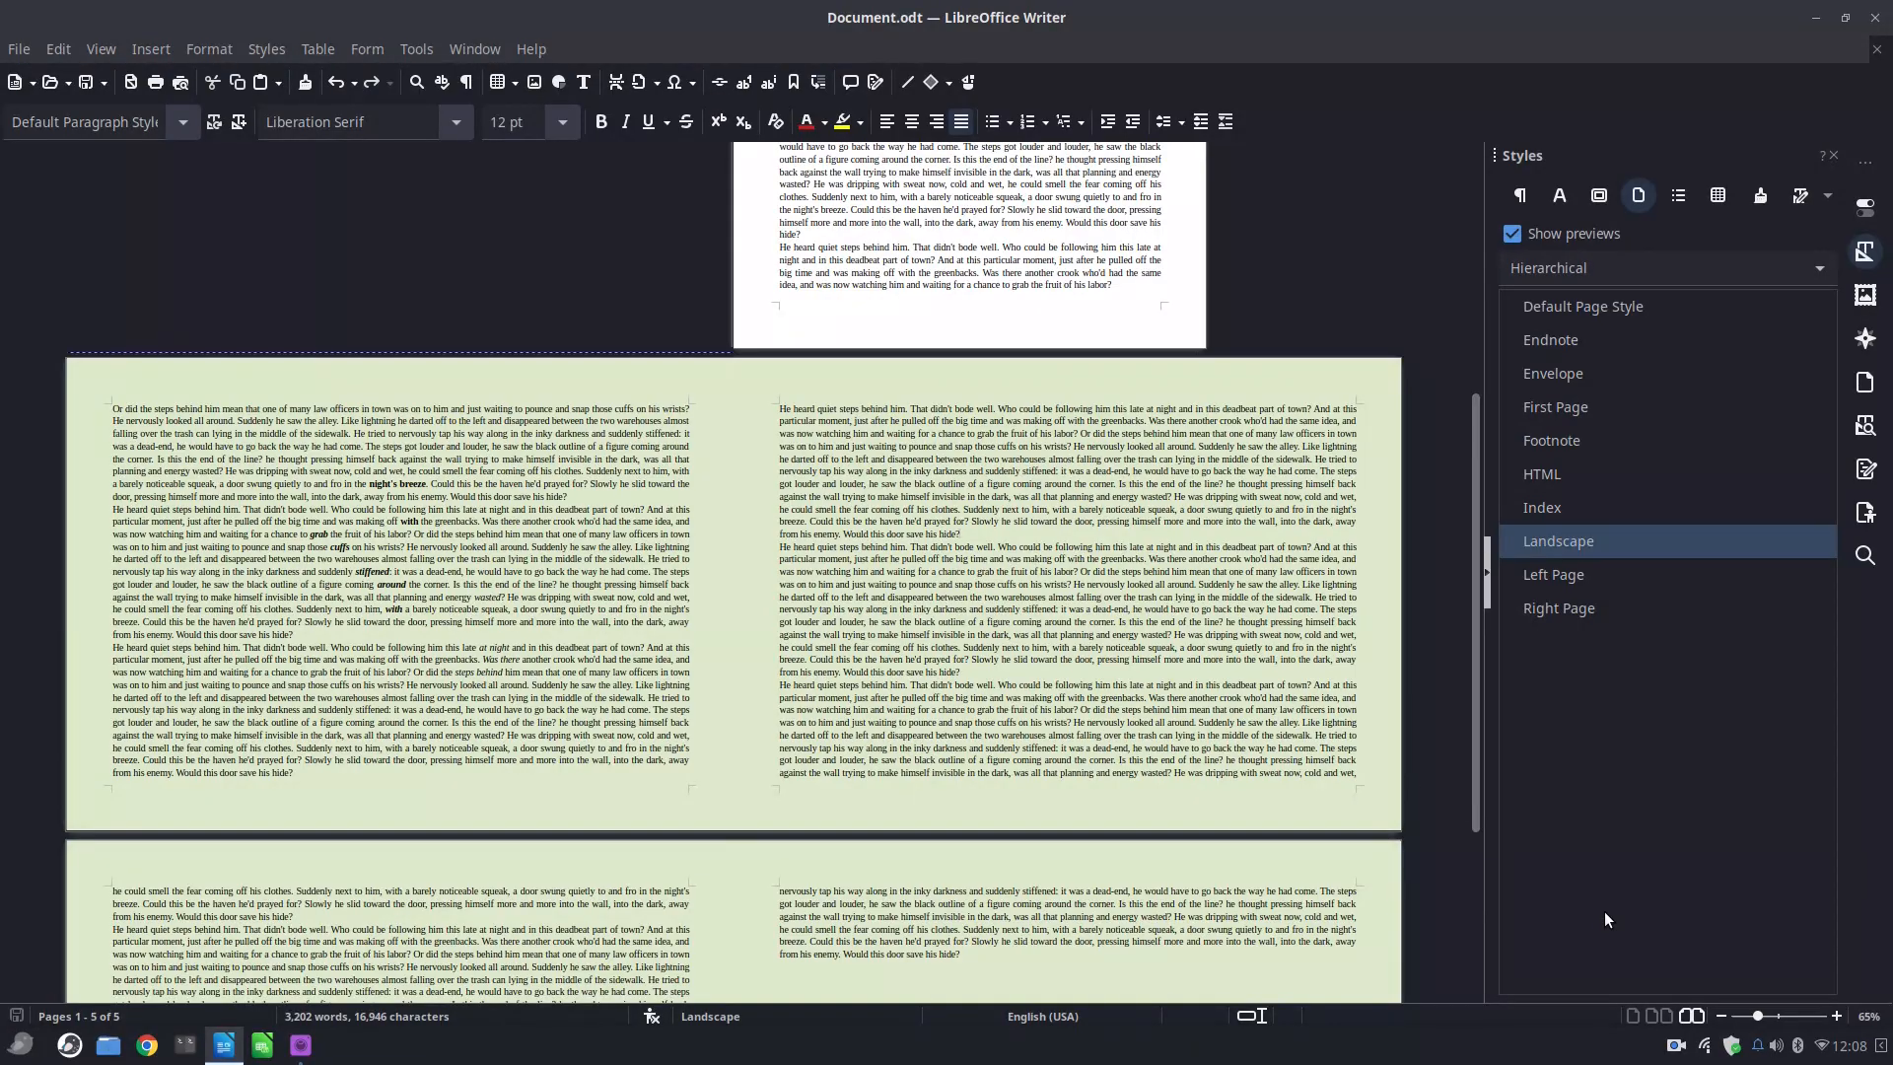
pyautogui.click(1665, 1015)
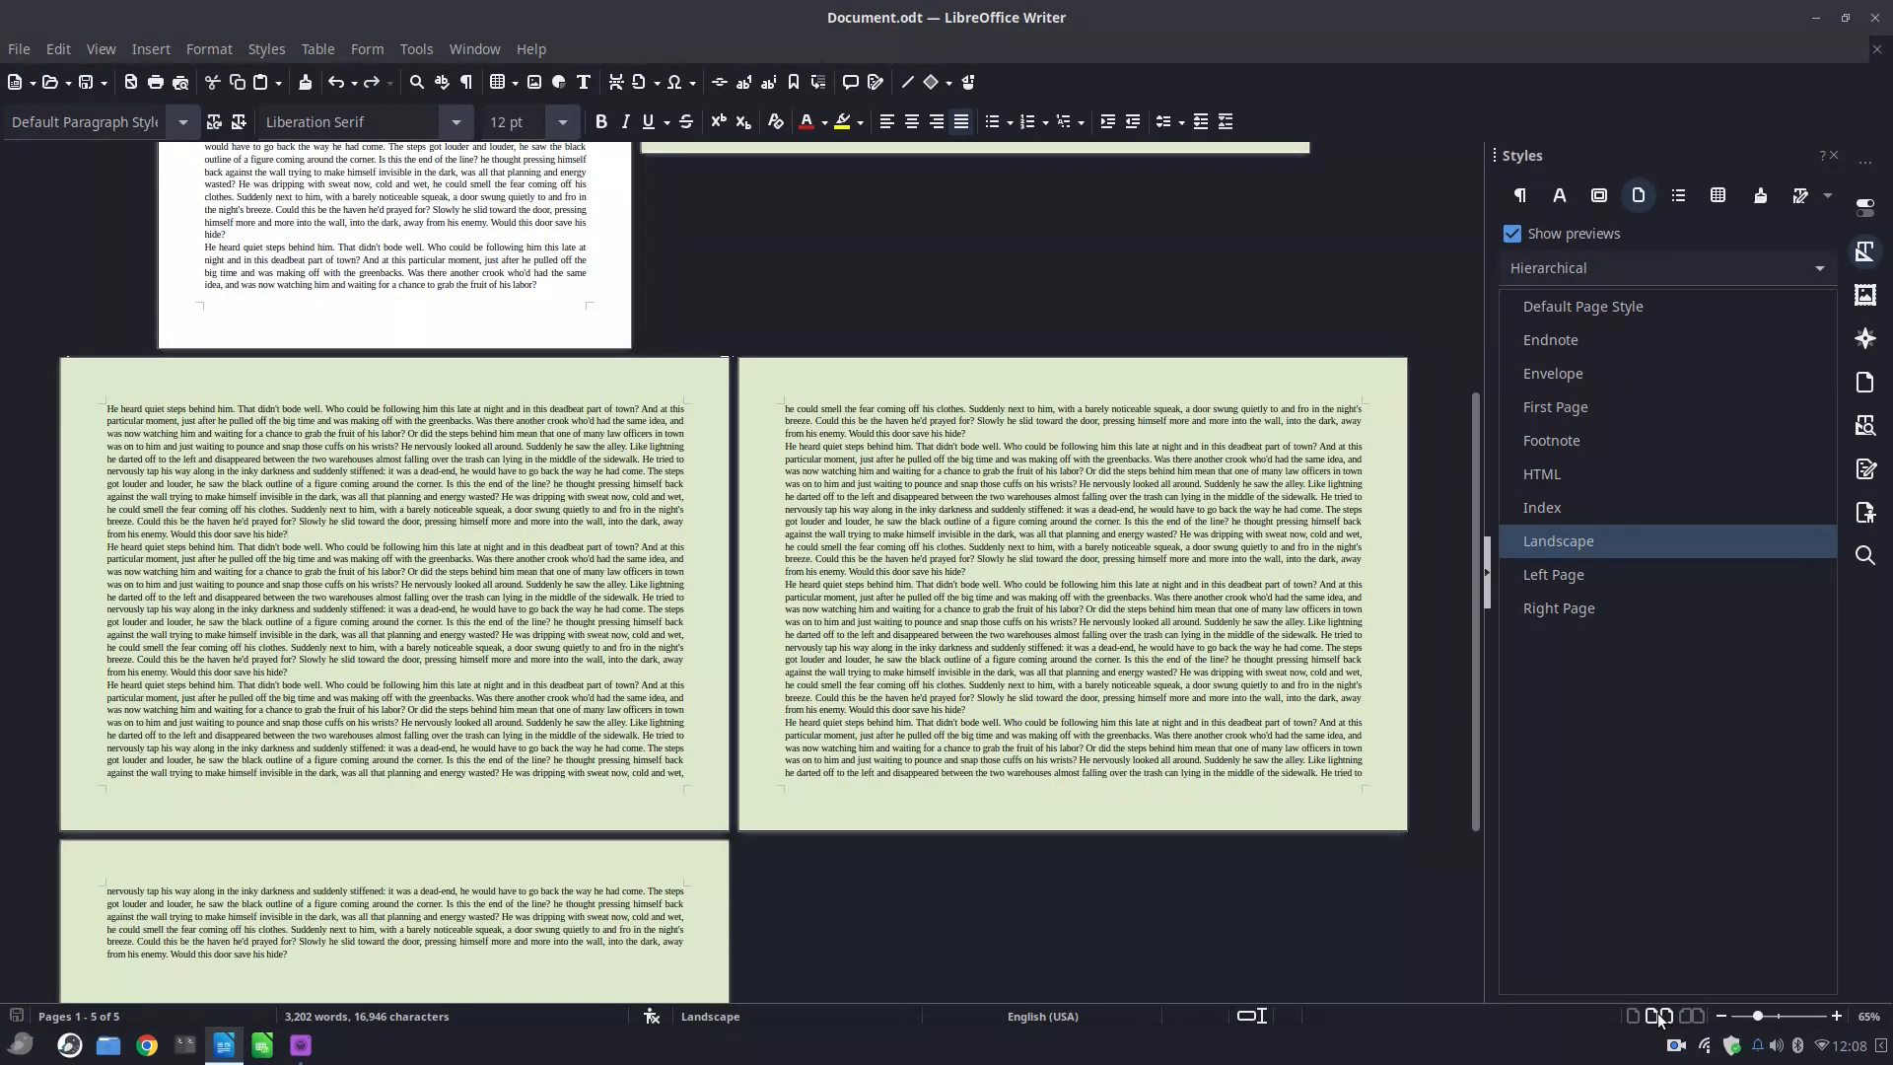
# Examine how the multiple-page view rearranges the portrait and landscape pages at different zoom levels.
pyautogui.scroll(-2, 1252, 844)
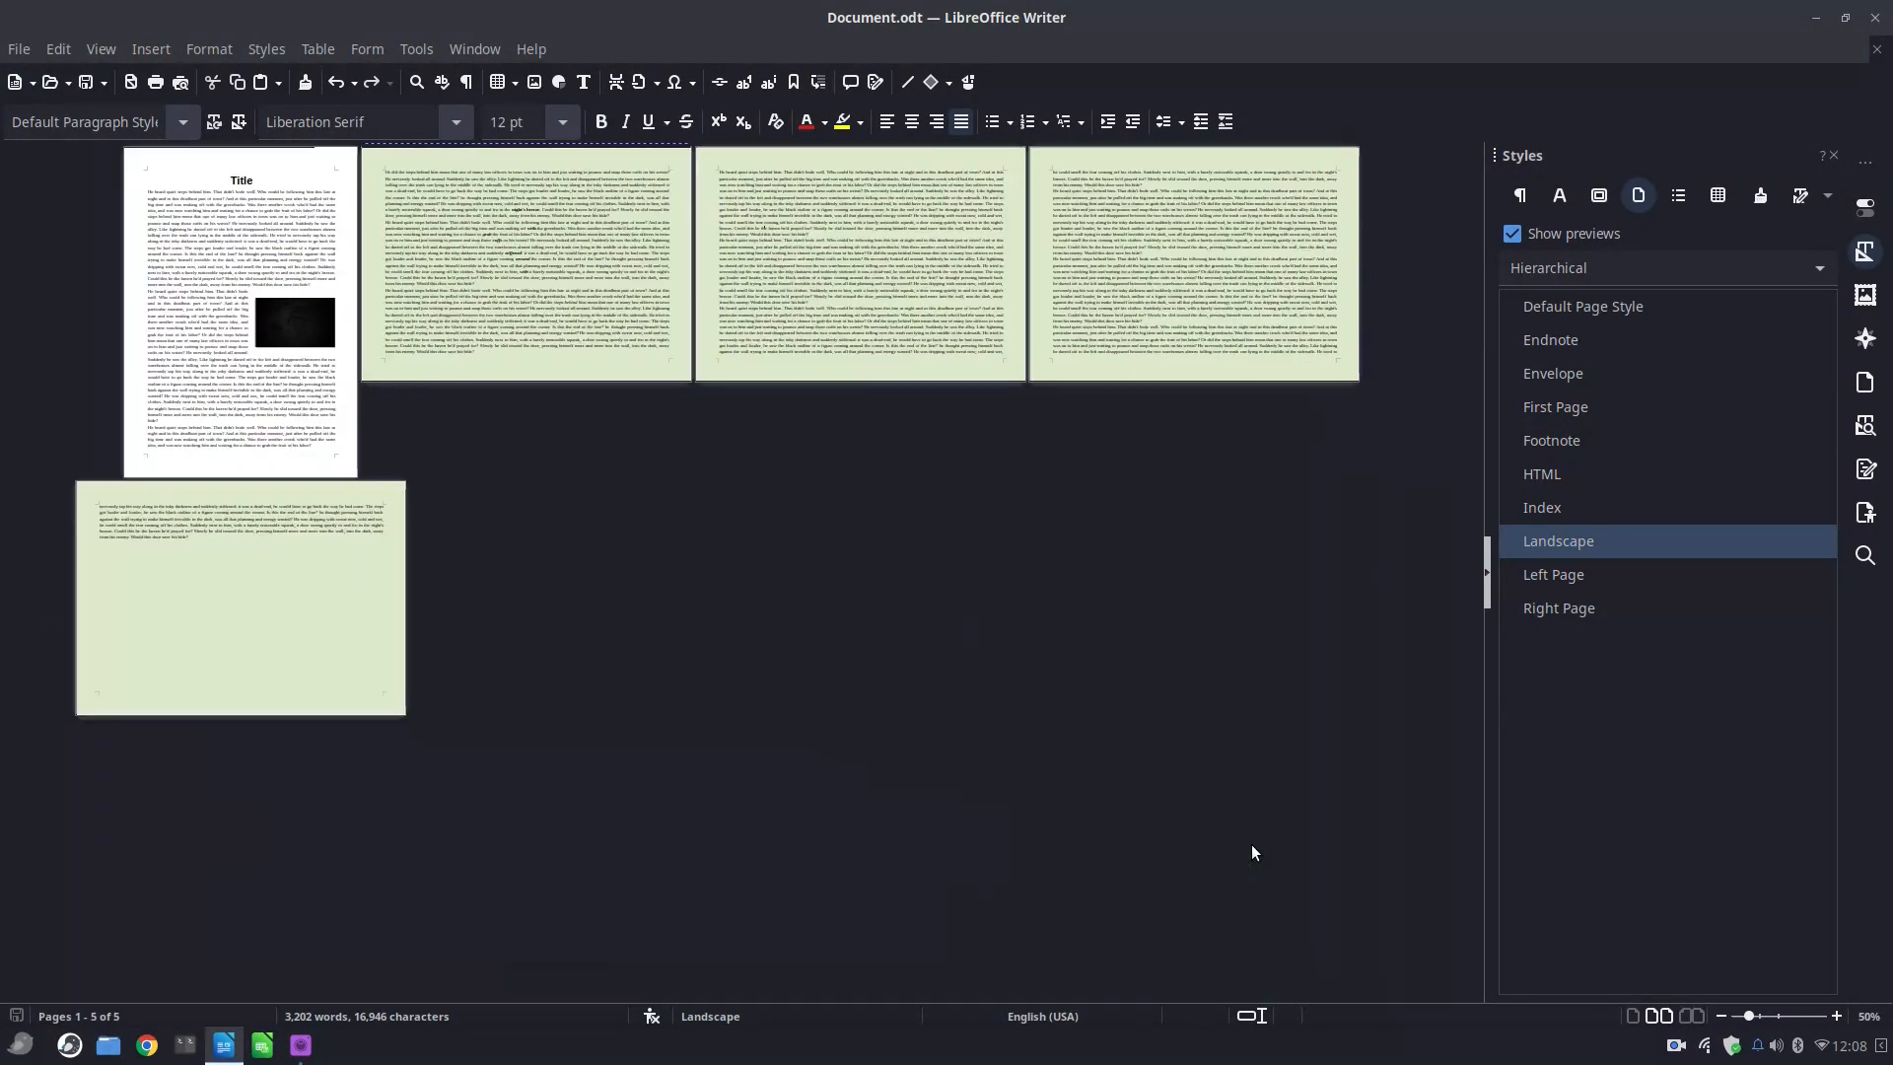
pyautogui.scroll(2, 1252, 846)
pyautogui.scroll(-4, 1252, 846)
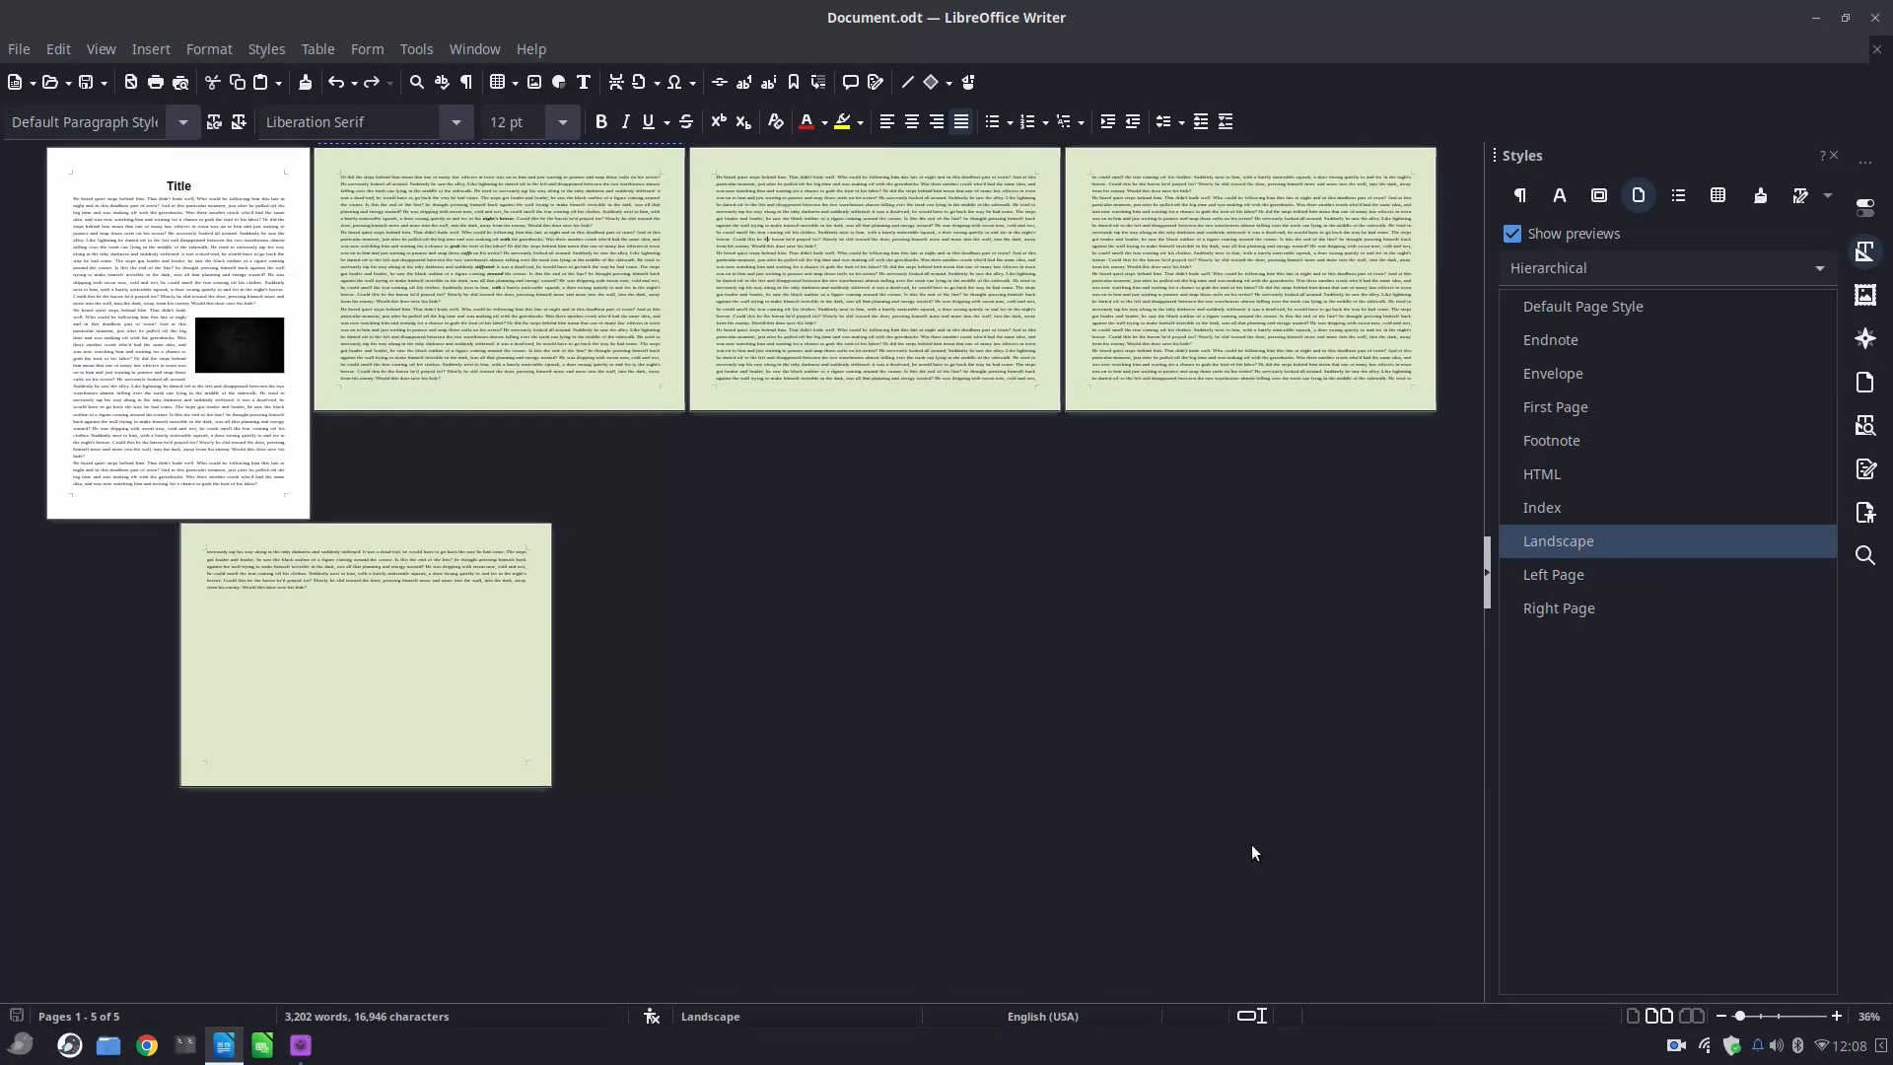
pyautogui.scroll(-1, 1251, 844)
pyautogui.scroll(5, 1254, 854)
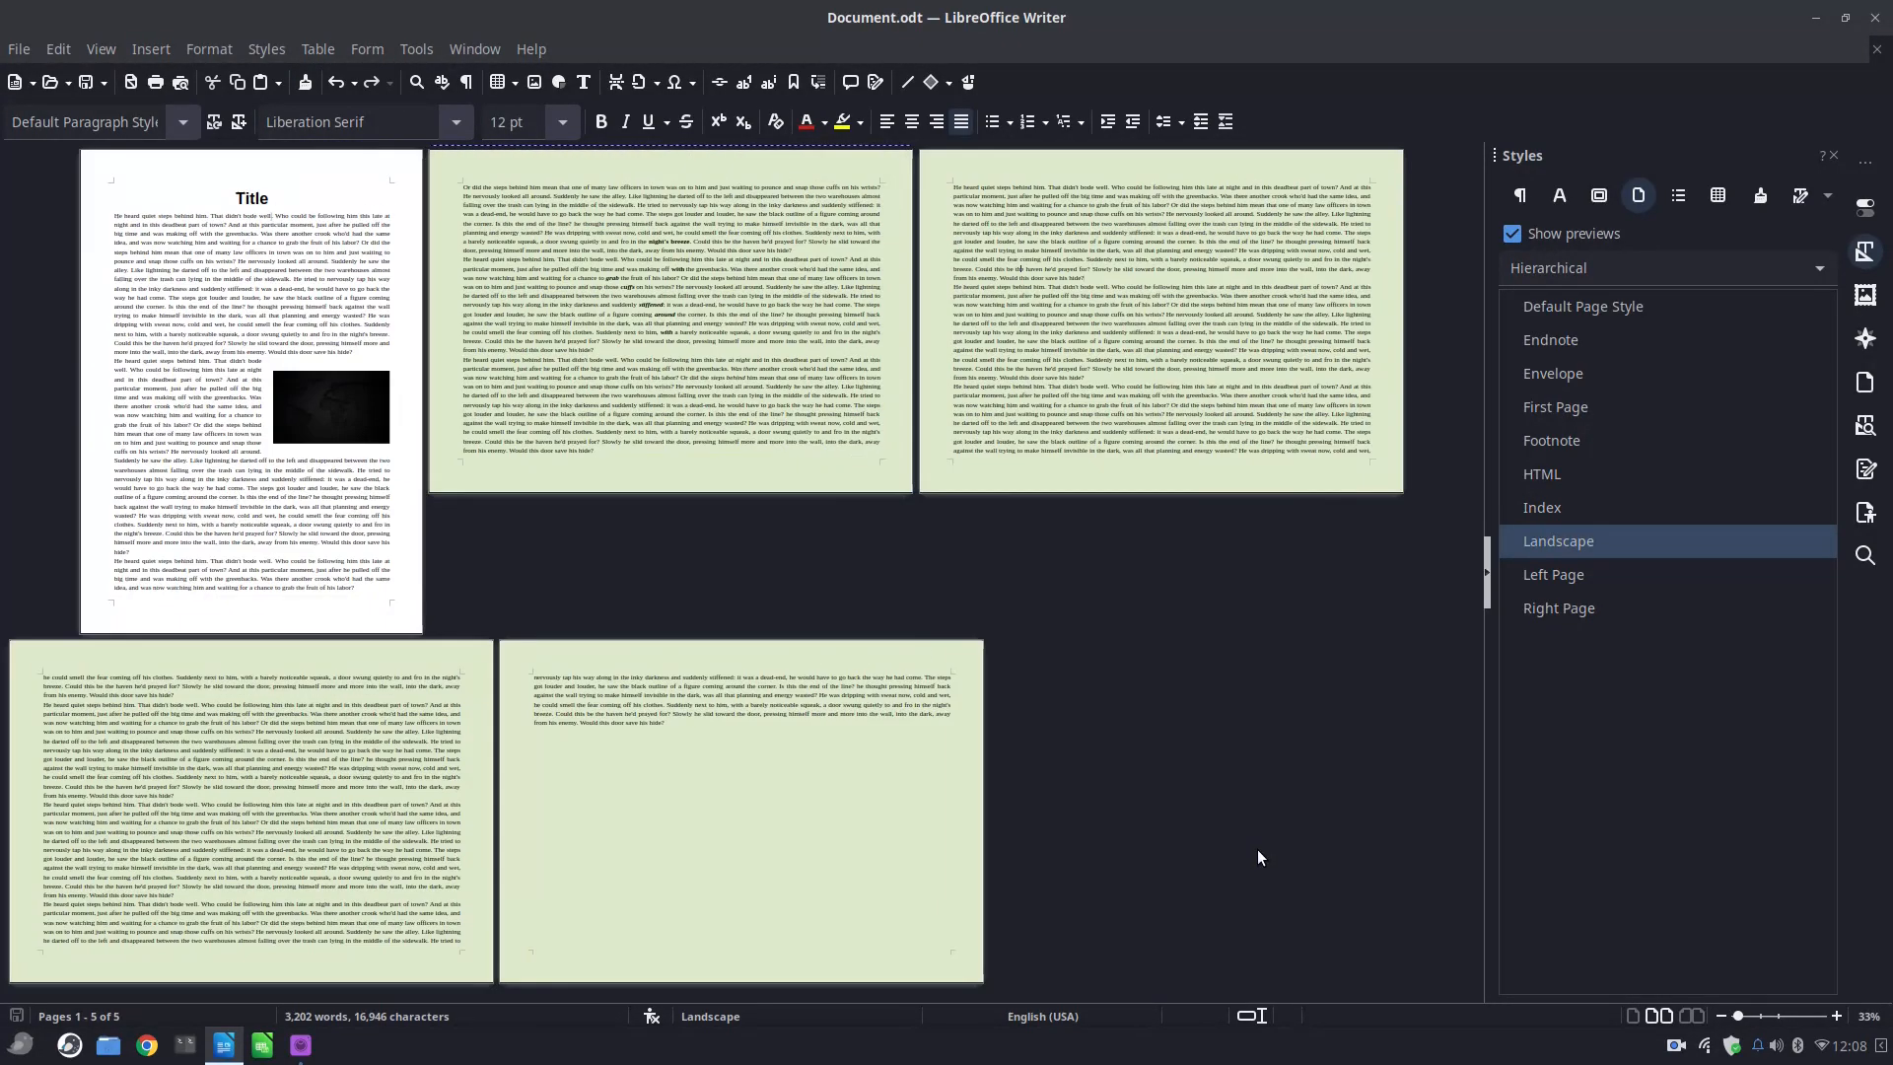
# Switch the document to single-page view and check the page arrangement at a different zoom level.
pyautogui.click(1632, 1015)
pyautogui.scroll(3, 1109, 797)
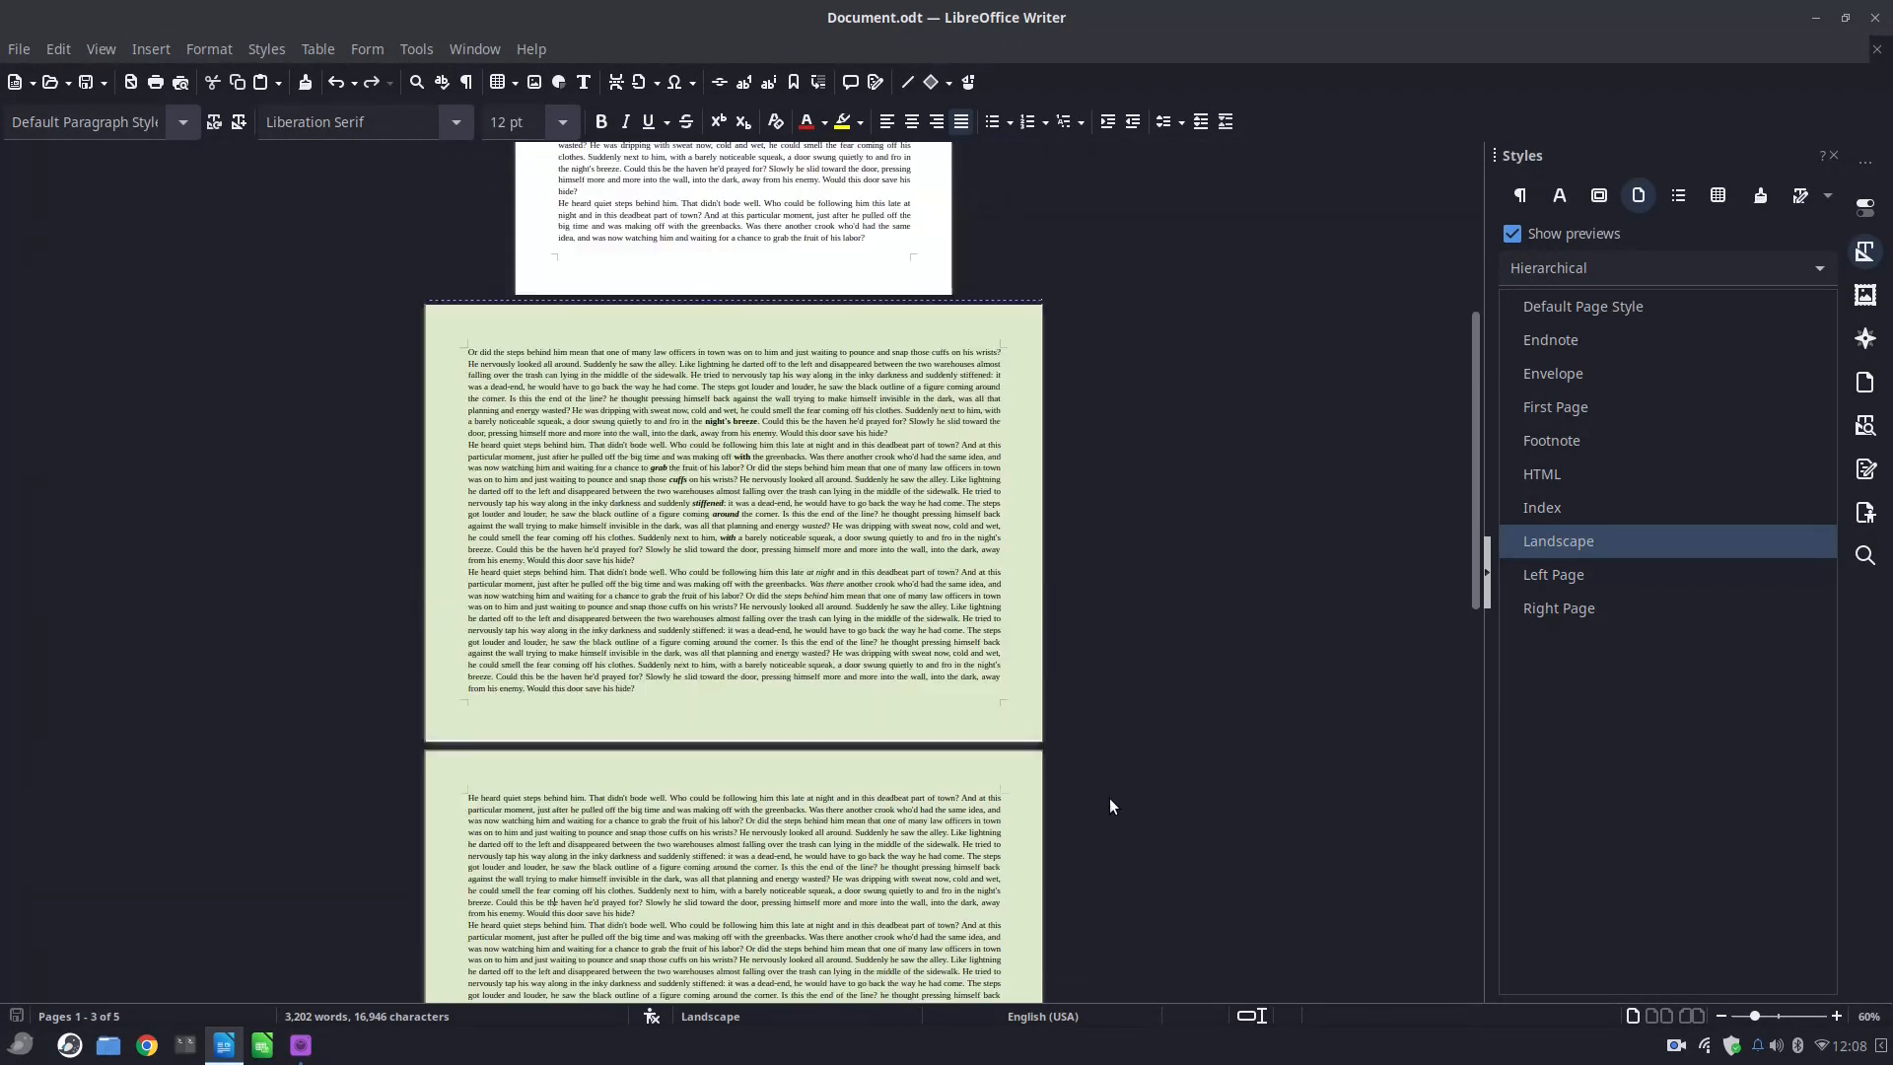
pyautogui.scroll(-3, 1025, 779)
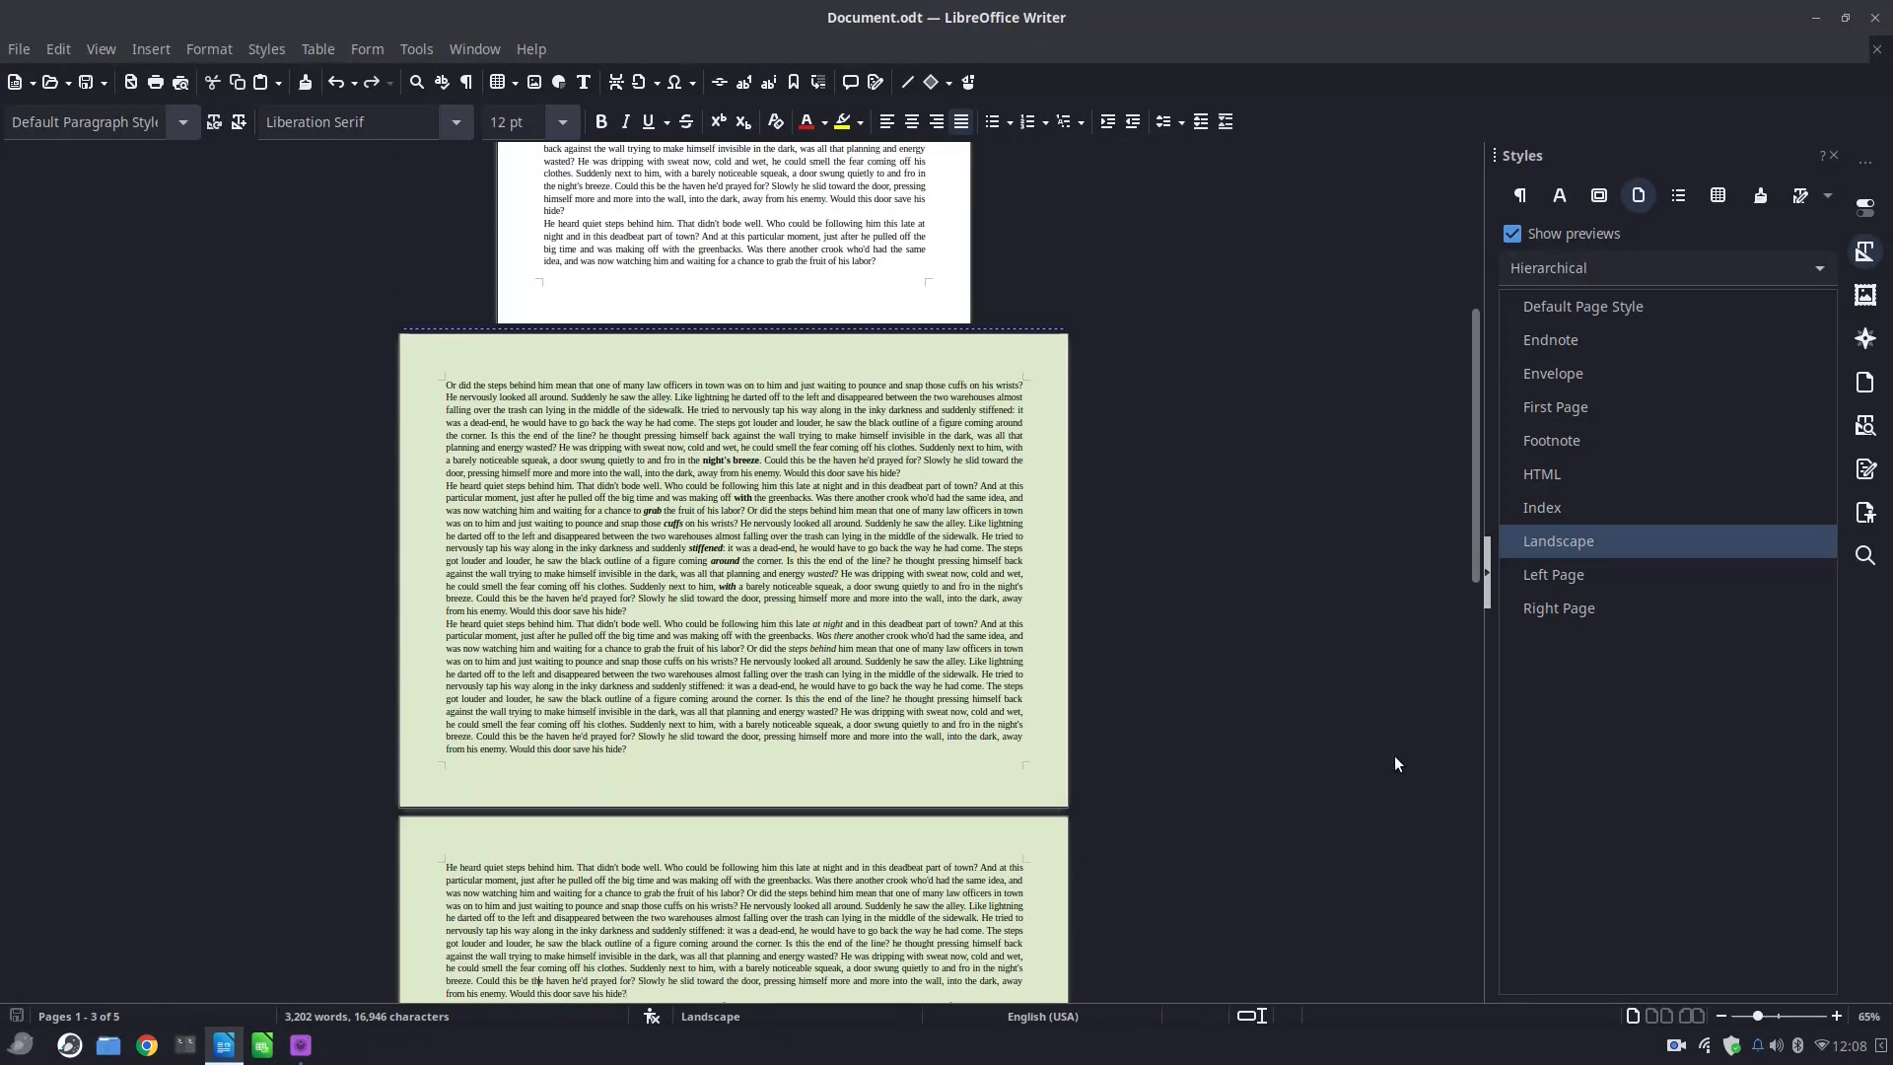
# Enlarge the single-page view to 180% zoom.
pyautogui.moveTo(1754, 1014); pyautogui.dragTo(1789, 1018)
pyautogui.click(1723, 1015)
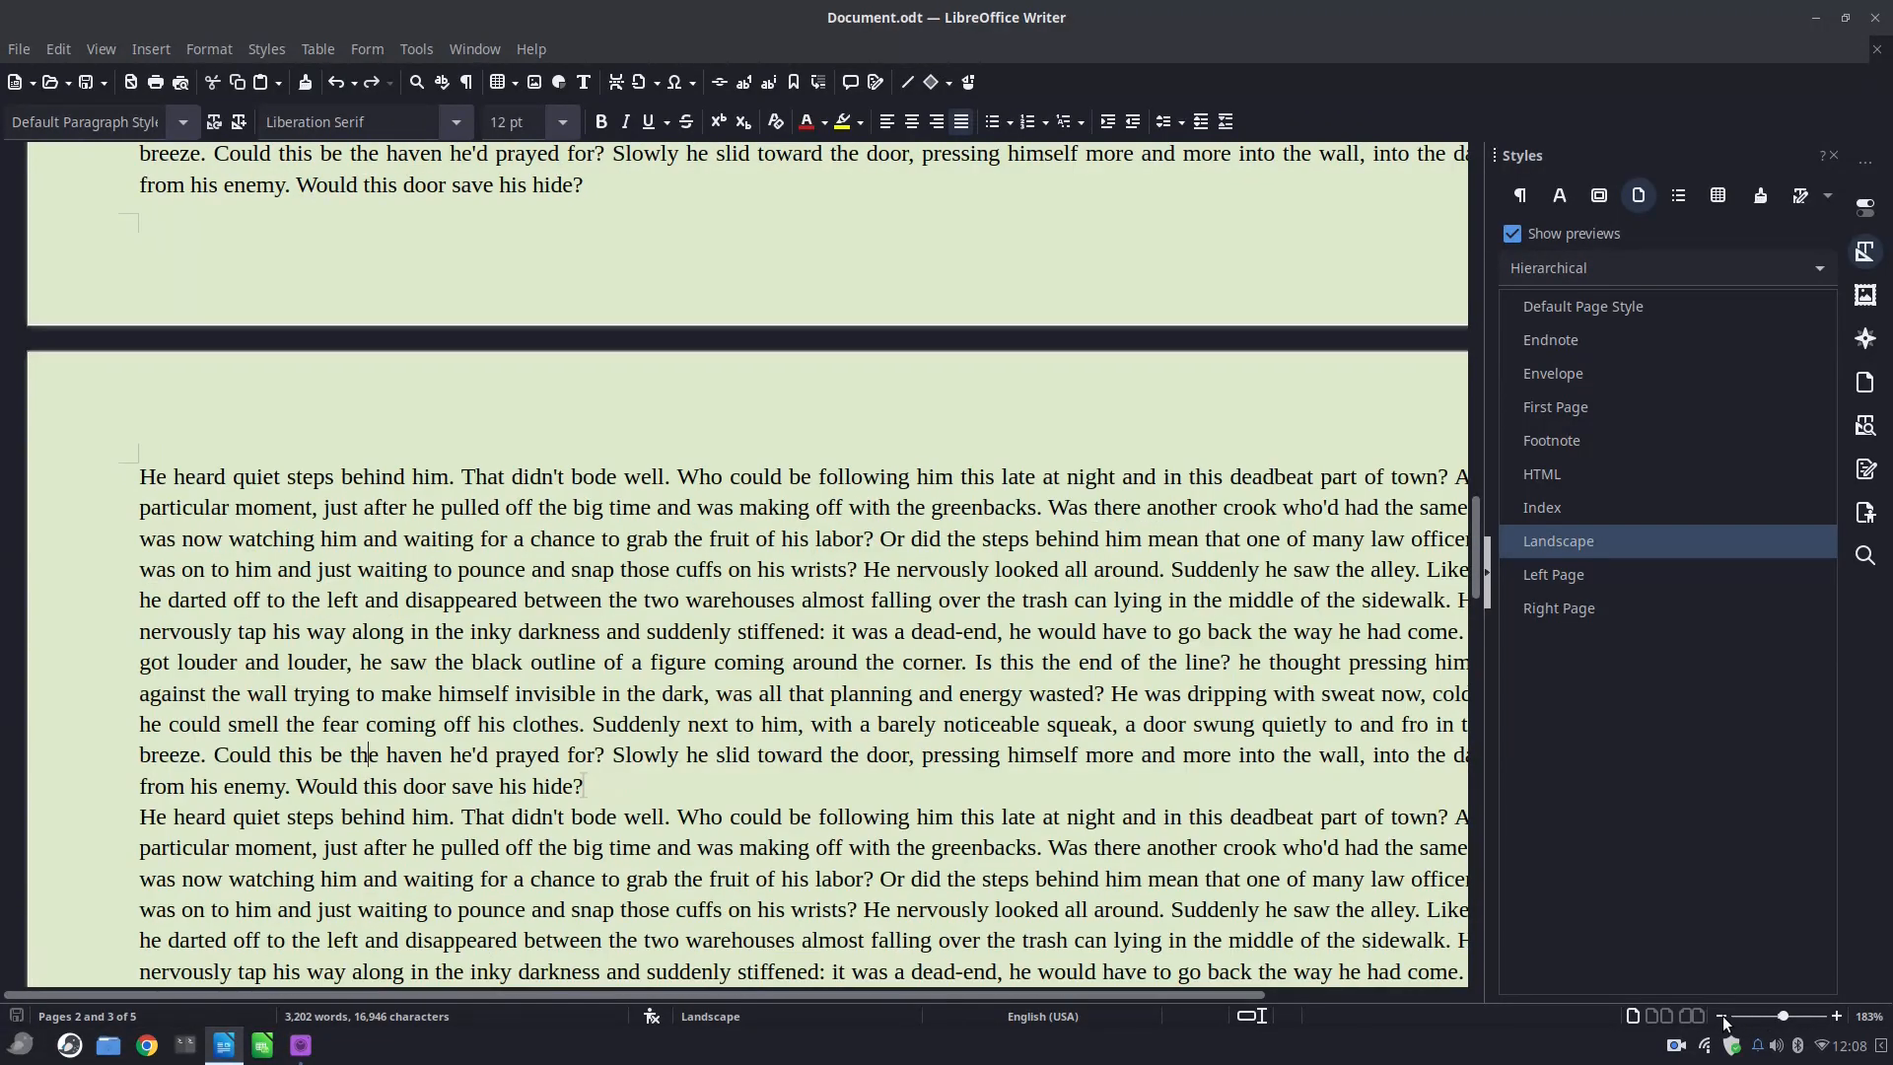
pyautogui.click(1838, 1016)
# Set the zoom factor to Optimal while keeping the single-page layout.
pyautogui.doubleClick(1866, 1024)
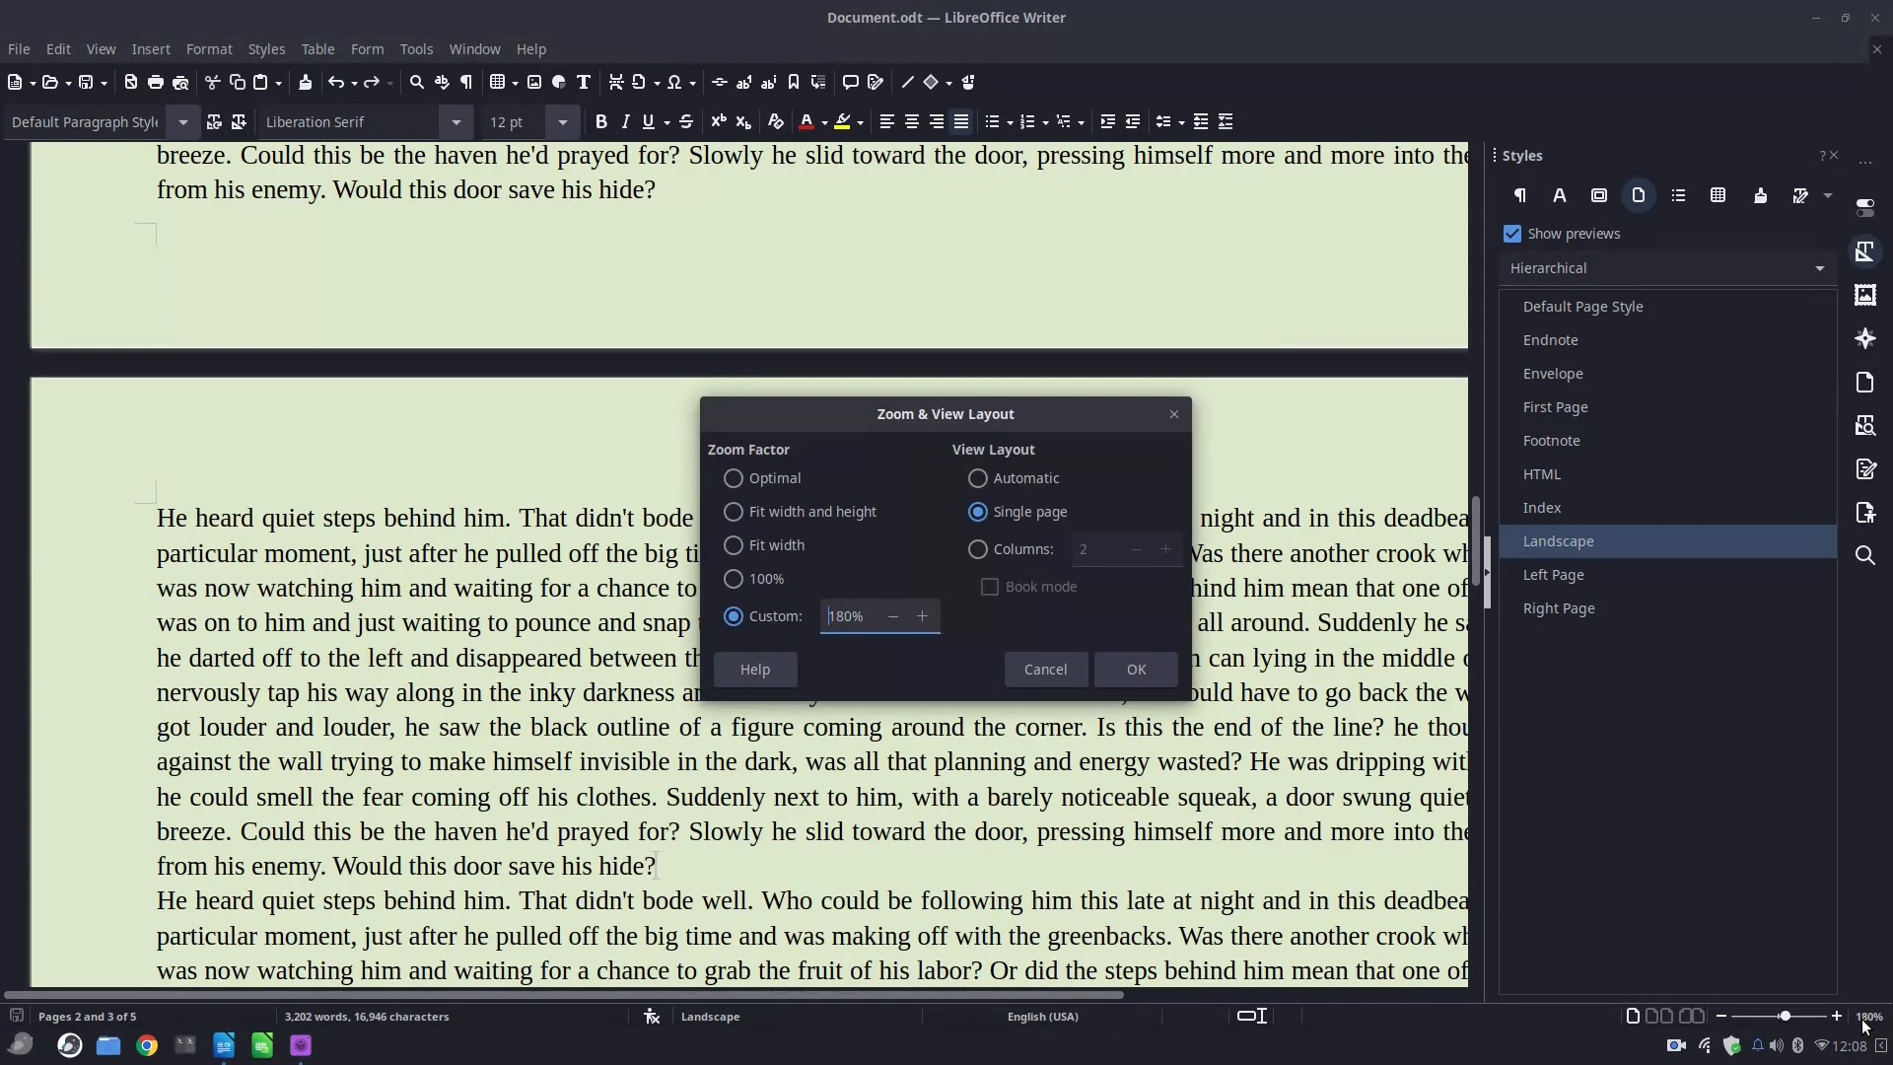
pyautogui.click(772, 480)
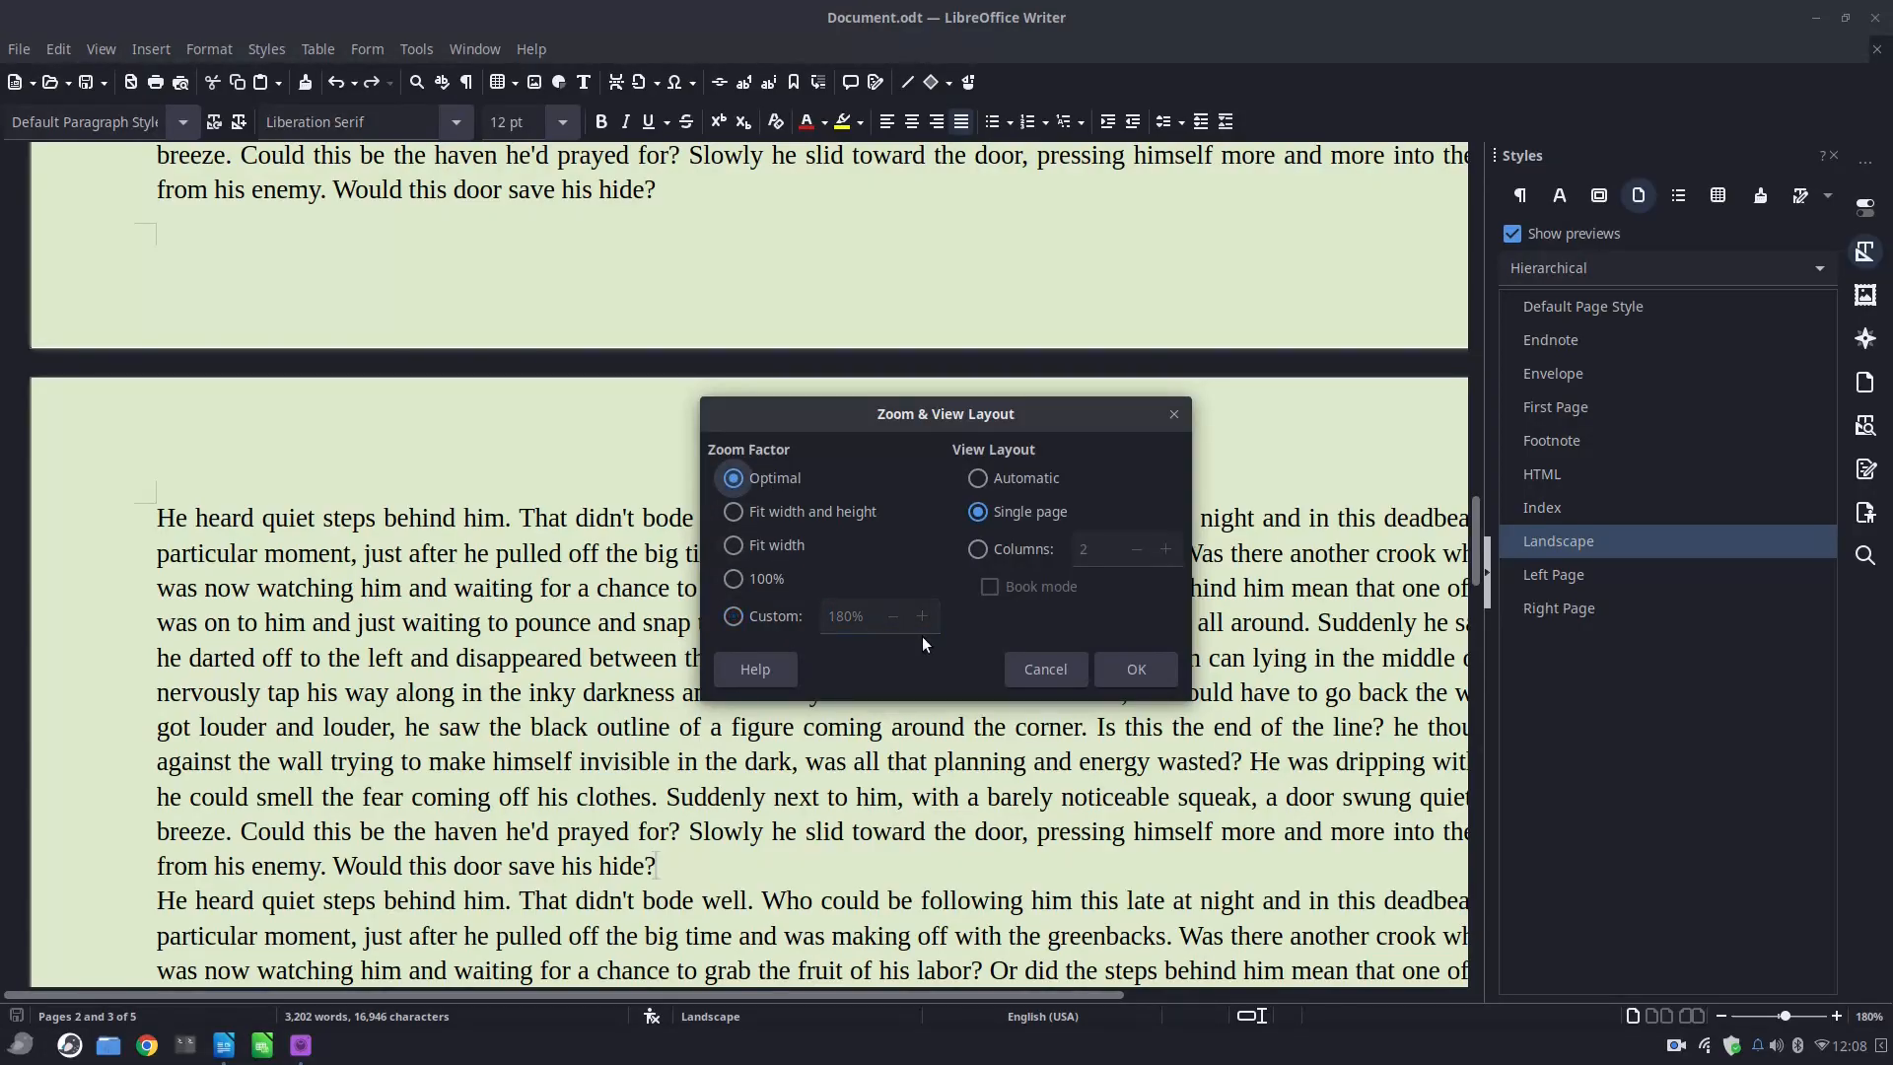
pyautogui.click(1115, 671)
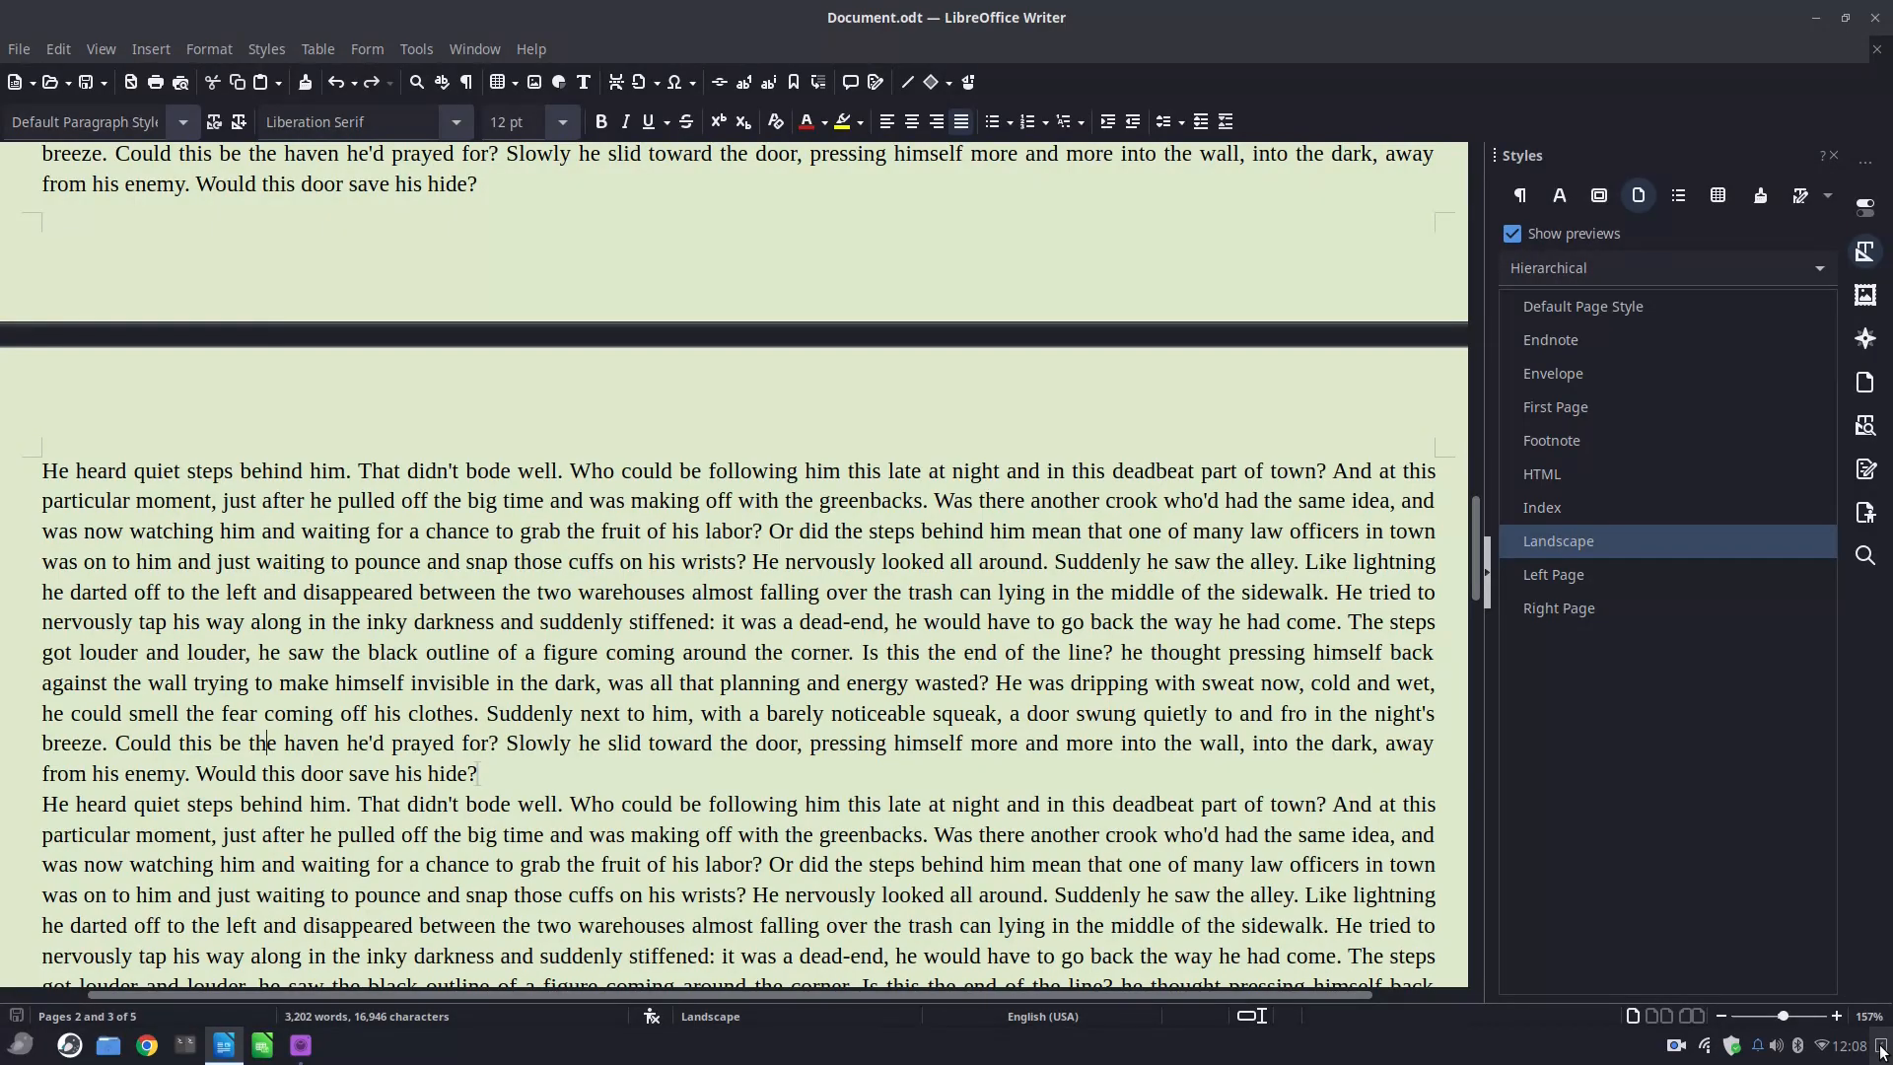
# Set the zoom factor to fit the page's width and height.
pyautogui.doubleClick(1870, 1016)
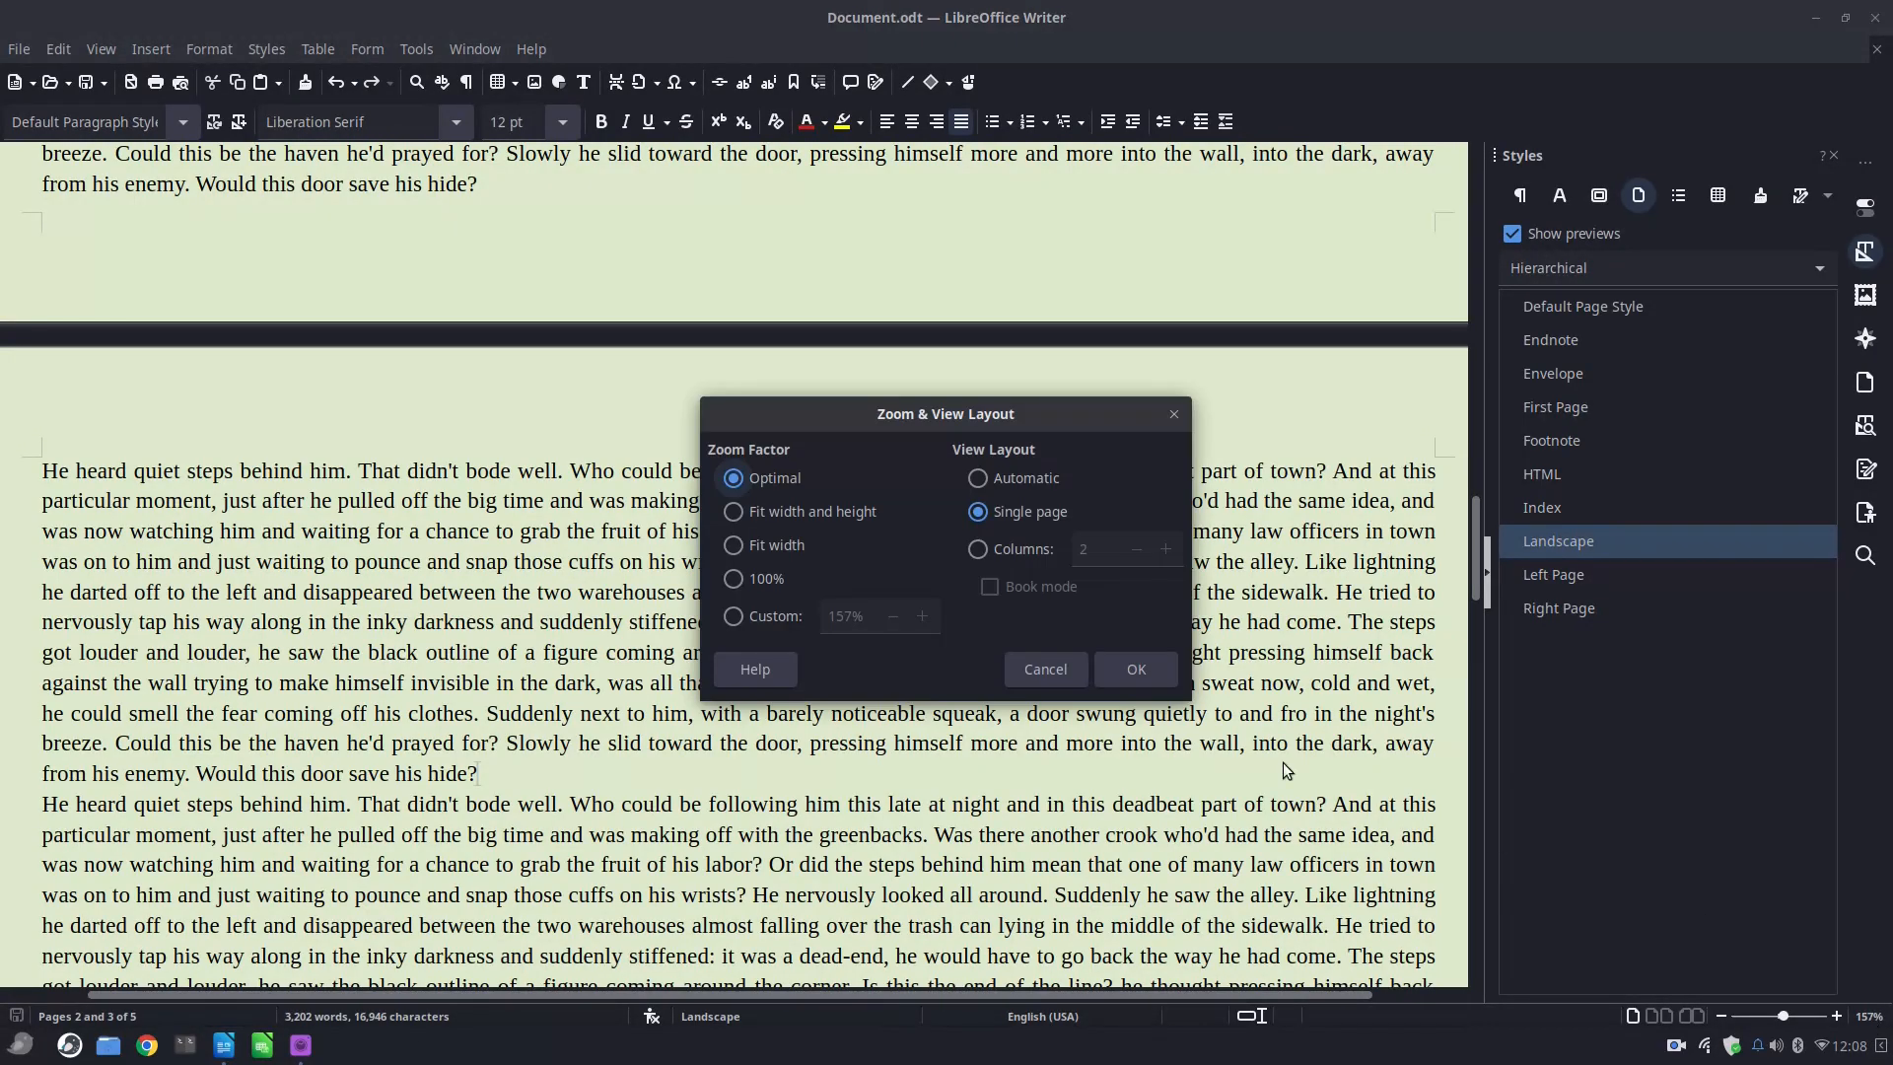
pyautogui.click(820, 511)
pyautogui.click(1146, 662)
pyautogui.rightClick(1146, 663)
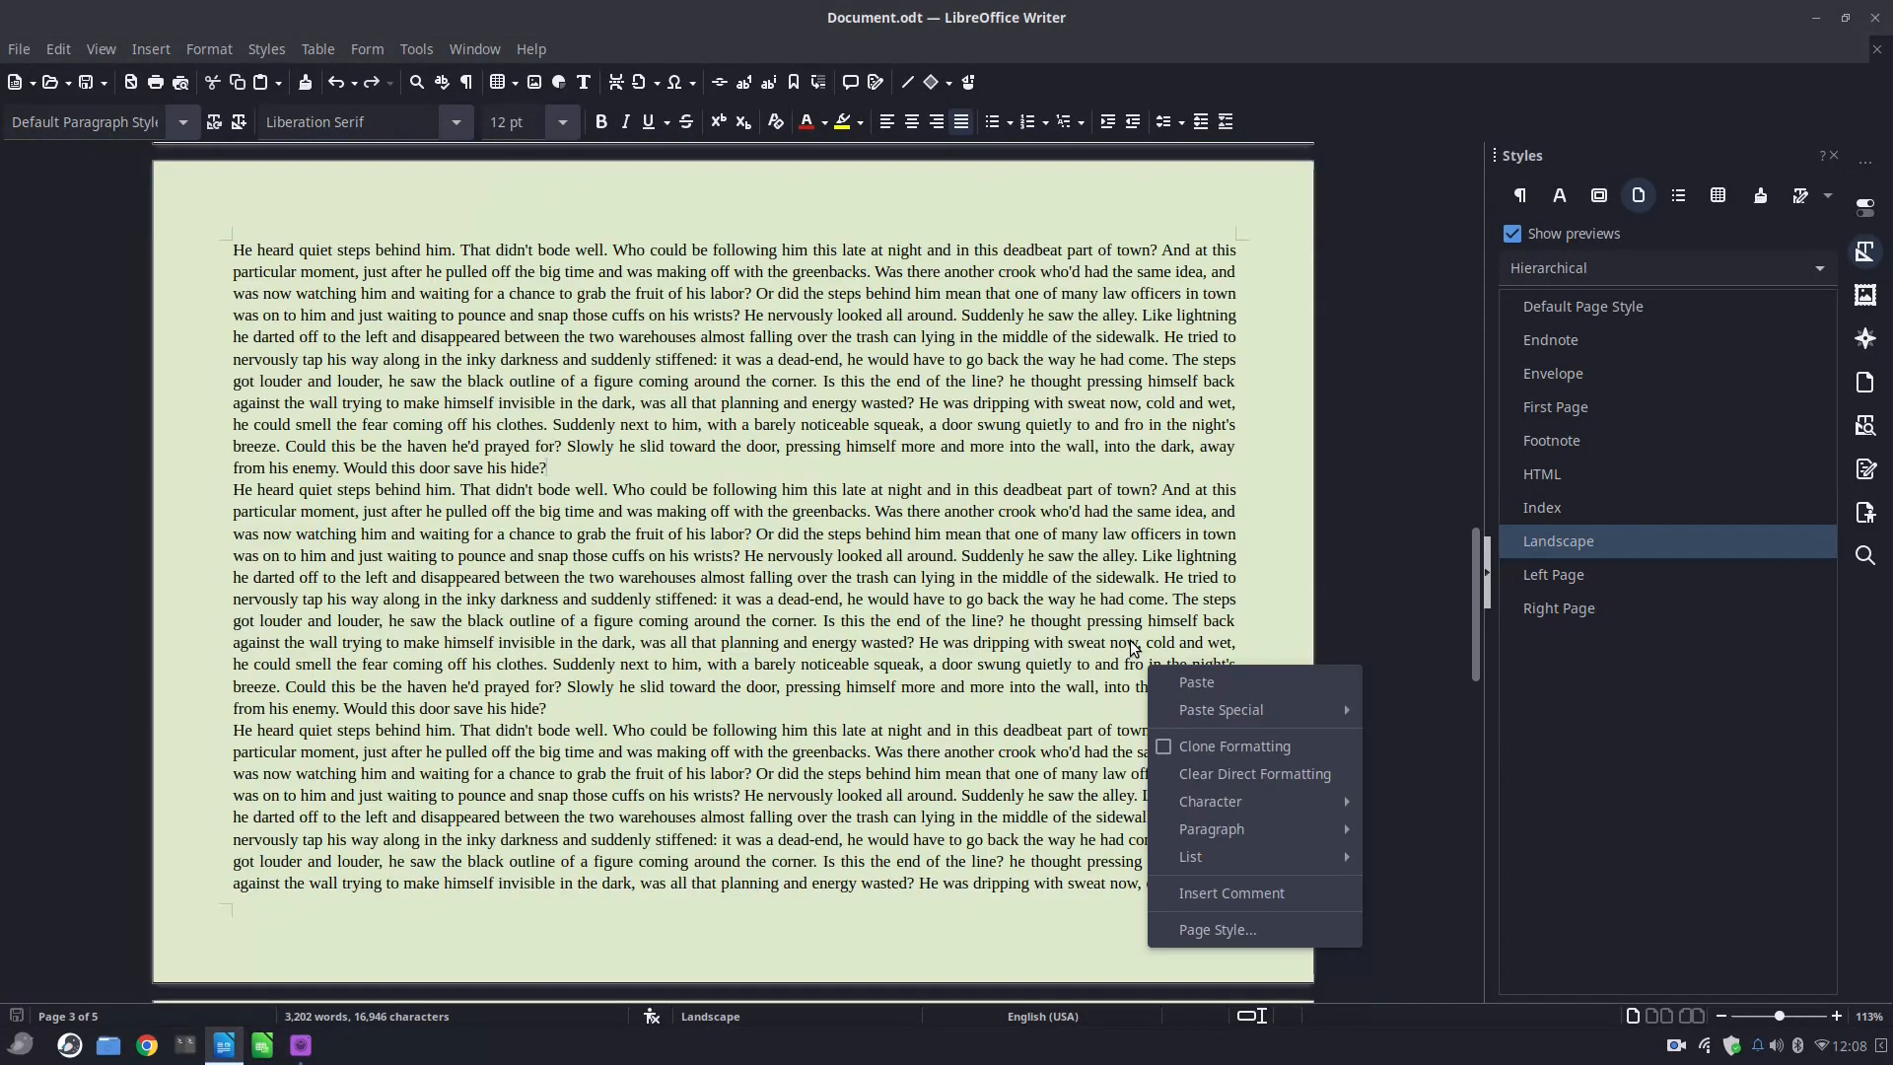
pyautogui.click(876, 599)
# Set a custom zoom factor of 400% for the document view.
pyautogui.doubleClick(1870, 1018)
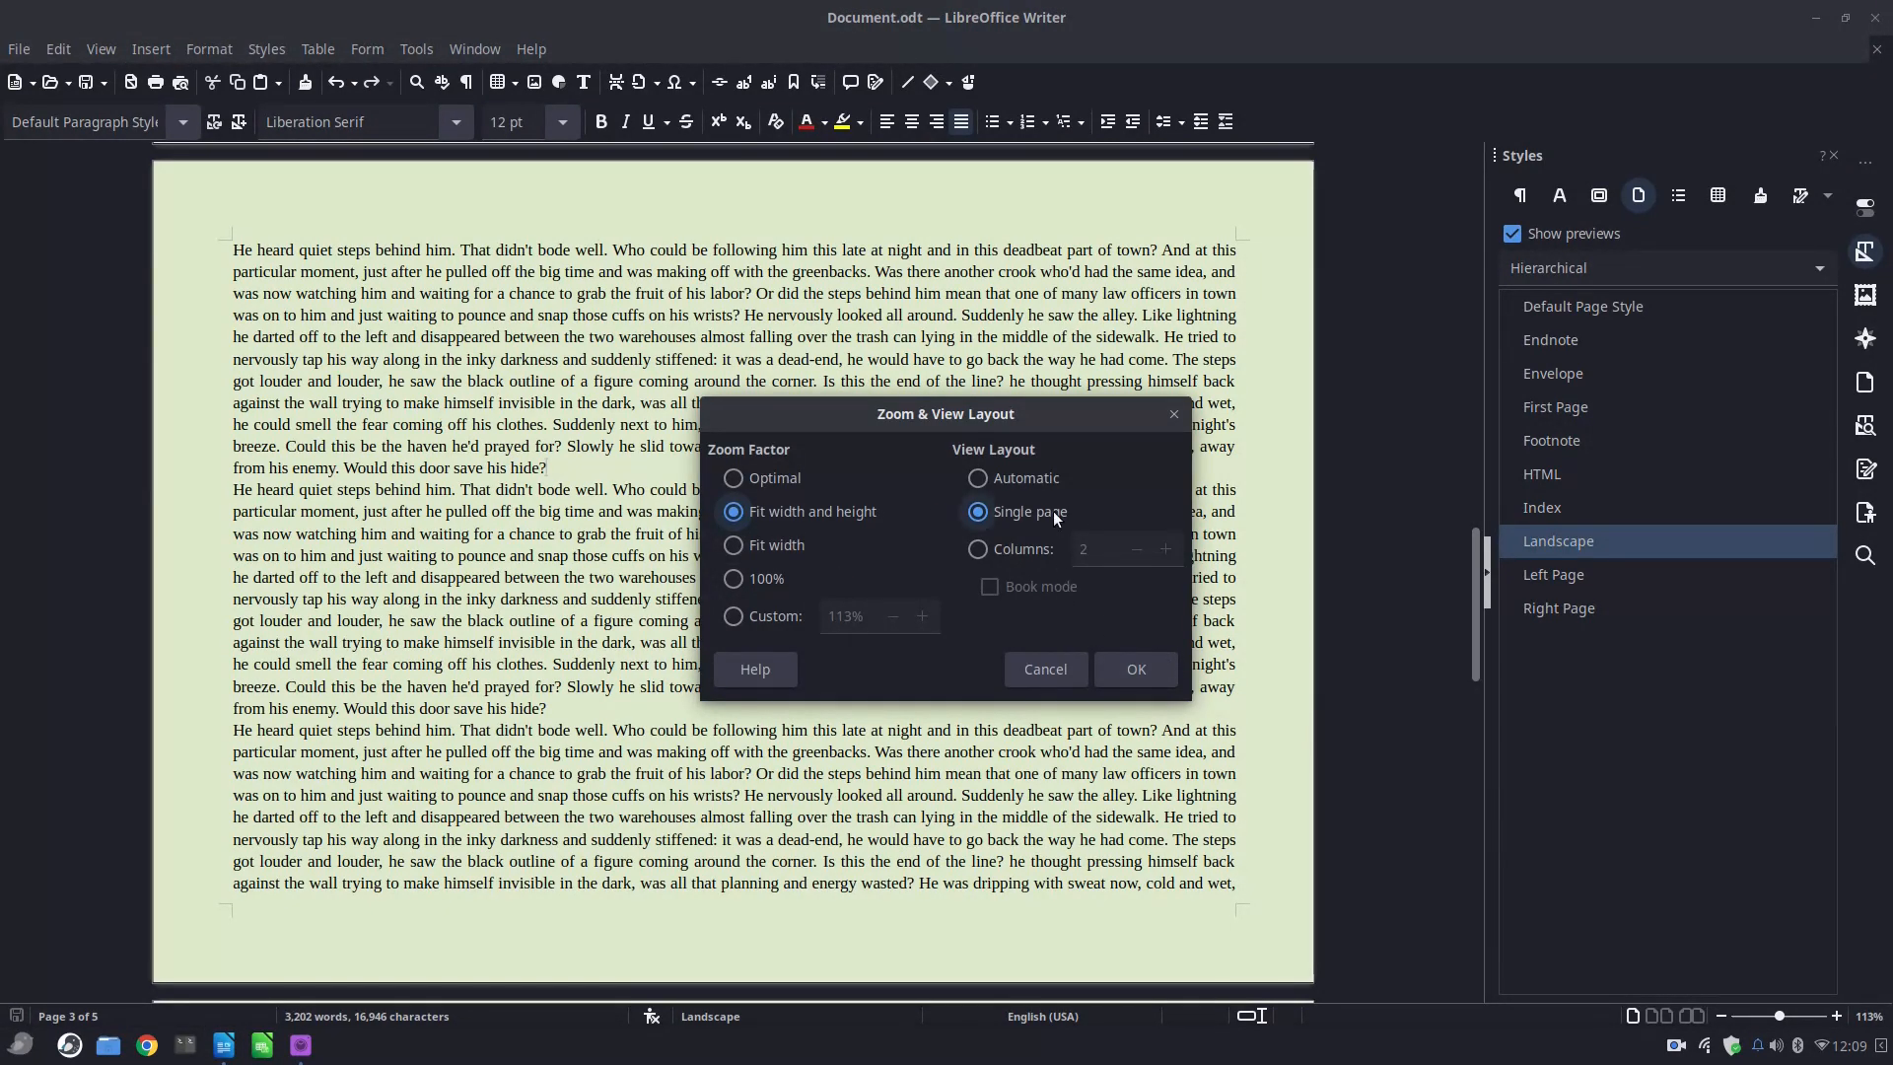
pyautogui.click(812, 619)
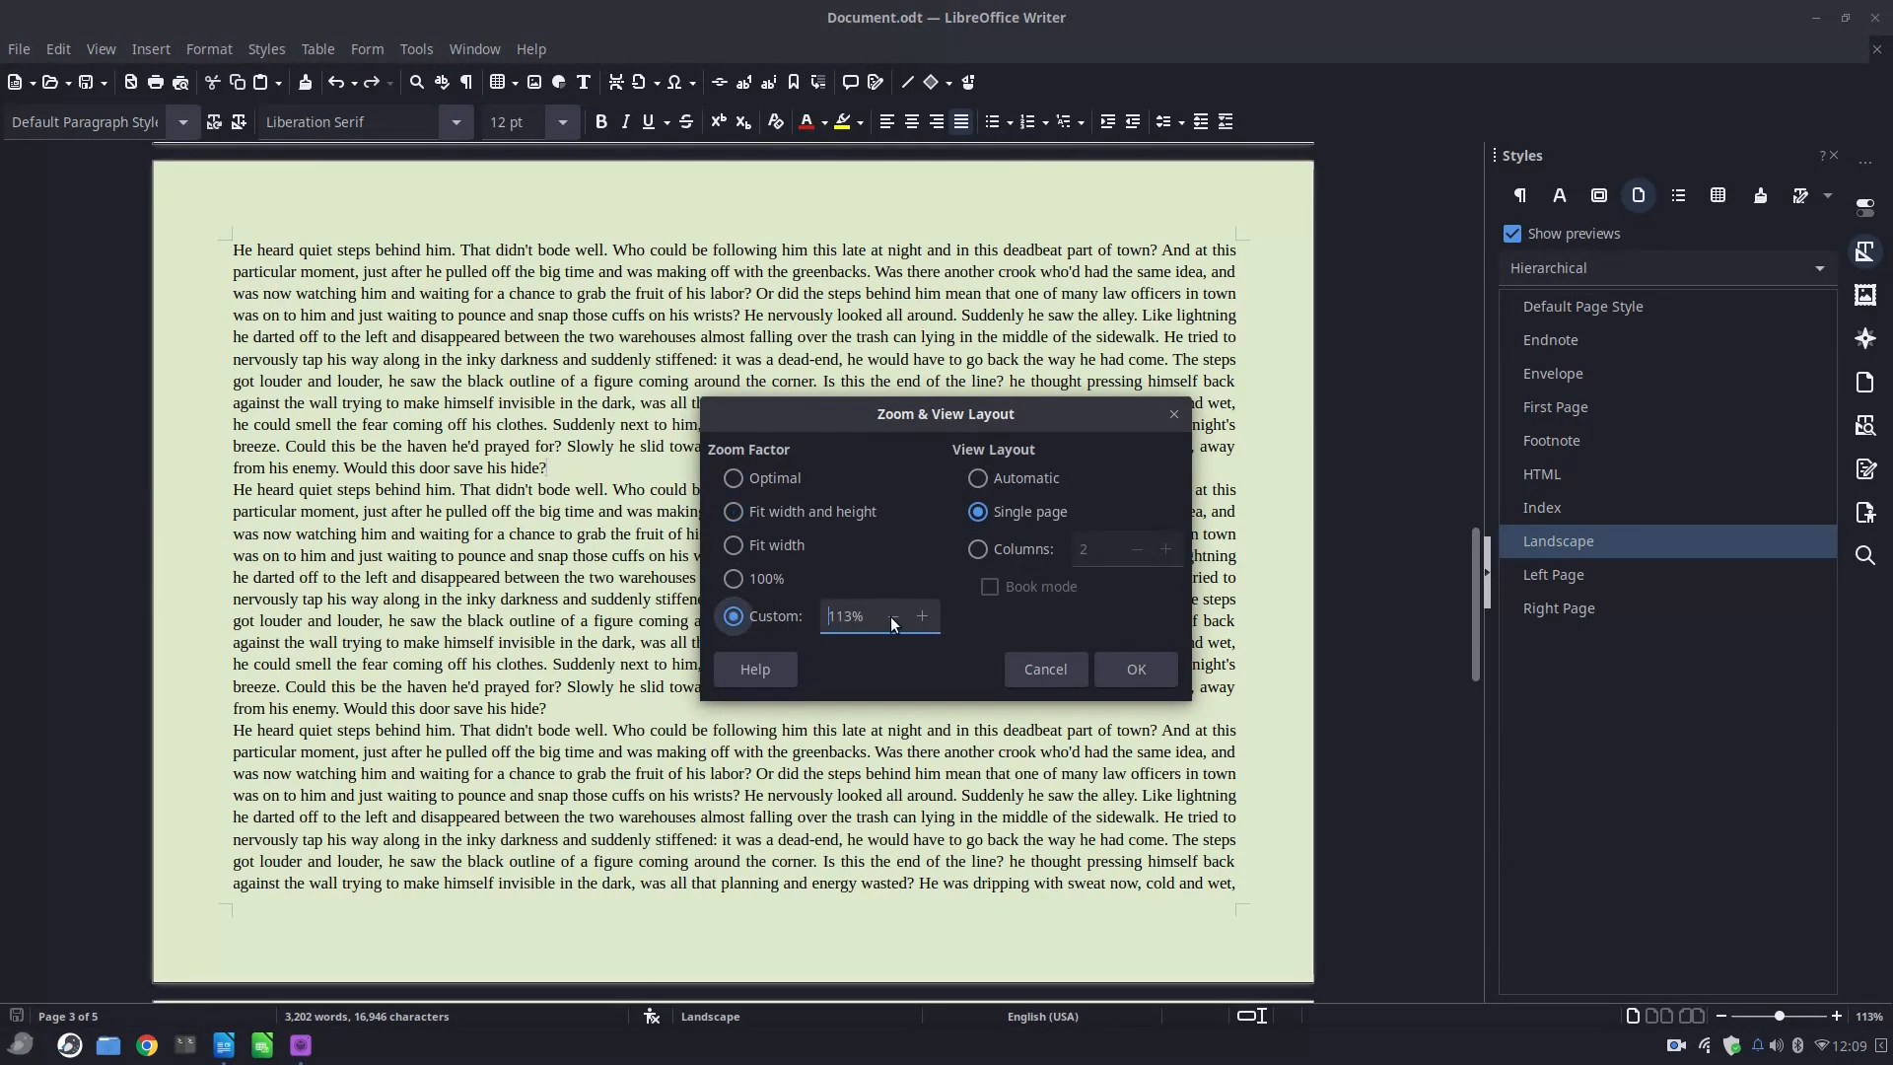
pyautogui.click(855, 617)
pyautogui.doubleClick(856, 617)
pyautogui.write('400')
pyautogui.press('Return')
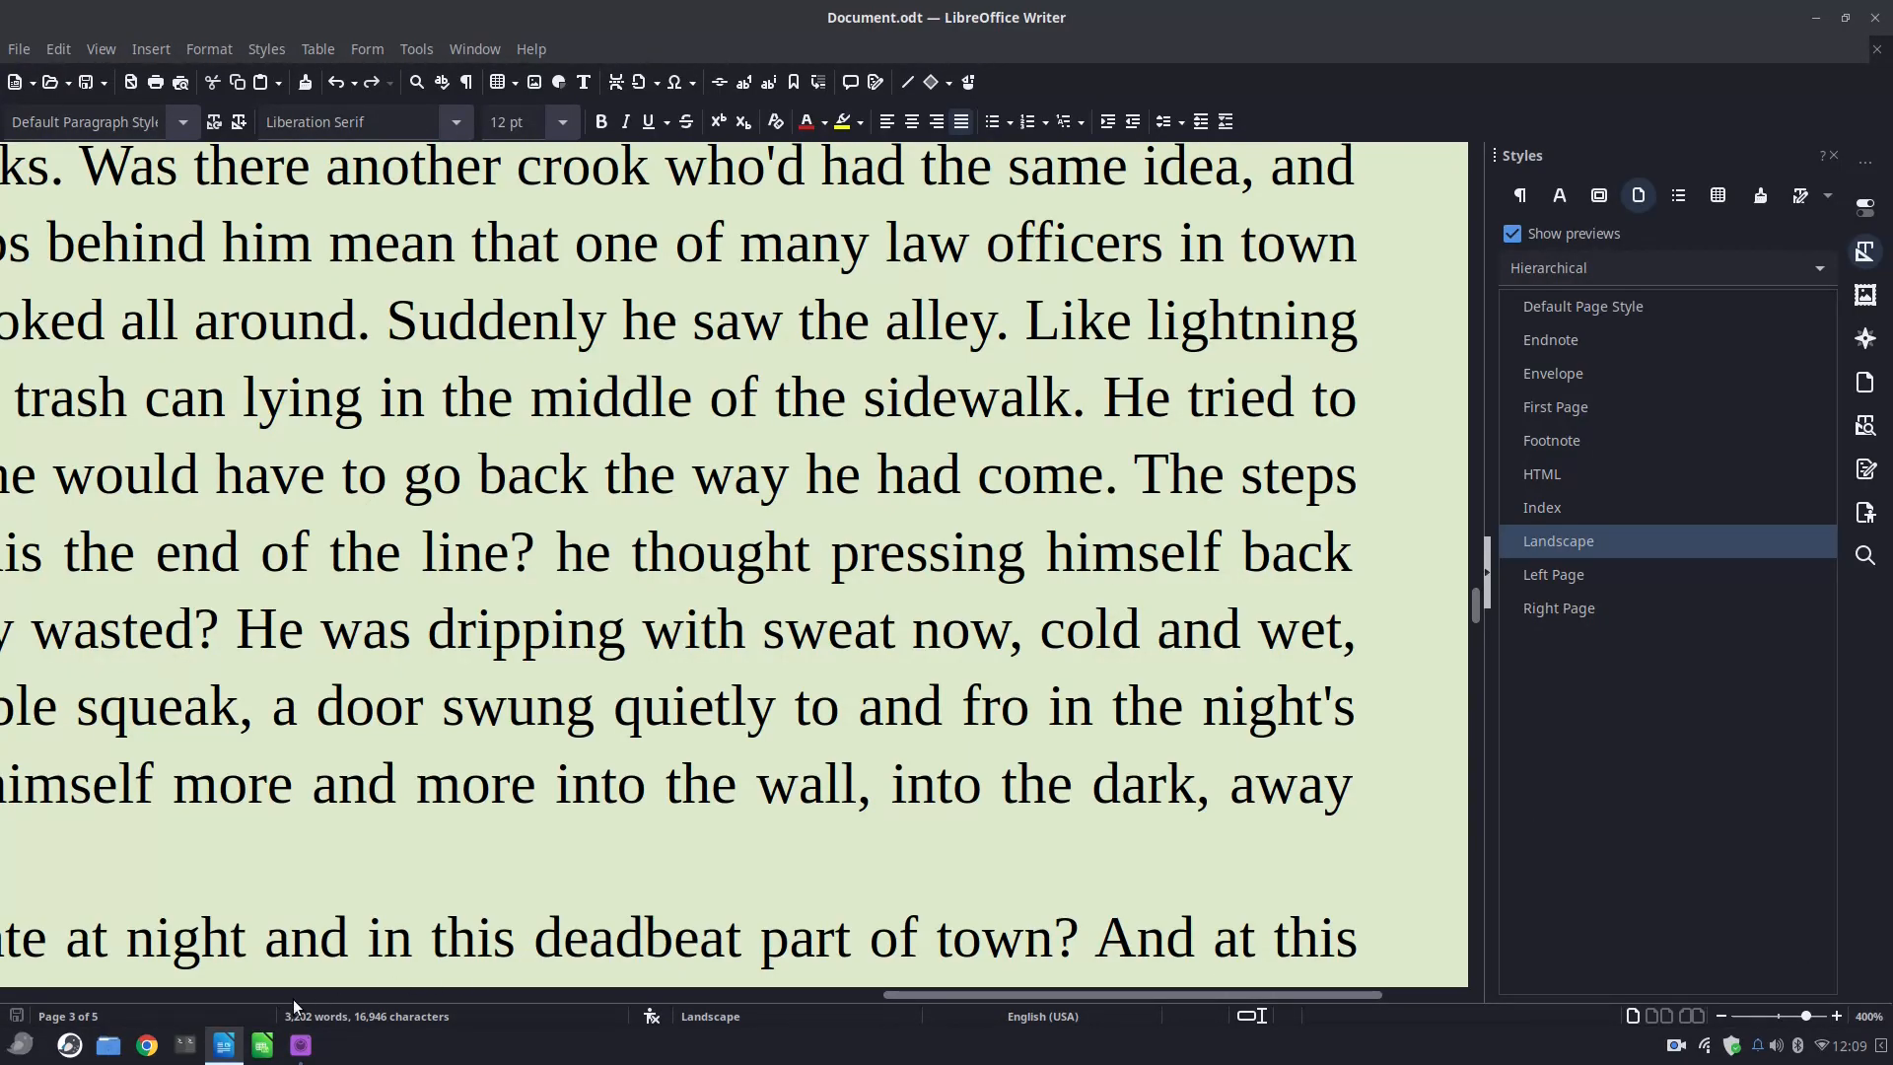
# Go to page 5 of the document and reduce the zoom to 110%.
pyautogui.doubleClick(91, 1017)
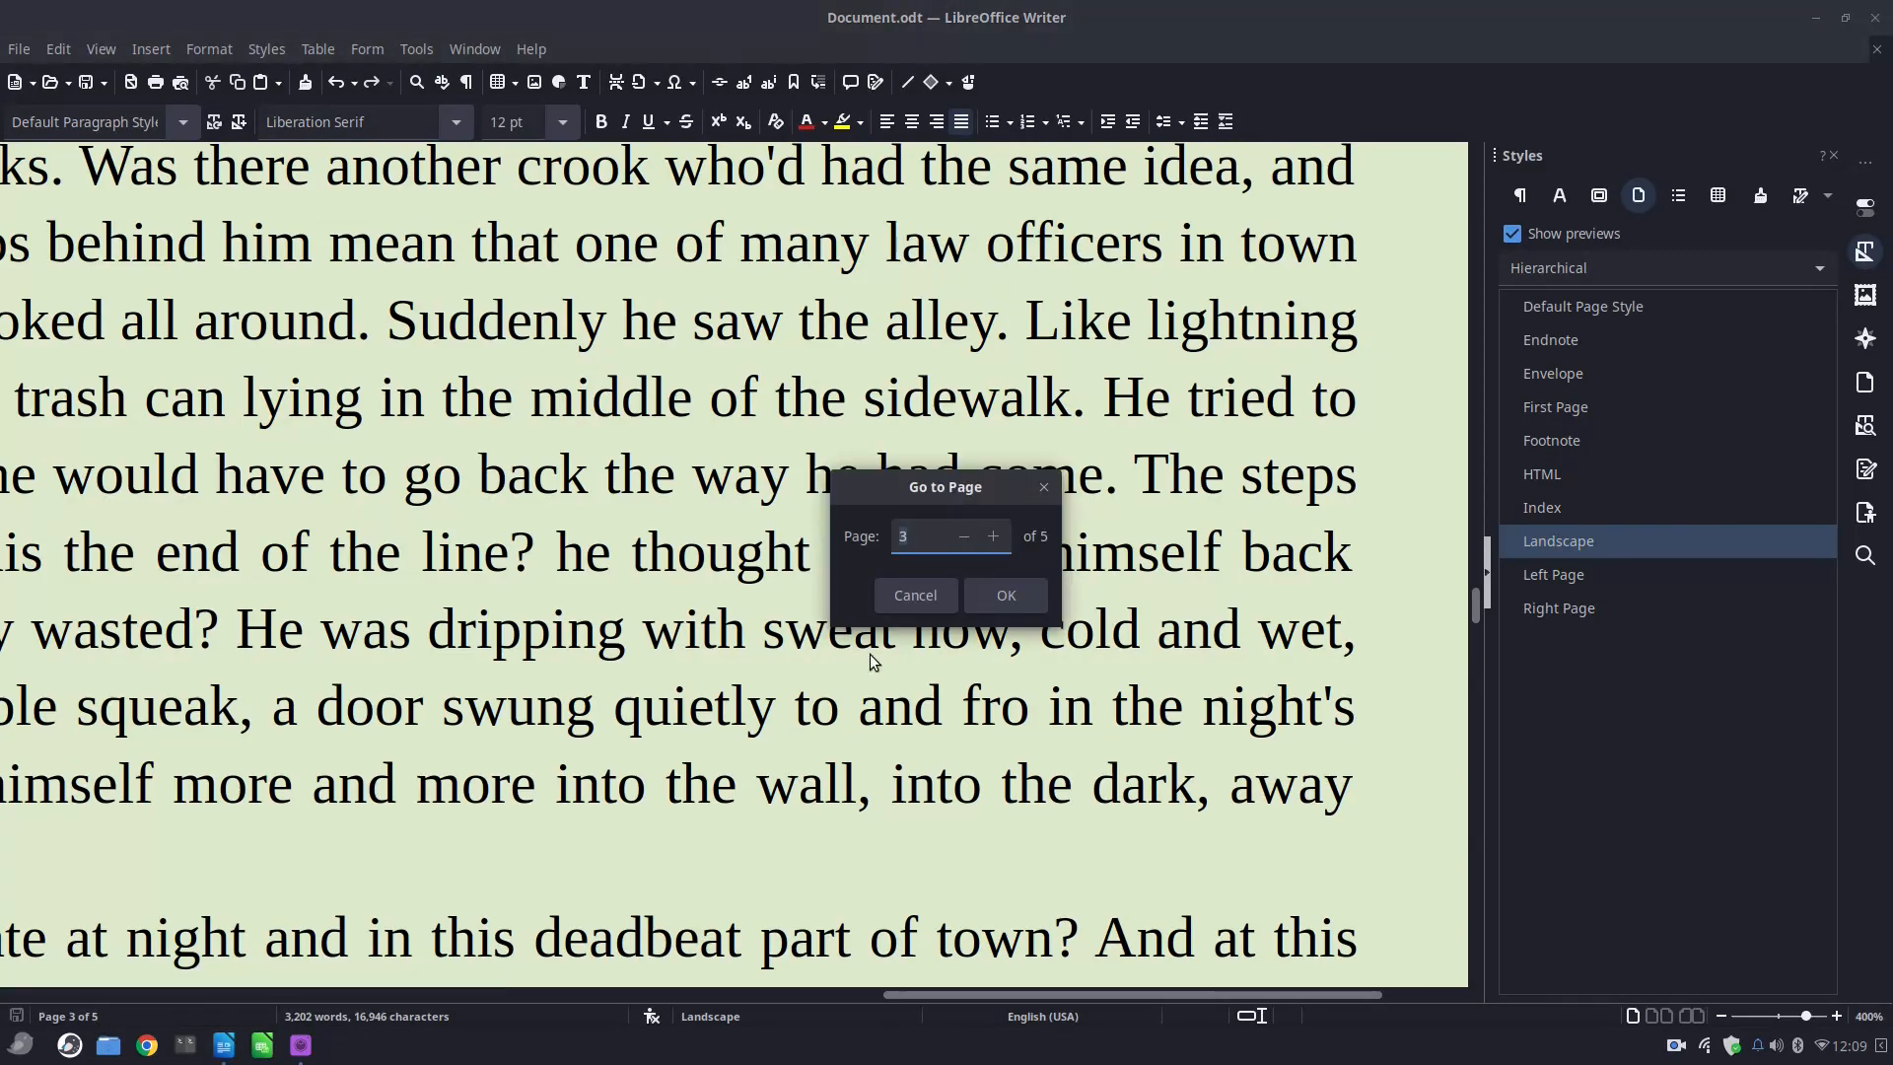
pyautogui.write('5')
pyautogui.press('Return')
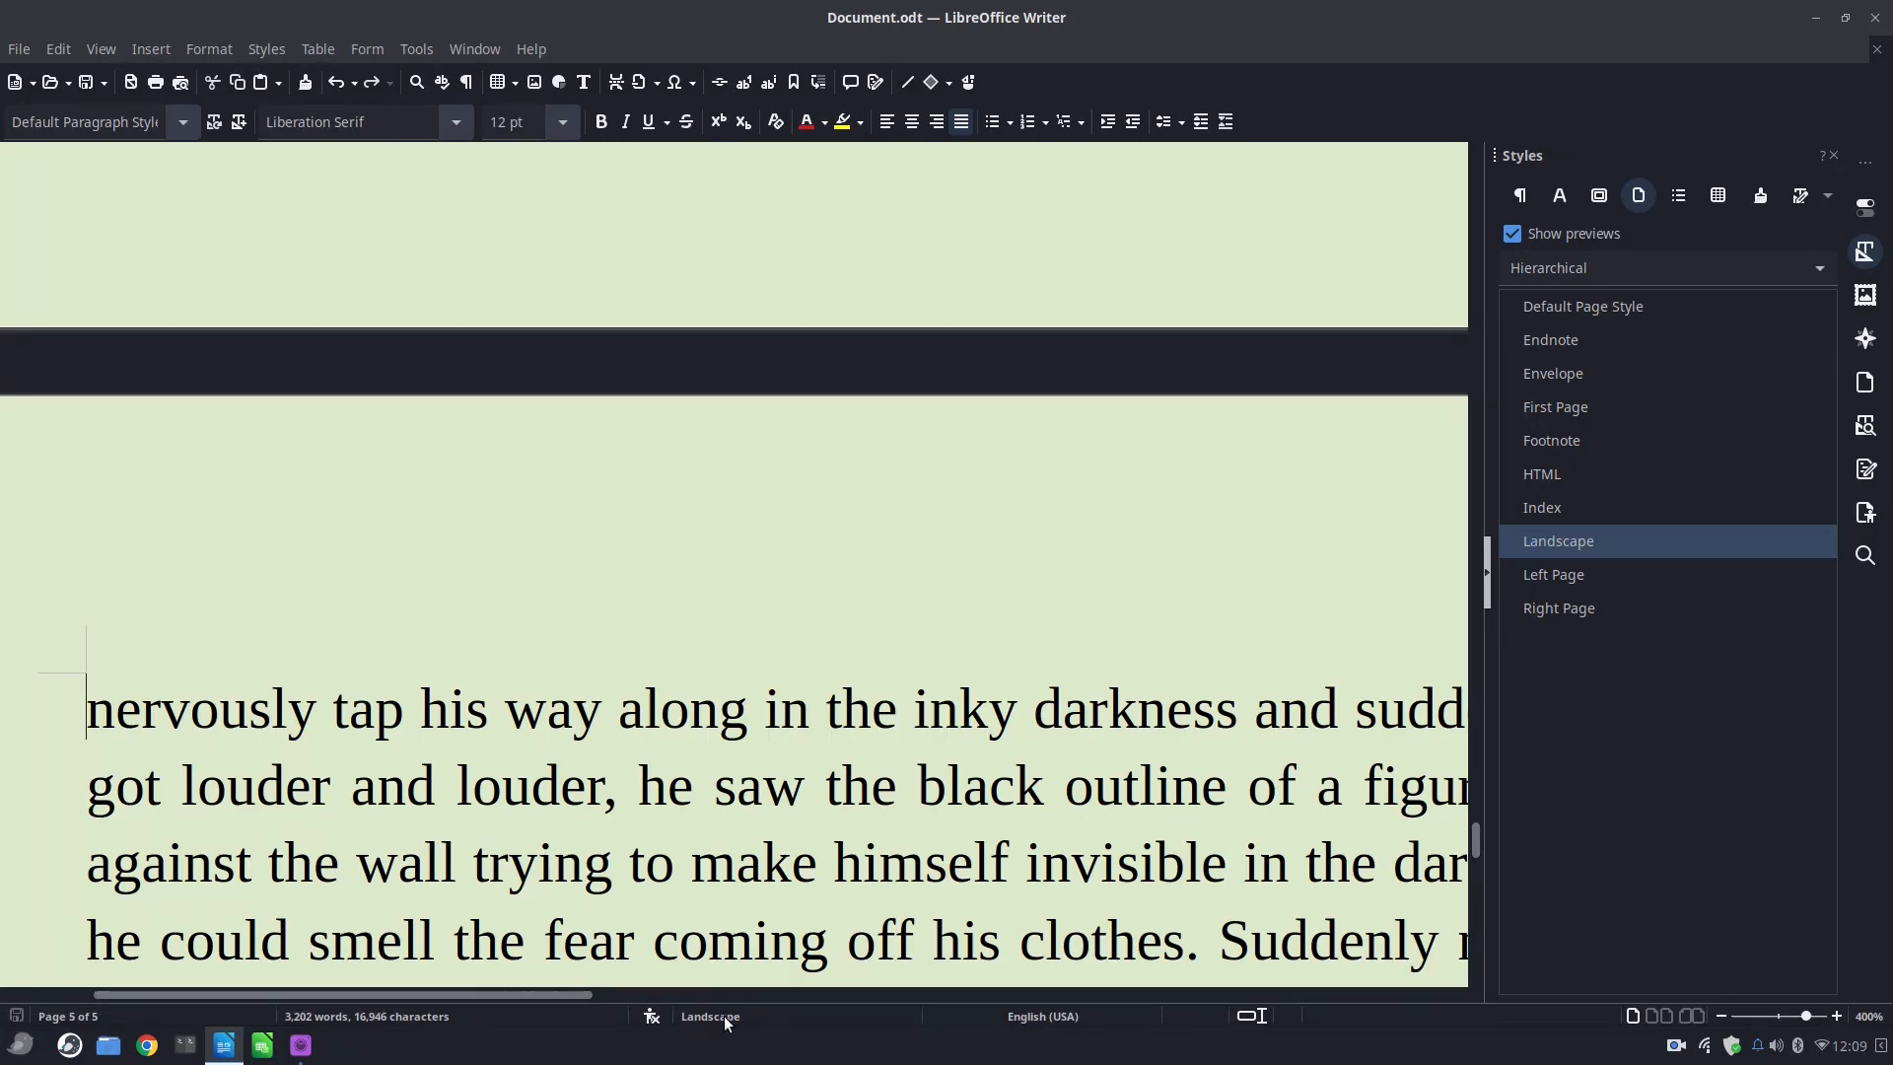
pyautogui.scroll(-2, 800, 776)
pyautogui.scroll(-5, 800, 776)
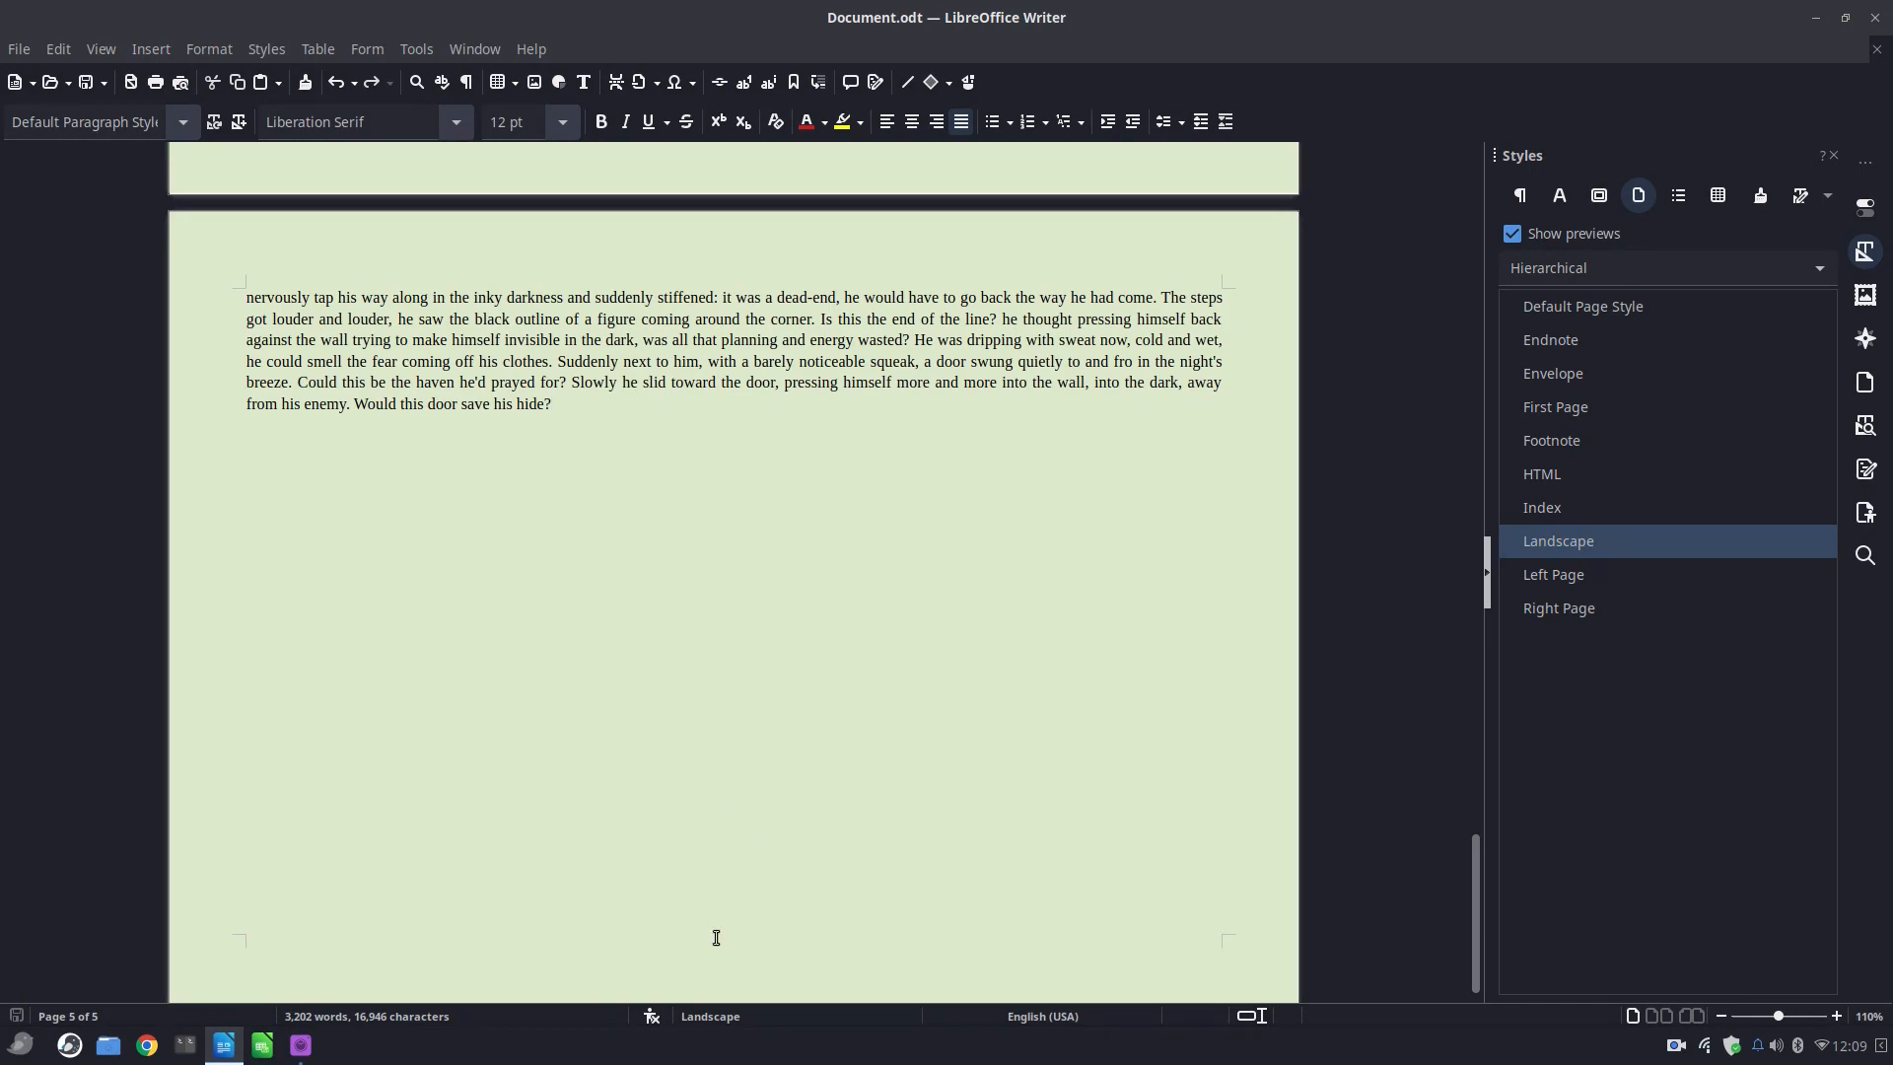
# Change the page style of the landscape pages to Default Page Style and check the pages.
pyautogui.click(718, 1016)
pyautogui.click(810, 750)
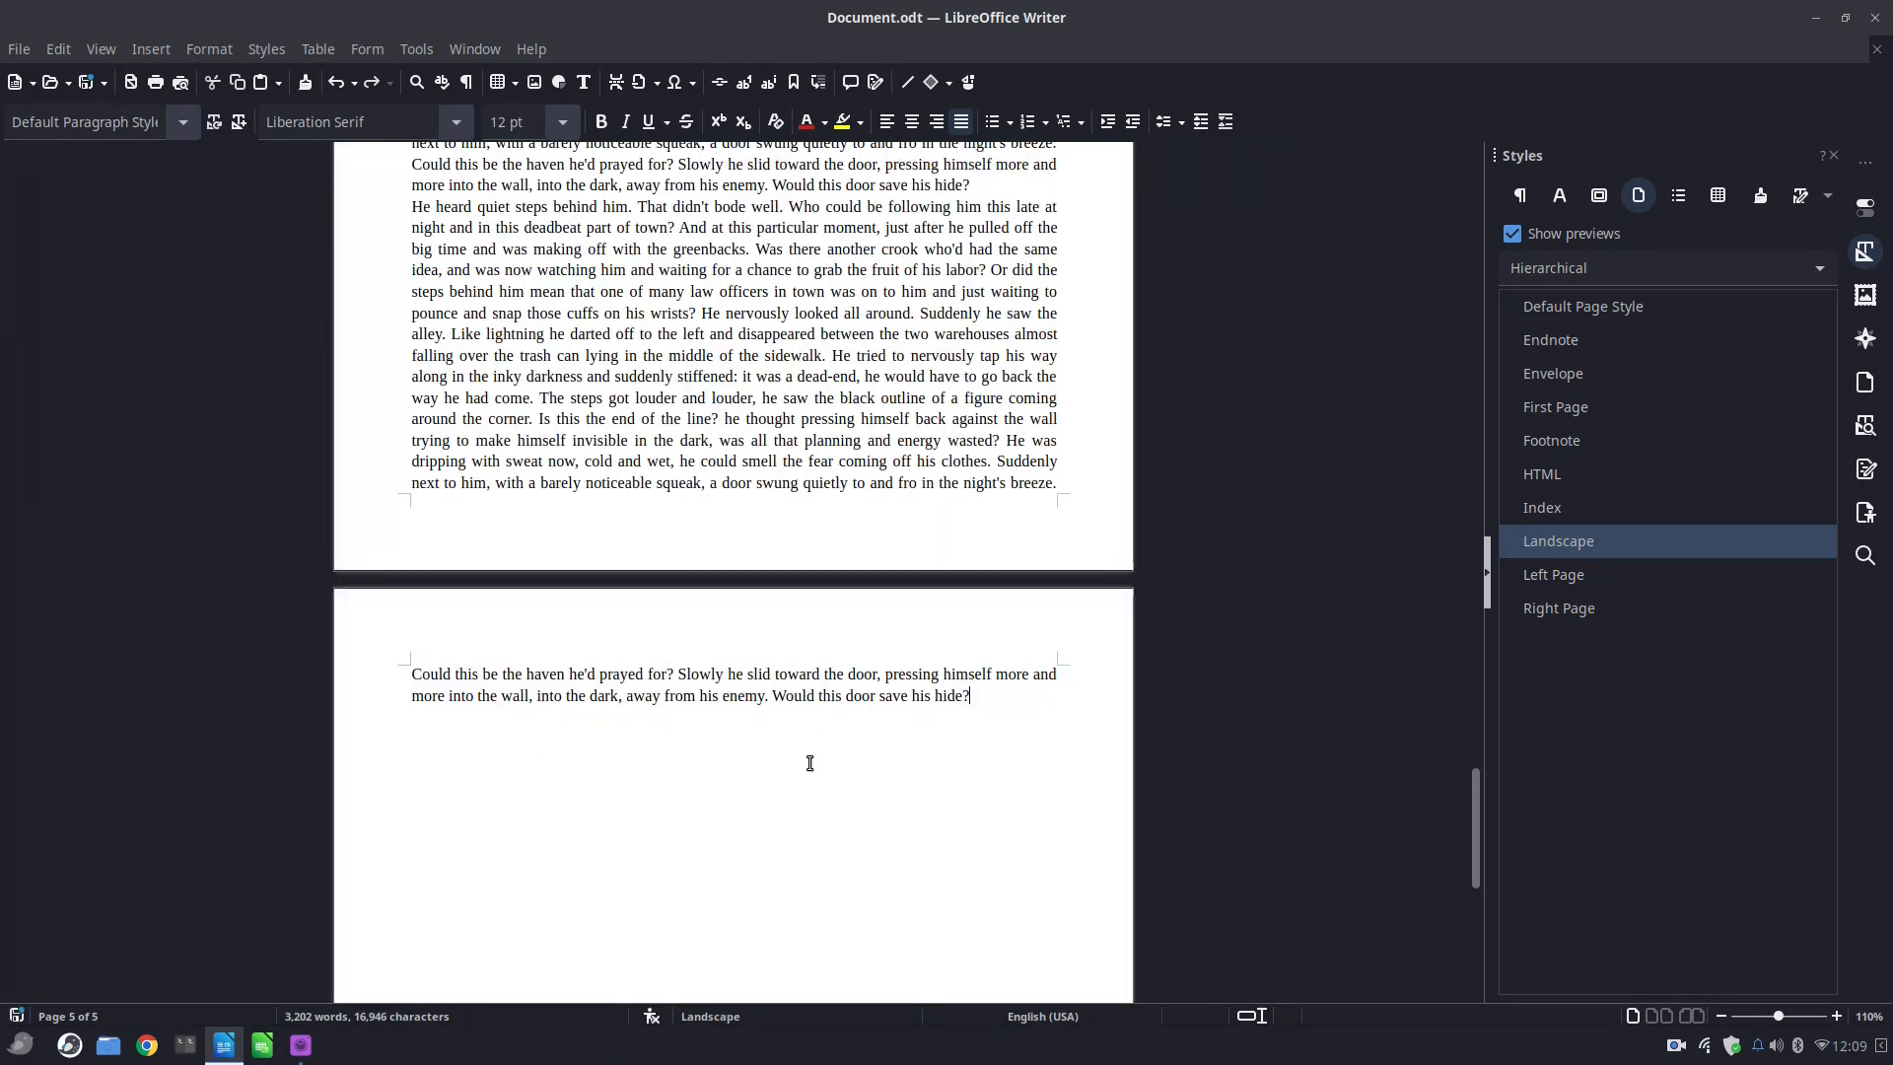
pyautogui.scroll(10, 797, 729)
pyautogui.scroll(-4, 798, 730)
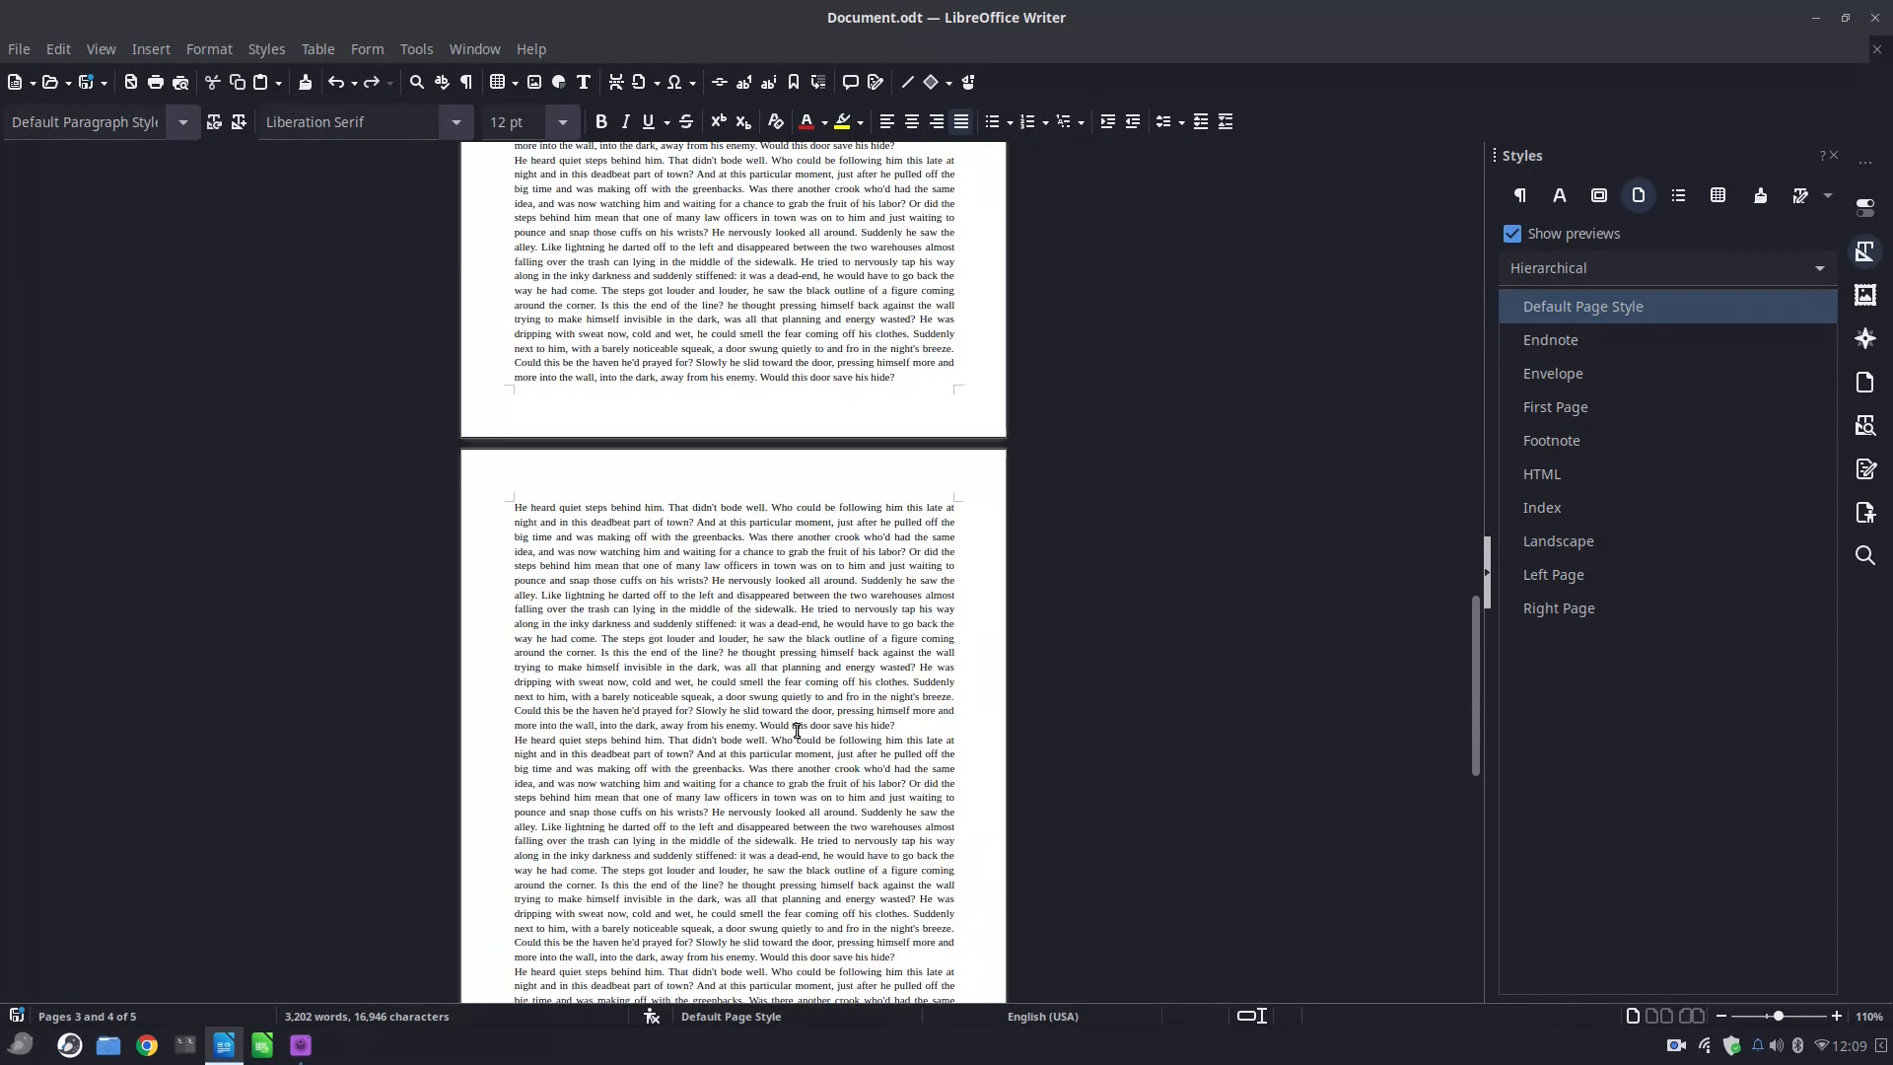
# Switch the document to multiple-page view and check the portrait pages' arrangement at different zoom levels.
pyautogui.click(1659, 1013)
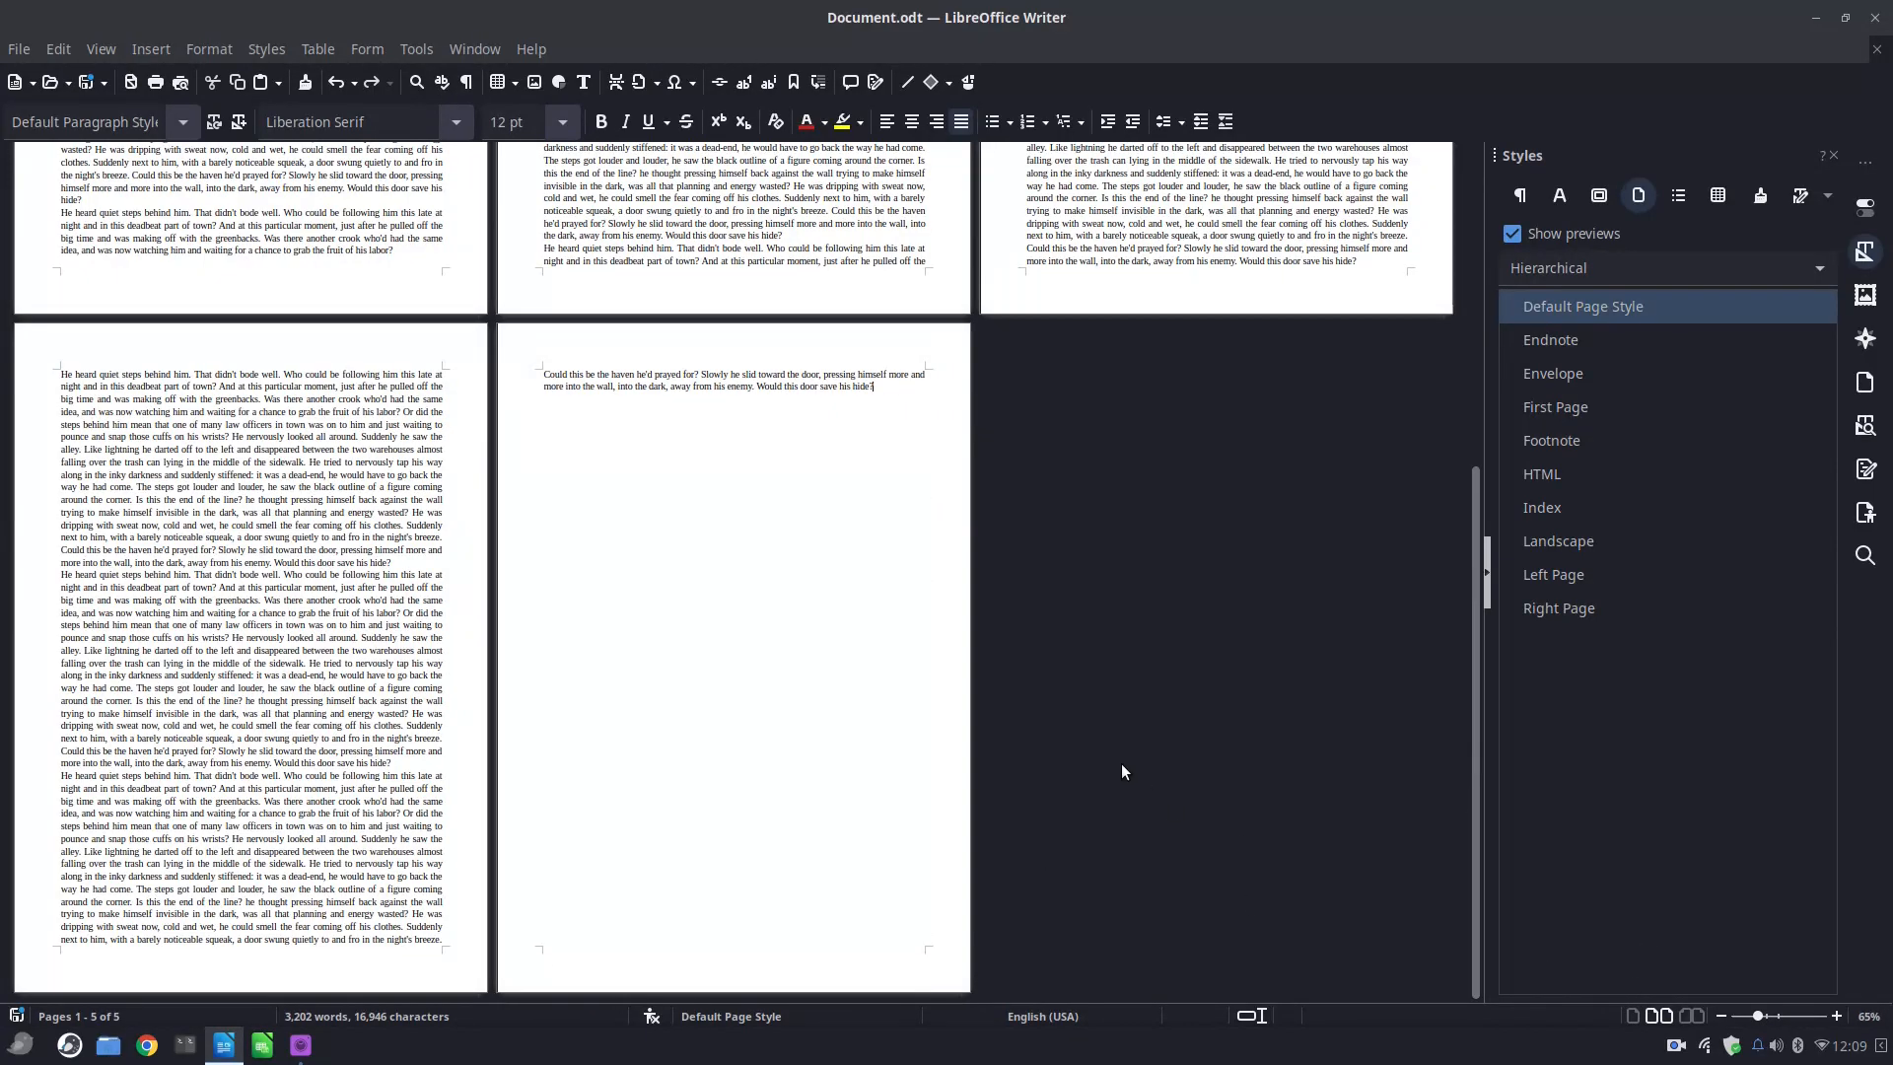
pyautogui.scroll(-3, 1120, 765)
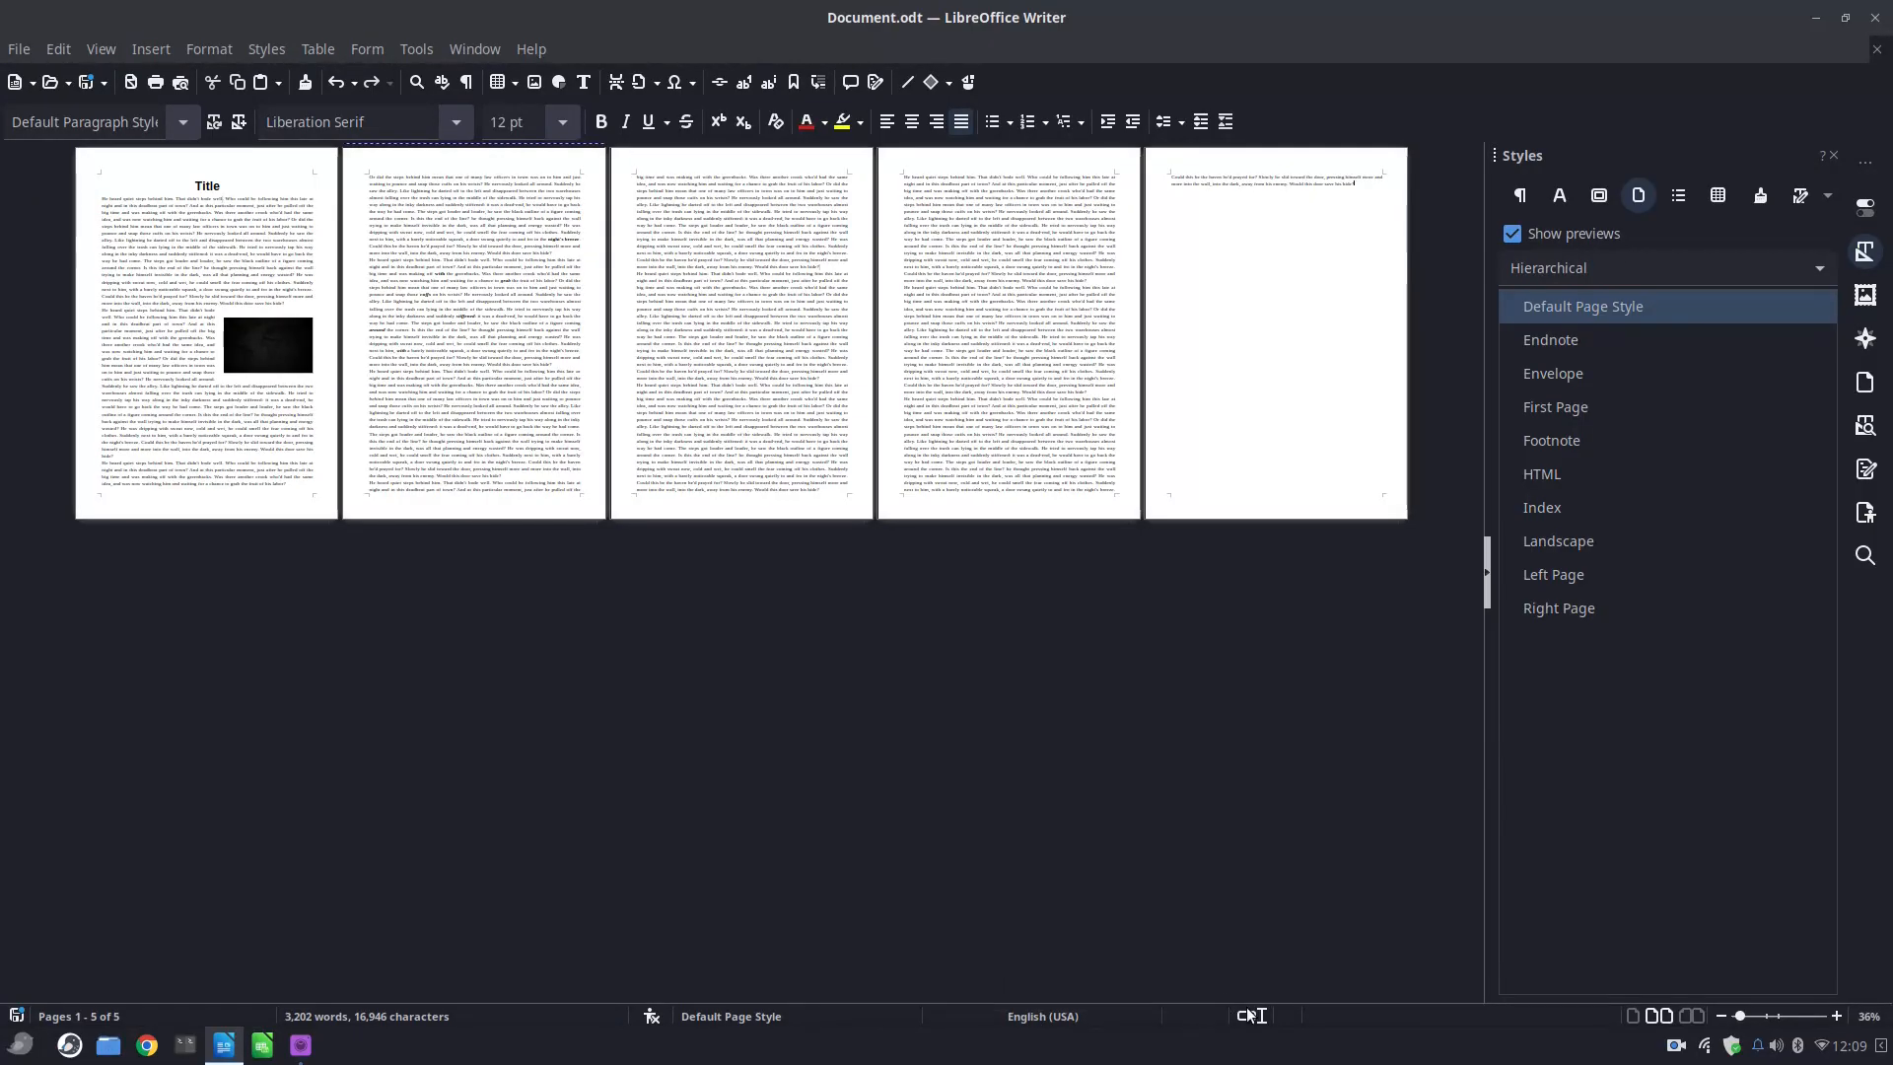
pyautogui.scroll(4, 954, 652)
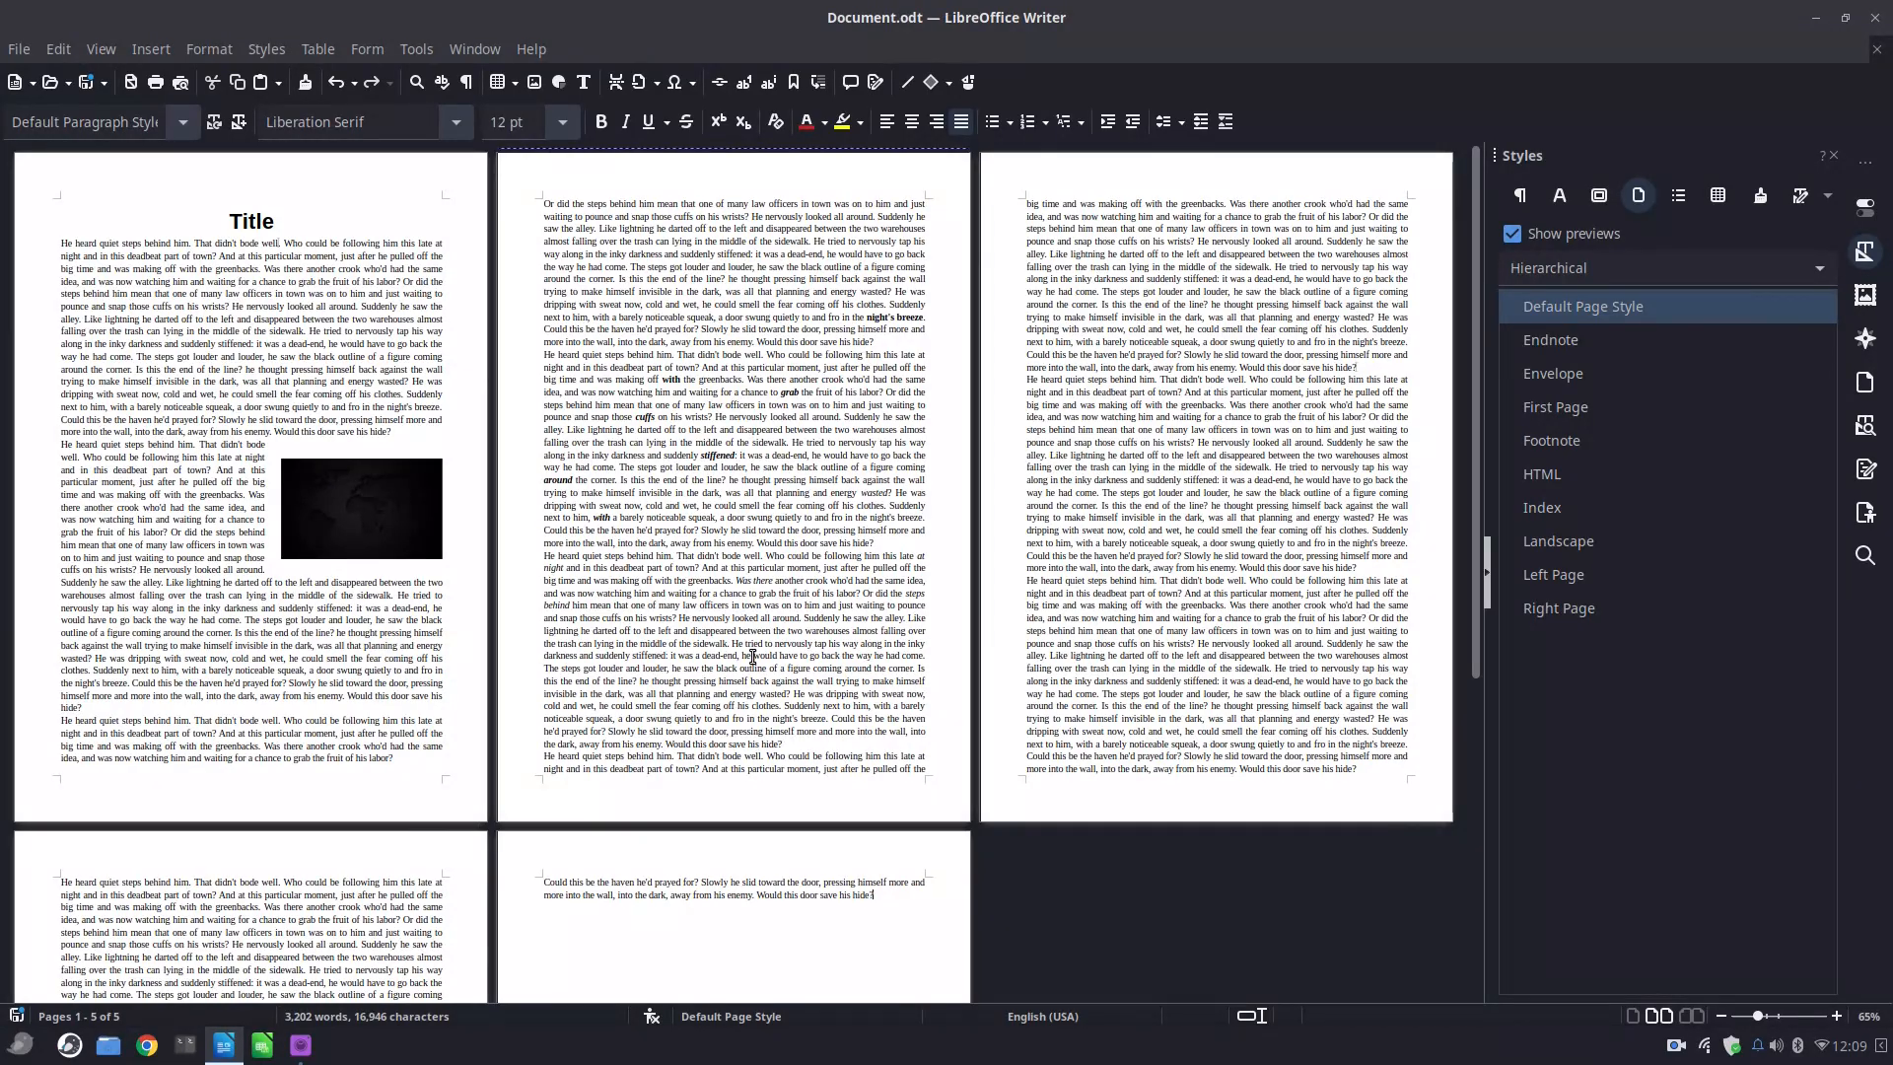
# View the LibreOffice version information.
pyautogui.click(541, 51)
pyautogui.click(631, 456)
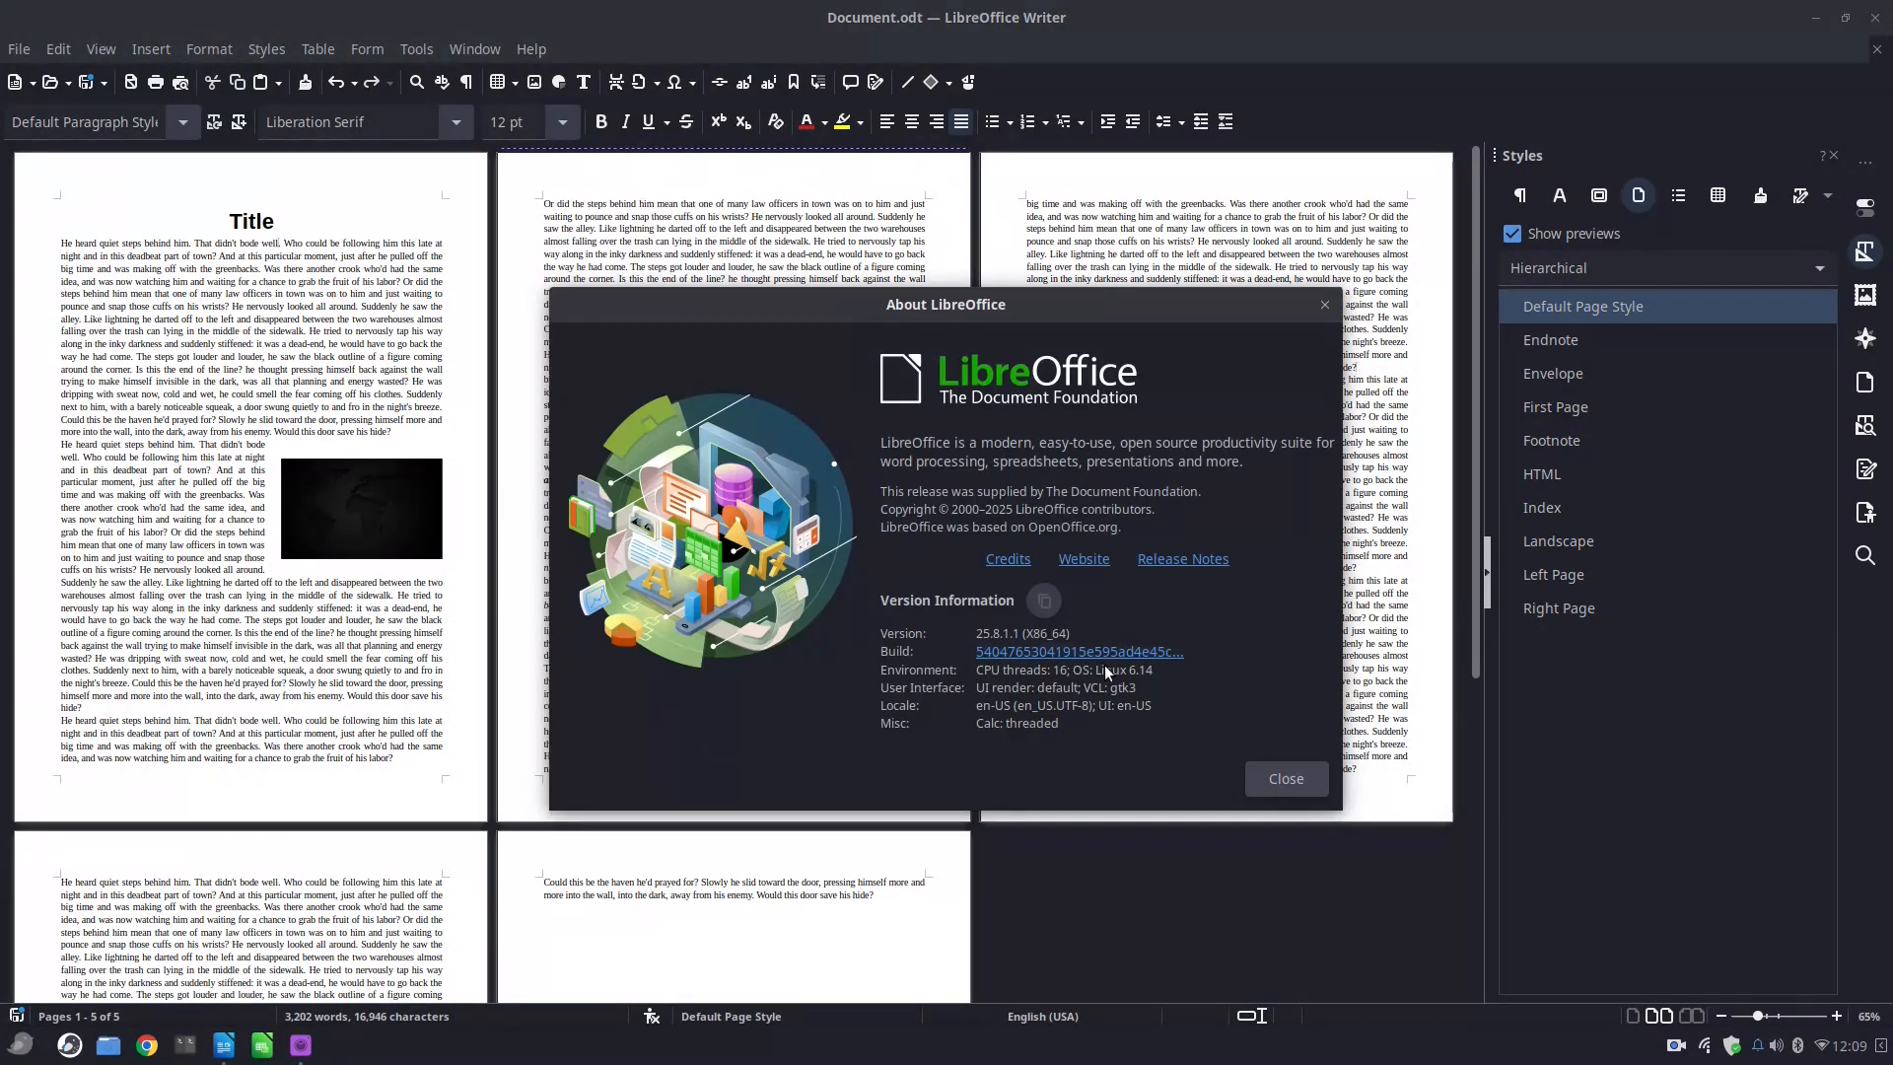